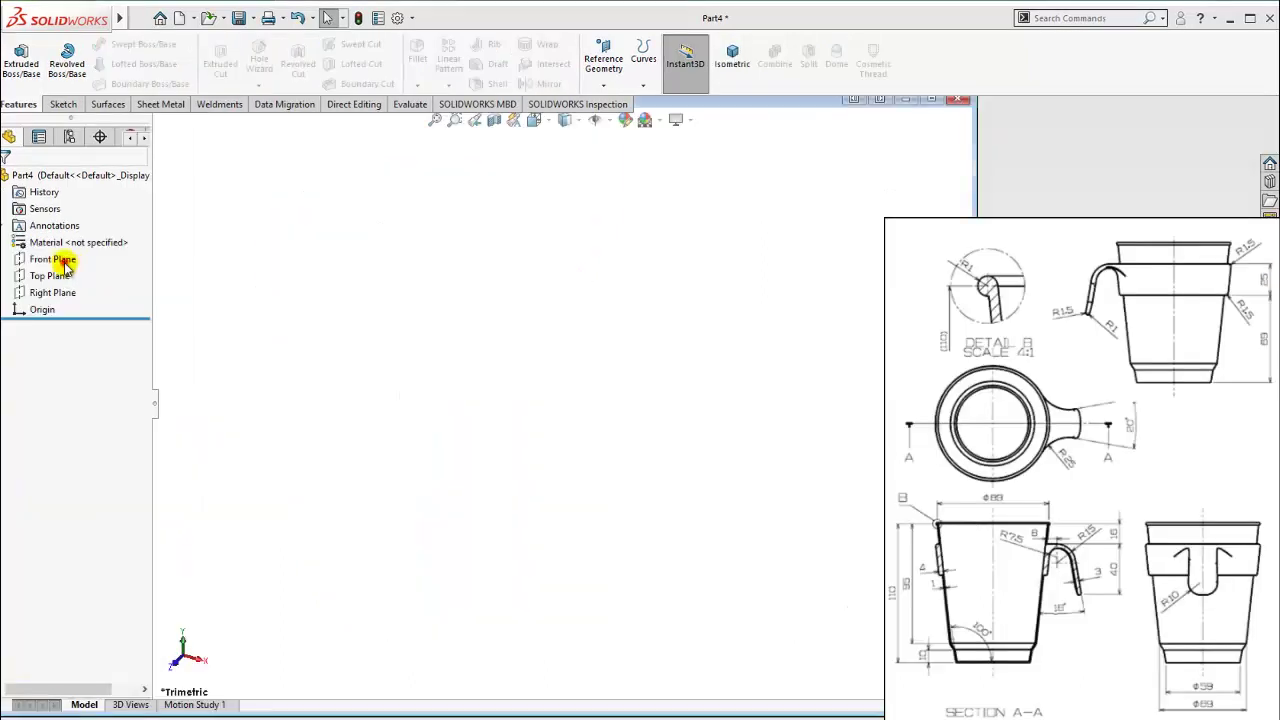
Select the Front Plane in the new part's tree and open Sketch1 on it.
click(55, 259)
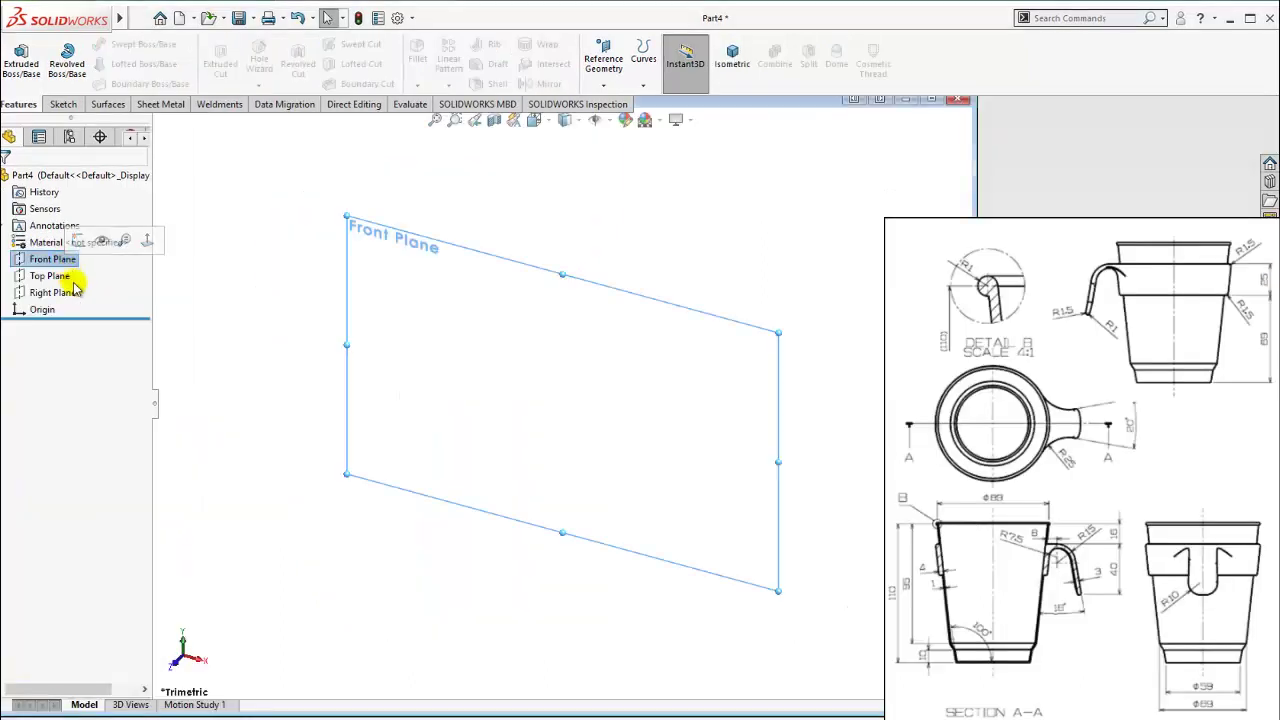
click(72, 293)
click(53, 260)
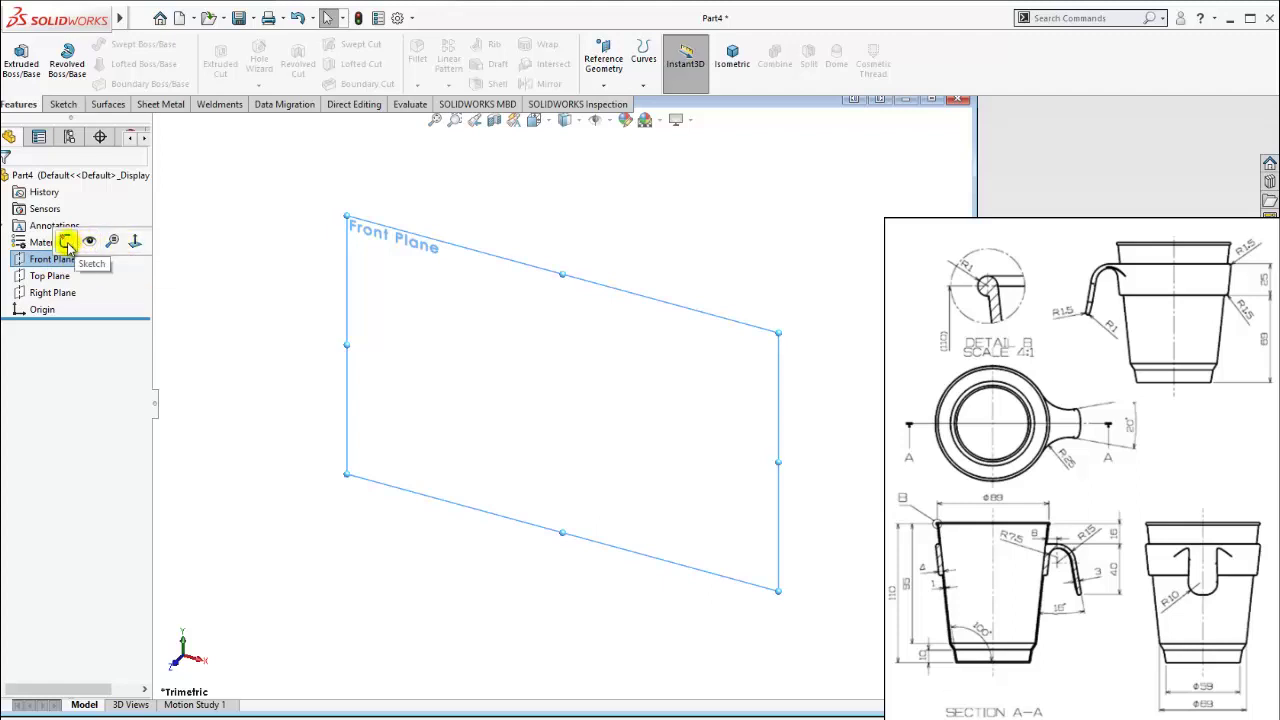
click(66, 243)
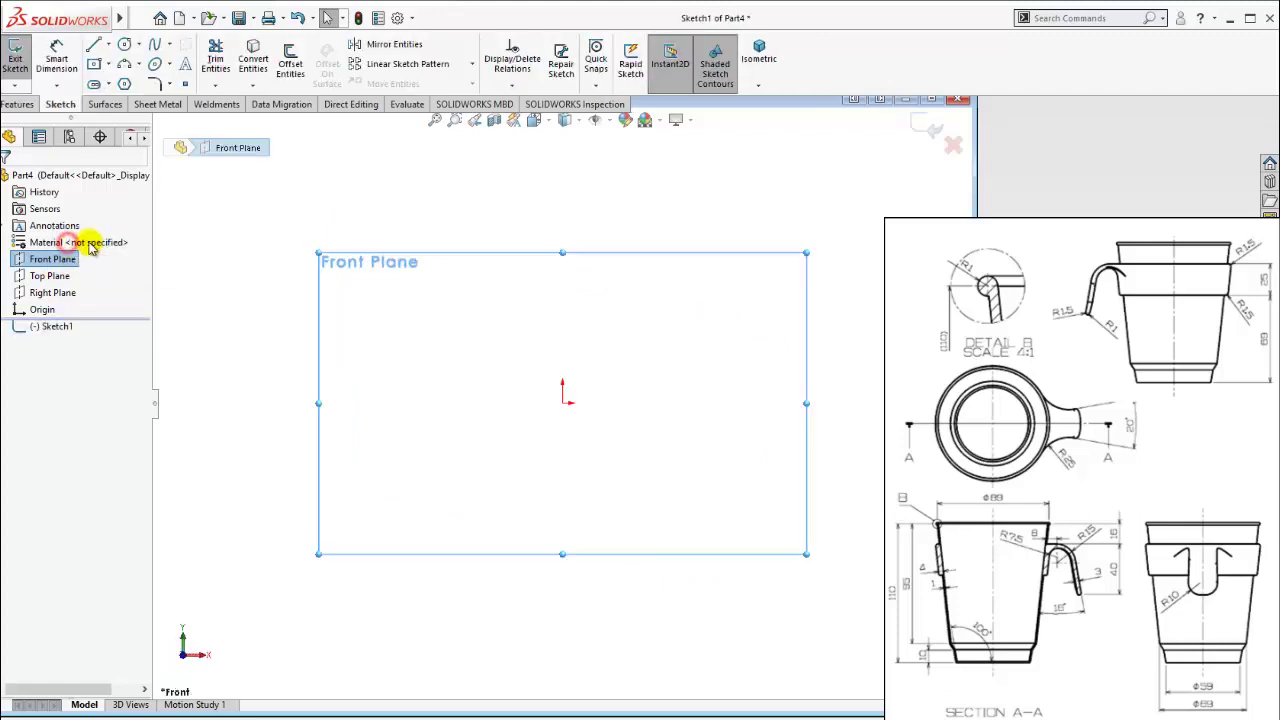
Draw the closed half-cup outline from the origin: bottom line, short slant, long slant, top line, vertical edge.
click(93, 50)
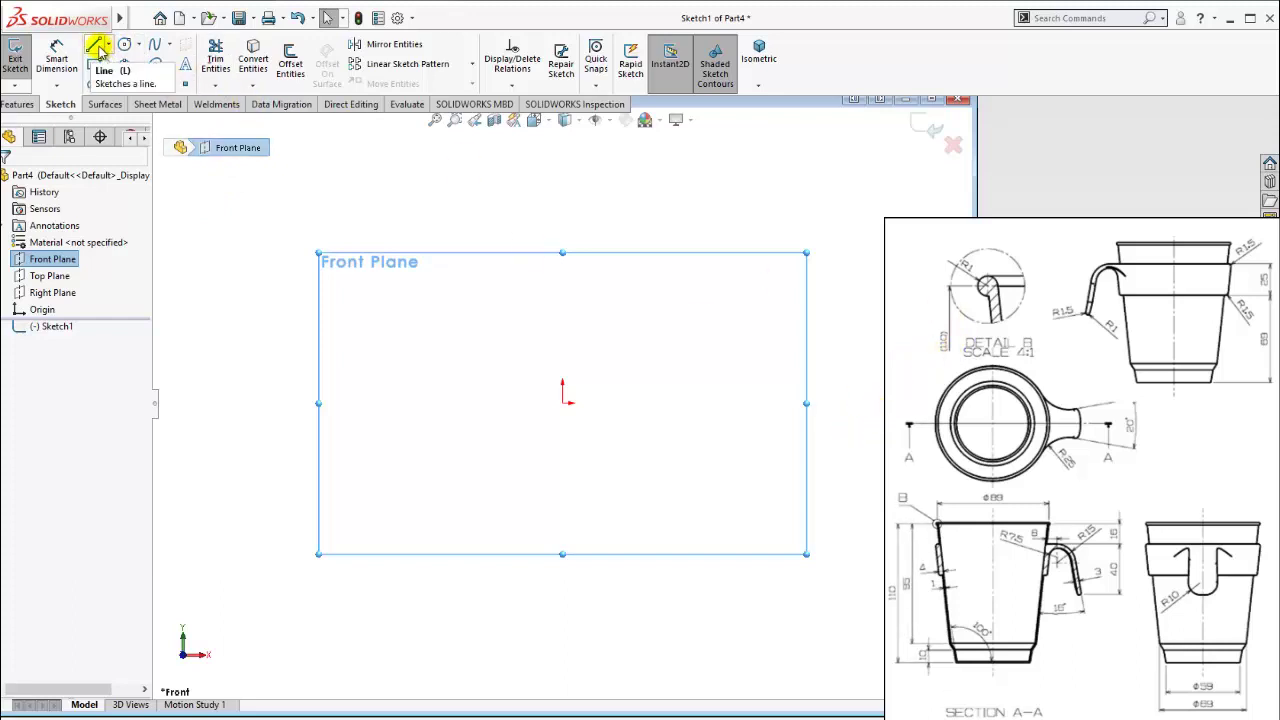
click(99, 50)
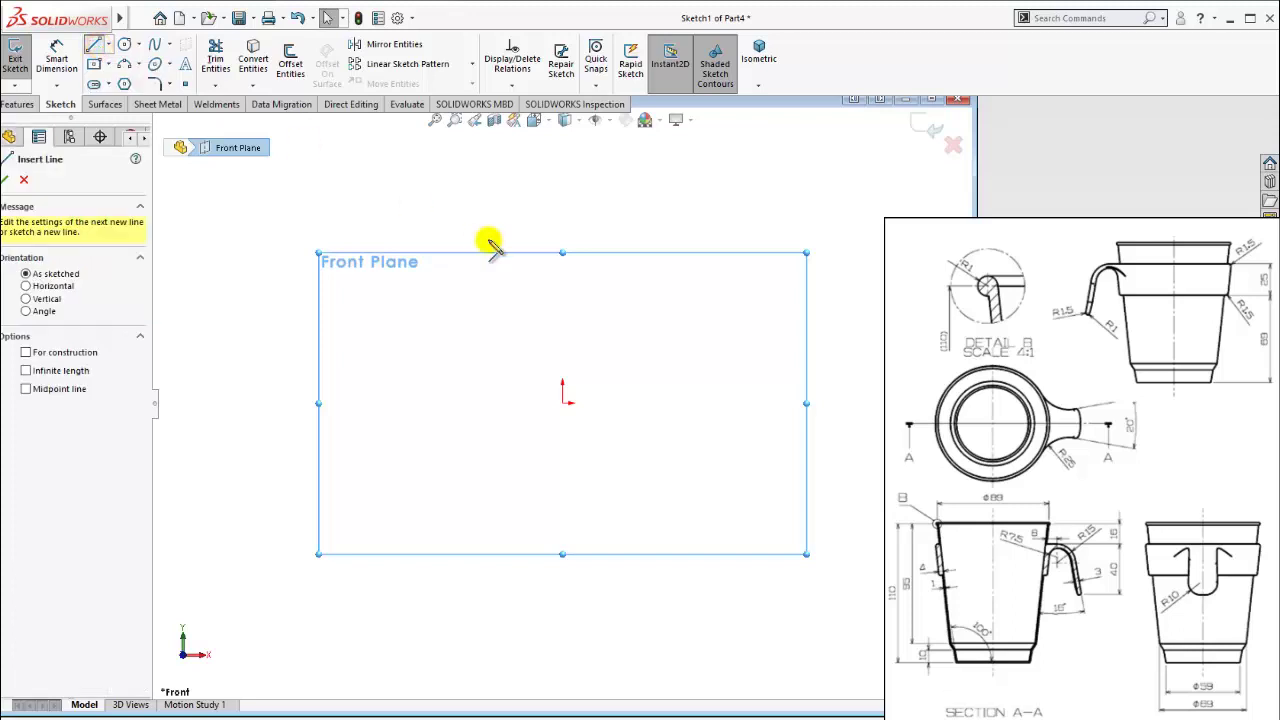
click(565, 401)
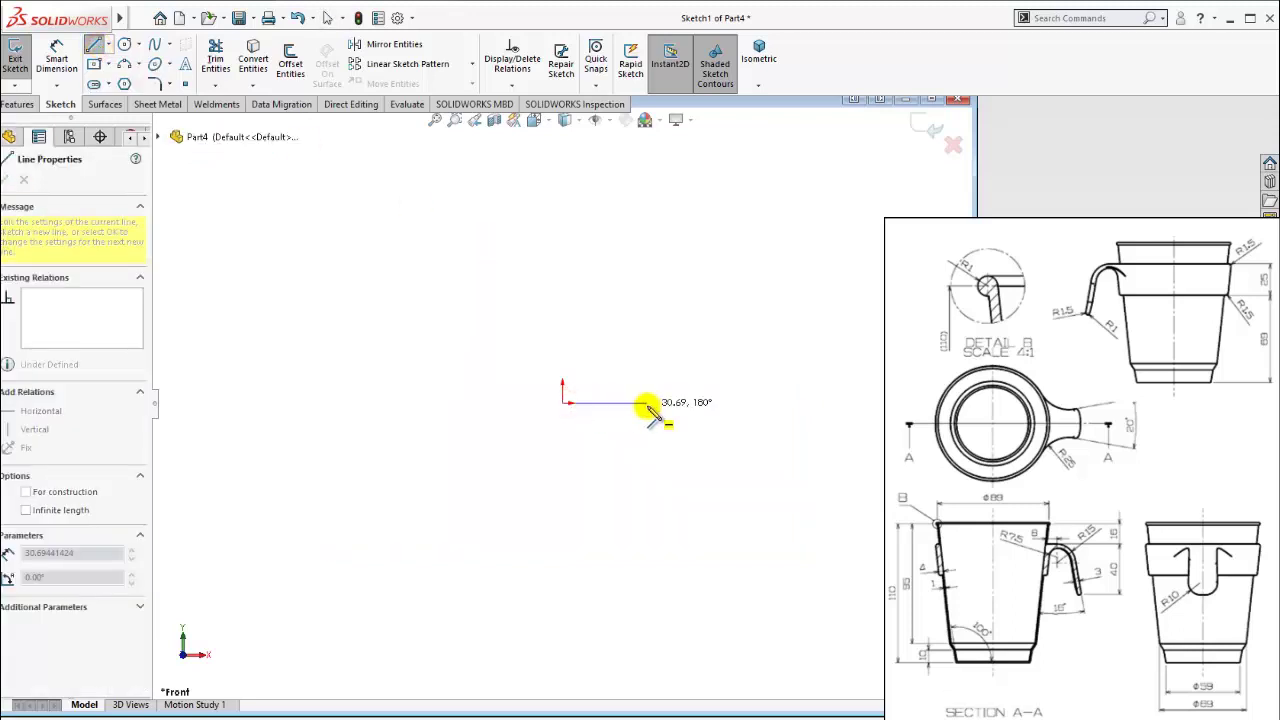
click(655, 404)
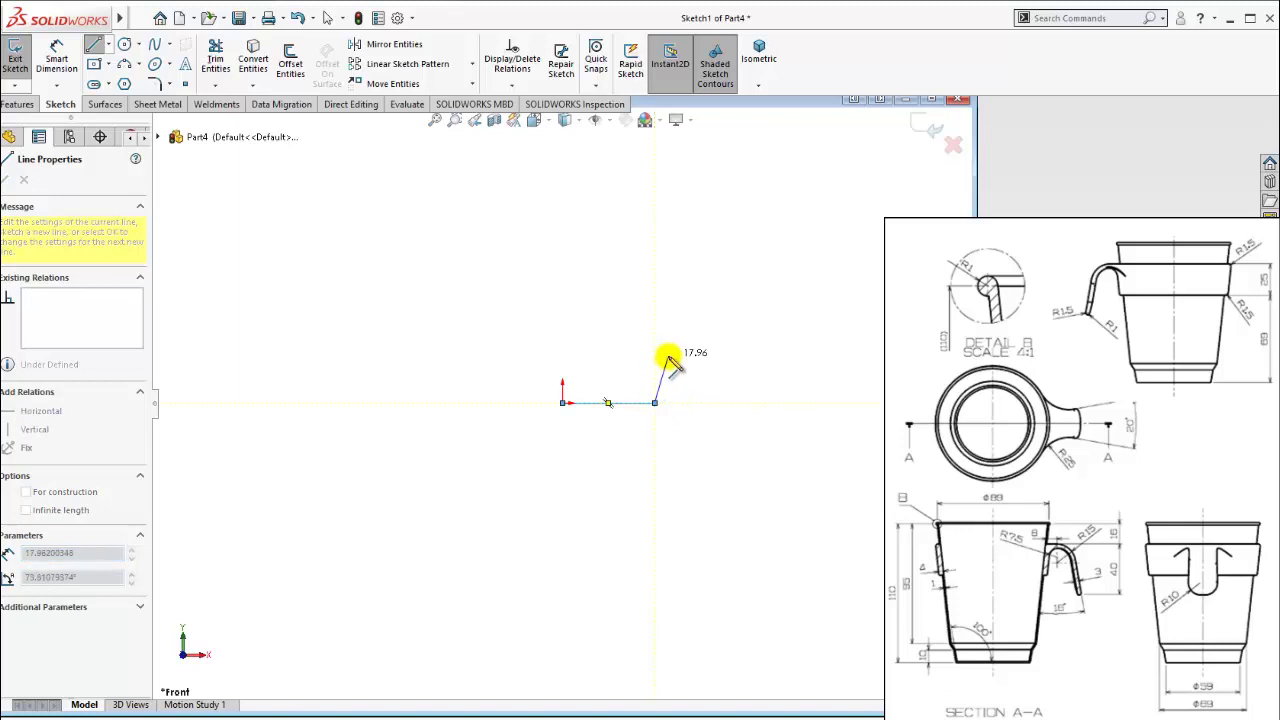
click(668, 356)
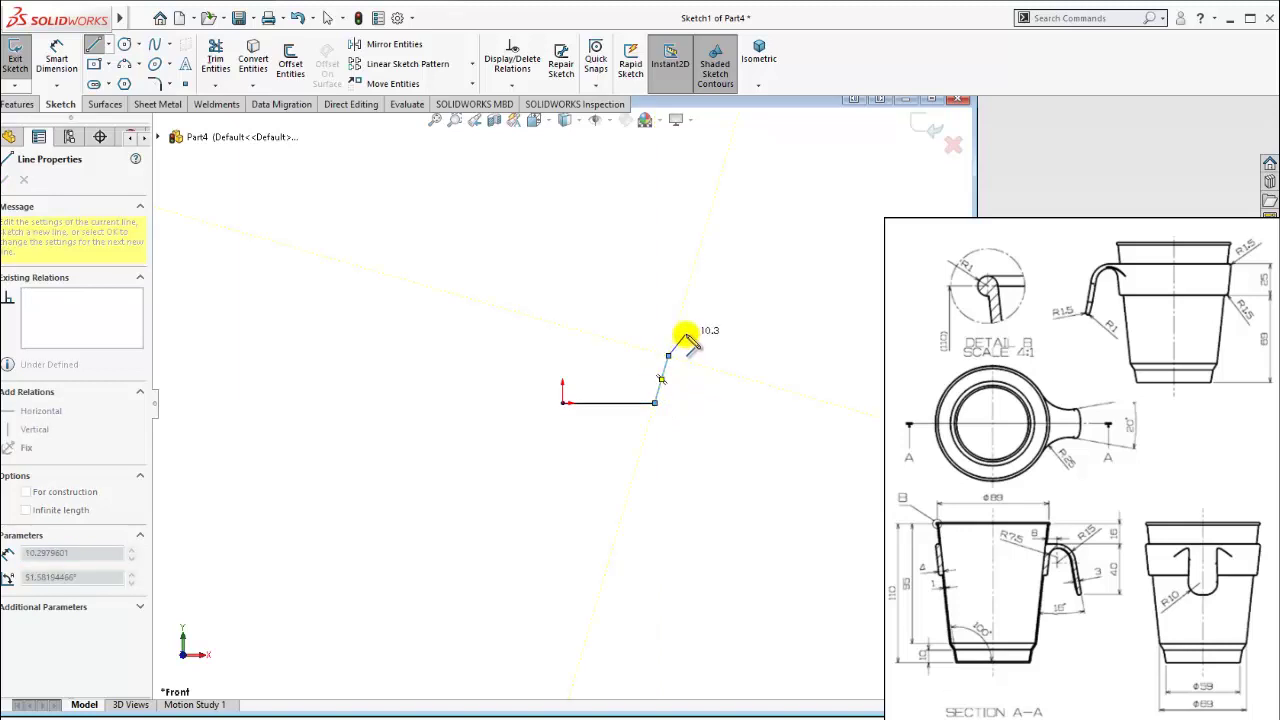
click(686, 338)
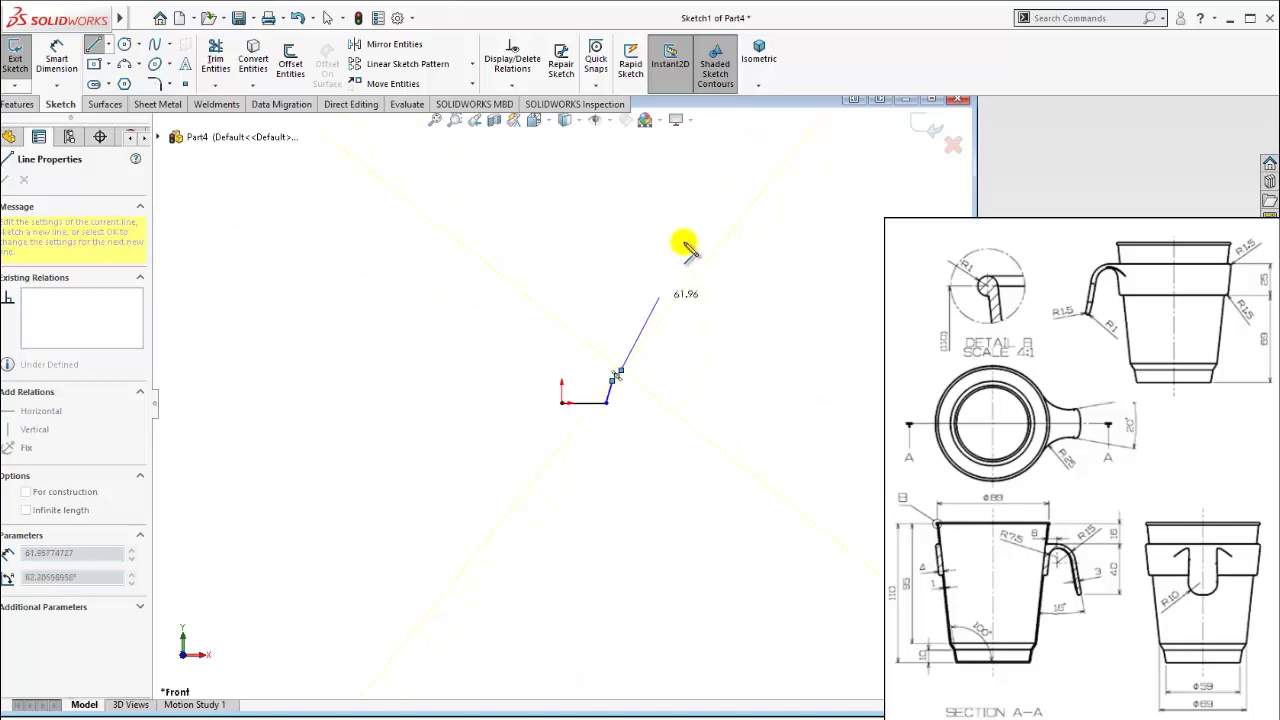
scroll(660, 250, up, 3)
scroll(625, 275, down, 3)
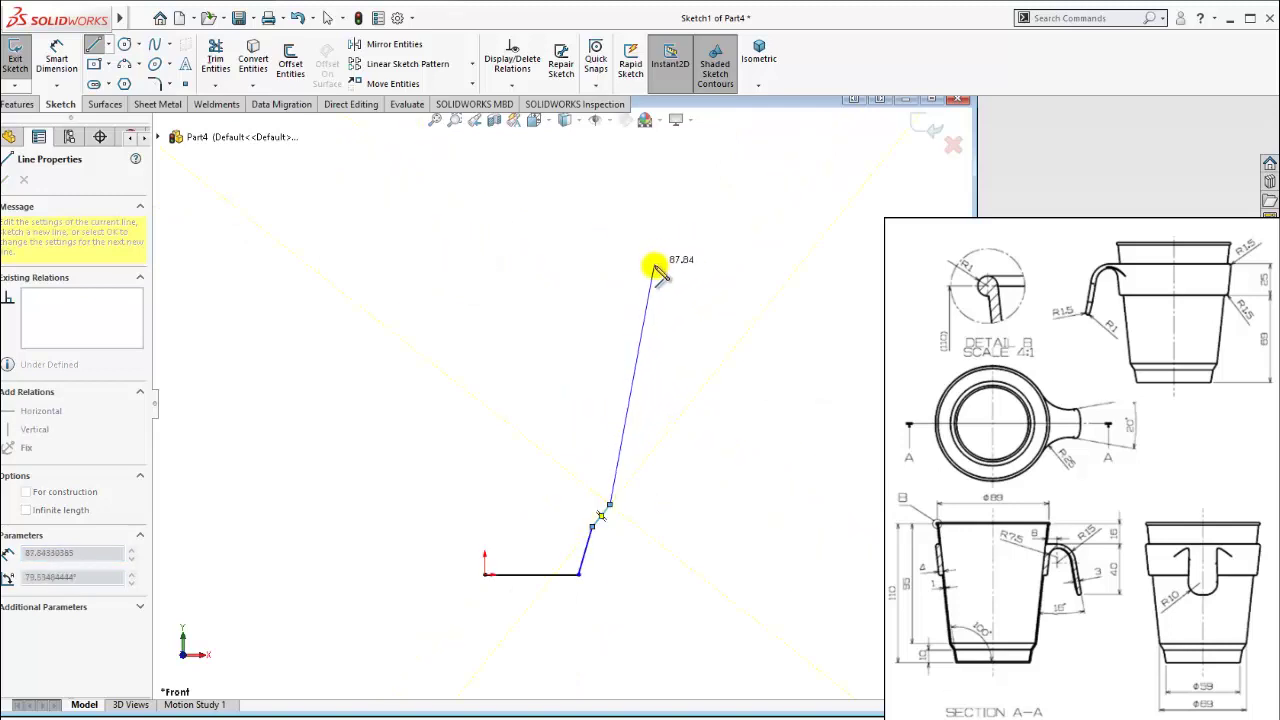
click(650, 256)
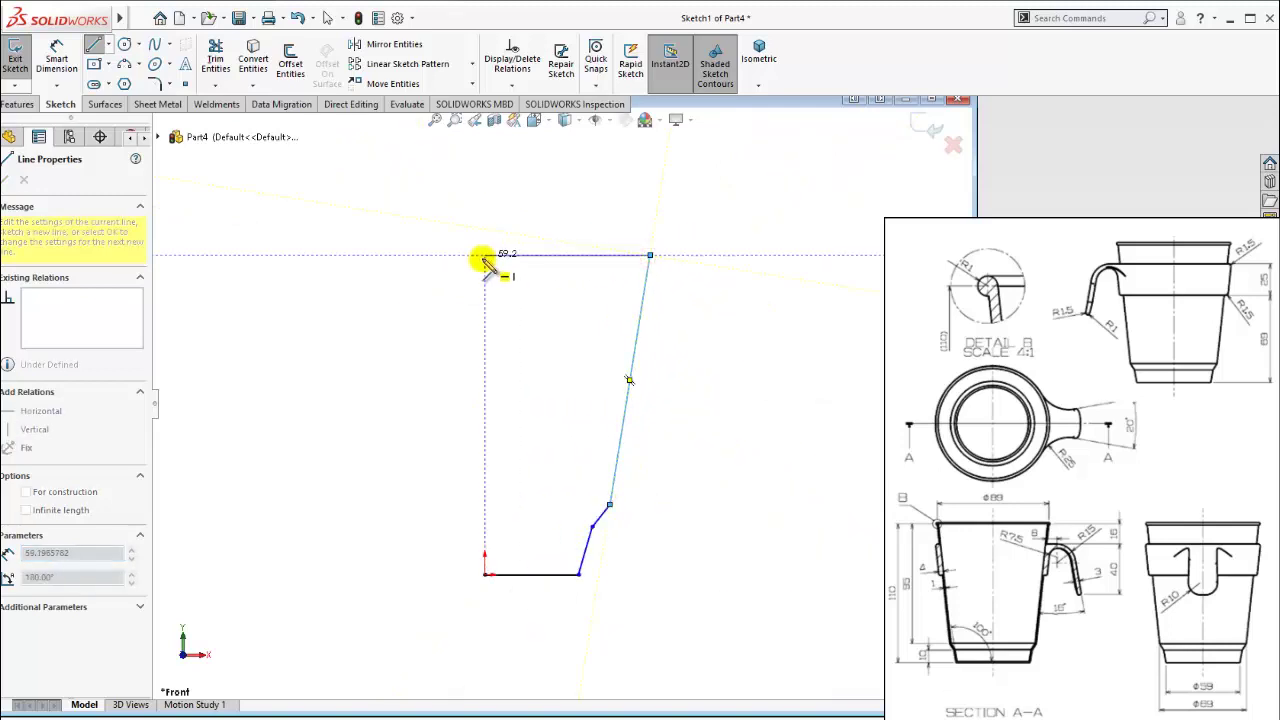
click(486, 256)
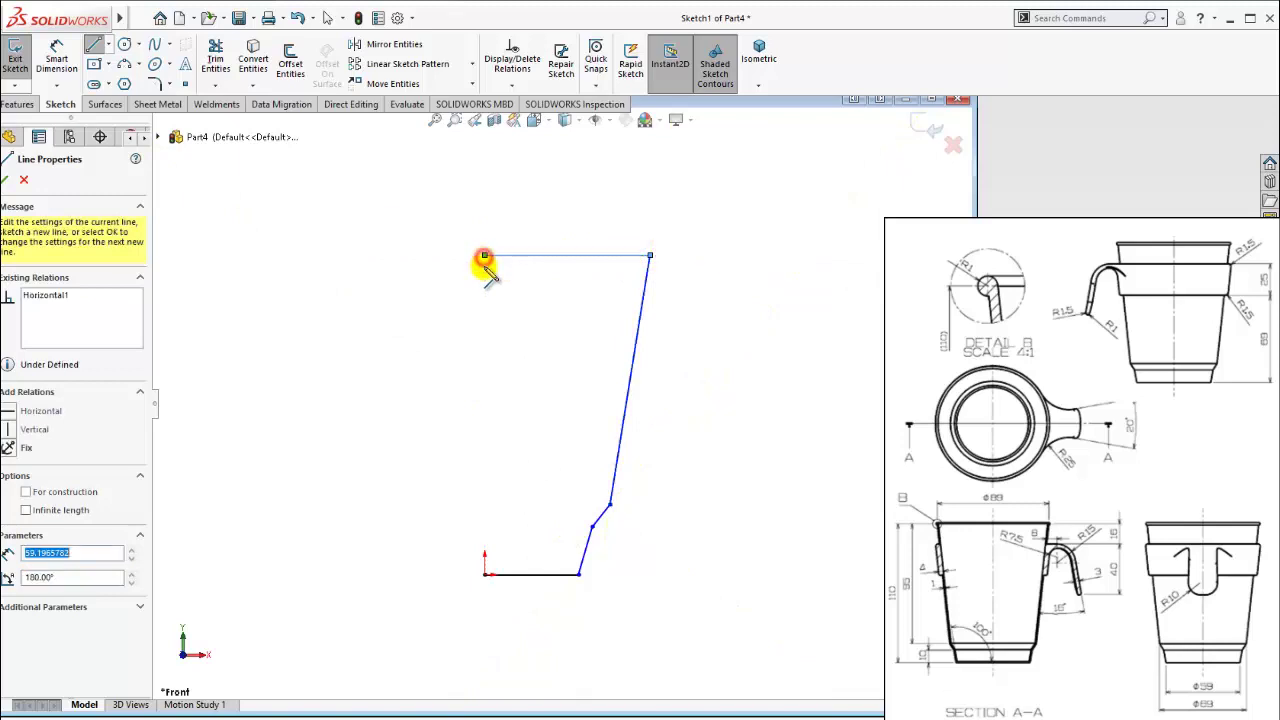
click(484, 574)
key(Escape)
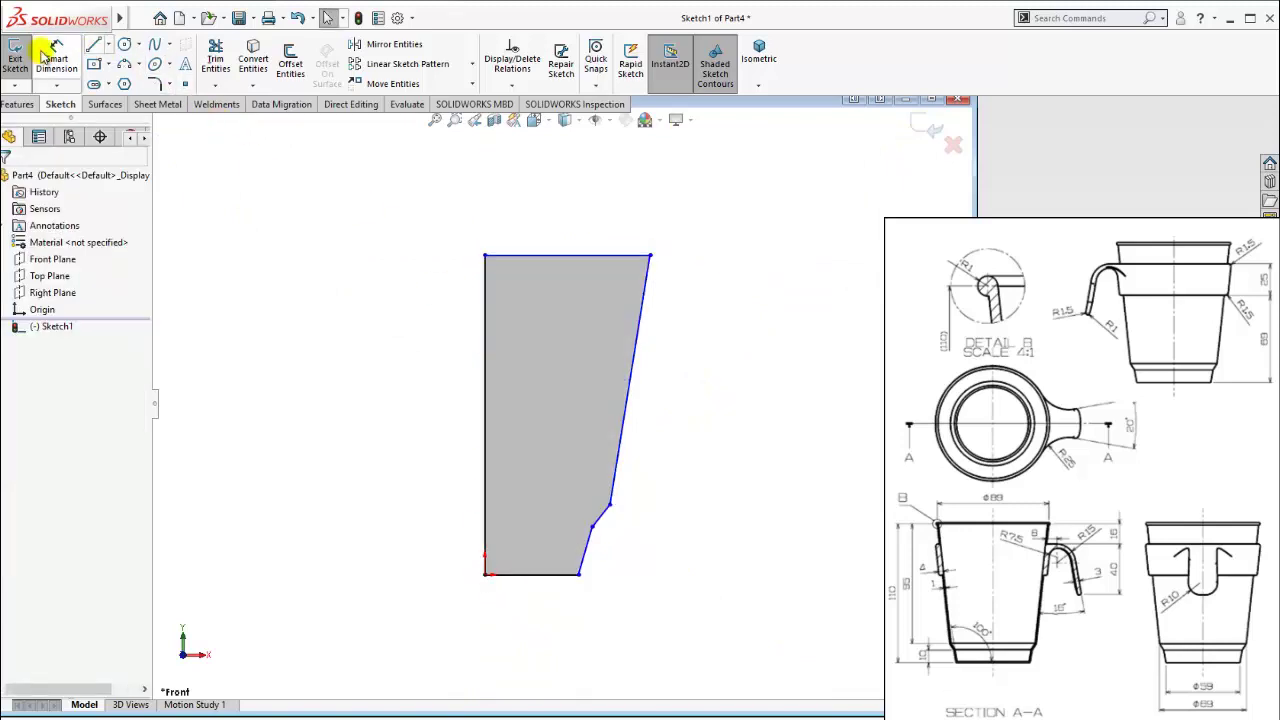
Dimension the top line as 89/2, giving a 44.50 top width.
click(56, 58)
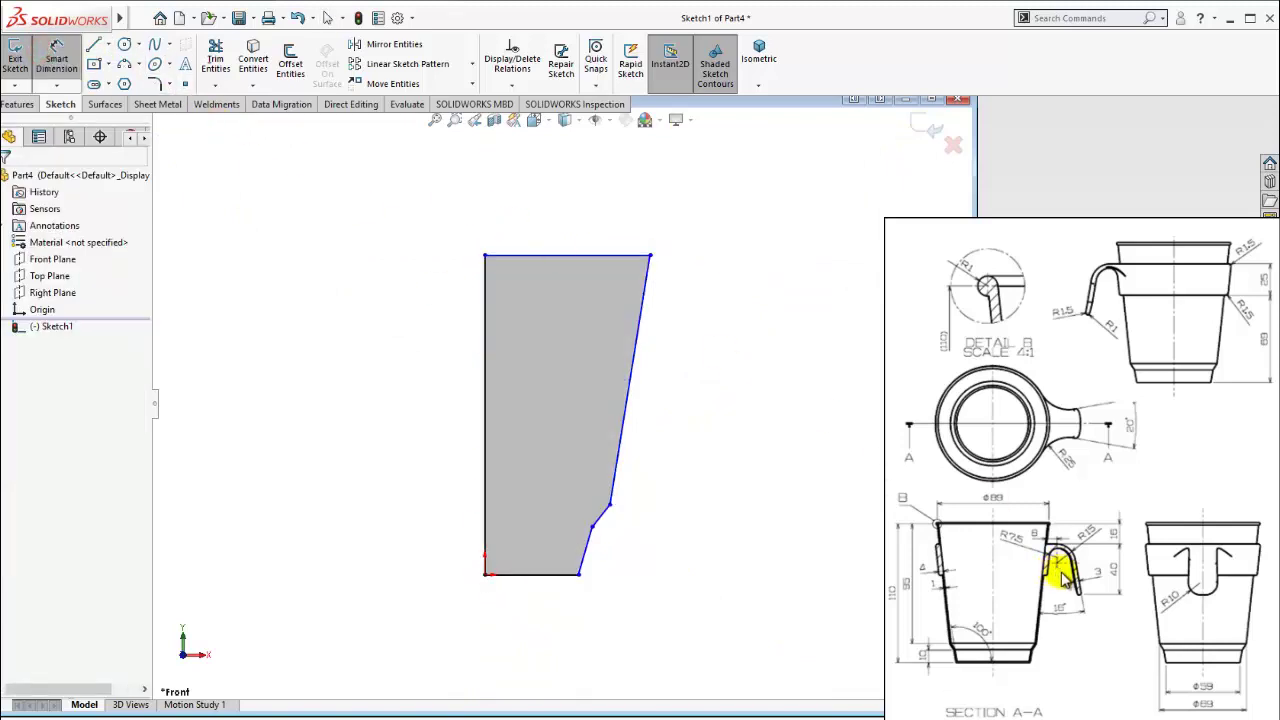
click(567, 256)
click(561, 188)
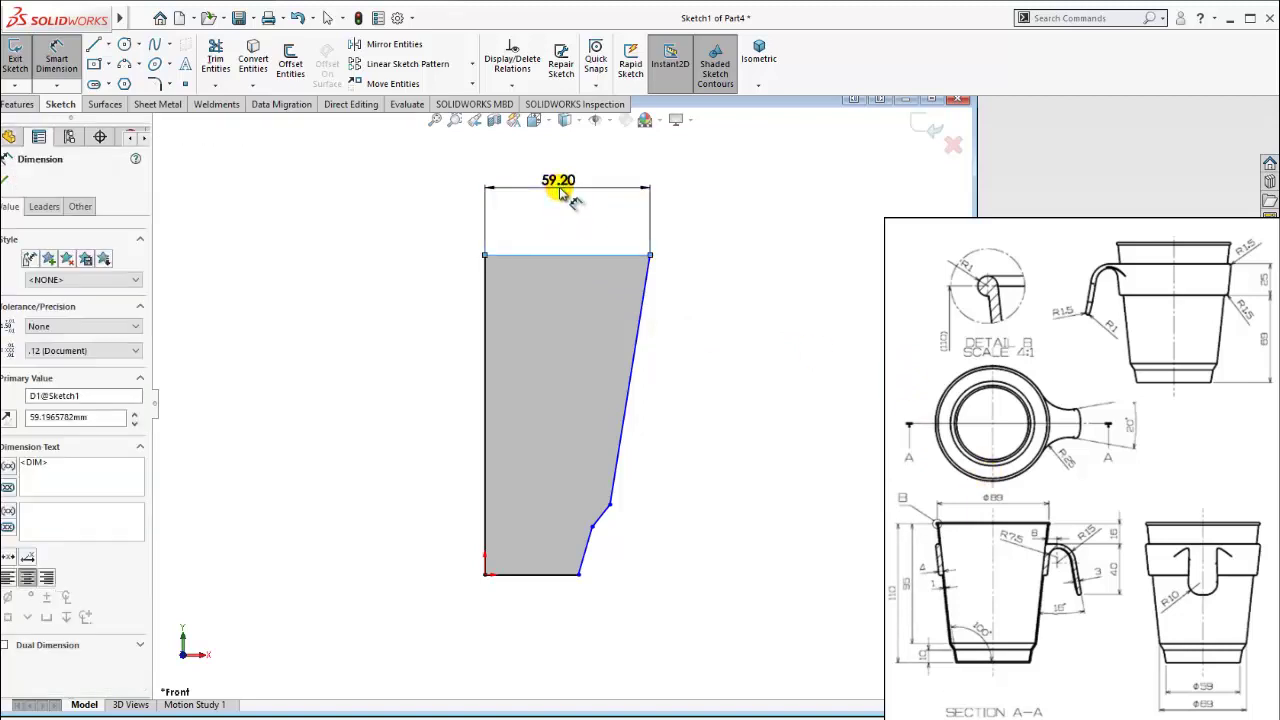
text(89/2)
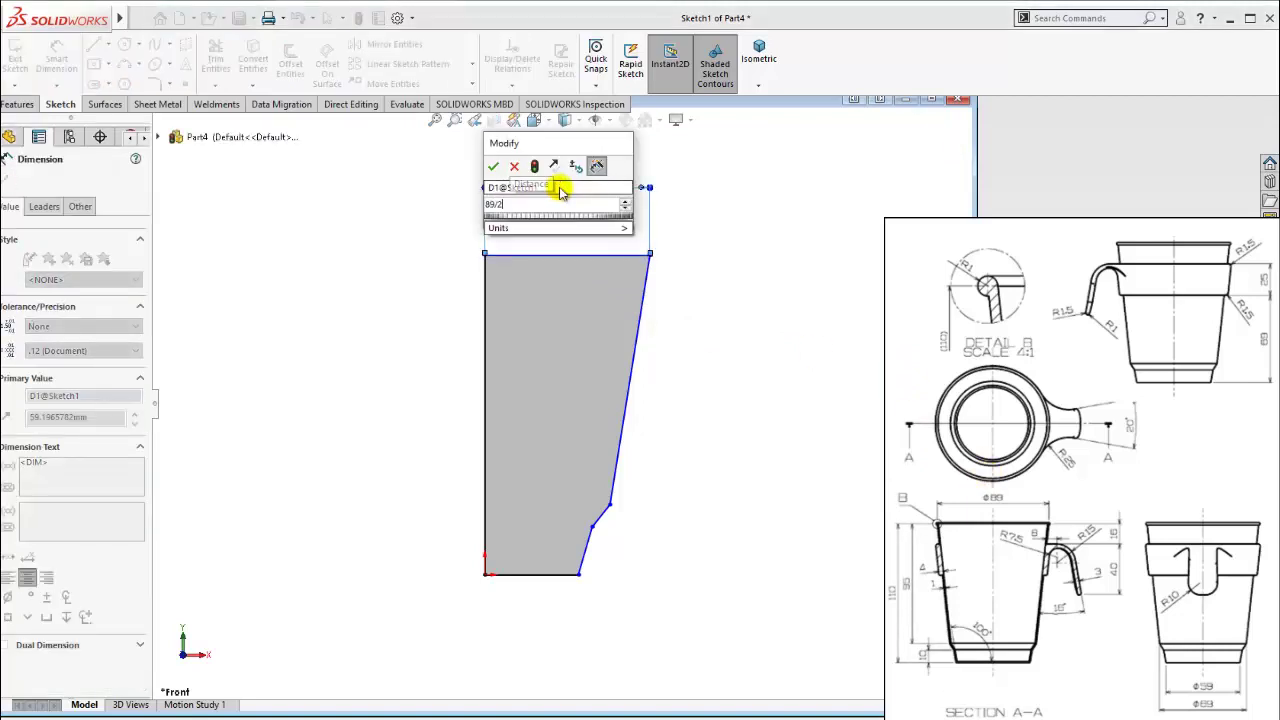
key(Return)
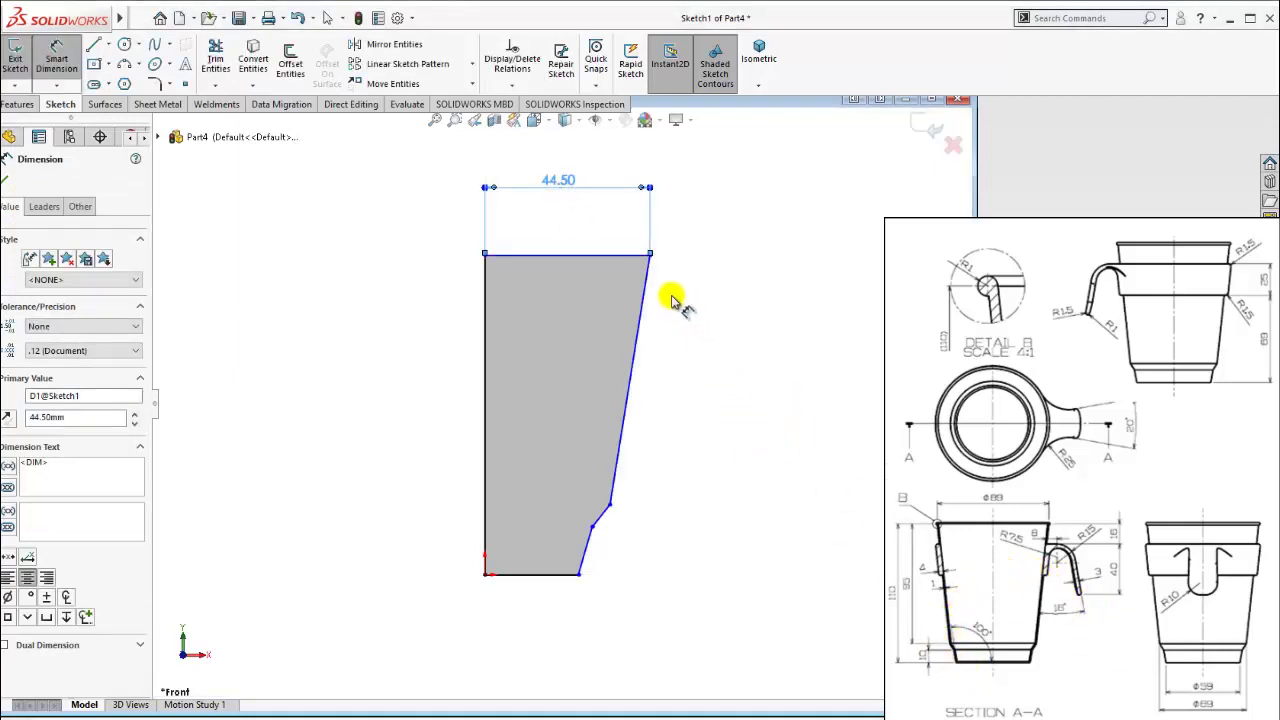
Dimension the top-to-bottom distance as the 110 overall height.
click(609, 255)
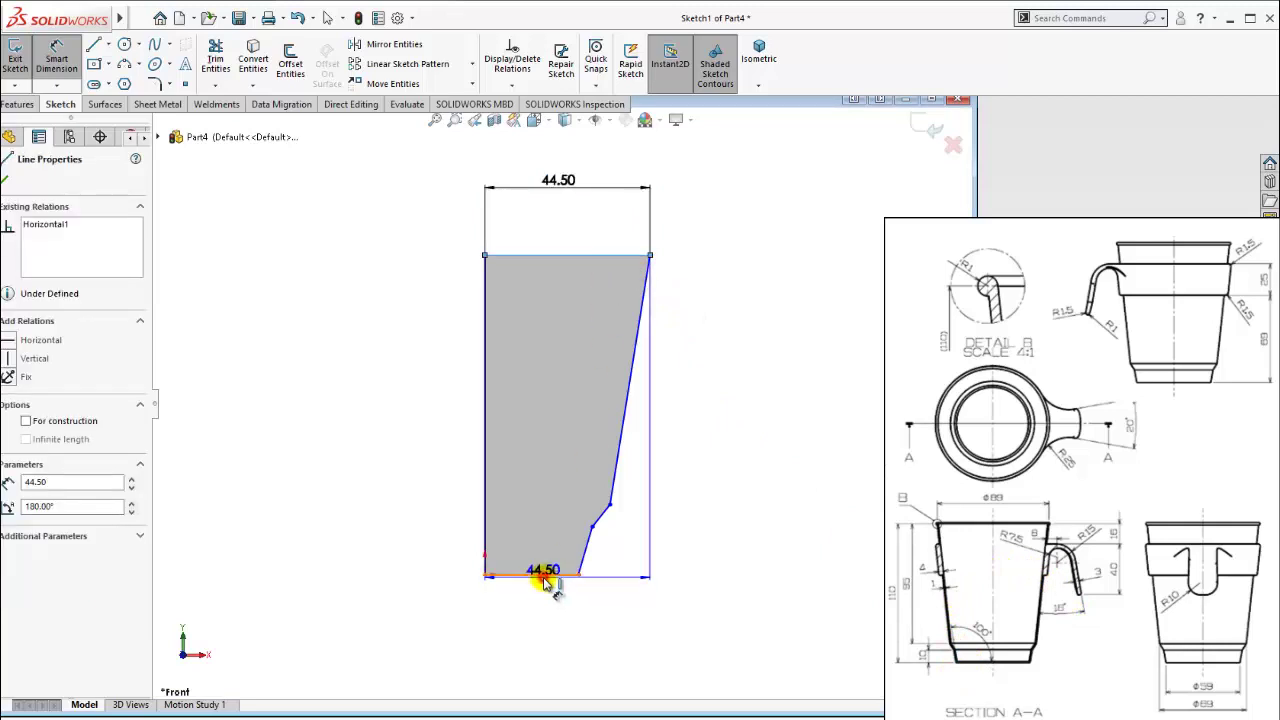
click(545, 577)
click(740, 440)
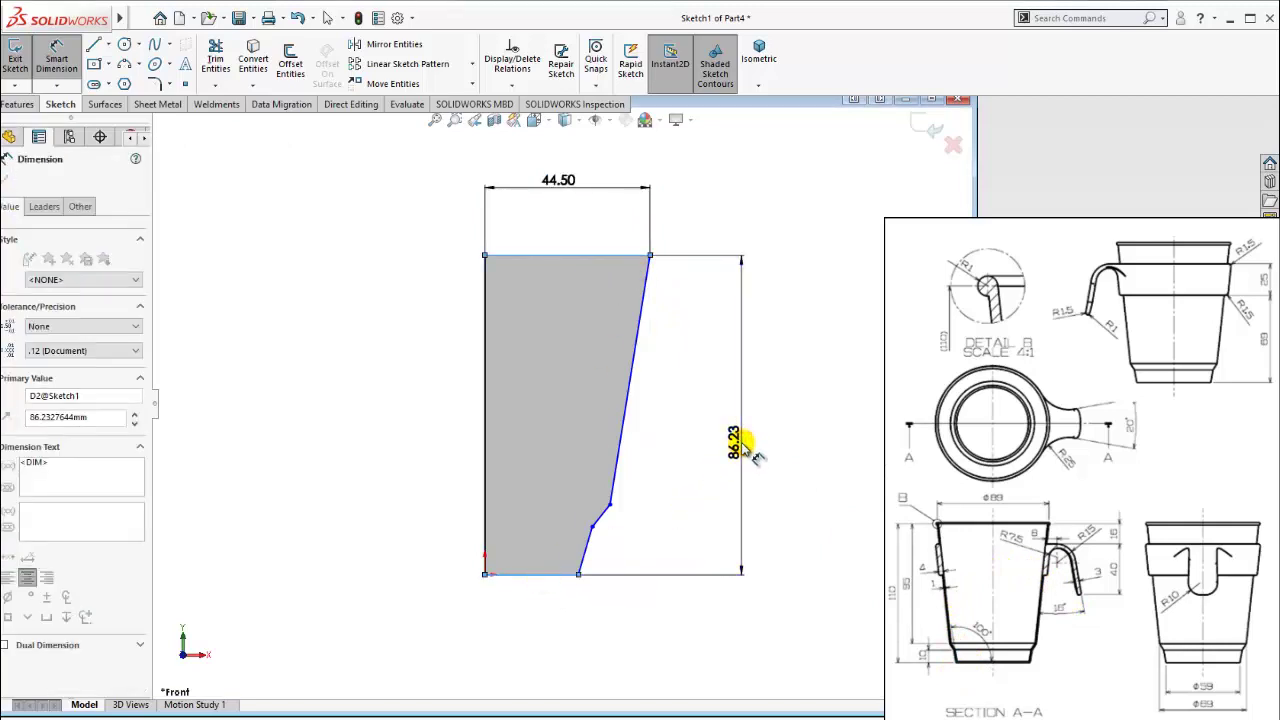
text(10)
key(Return)
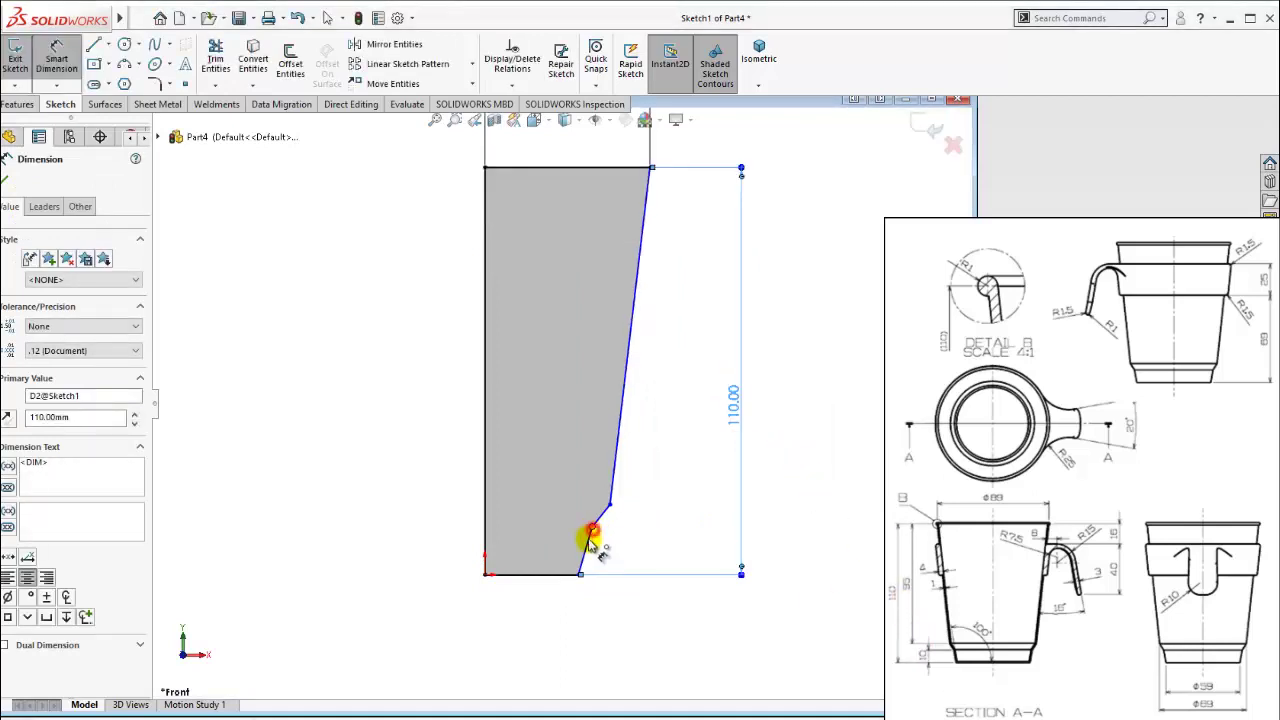
Add the 10.00 lower step height and the 95.00 vertical height of the long side.
click(592, 528)
click(566, 574)
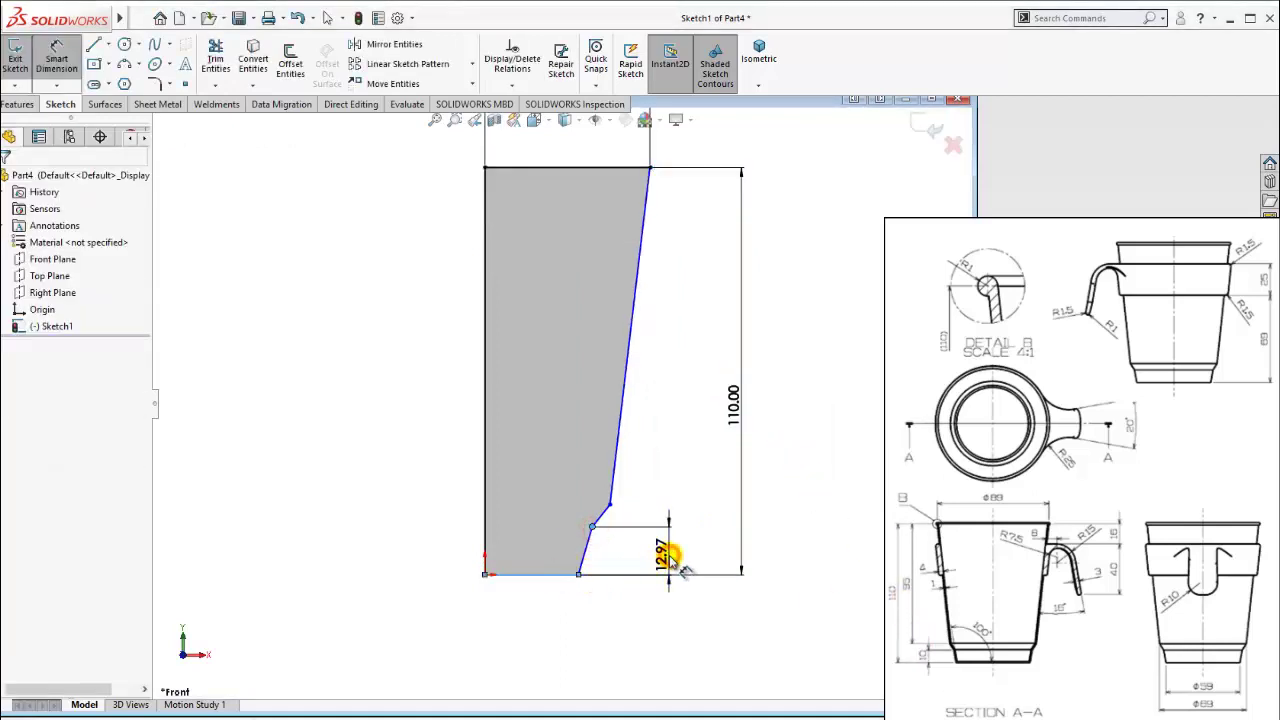
click(672, 560)
text(15)
key(Return)
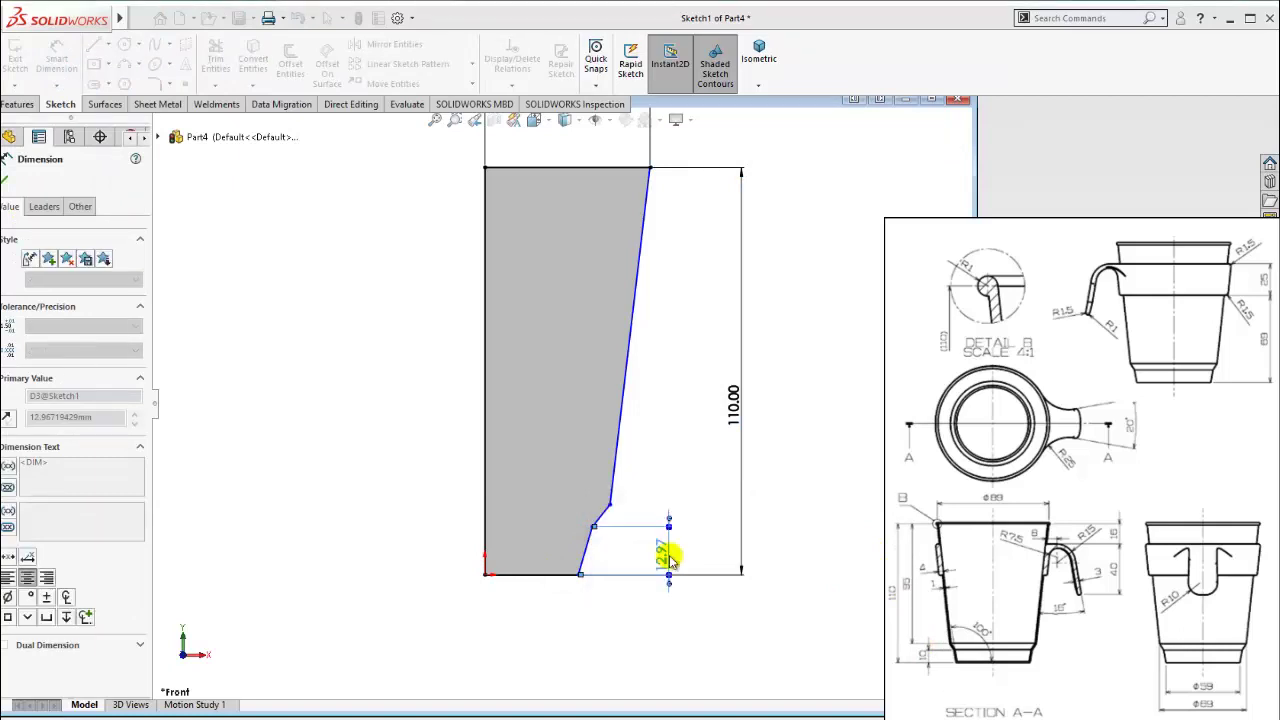
click(610, 513)
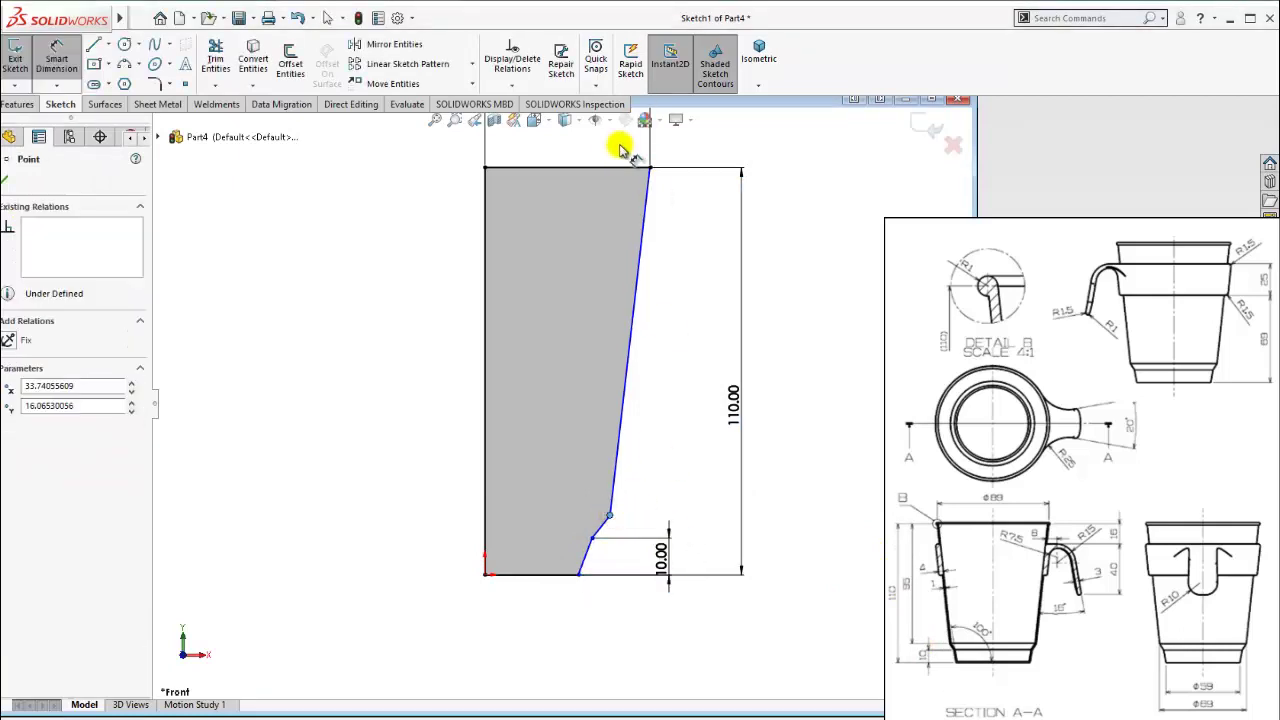
click(646, 168)
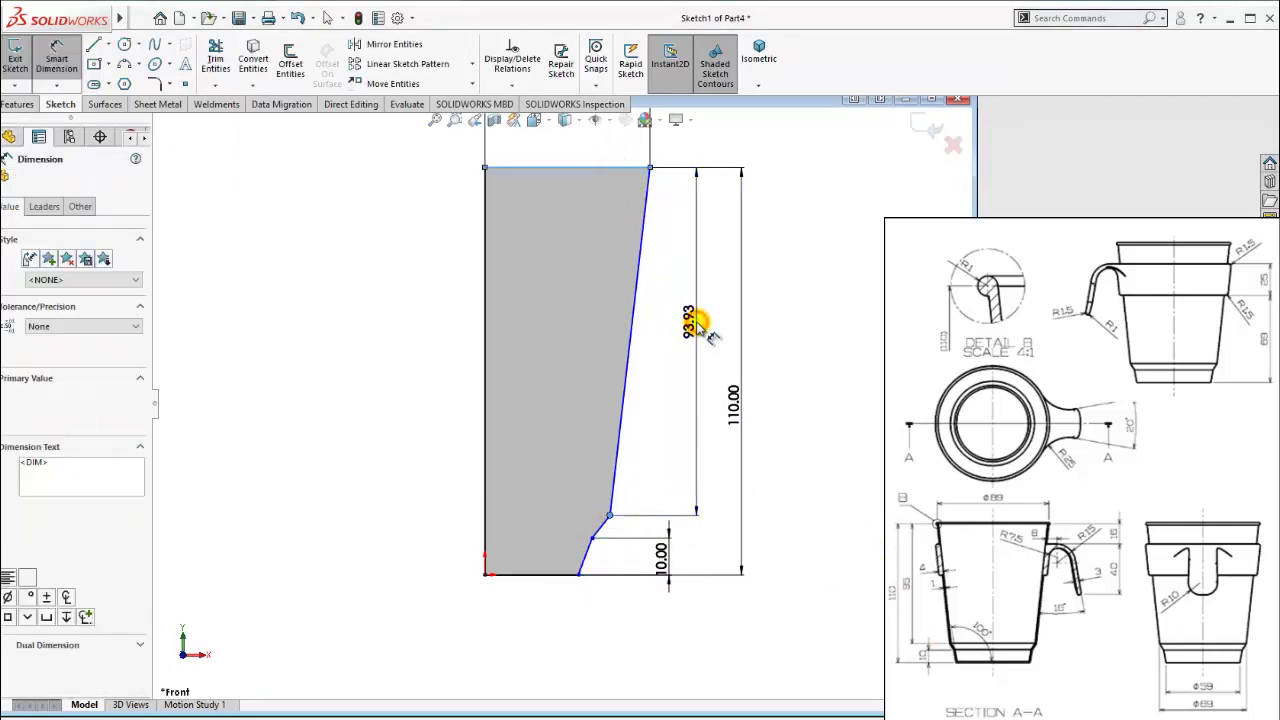
click(700, 325)
text(95)
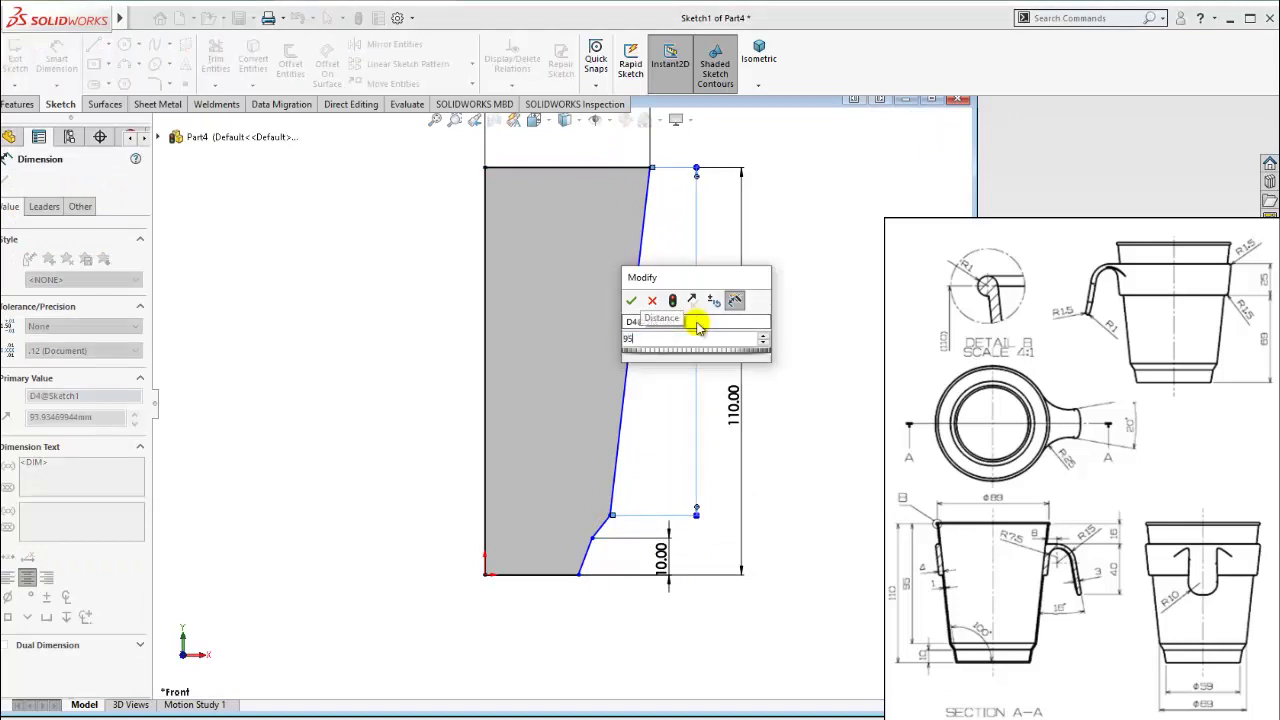
key(Return)
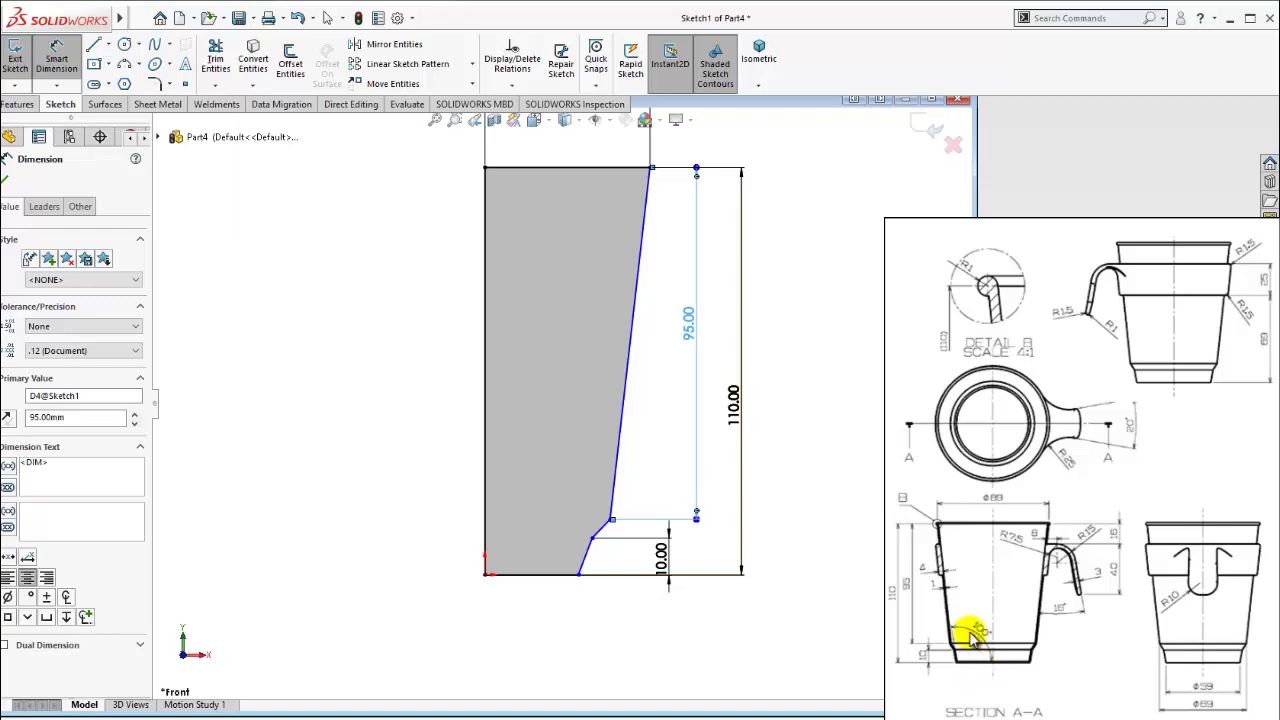
Set the angle between the bottom line and the short slant to 100°.
click(538, 577)
click(585, 555)
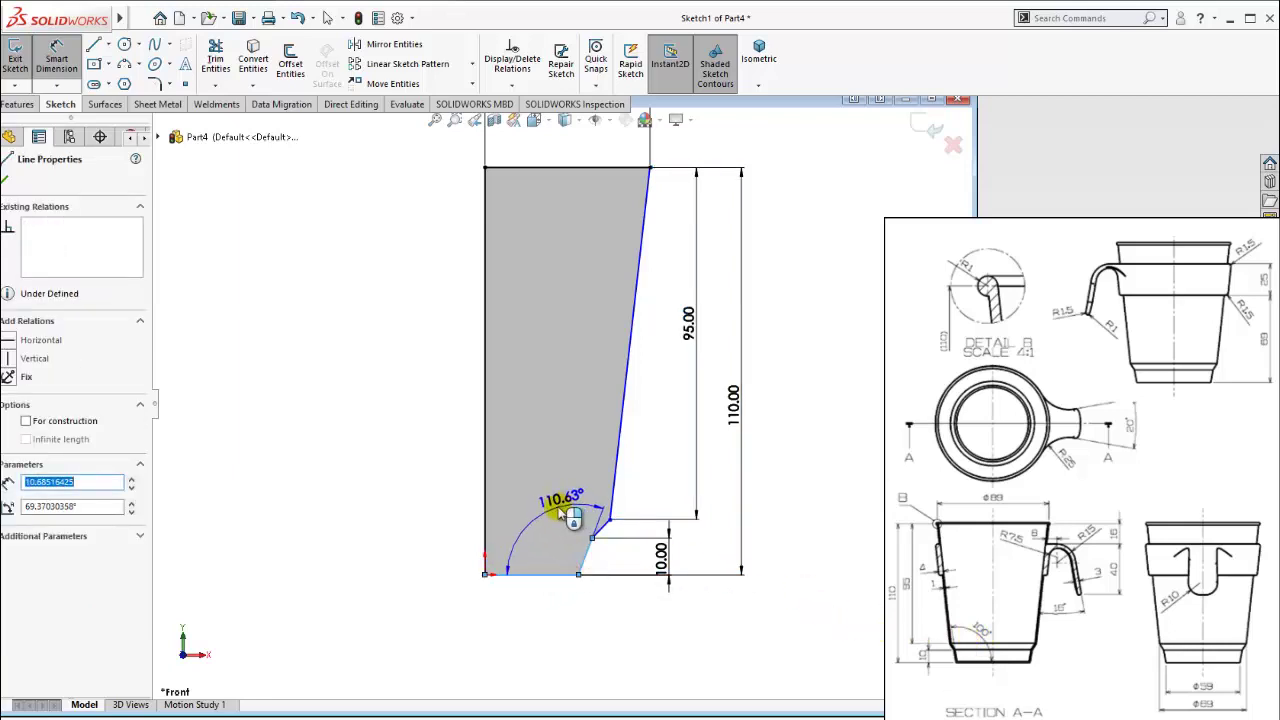
click(568, 514)
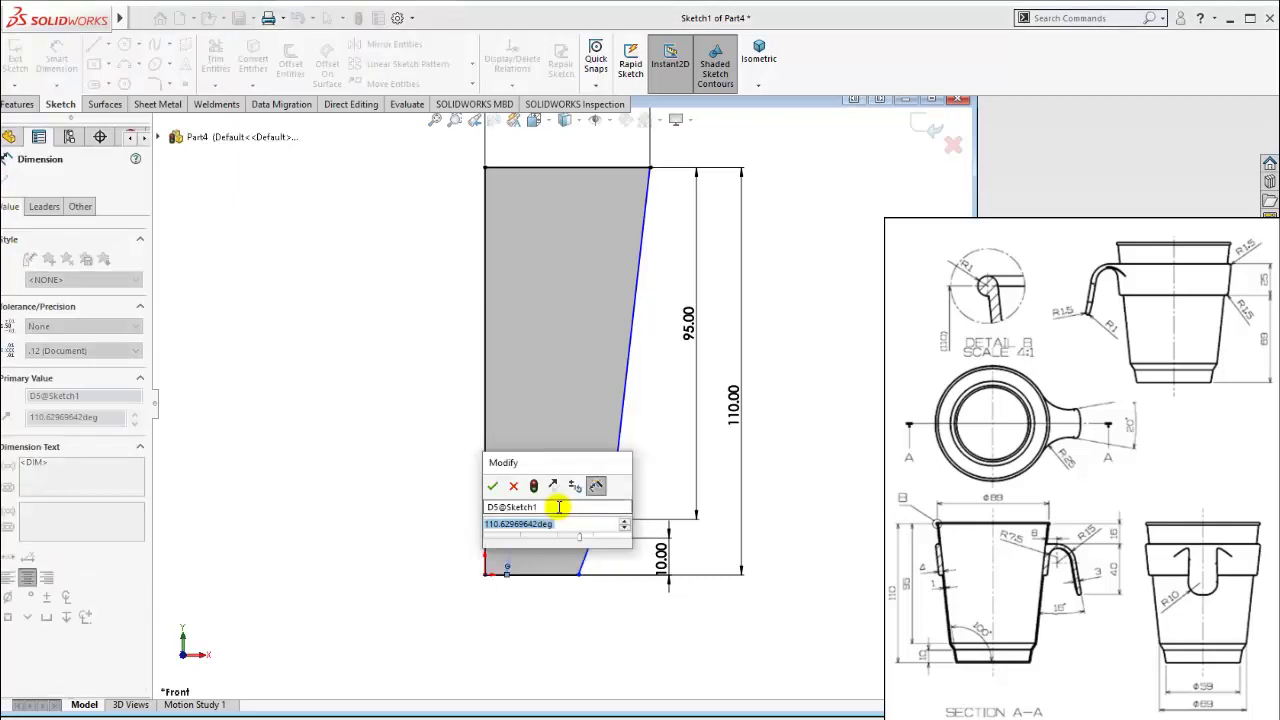
text(100)
key(Return)
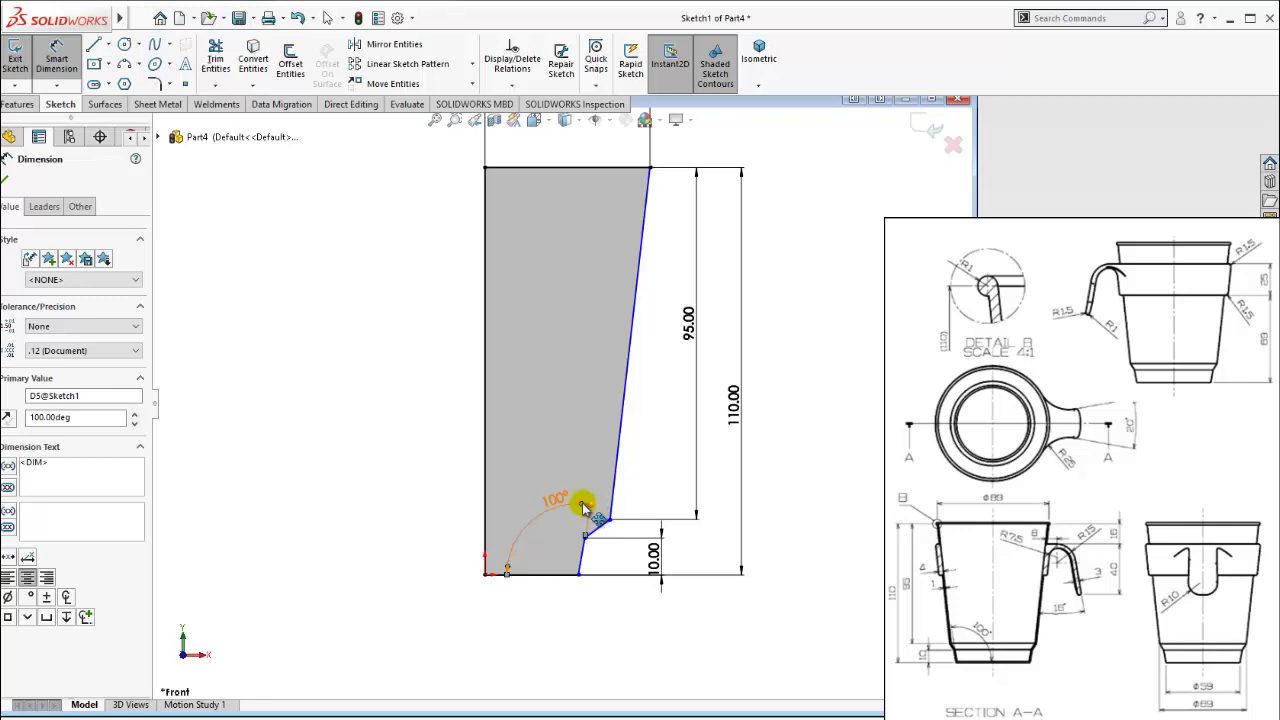
scroll(594, 517, down, 3)
key(Escape)
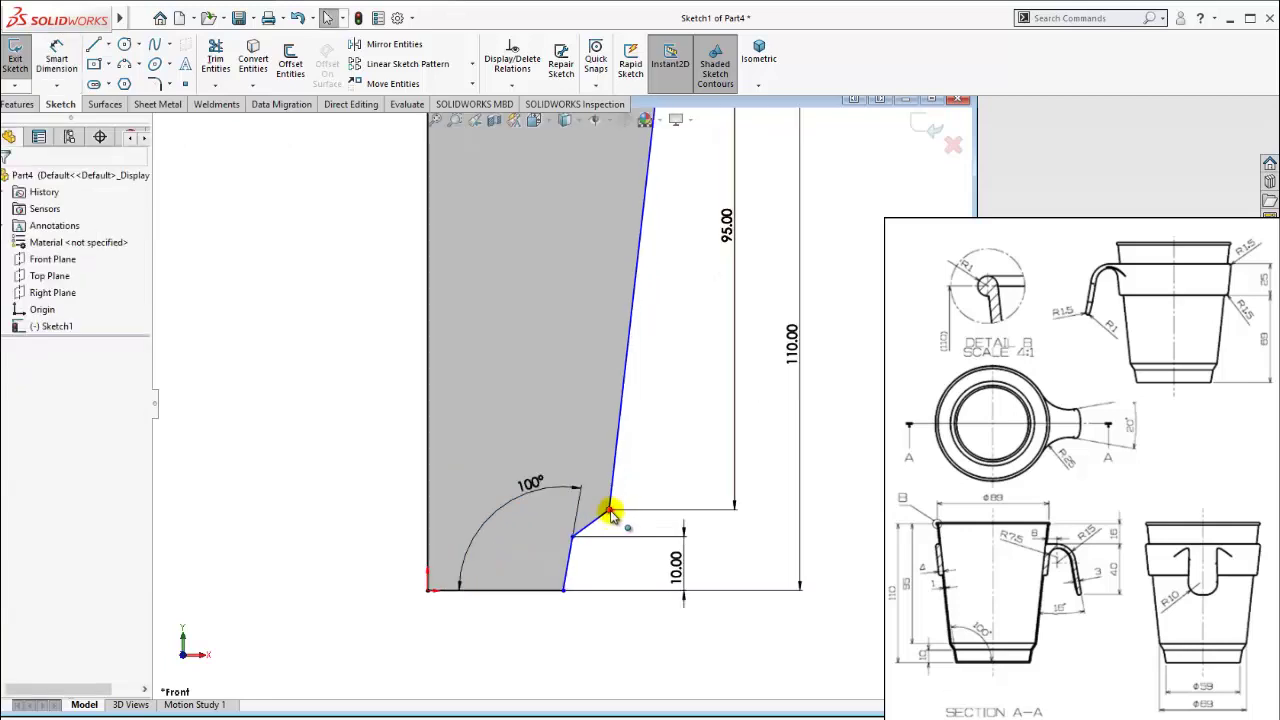
Reposition the slanted edges' joint and the lower corner of the slanted side.
click(600, 513)
drag(594, 515, 598, 521)
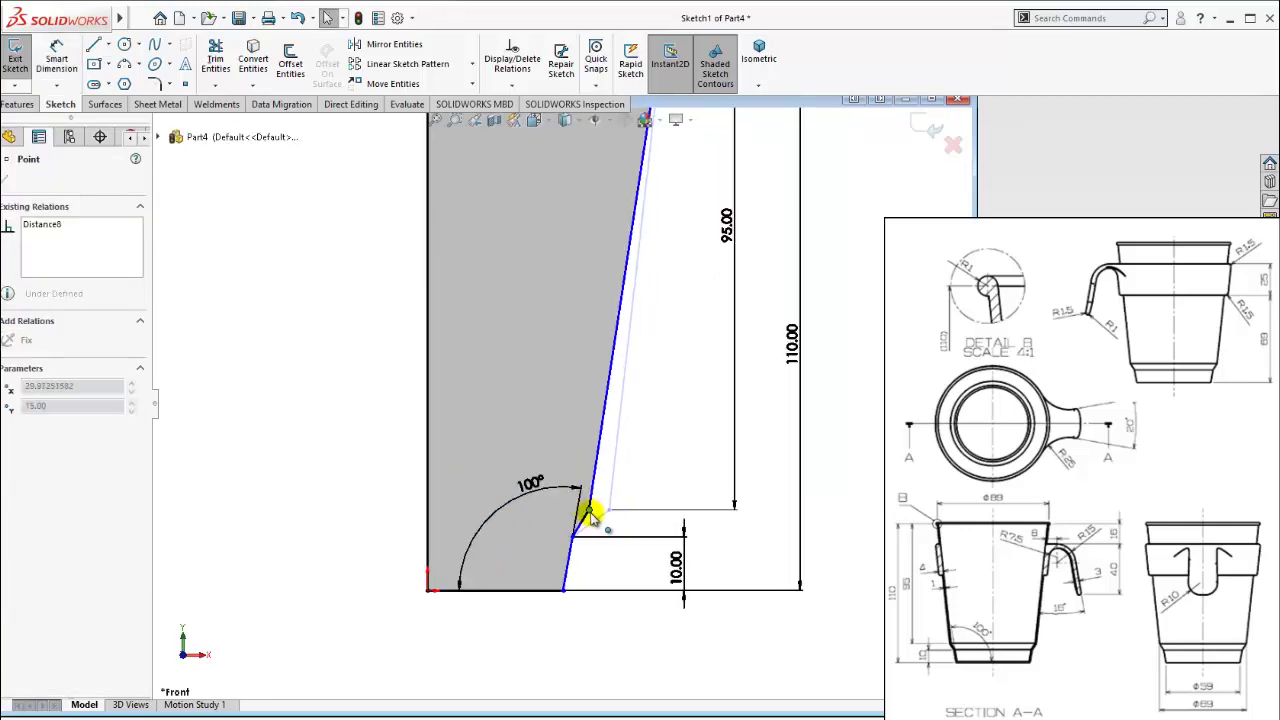
drag(598, 521, 603, 510)
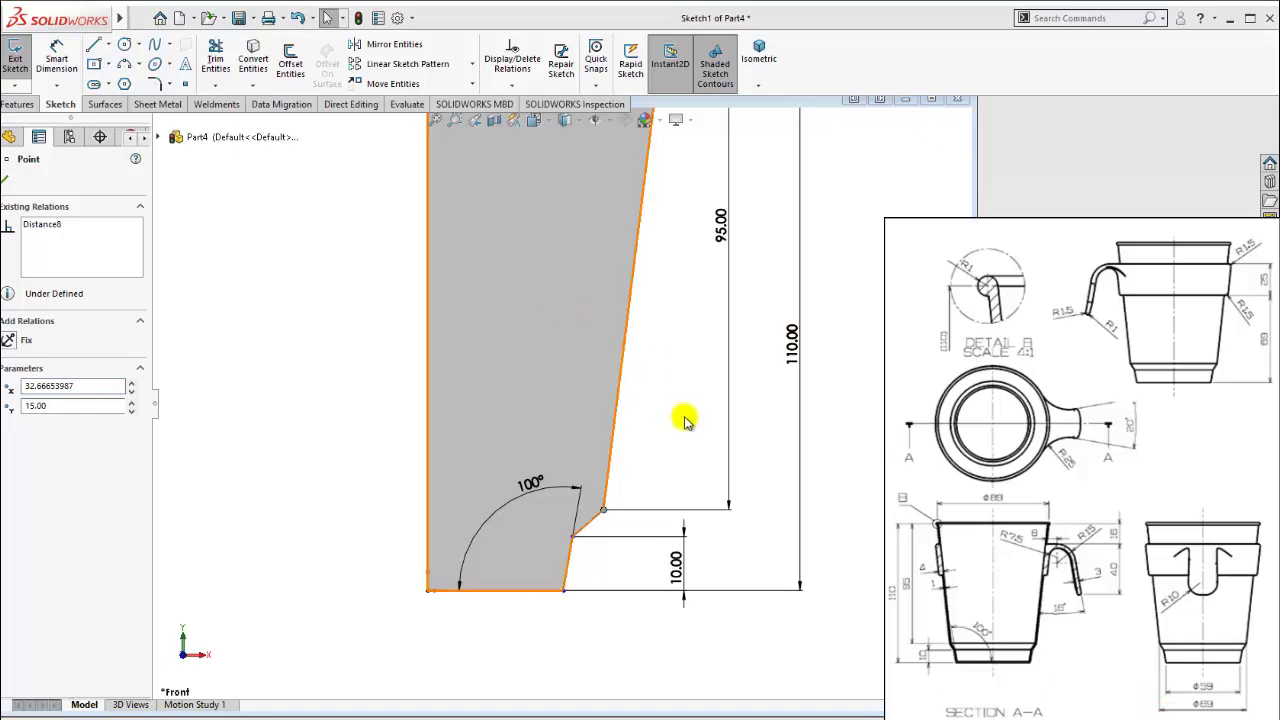
key(f)
scroll(570, 380, down, 2)
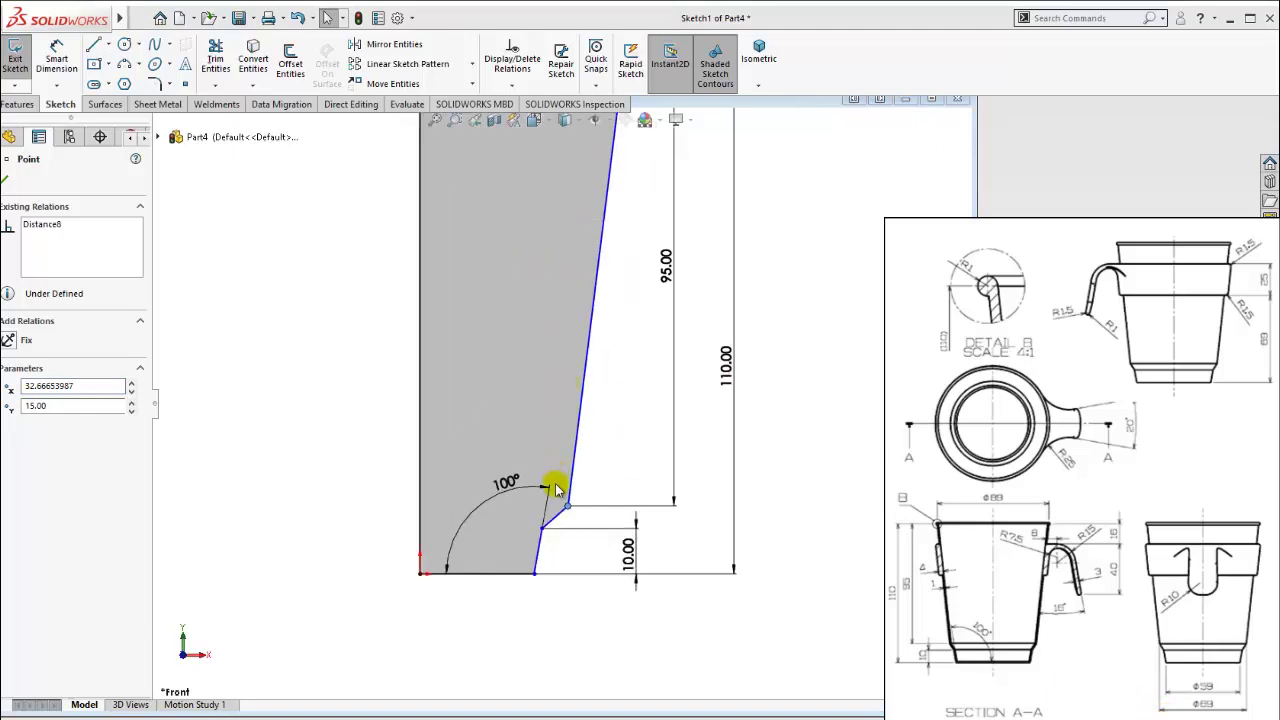
mouse_move(563, 503)
mouse_down()
mouse_move(550, 505)
mouse_move(559, 510)
mouse_up()
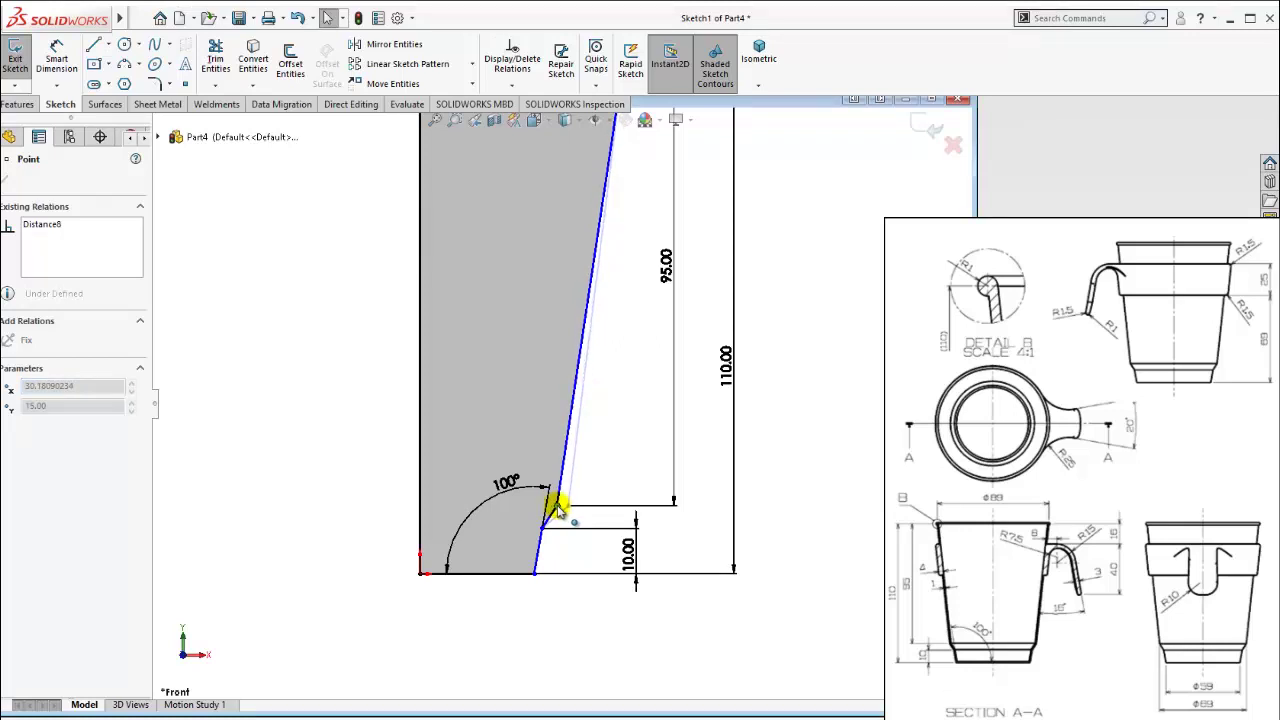
drag(559, 509, 559, 508)
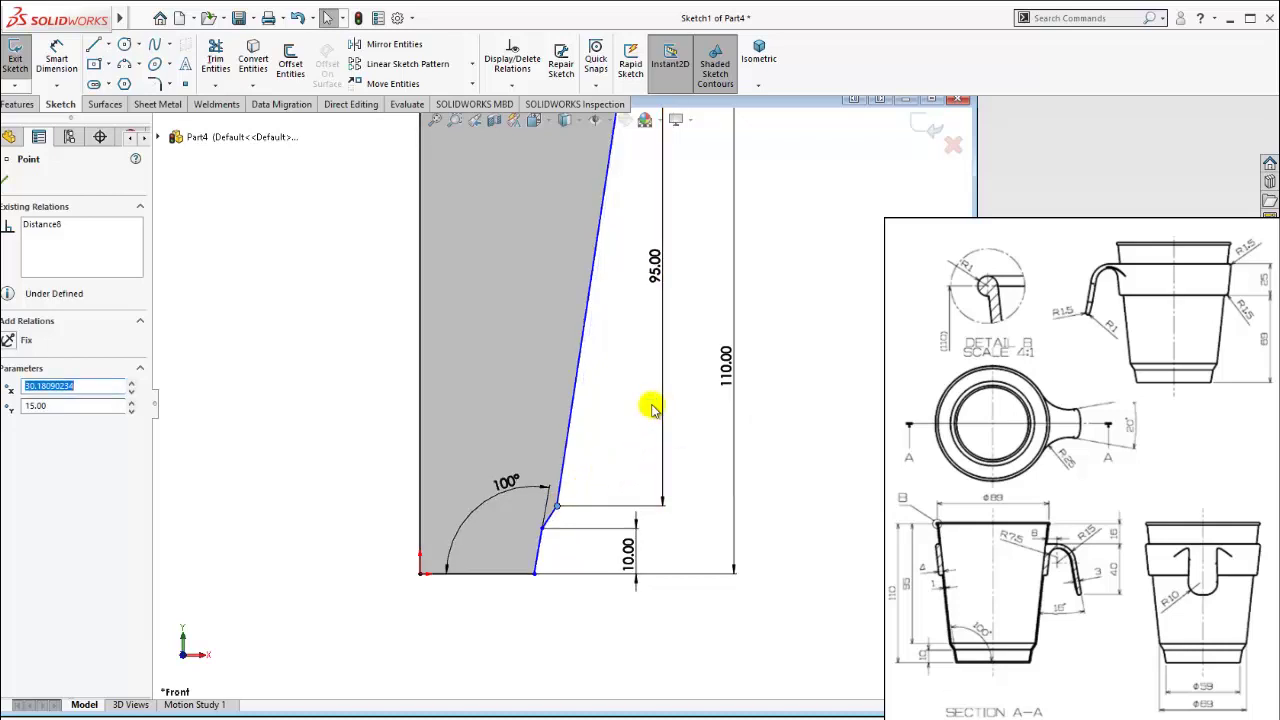
key(f)
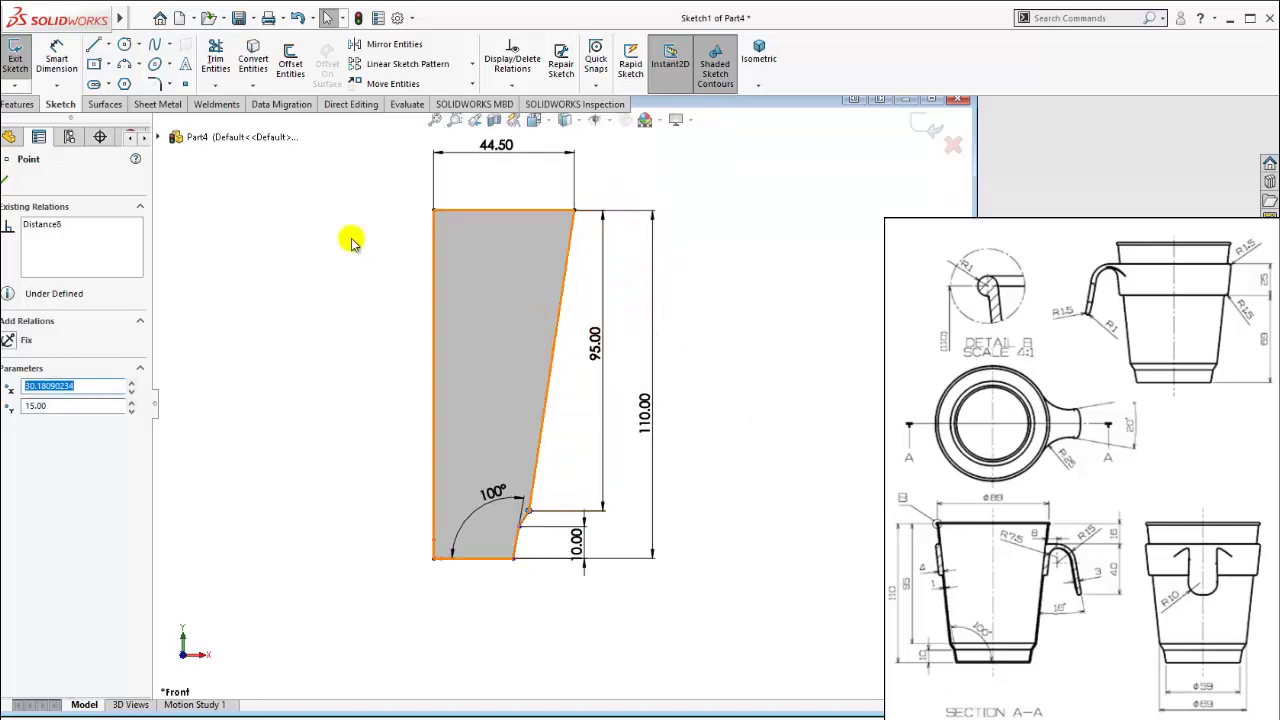
click(325, 242)
Add a 98.57° angle dimension between the long slanted side and the base line.
click(62, 55)
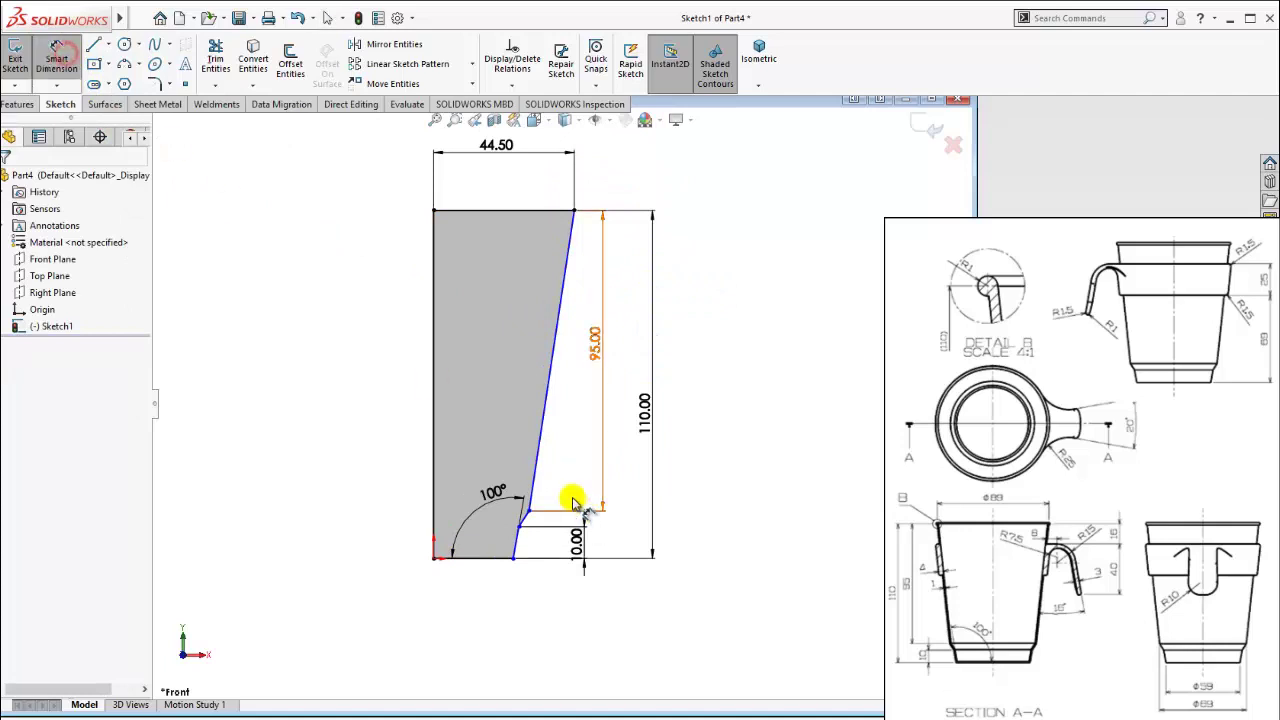
click(531, 490)
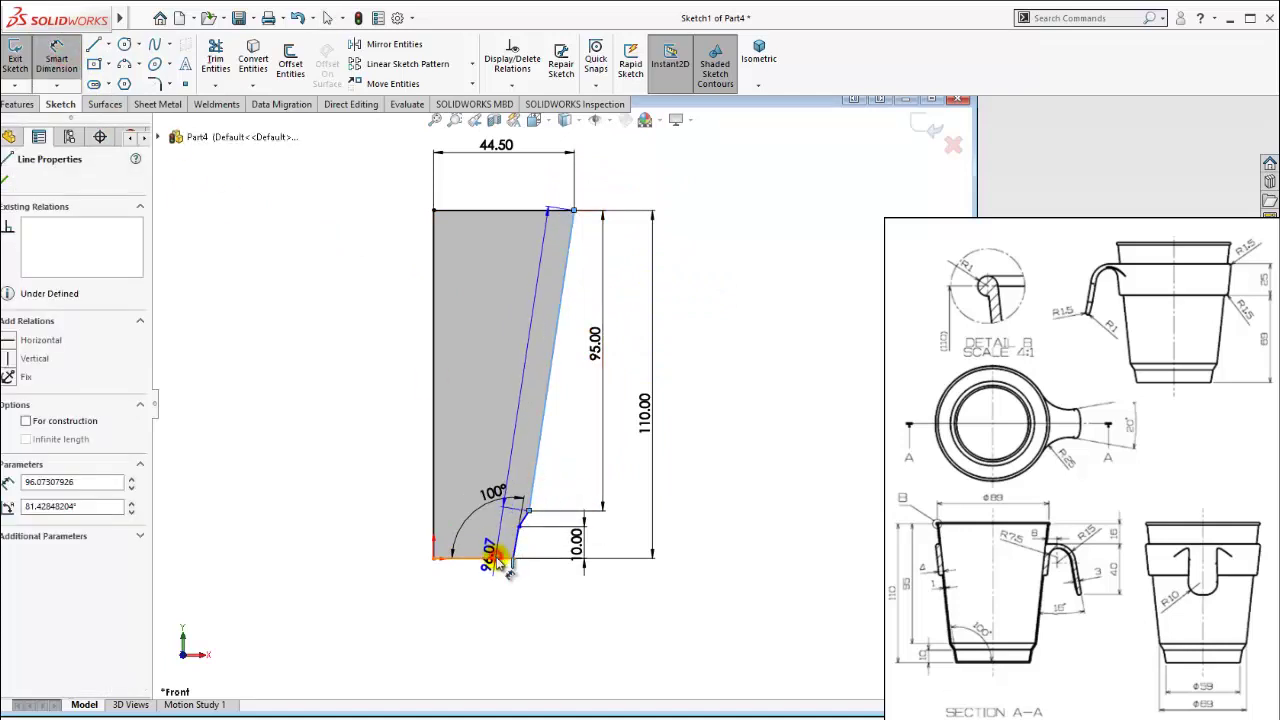
click(492, 557)
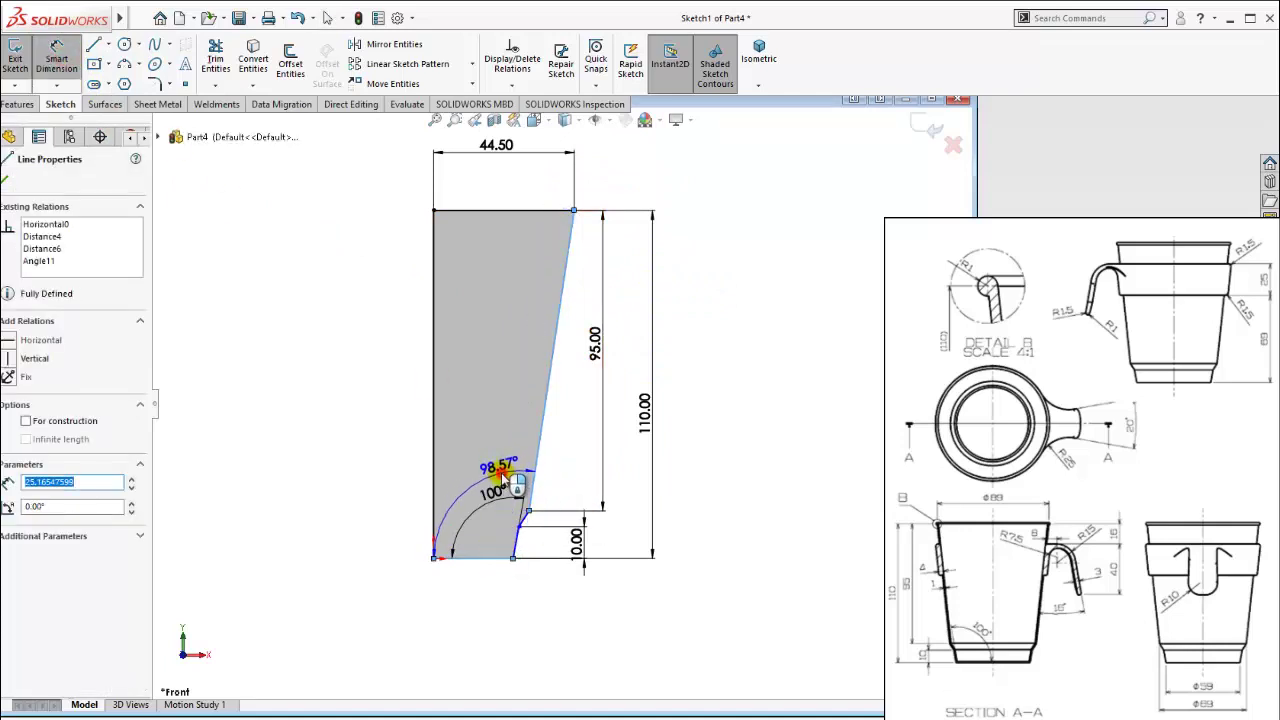
click(600, 485)
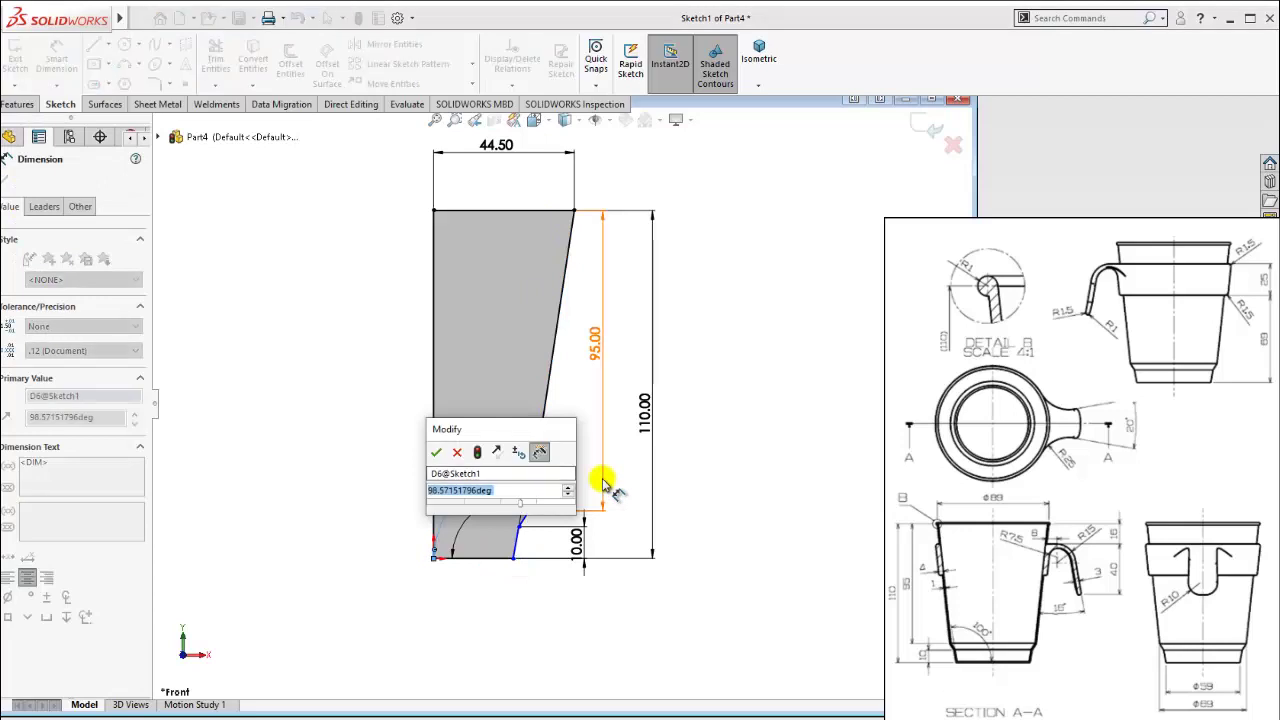
text(100)
key(Return)
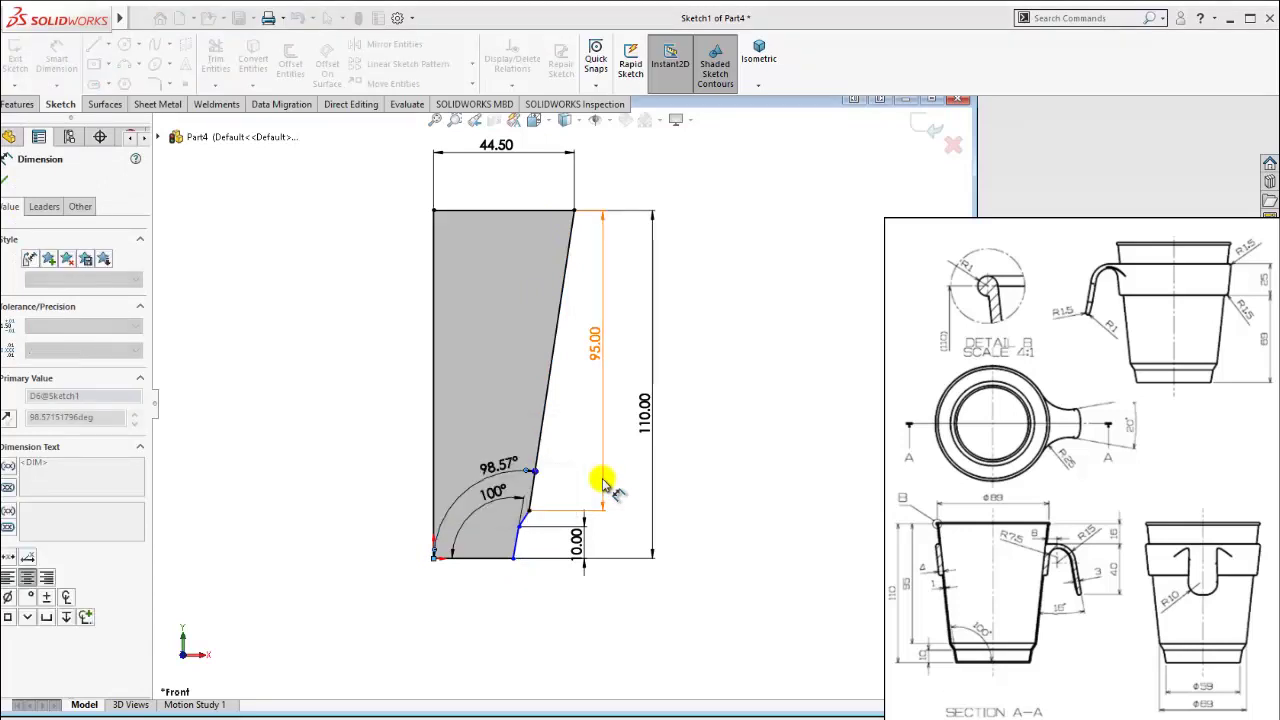
scroll(572, 505, down, 2)
Undo the accidental profile reshape and remove the extra 98.57° angle dimension.
key(Escape)
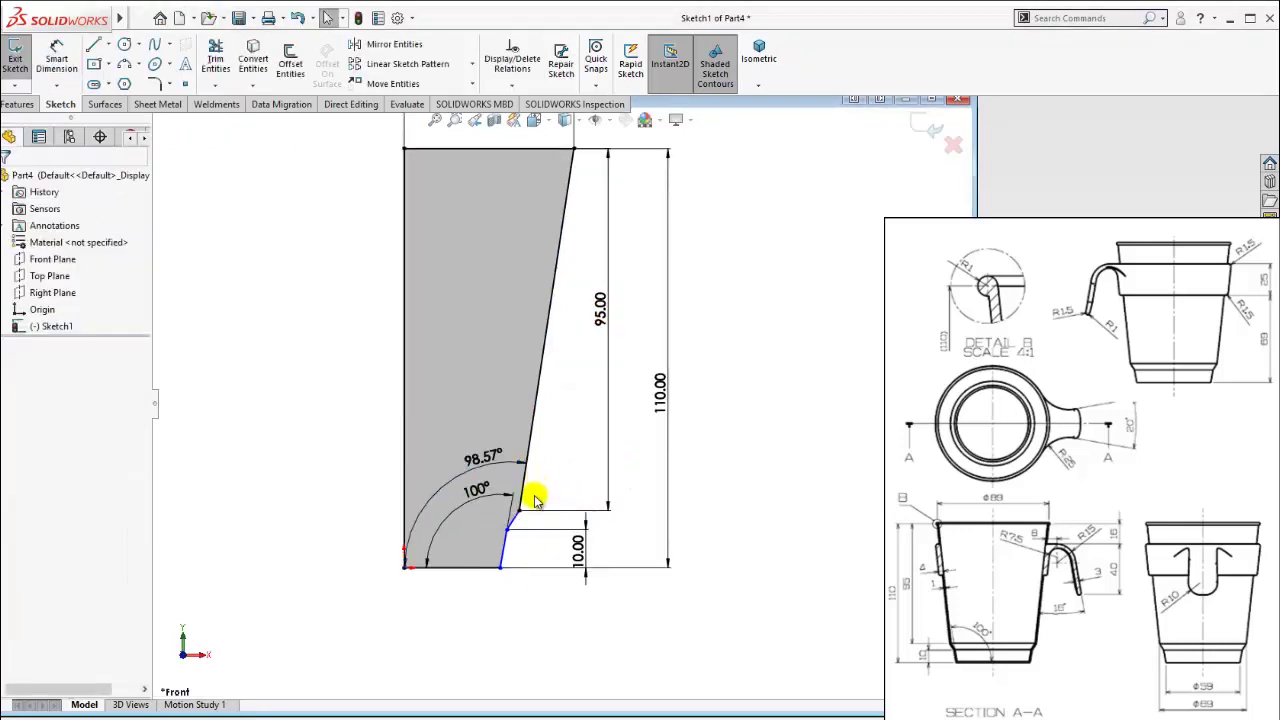
mouse_move(500, 432)
mouse_down()
mouse_move(470, 455)
mouse_move(500, 451)
mouse_up()
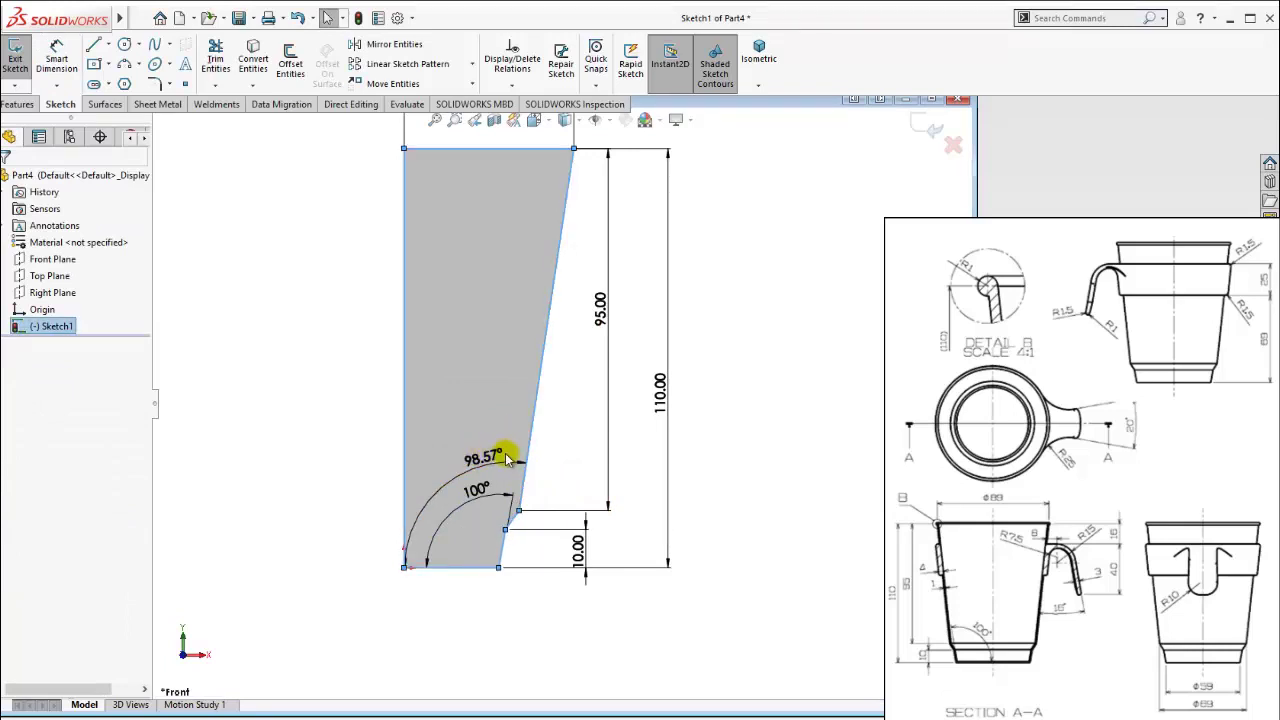
click(298, 18)
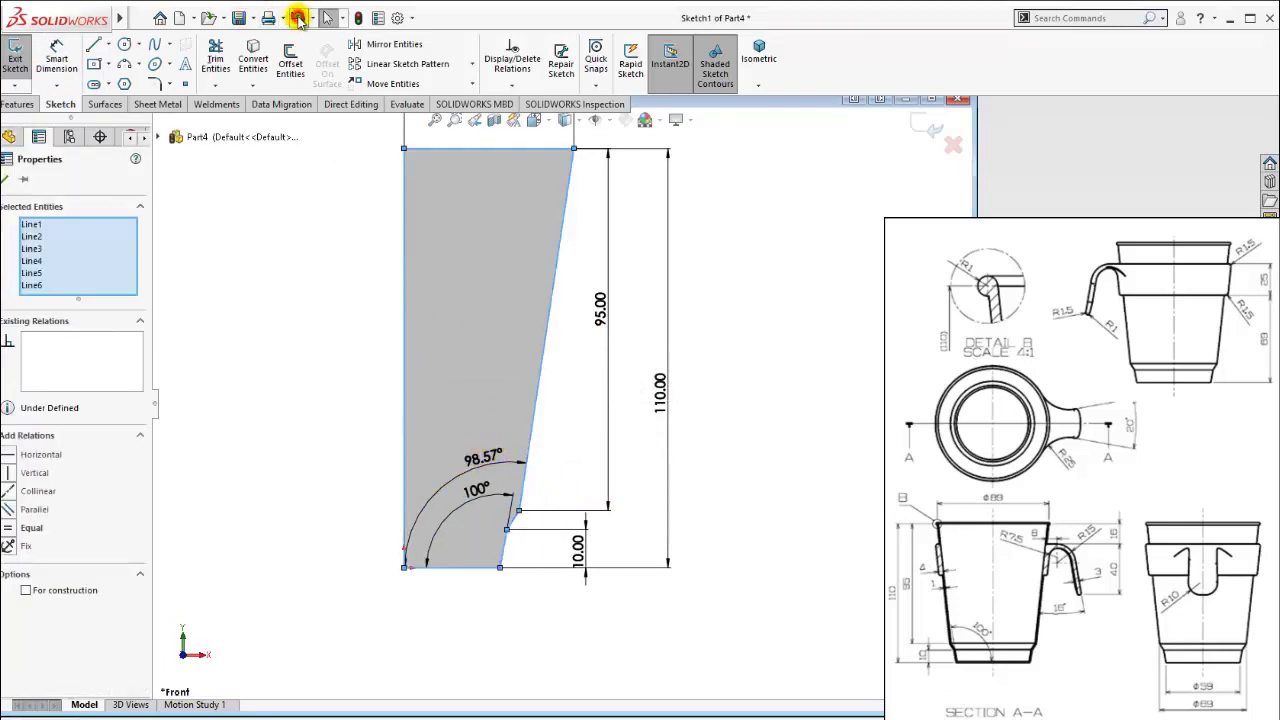
click(298, 18)
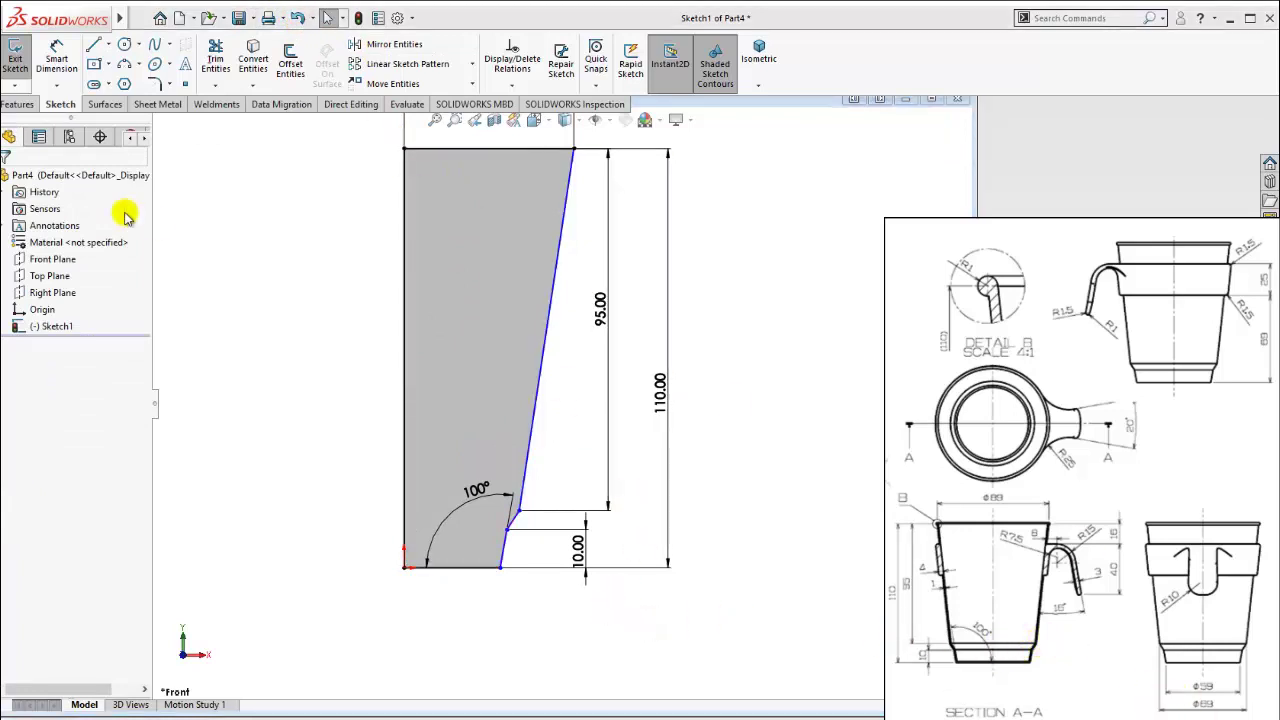
Dimension the profile's bottom edge to a 29.50 base width.
click(64, 60)
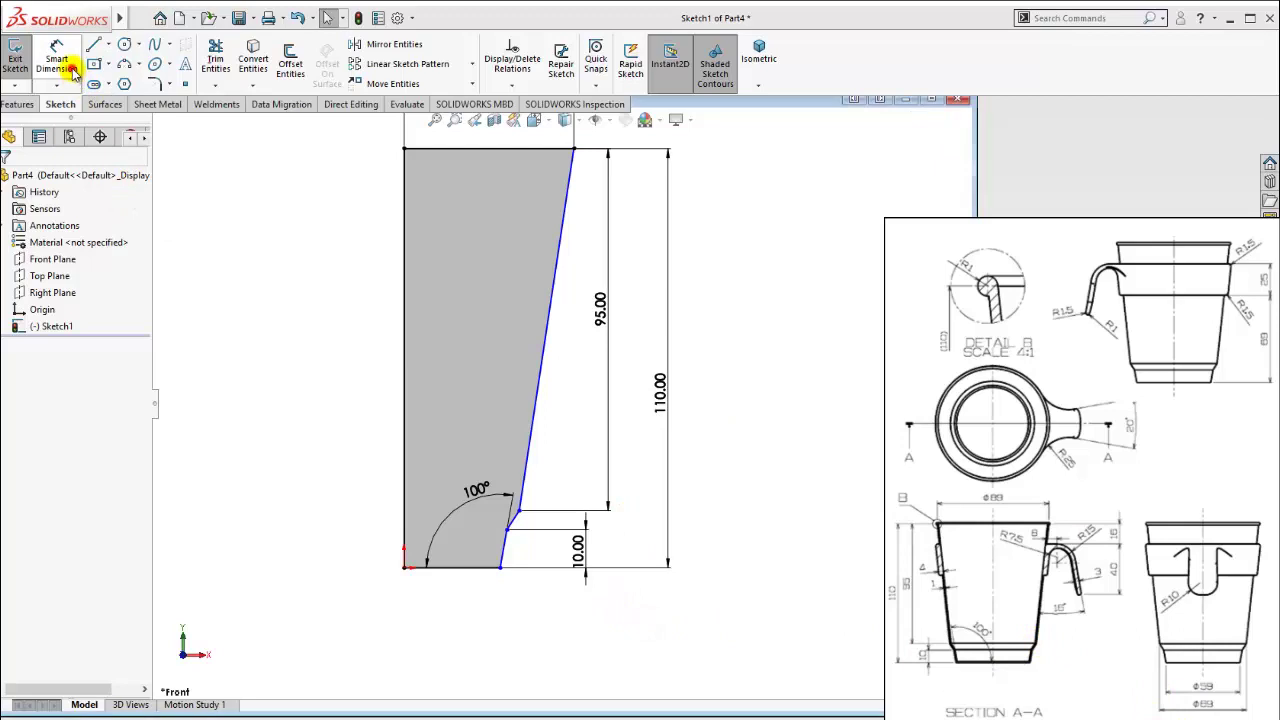
click(456, 568)
click(450, 605)
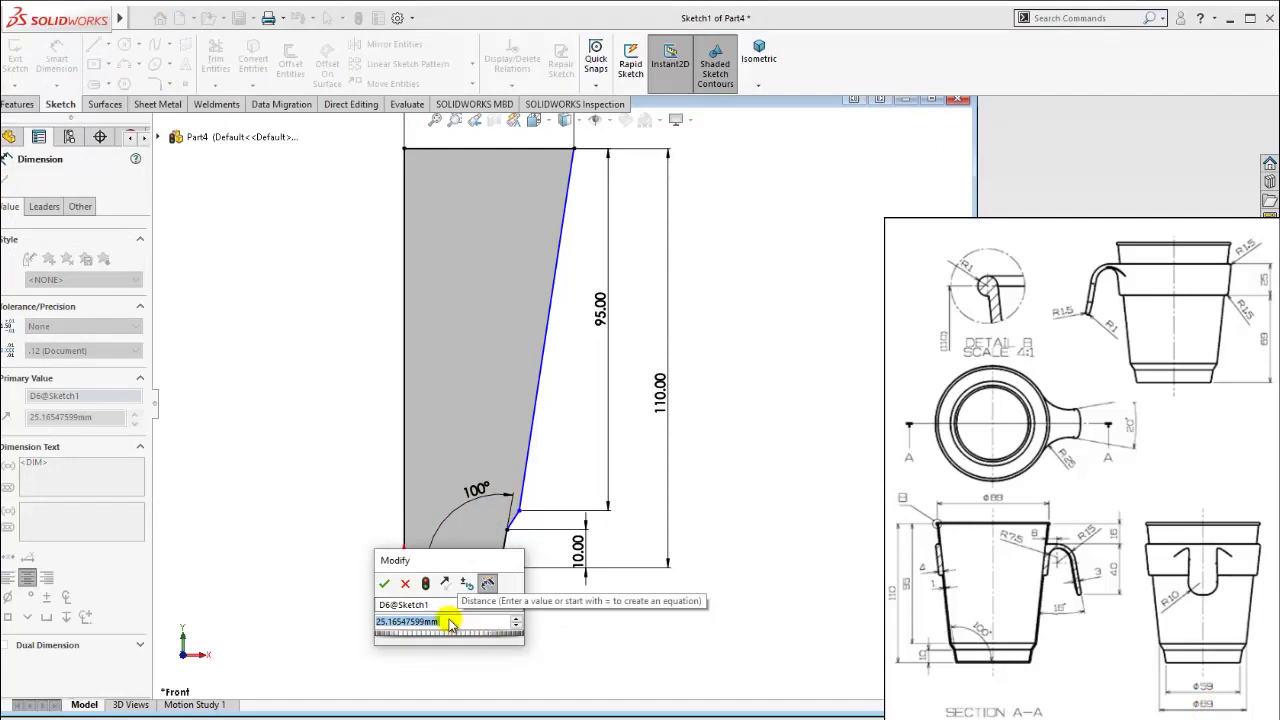
text(25.17)
key(Return)
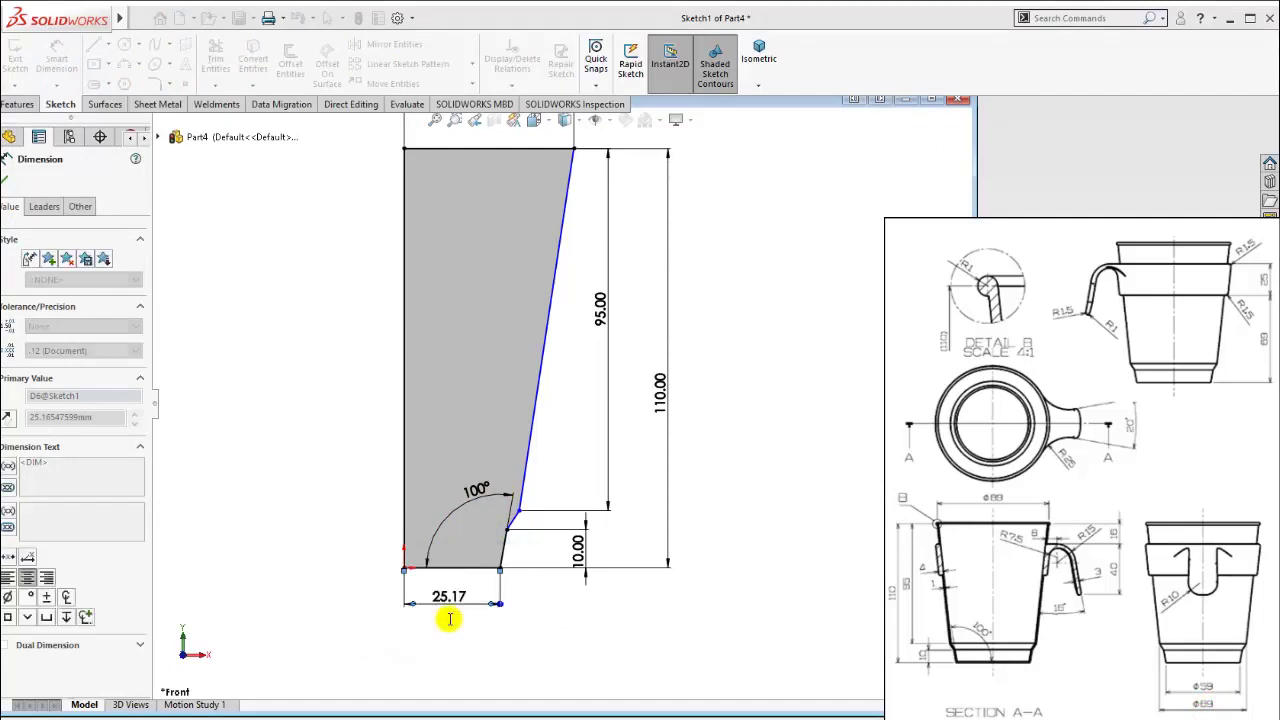
key(Escape)
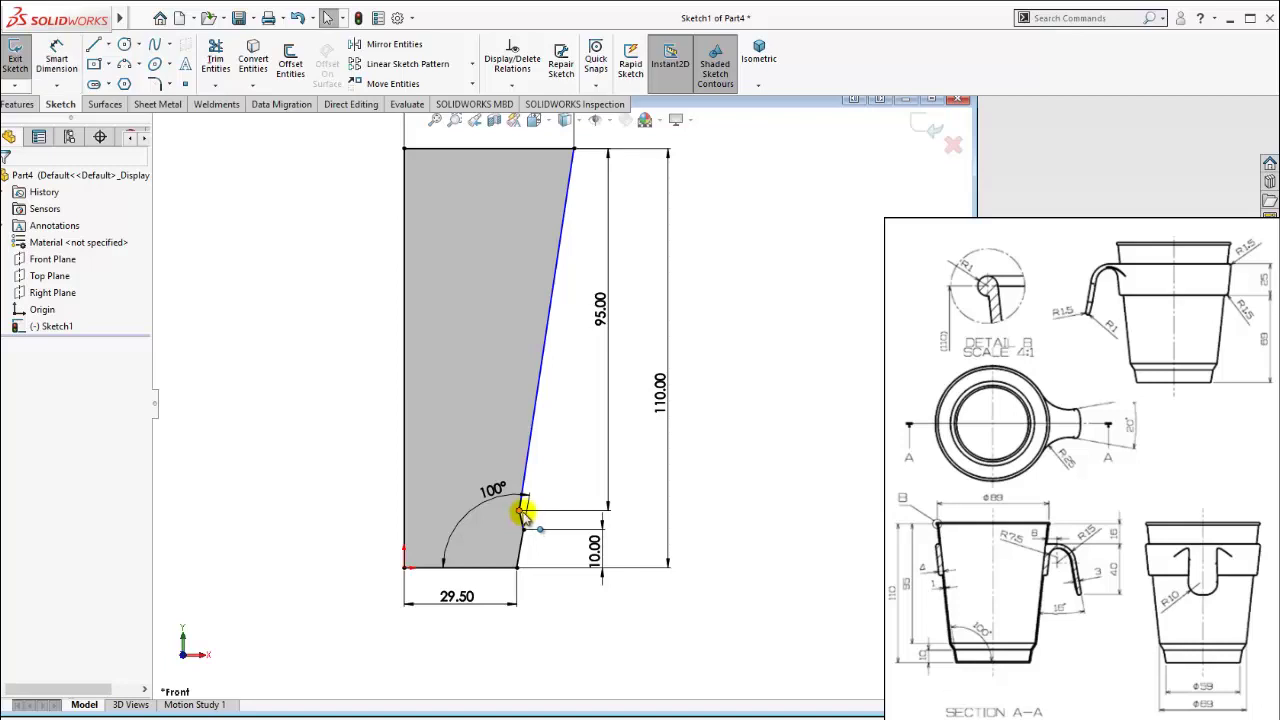
Dimension the step corner 34.50 horizontally from the origin.
drag(521, 512, 545, 511)
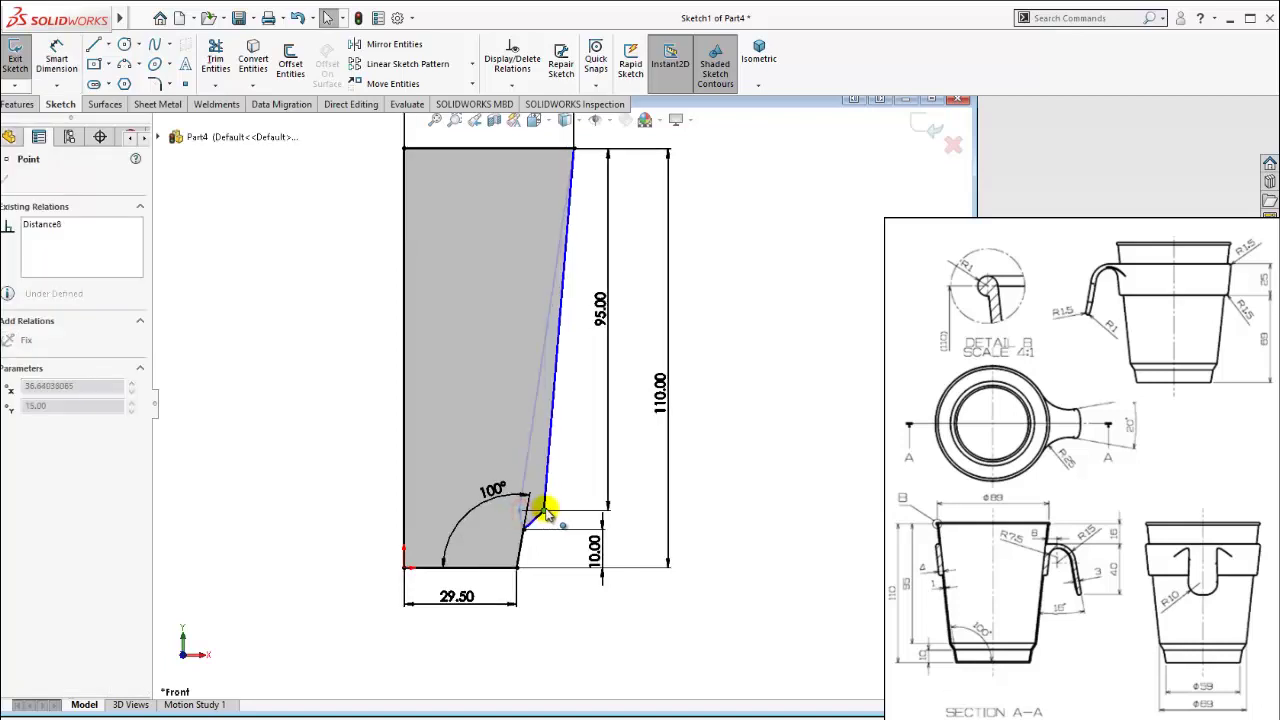
click(78, 80)
click(545, 511)
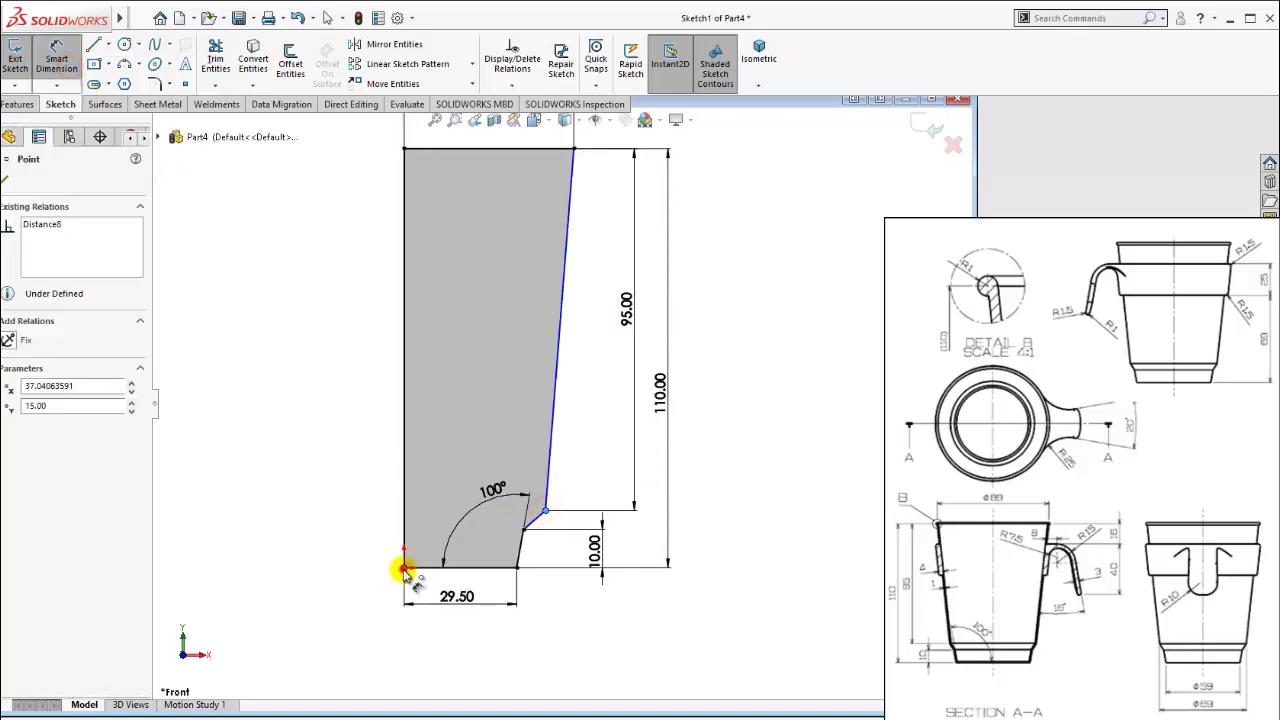
click(404, 570)
click(445, 658)
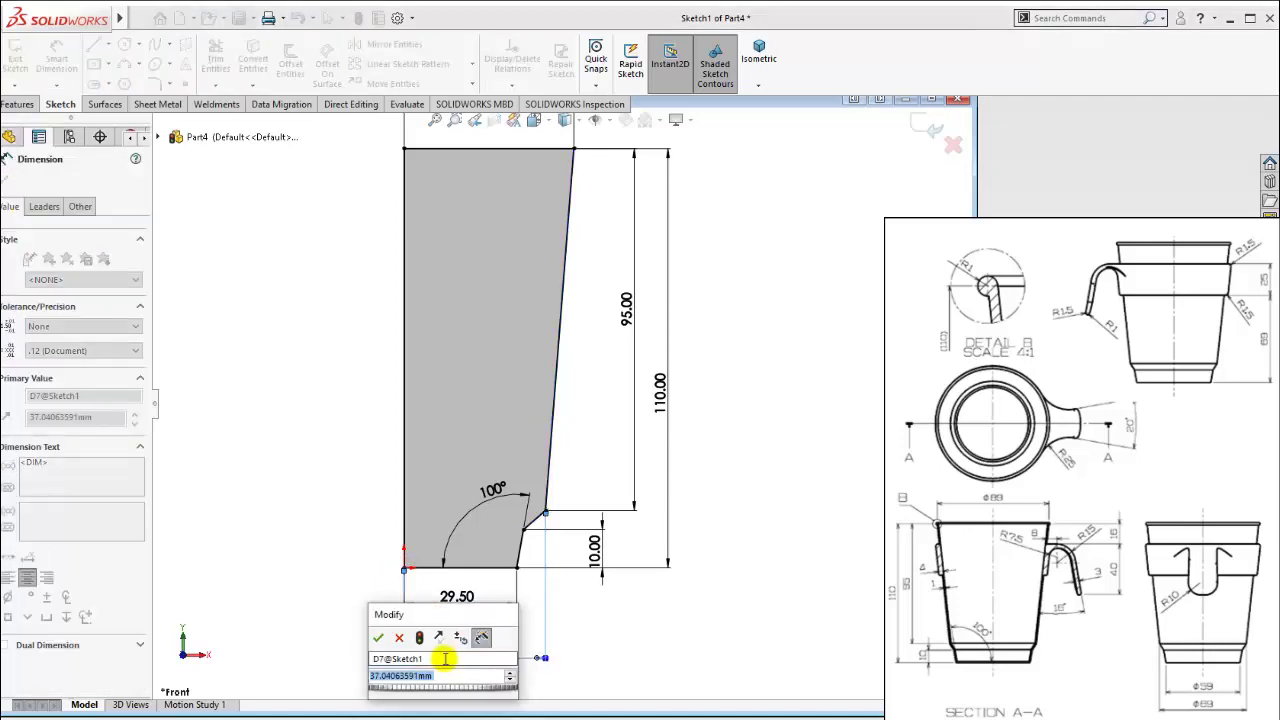
text(34.5)
key(Return)
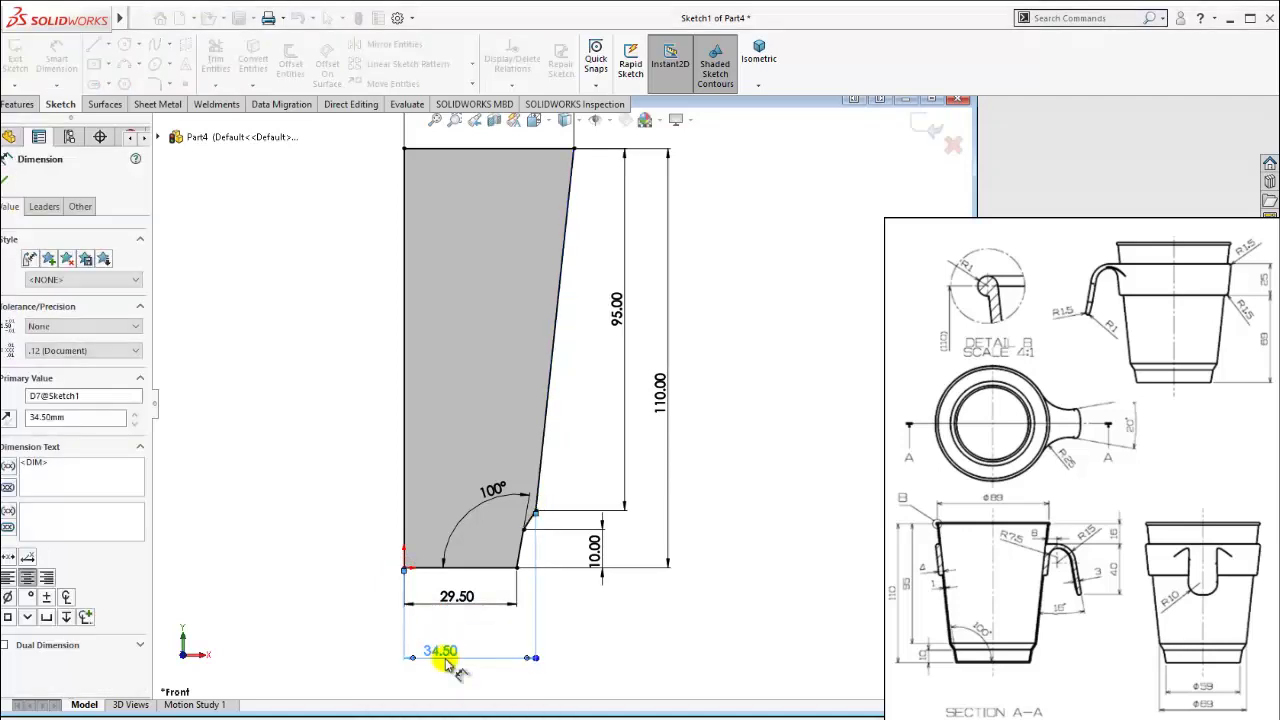
scroll(590, 392, up, 2)
key(Escape)
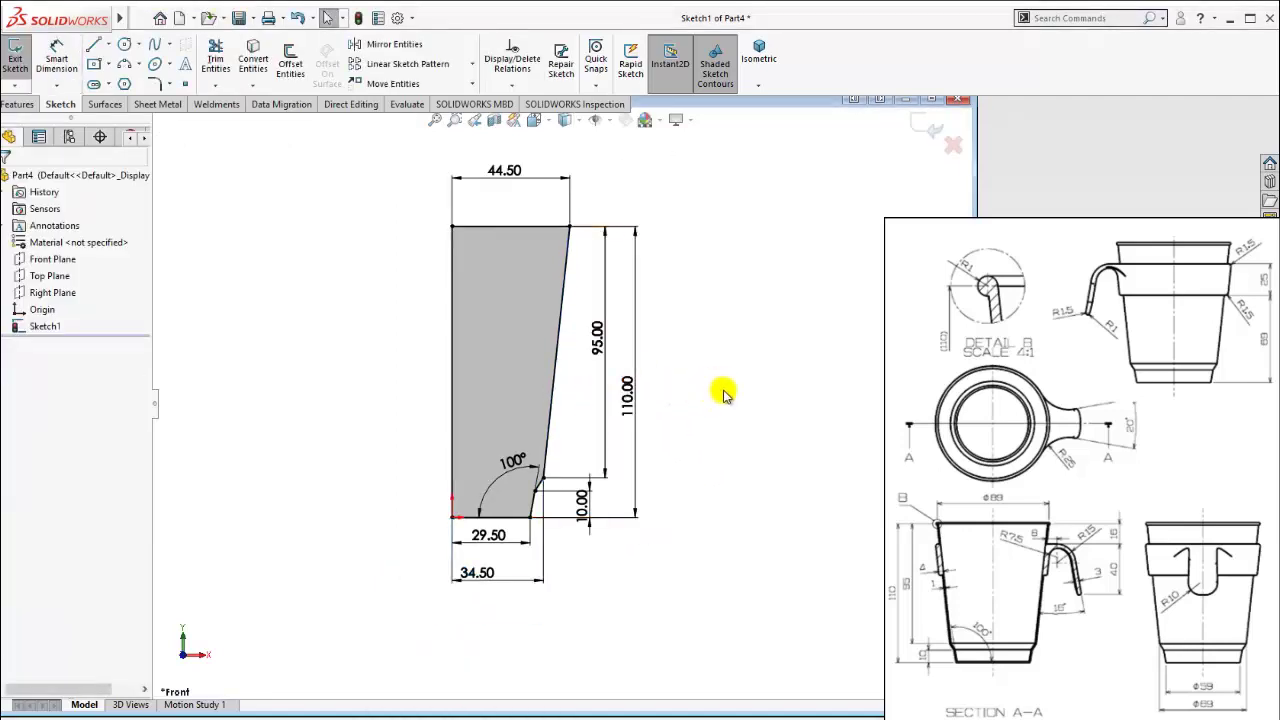
Revolve the profile 360° about its left vertical edge to create Revolve1.
click(757, 52)
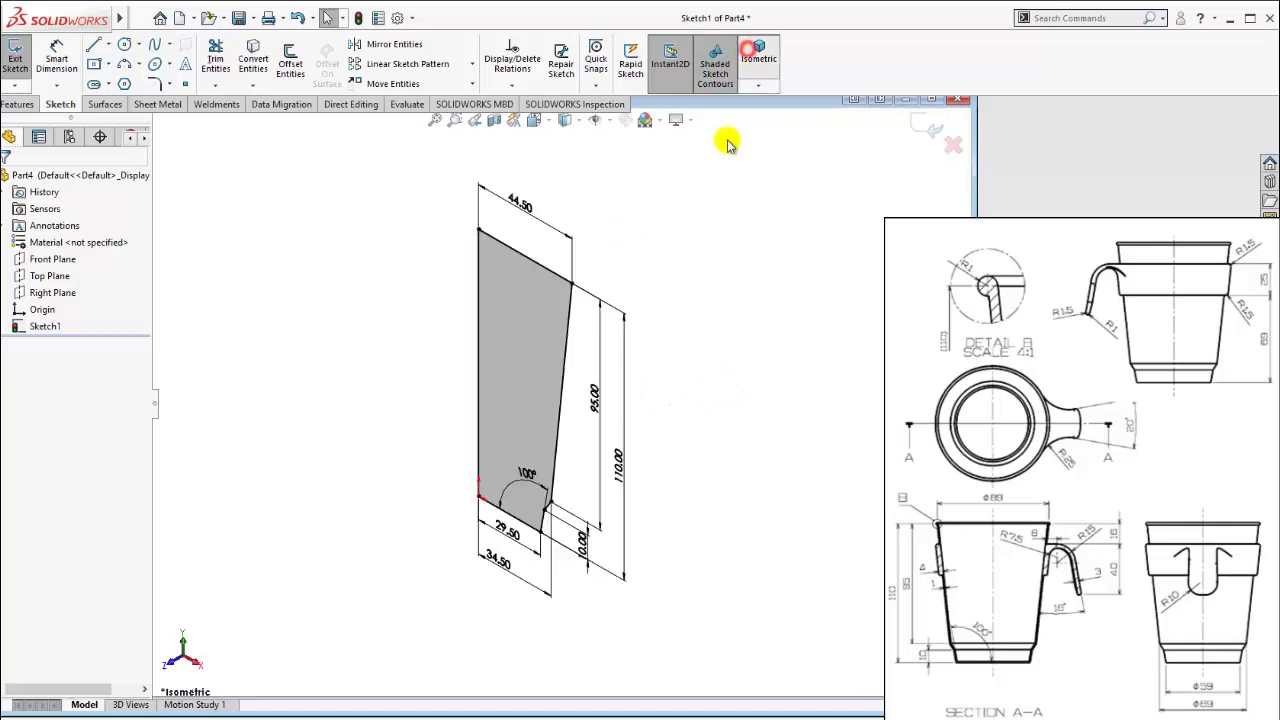
click(18, 104)
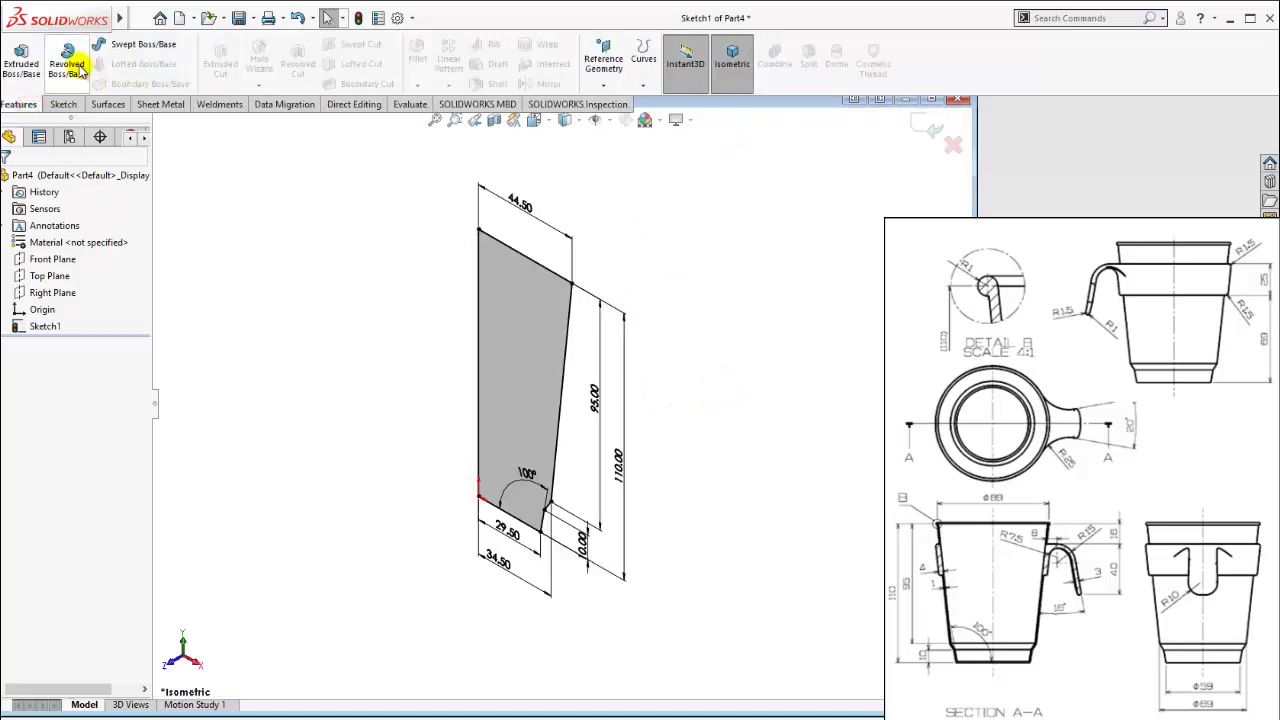
click(78, 67)
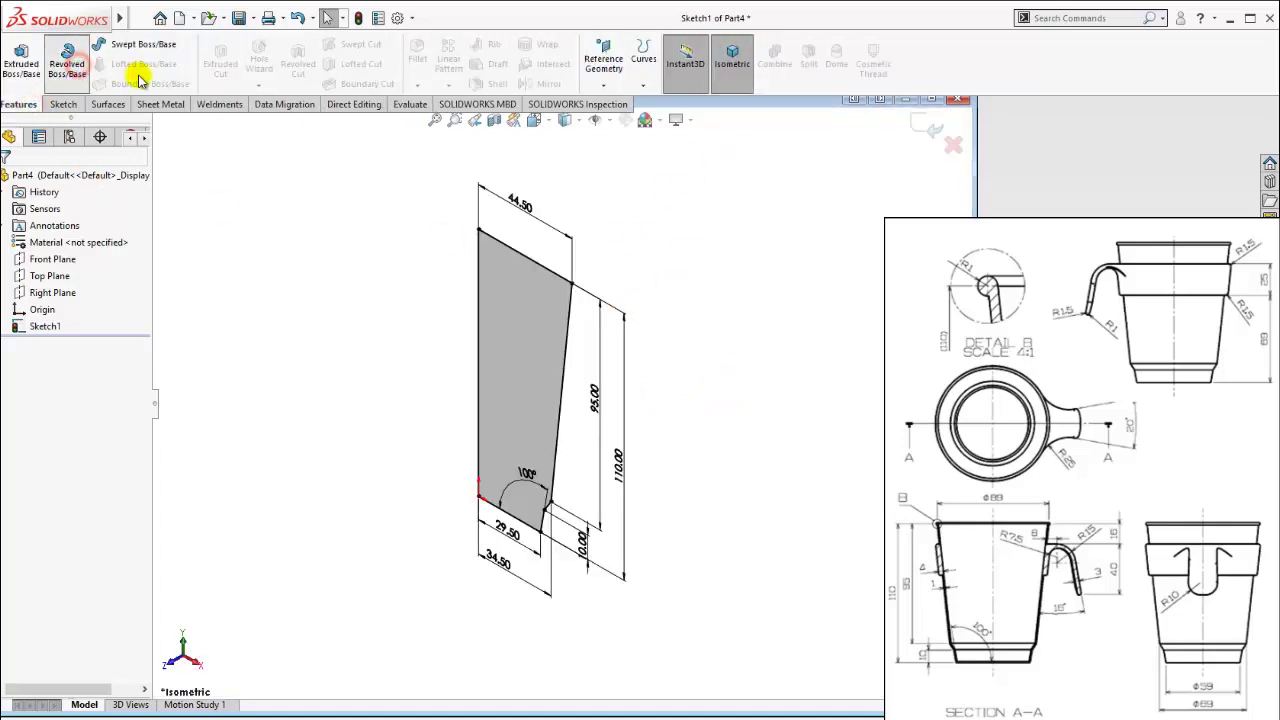
click(485, 273)
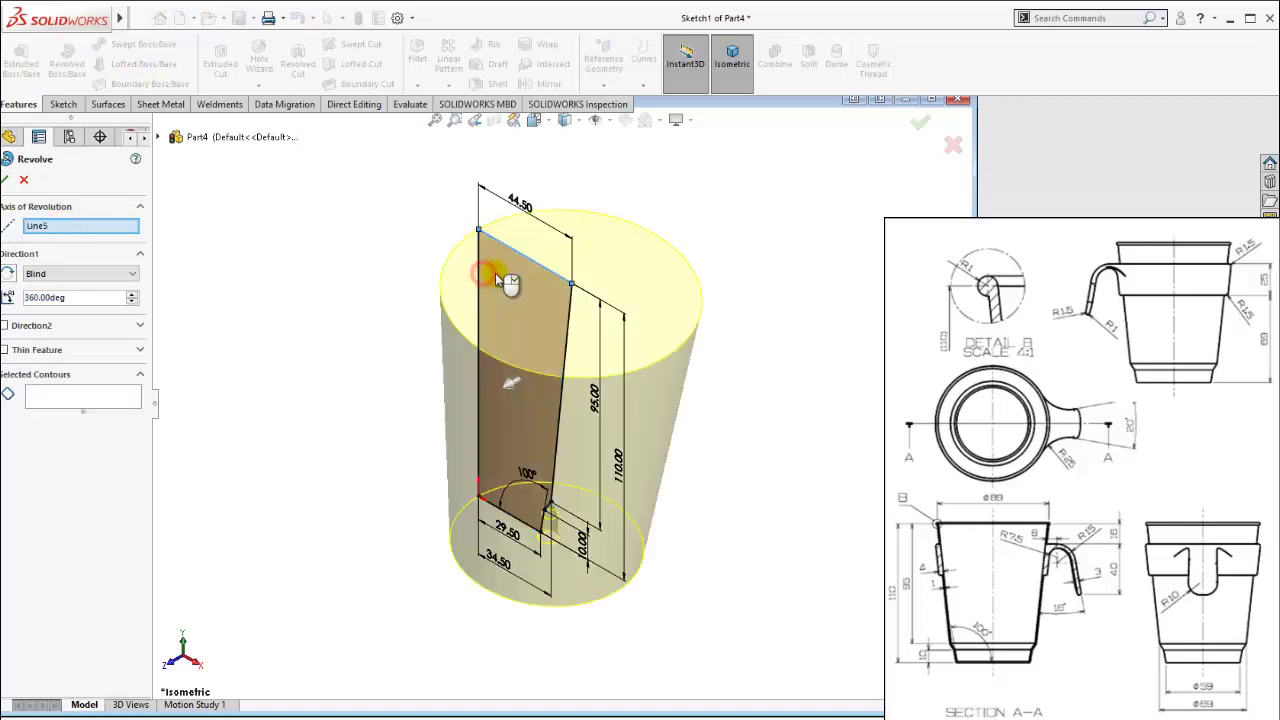
click(47, 233)
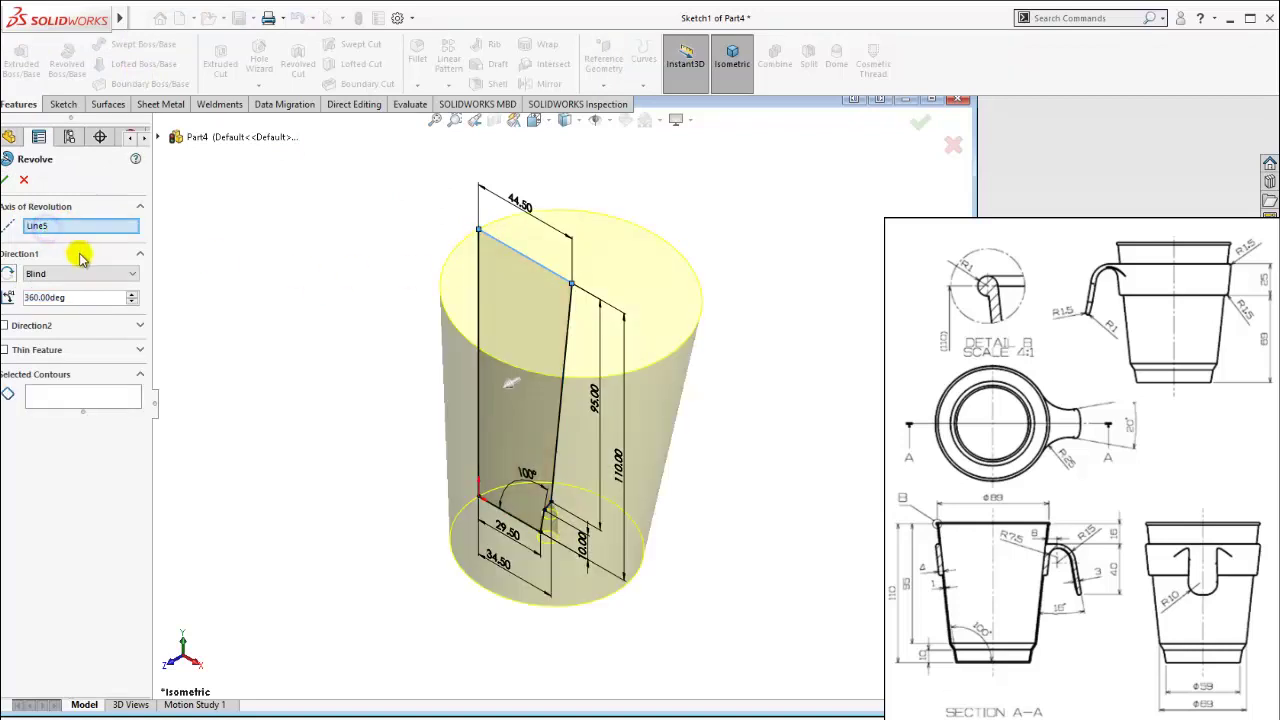
right_click(76, 229)
click(268, 282)
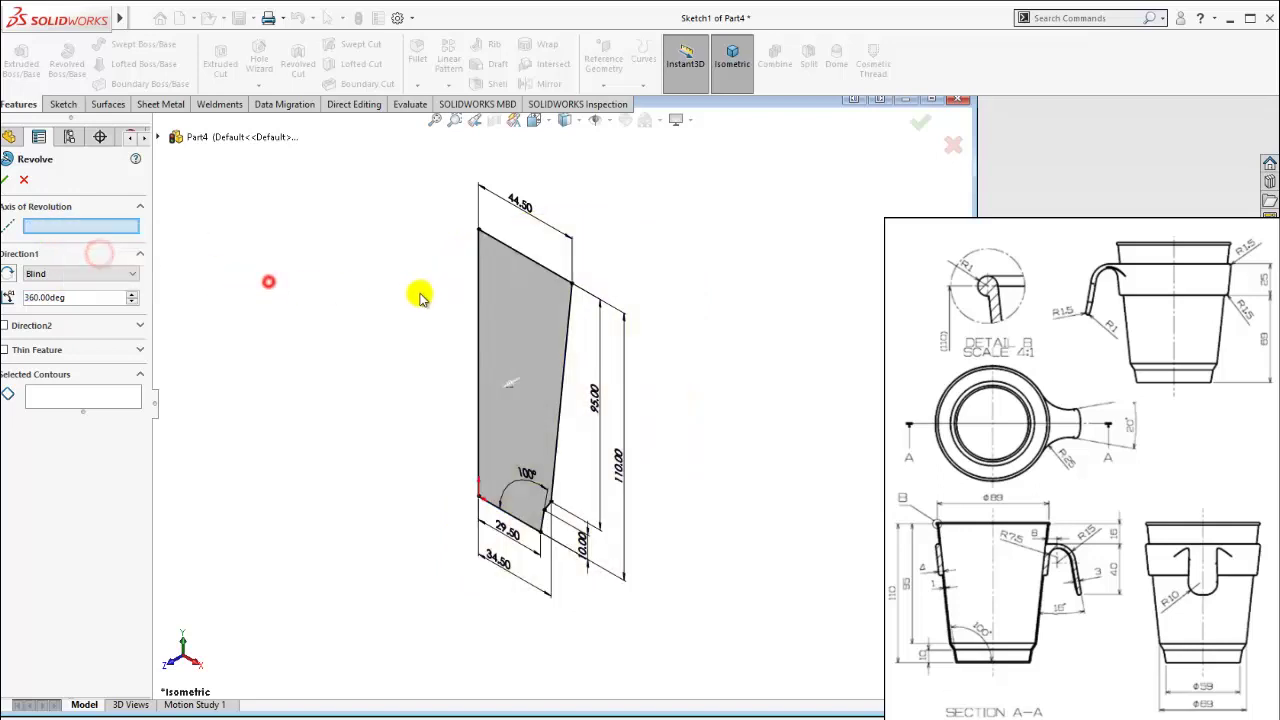
click(479, 248)
click(24, 181)
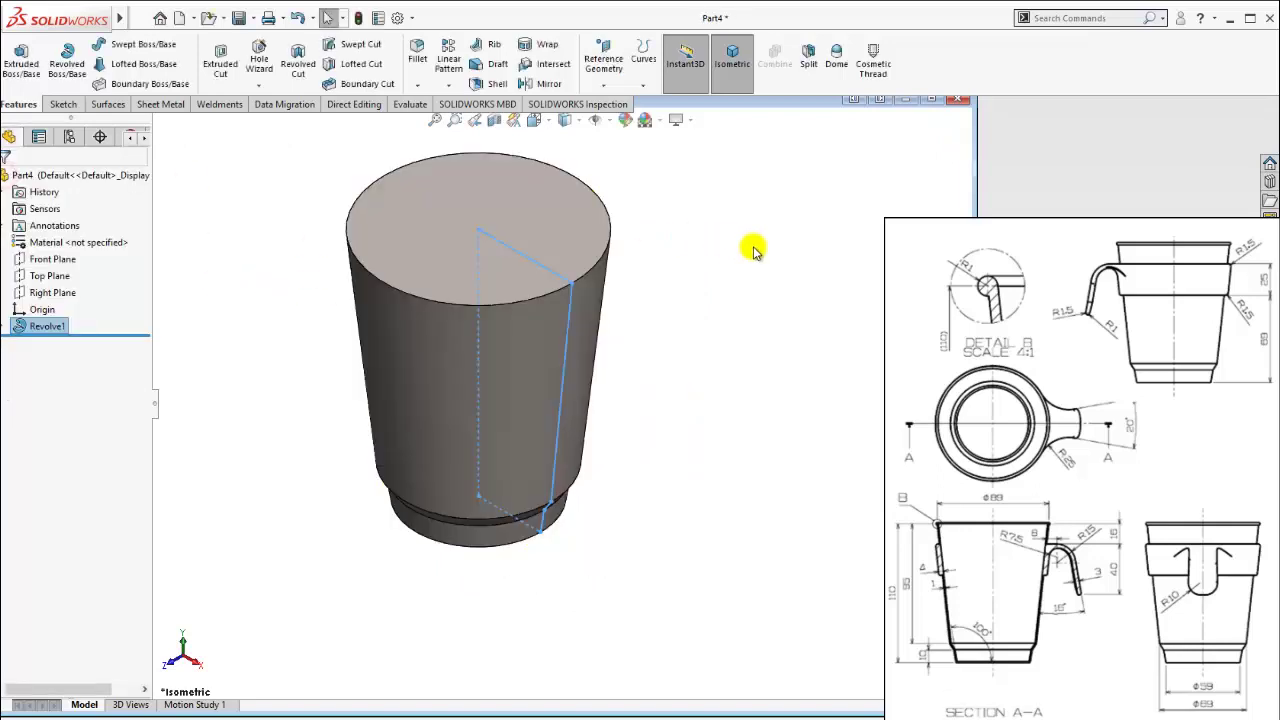
scroll(754, 246, up, 3)
Shell the cup to 1 mm walls with the top face removed, shown in isometric view.
mouse_move(560, 360)
middle_down()
mouse_move(447, 278)
mouse_move(626, 363)
mouse_move(737, 346)
mouse_move(634, 342)
middle_up()
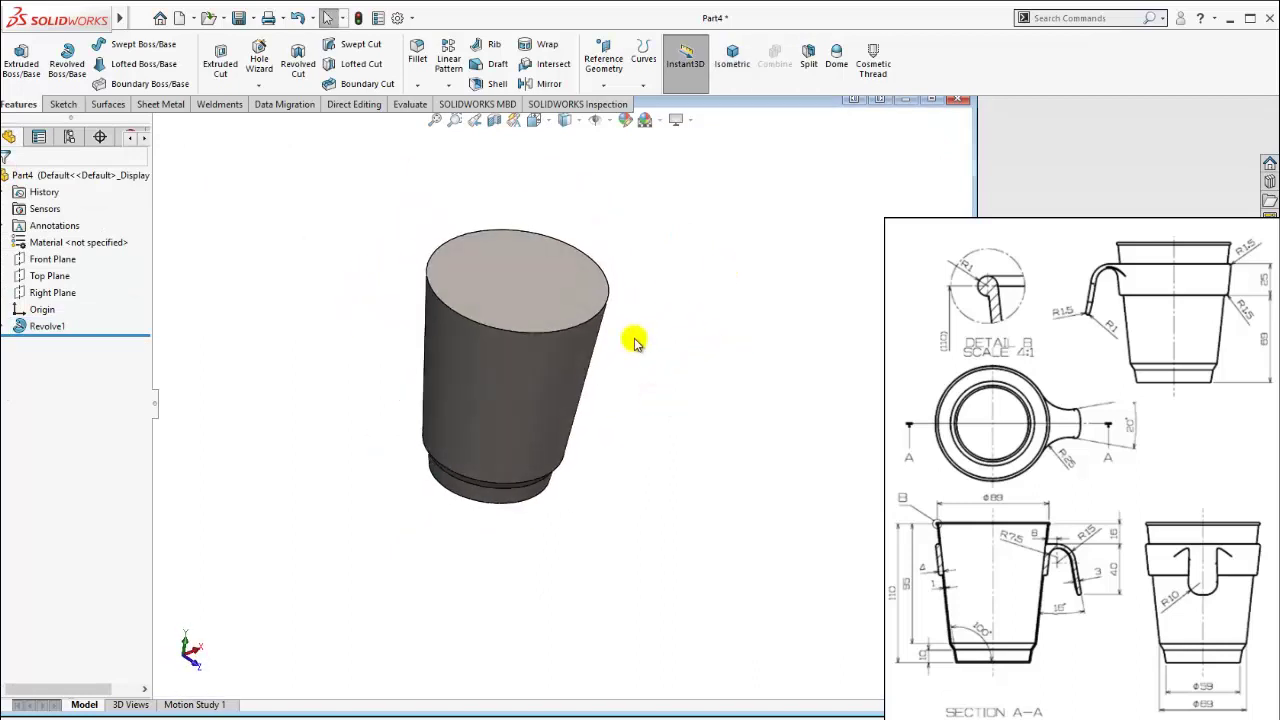
click(494, 84)
click(514, 281)
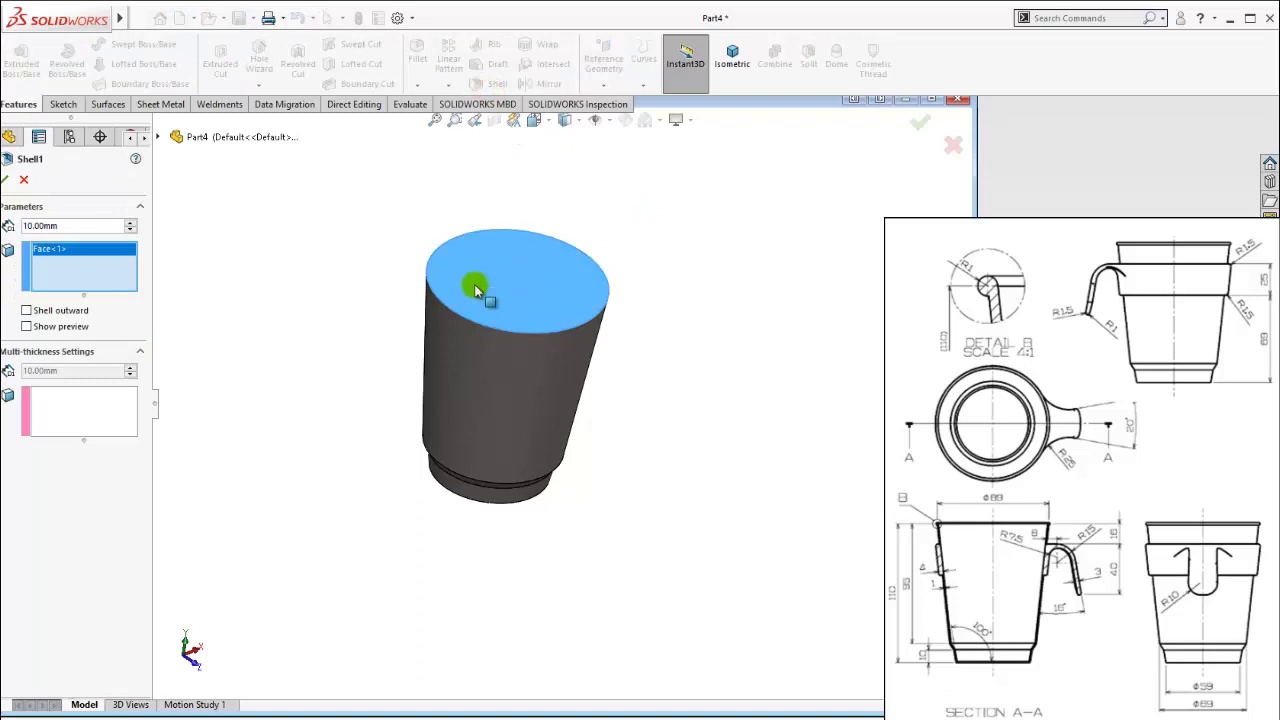
double_click(76, 229)
text(1)
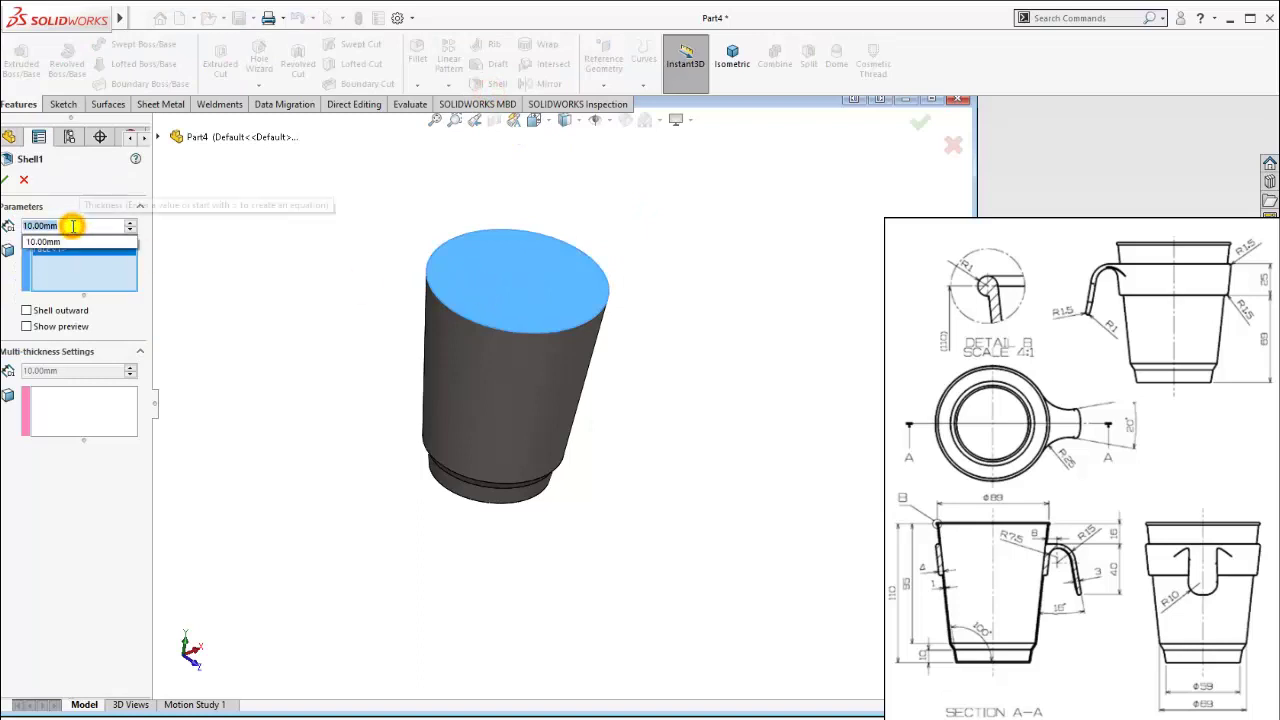
click(318, 217)
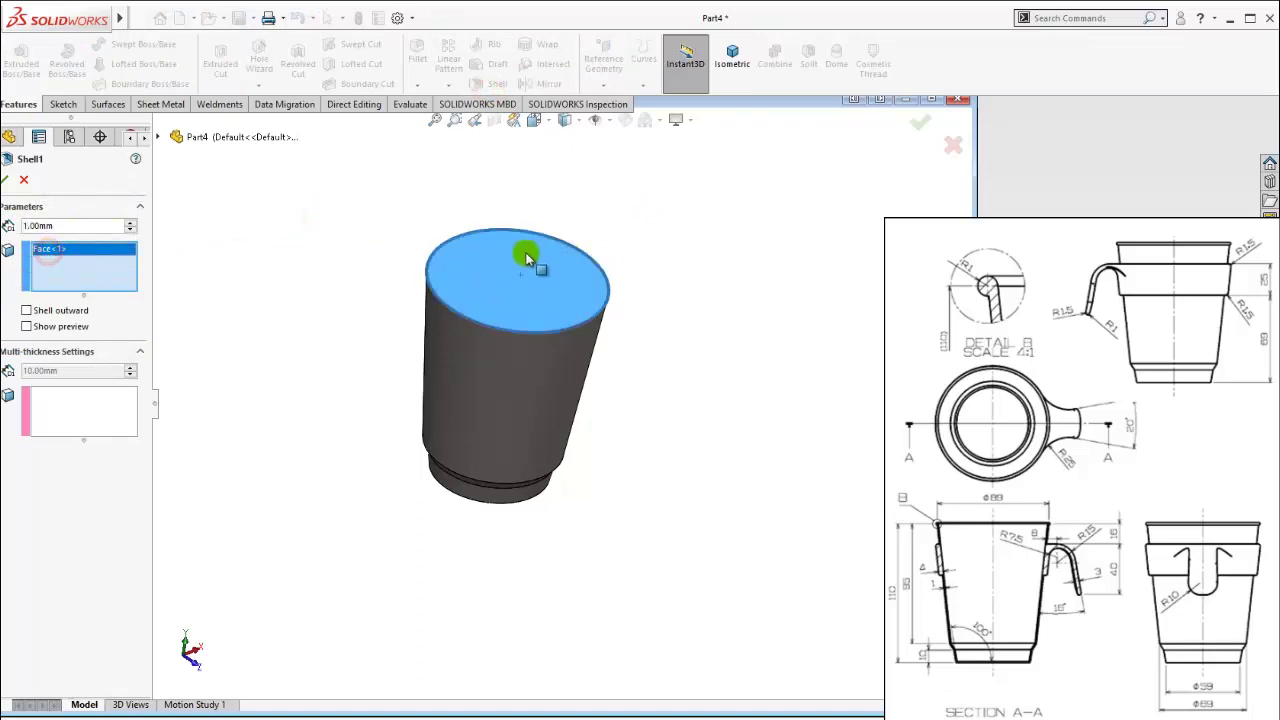
click(8, 181)
click(361, 243)
mouse_move(450, 440)
middle_down()
mouse_move(429, 460)
mouse_move(457, 434)
mouse_move(735, 309)
mouse_move(689, 517)
mouse_move(434, 403)
mouse_move(485, 470)
mouse_move(529, 481)
mouse_move(709, 446)
mouse_move(409, 286)
mouse_move(566, 314)
mouse_move(456, 400)
mouse_move(451, 443)
mouse_move(563, 391)
middle_up()
click(733, 62)
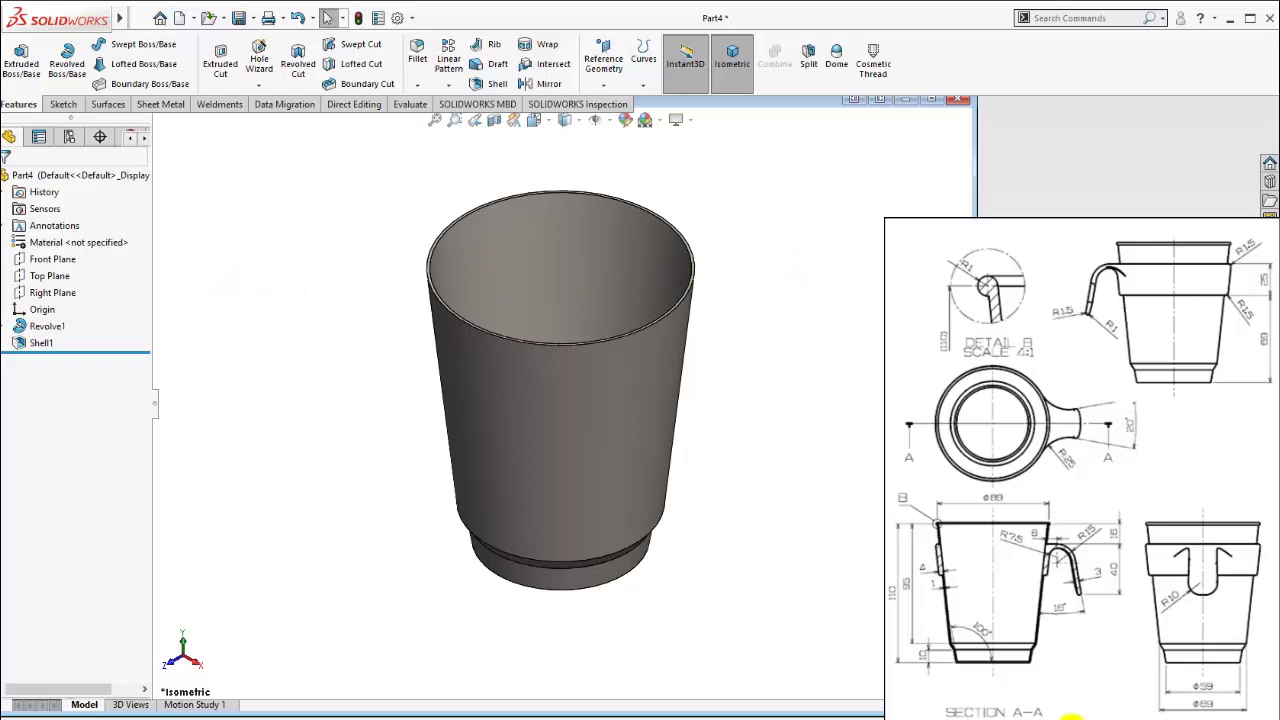
click(1070, 716)
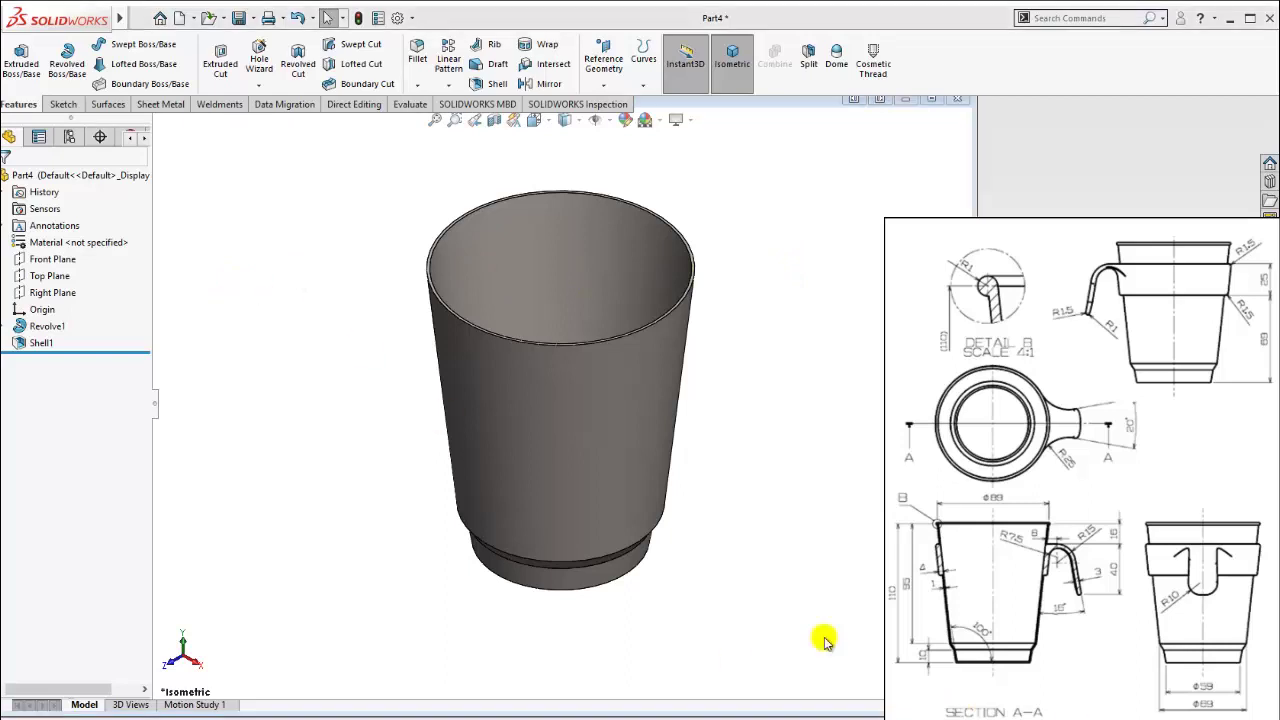
Start Sketch2 on the Front Plane, viewed normal to it.
click(50, 276)
click(45, 260)
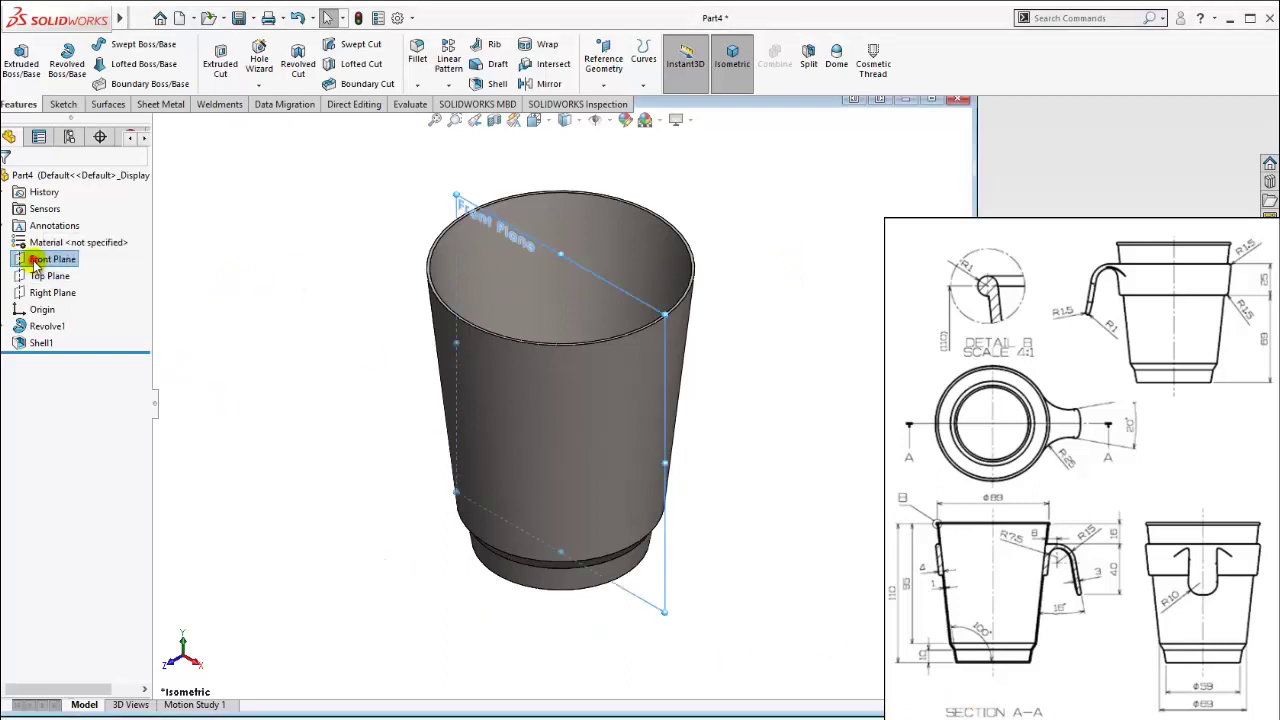
click(52, 292)
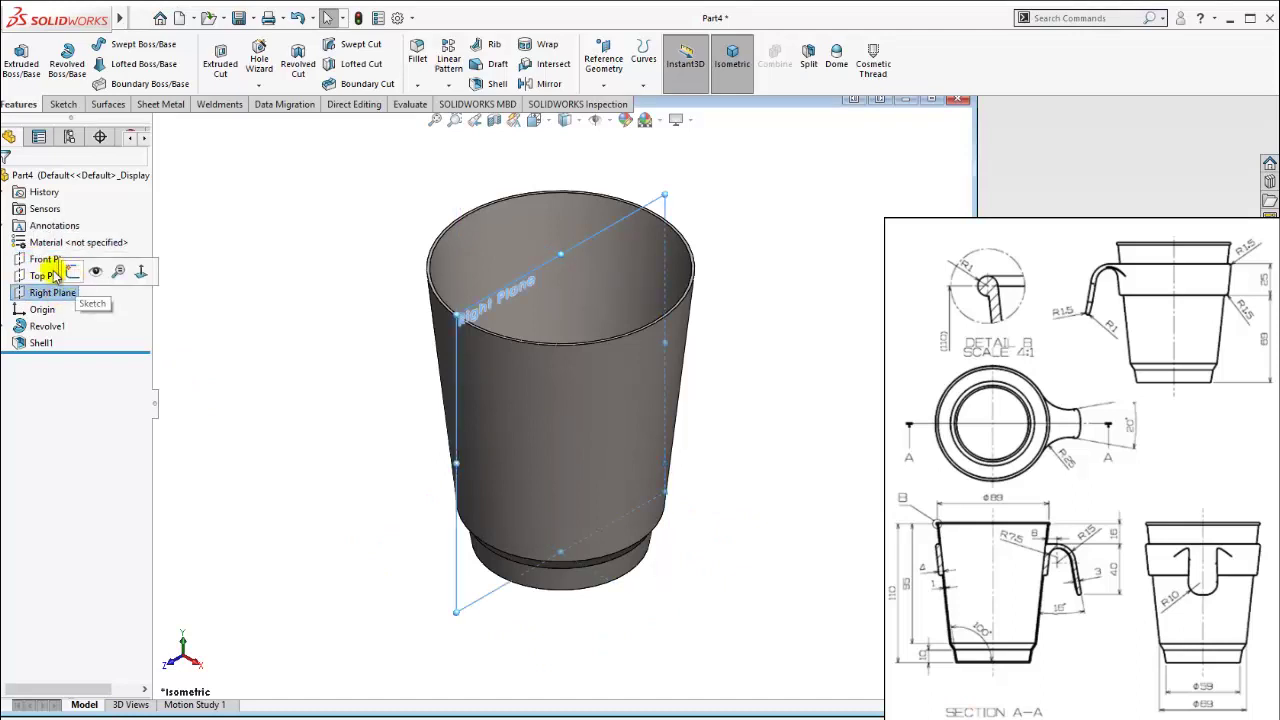
click(42, 262)
click(121, 243)
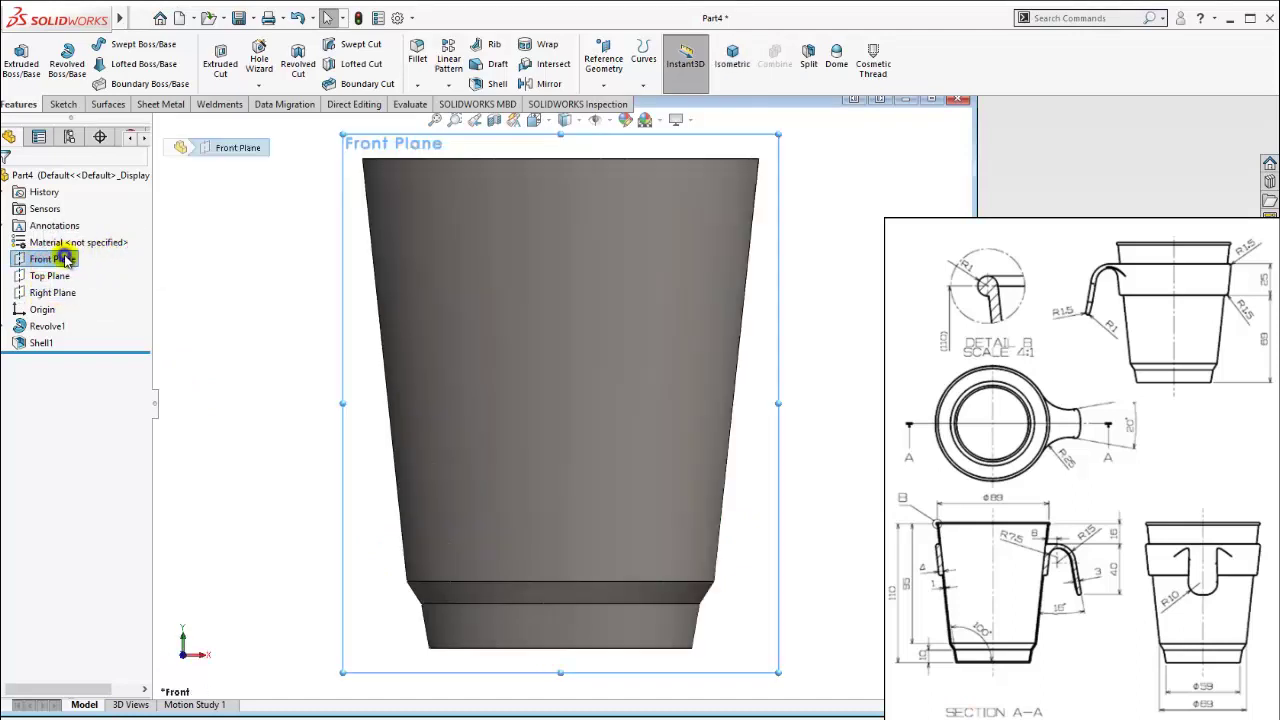
right_click(65, 259)
click(85, 247)
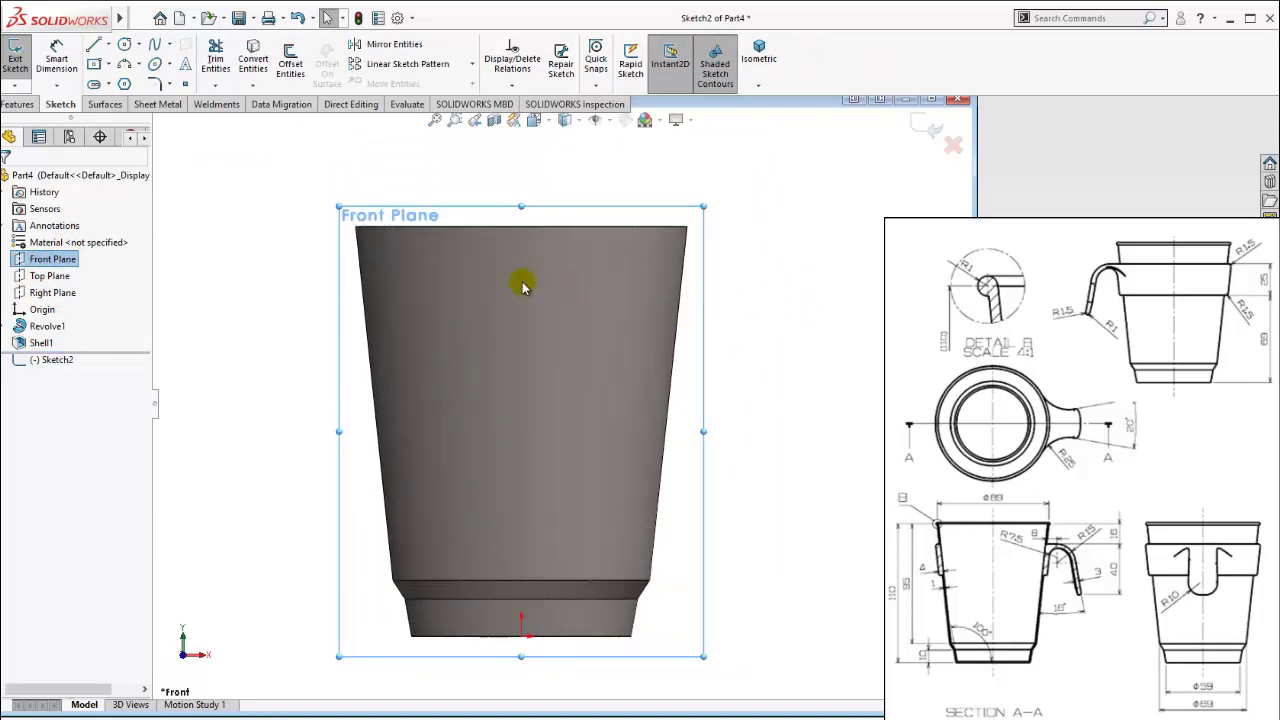
Draw a short line down the cup's right outer edge from the top.
click(90, 48)
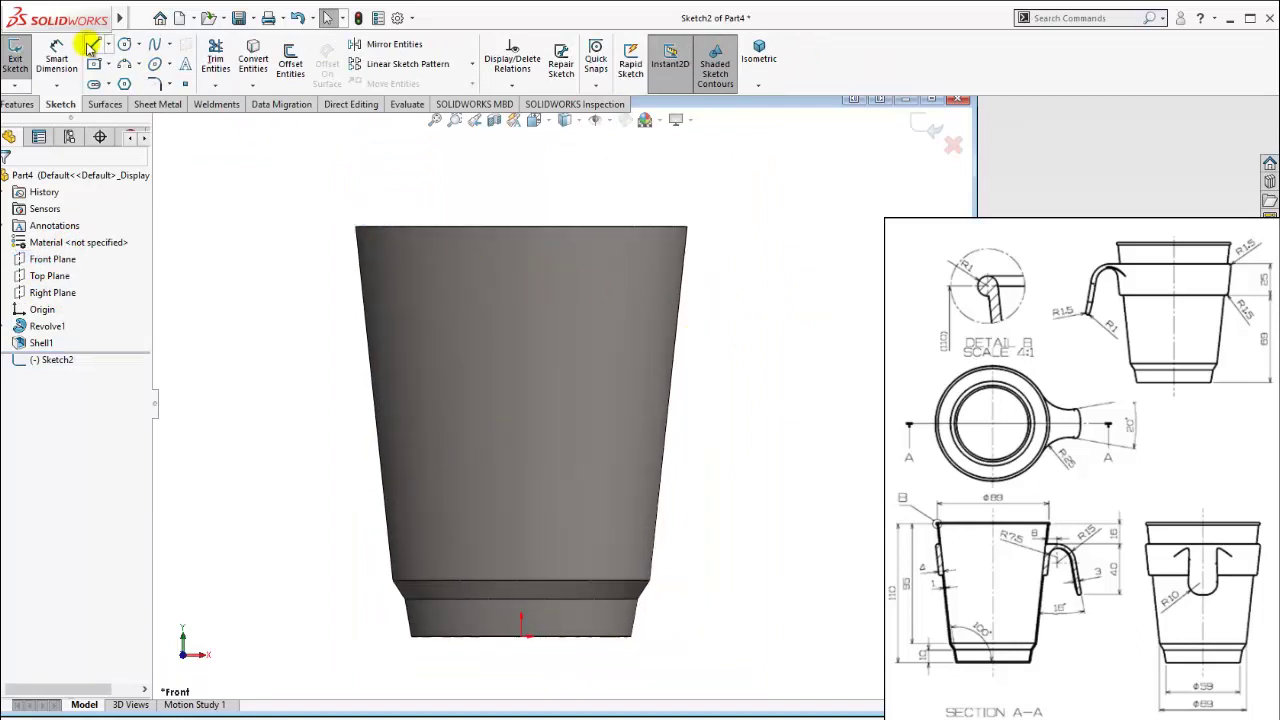
click(684, 288)
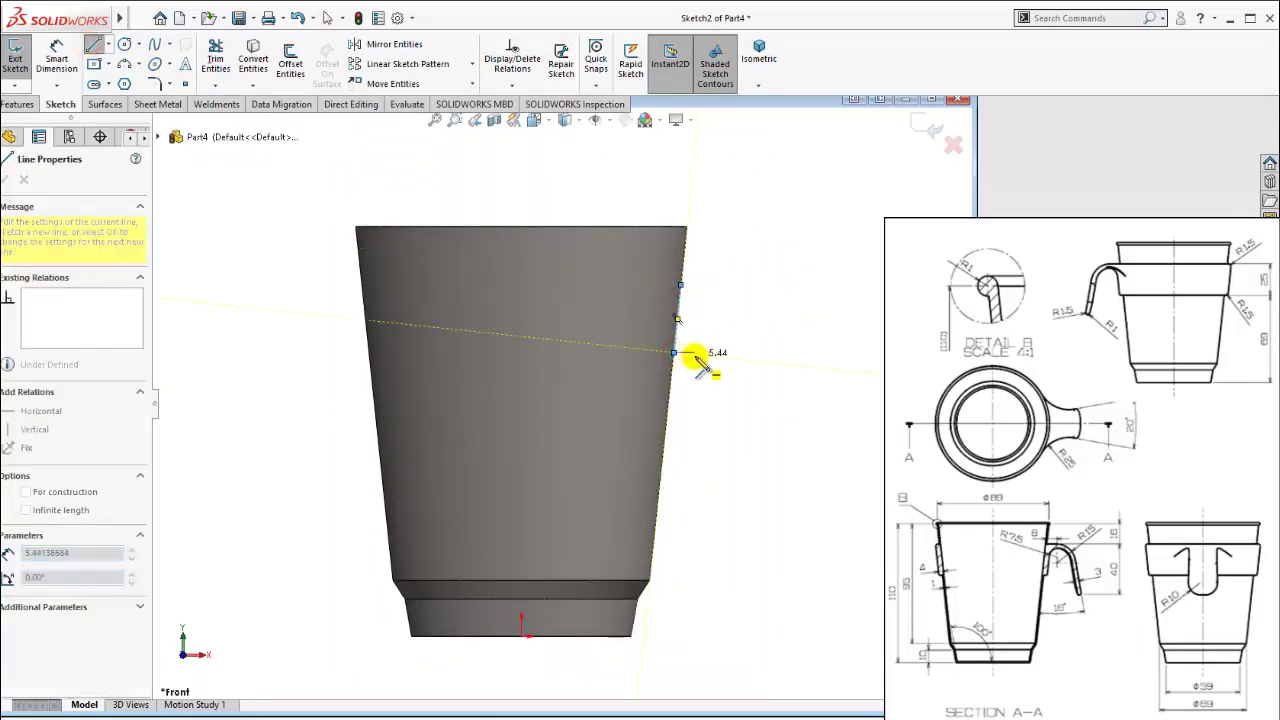
scroll(694, 357, down, 2)
scroll(720, 360, down, 3)
click(629, 357)
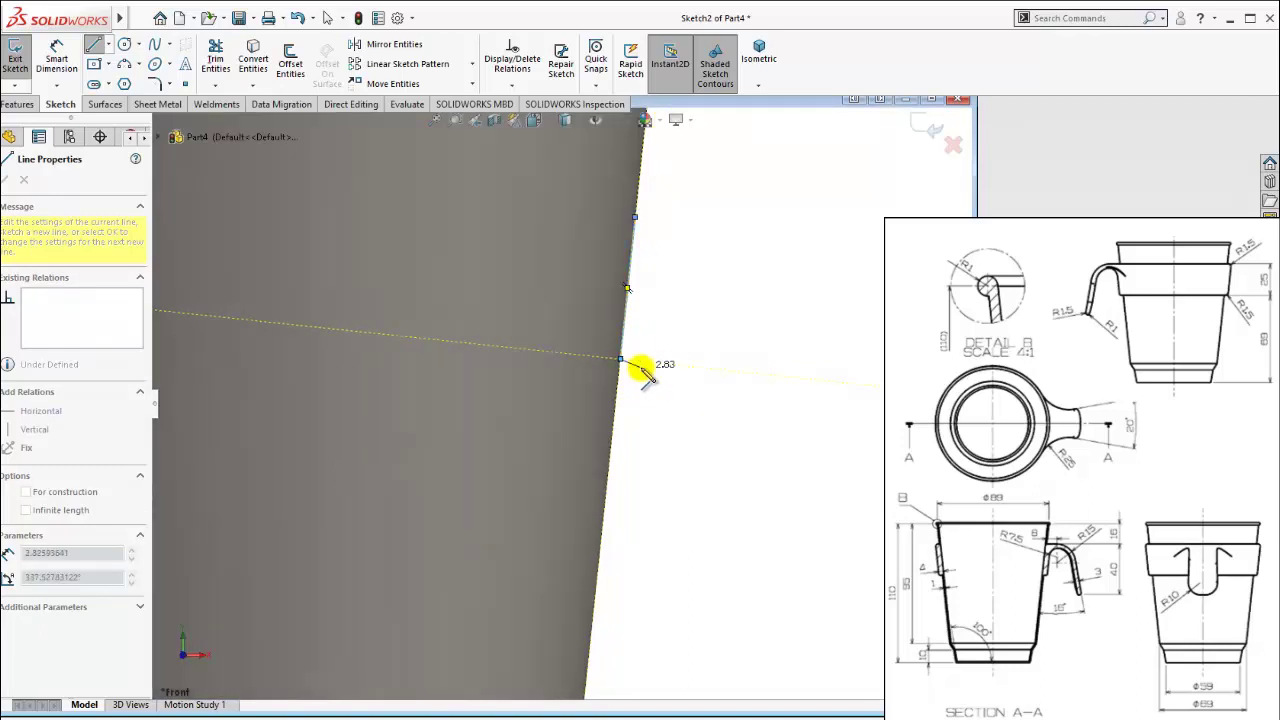
scroll(648, 360, down, 2)
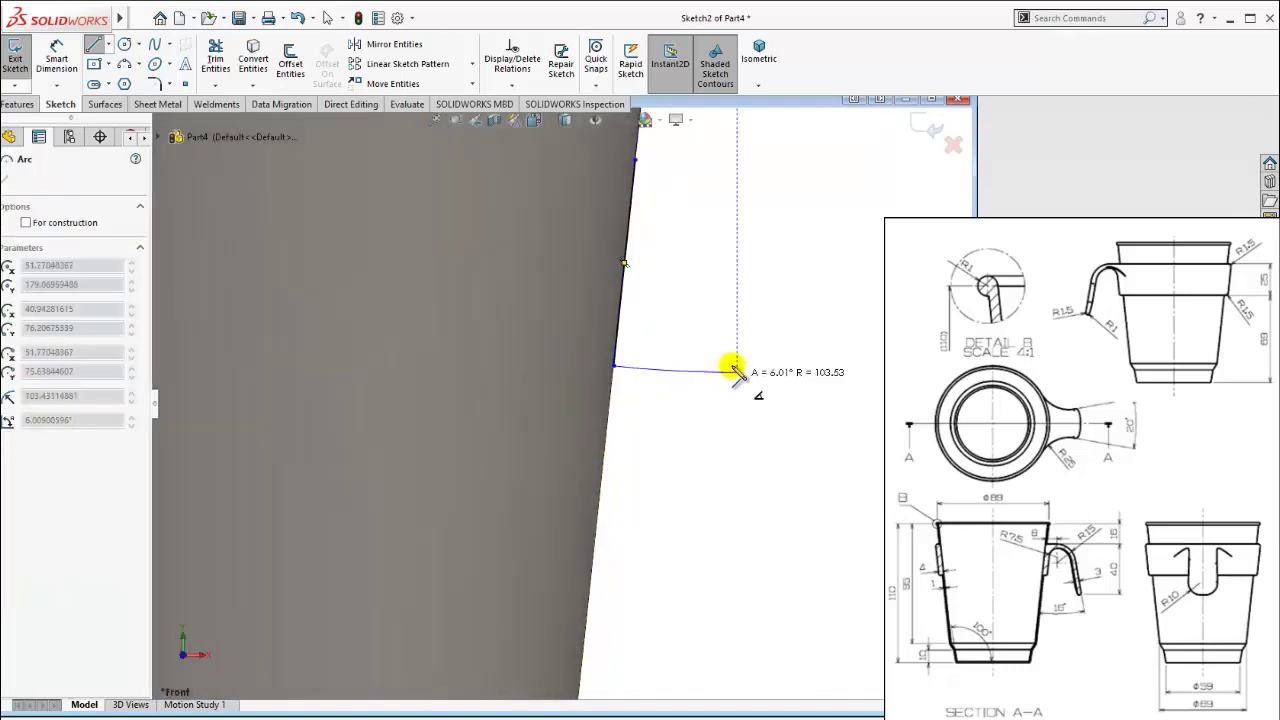
key(Escape)
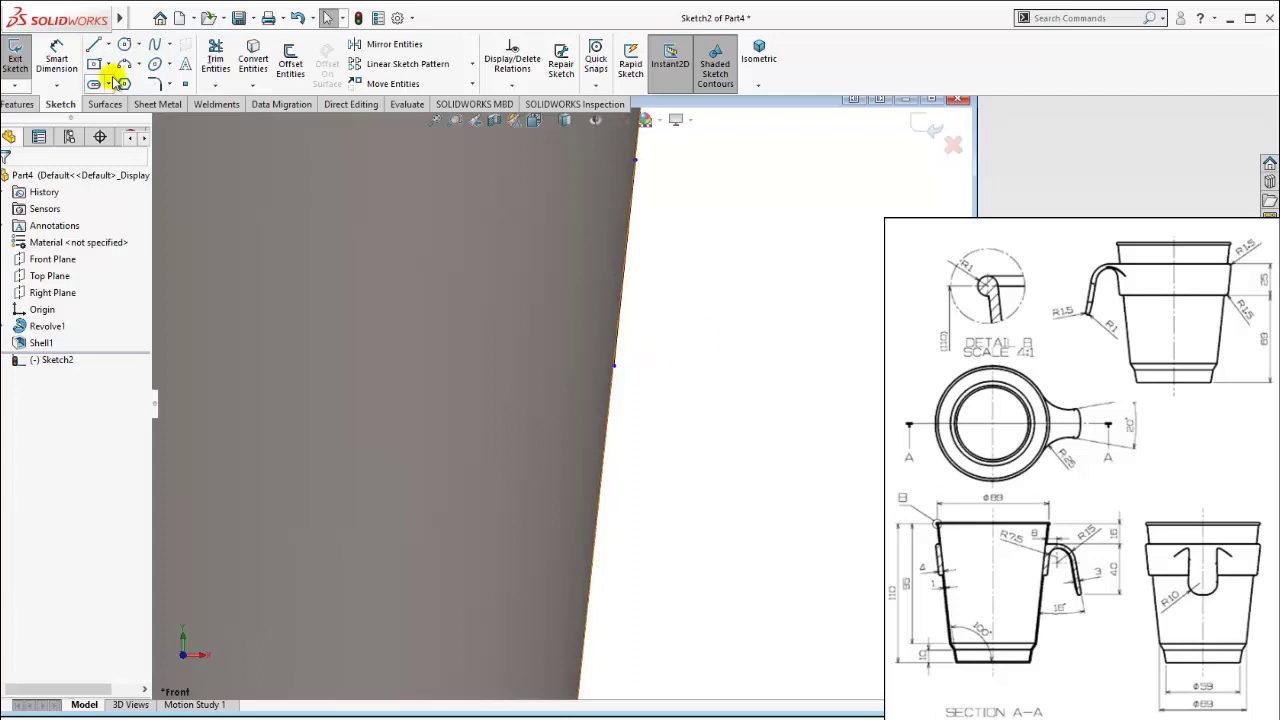
Draw a closed narrow rectangular strip against the cup's right outer wall.
click(98, 50)
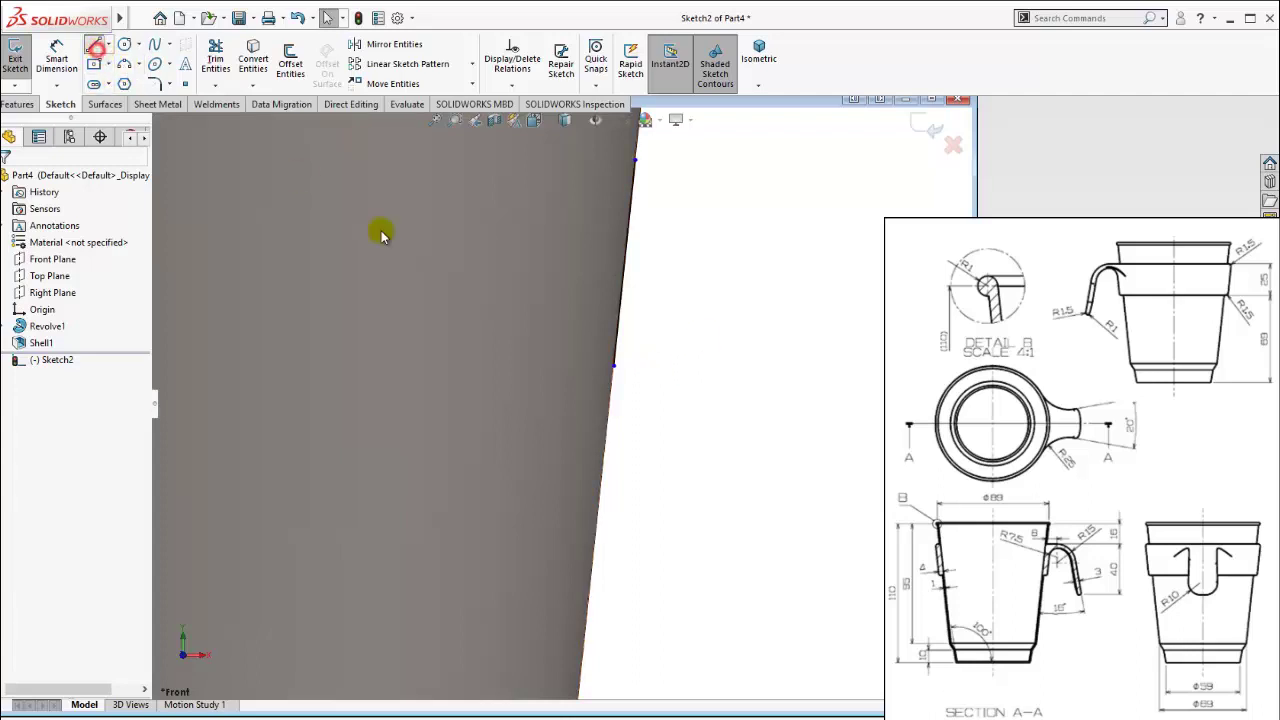
click(636, 371)
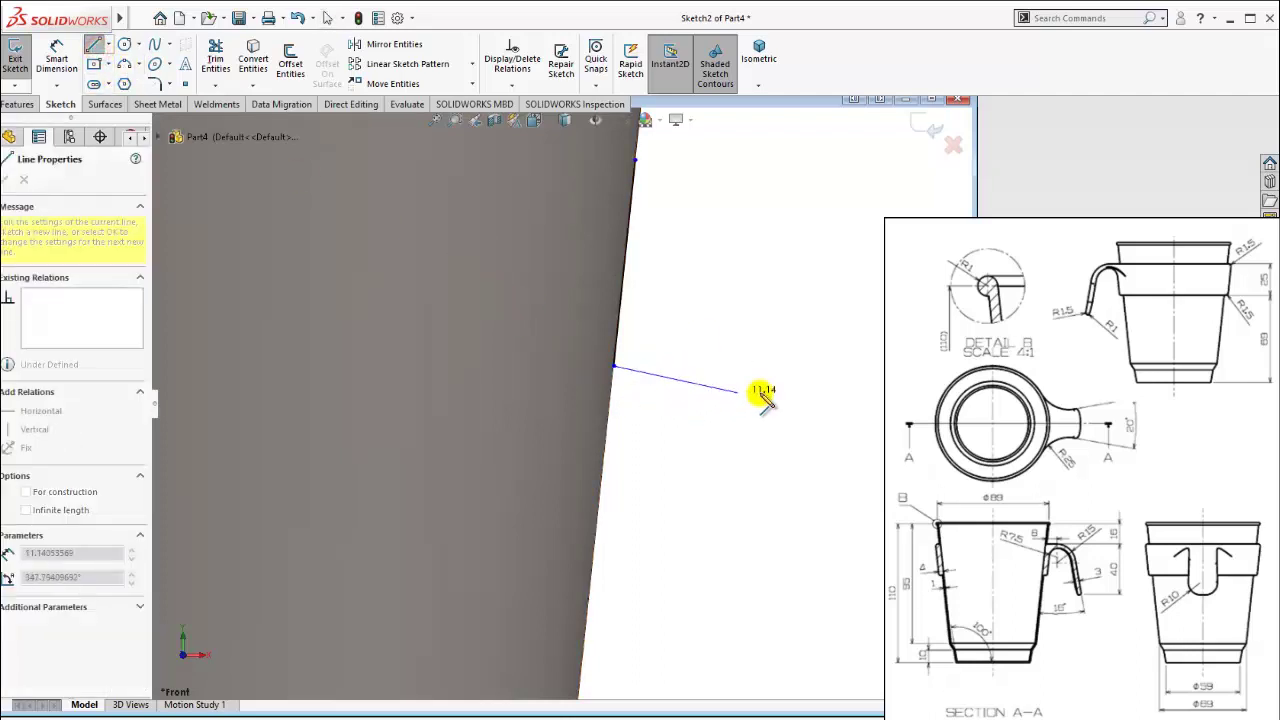
scroll(660, 370, up, 2)
scroll(660, 368, up, 2)
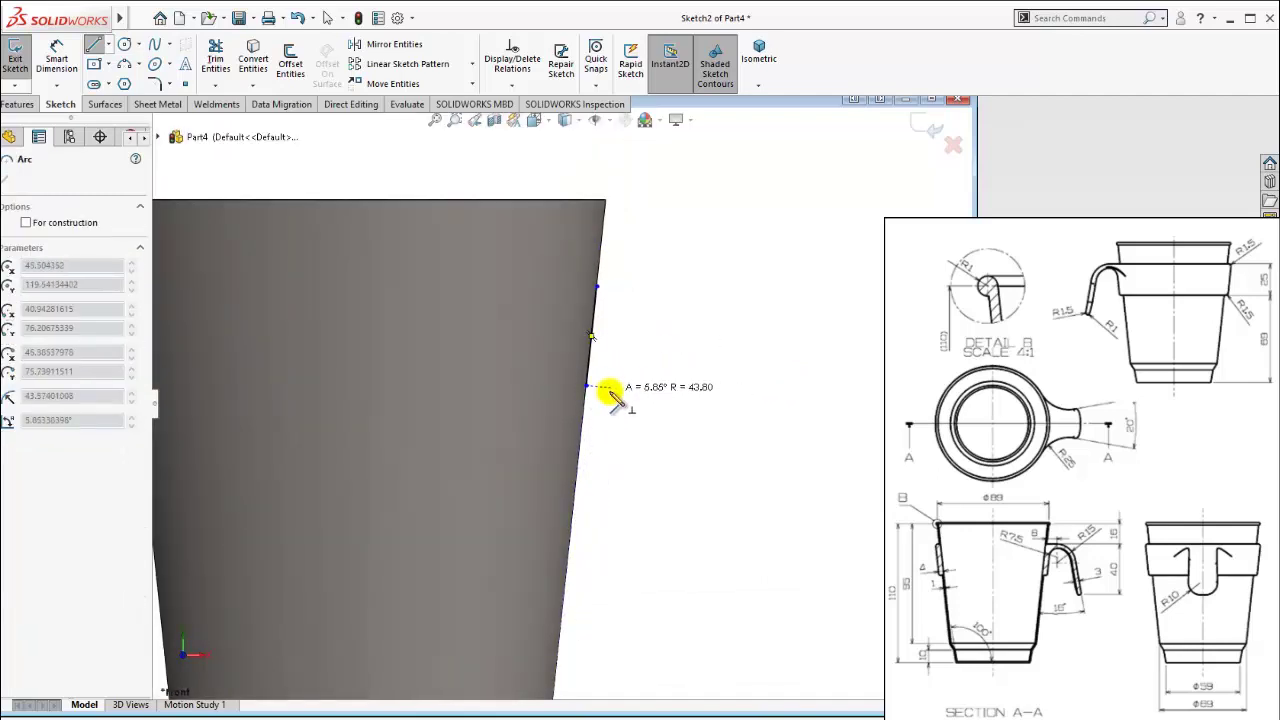
key(Escape)
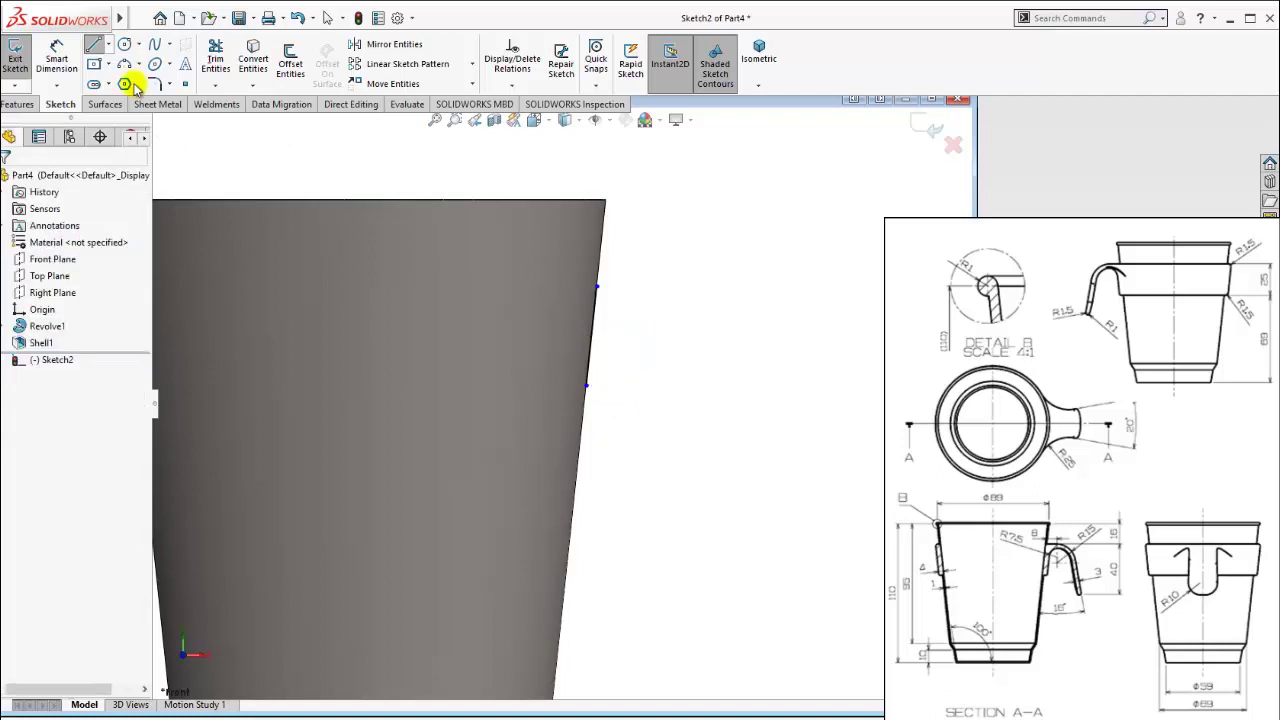
key(l)
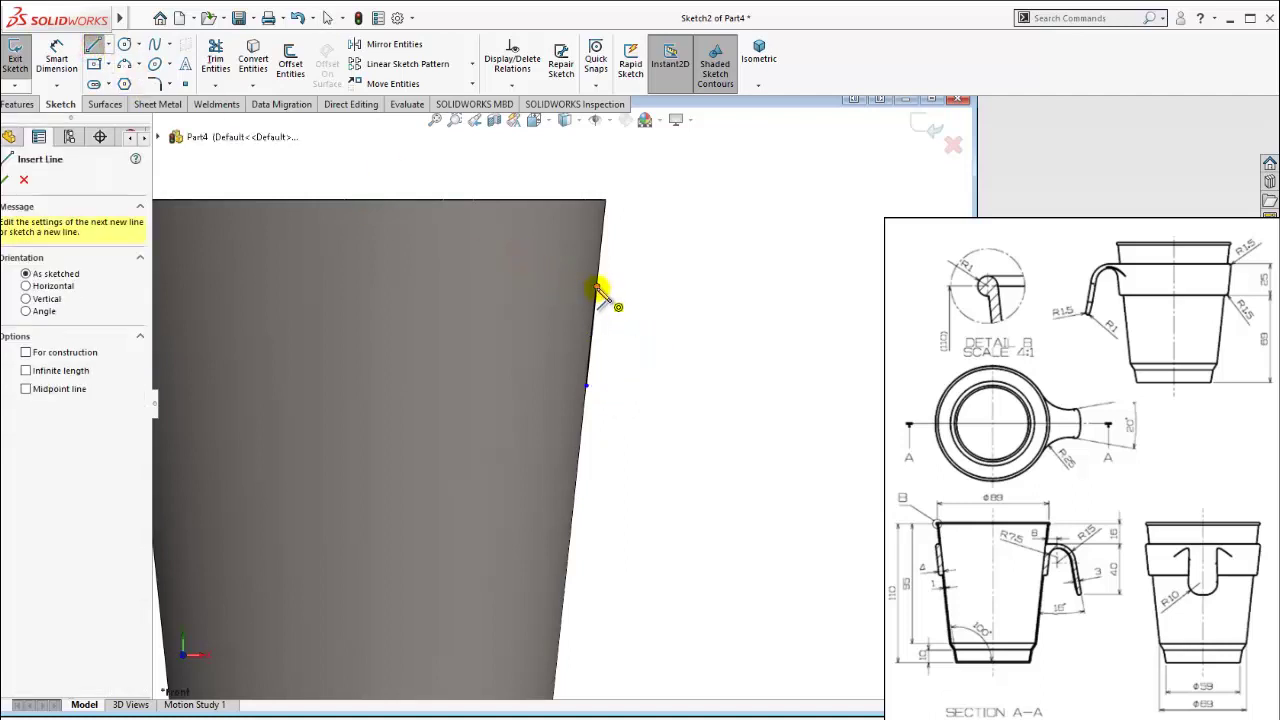
click(597, 288)
click(644, 290)
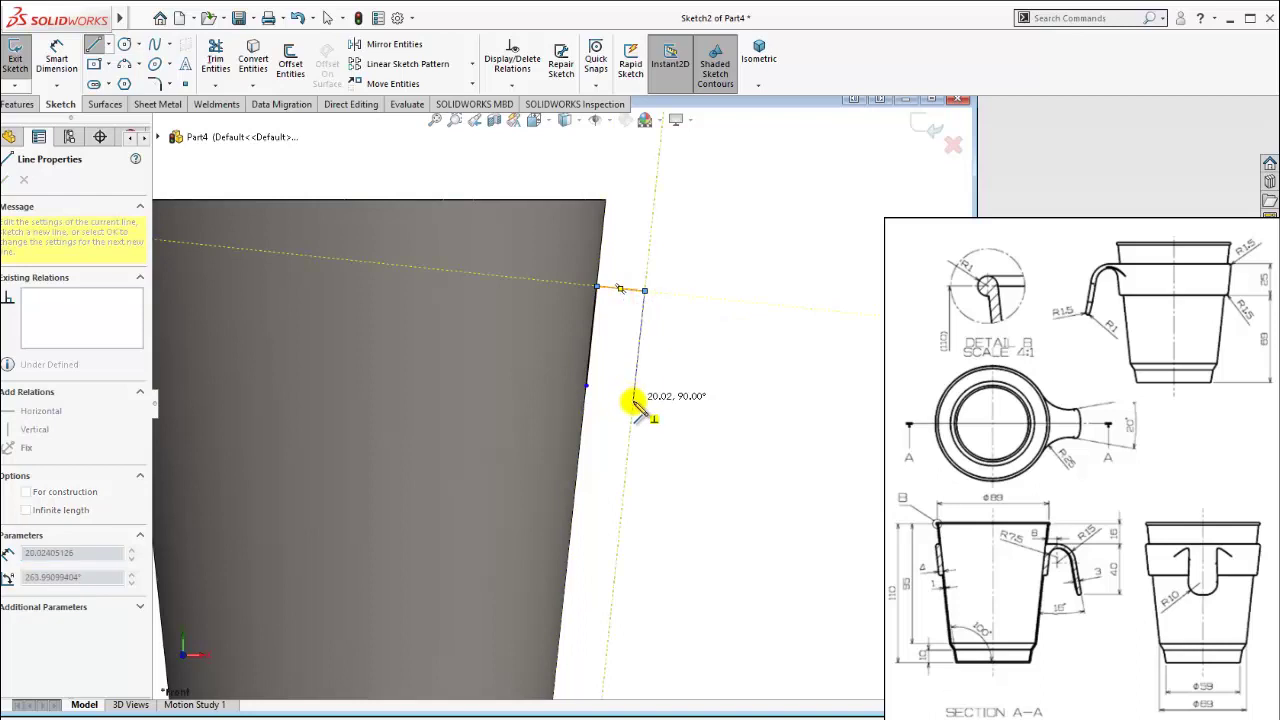
click(635, 388)
click(587, 386)
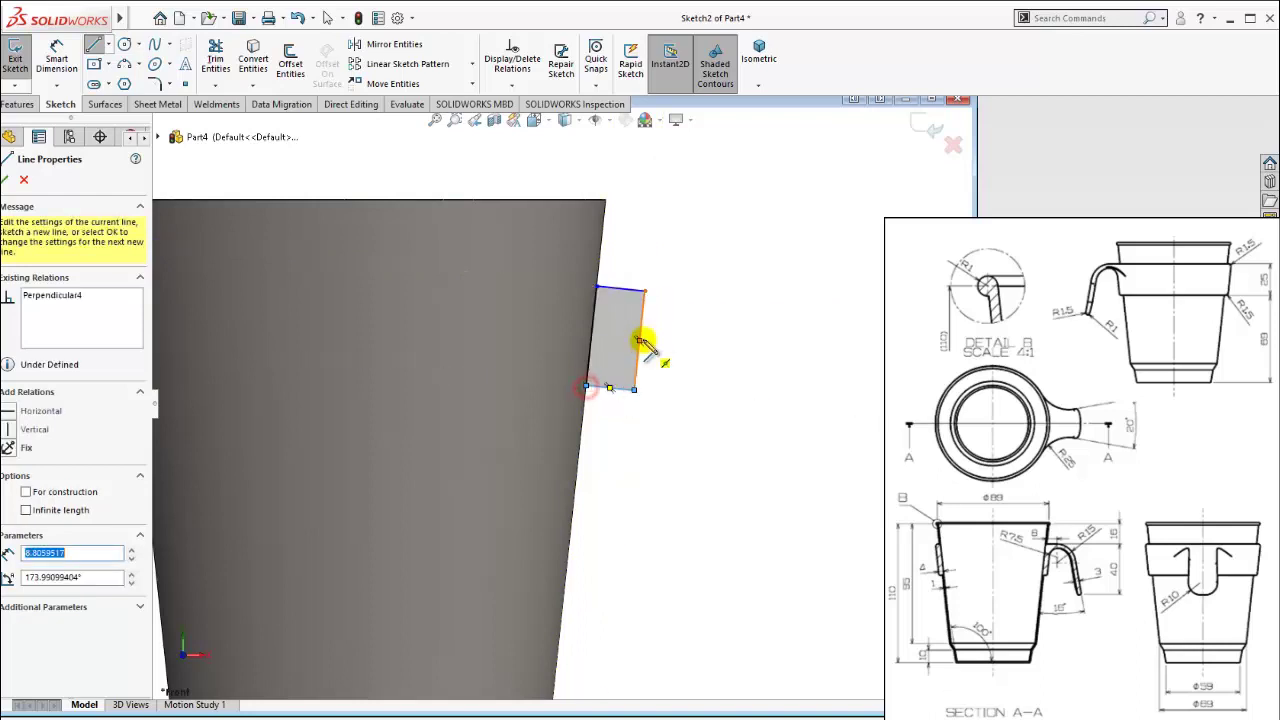
key(Escape)
drag(641, 340, 610, 338)
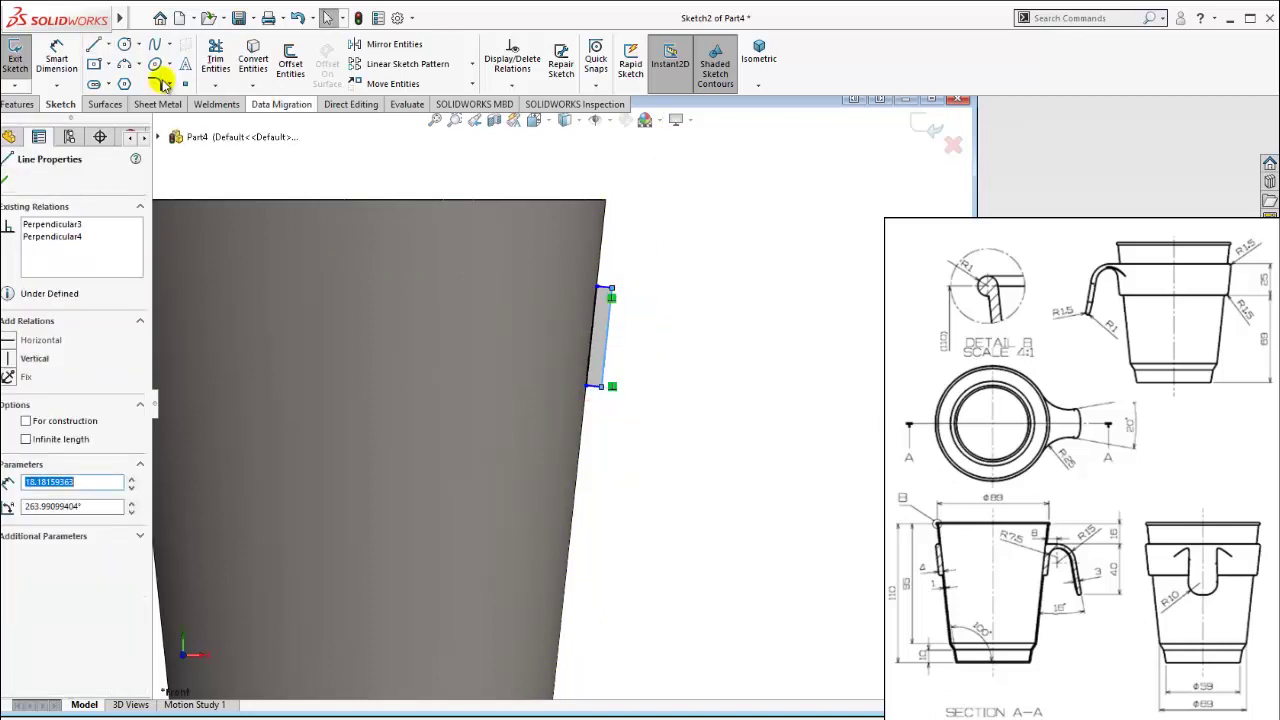
Dimension the strip's width at 4 mm.
click(68, 55)
scroll(643, 323, up, 2)
scroll(640, 325, down, 2)
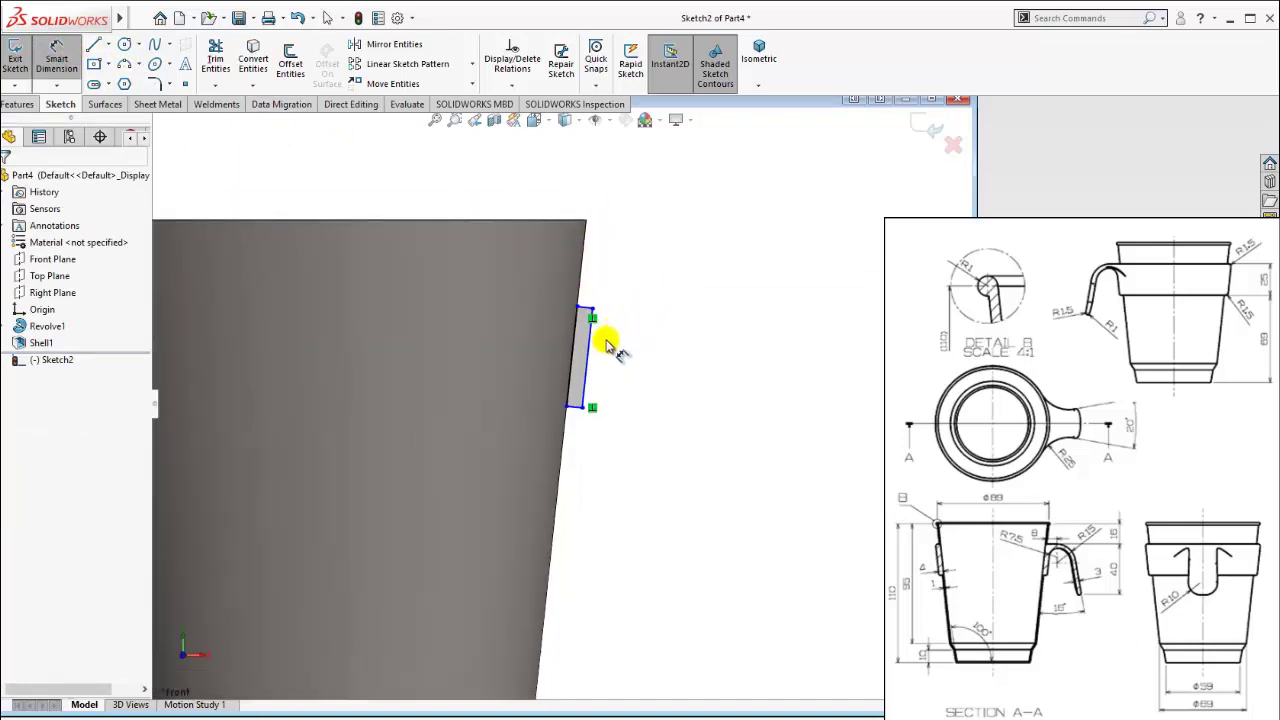
scroll(606, 343, down, 1)
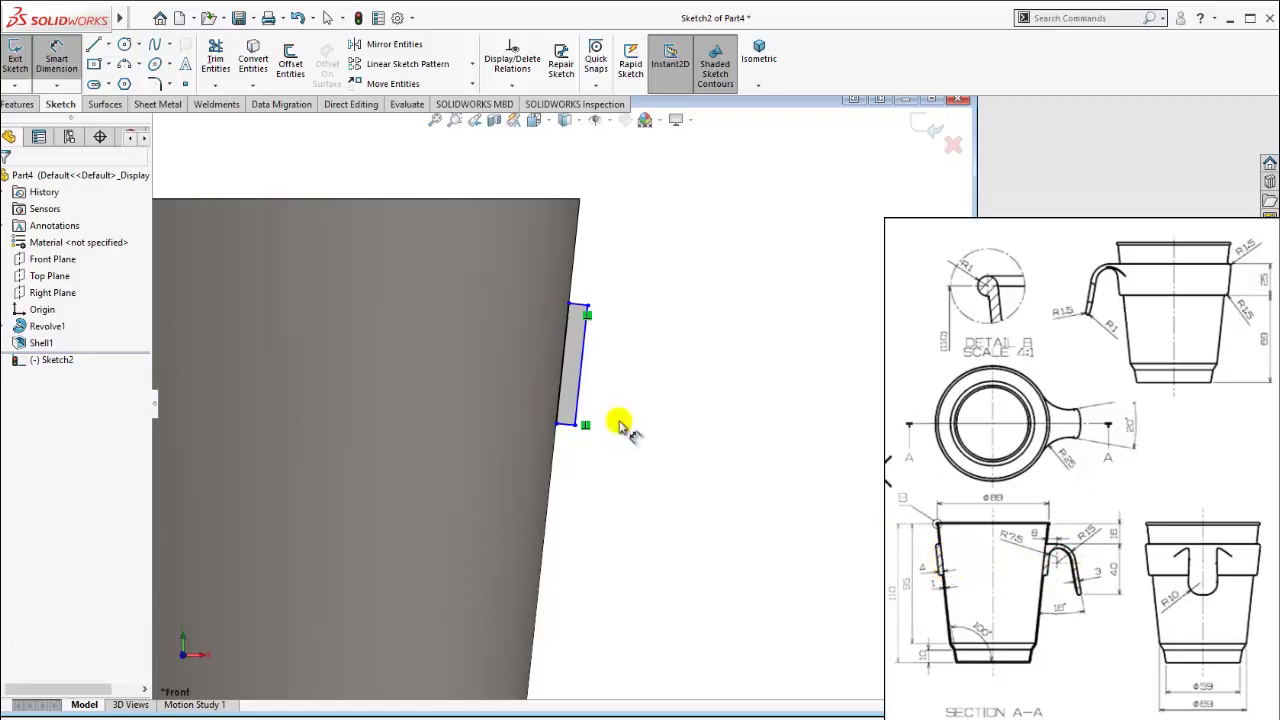
click(565, 355)
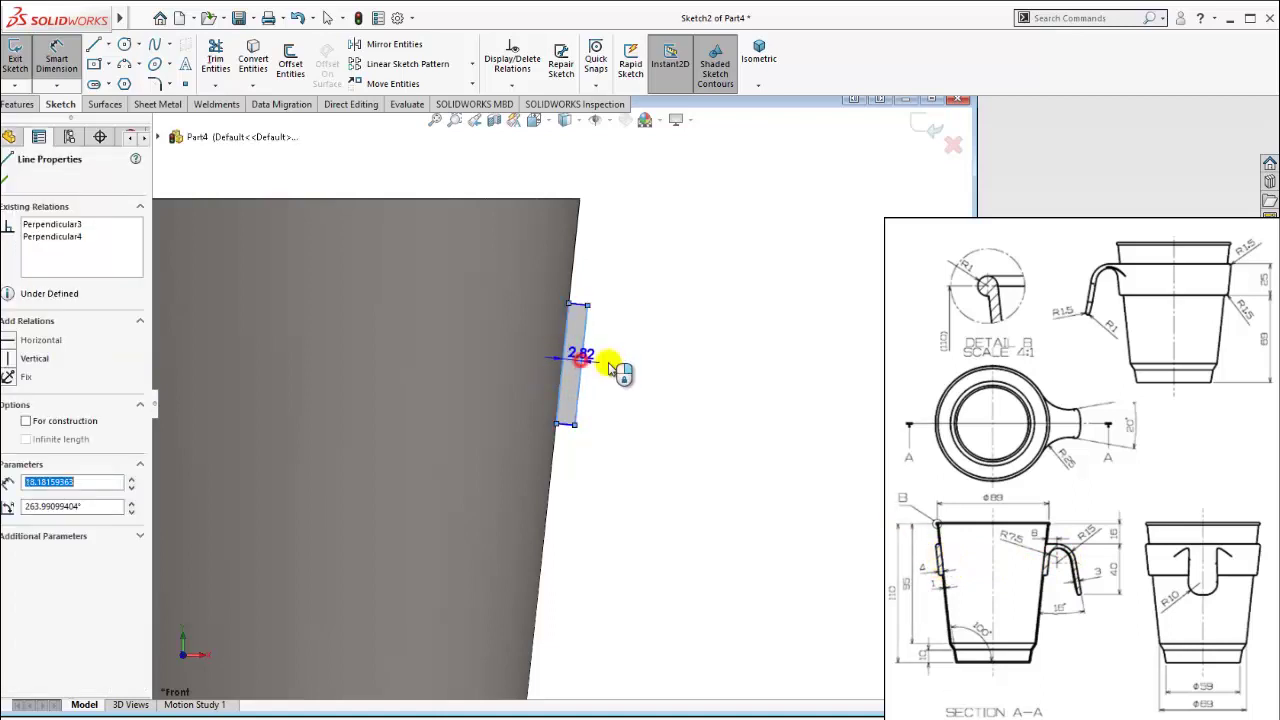
click(610, 370)
text(4)
key(Return)
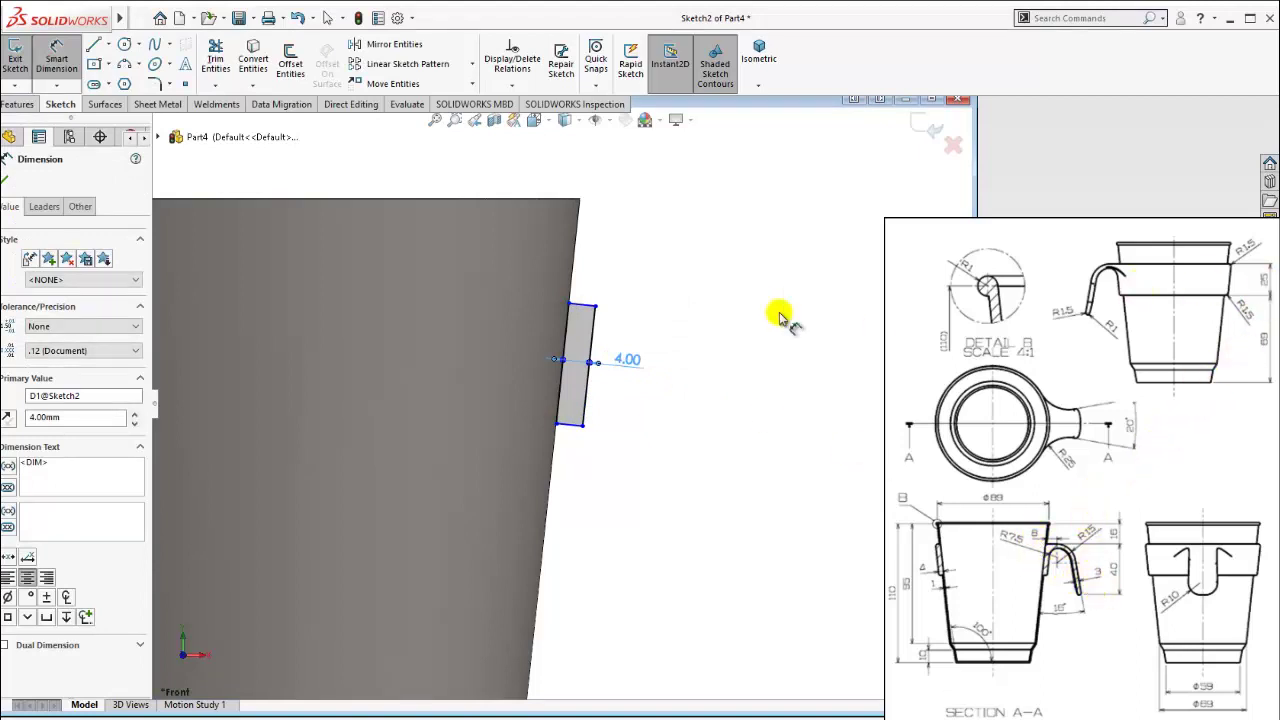
click(582, 309)
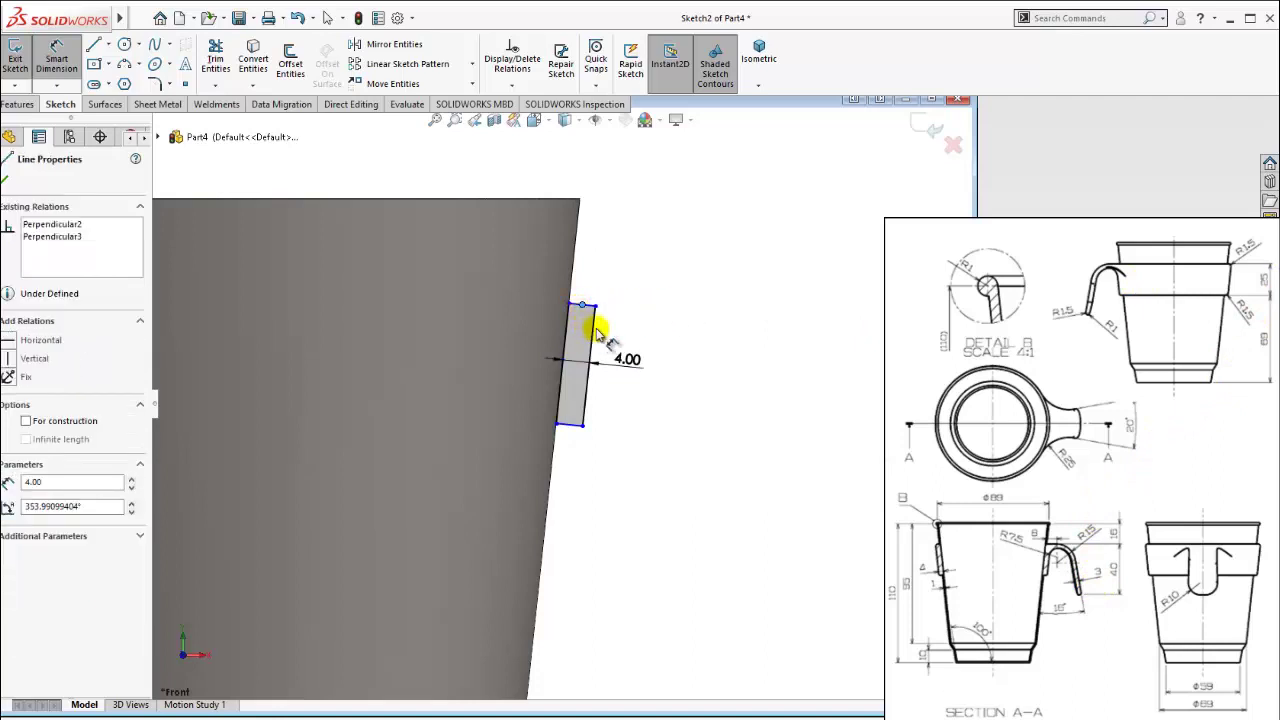
click(651, 327)
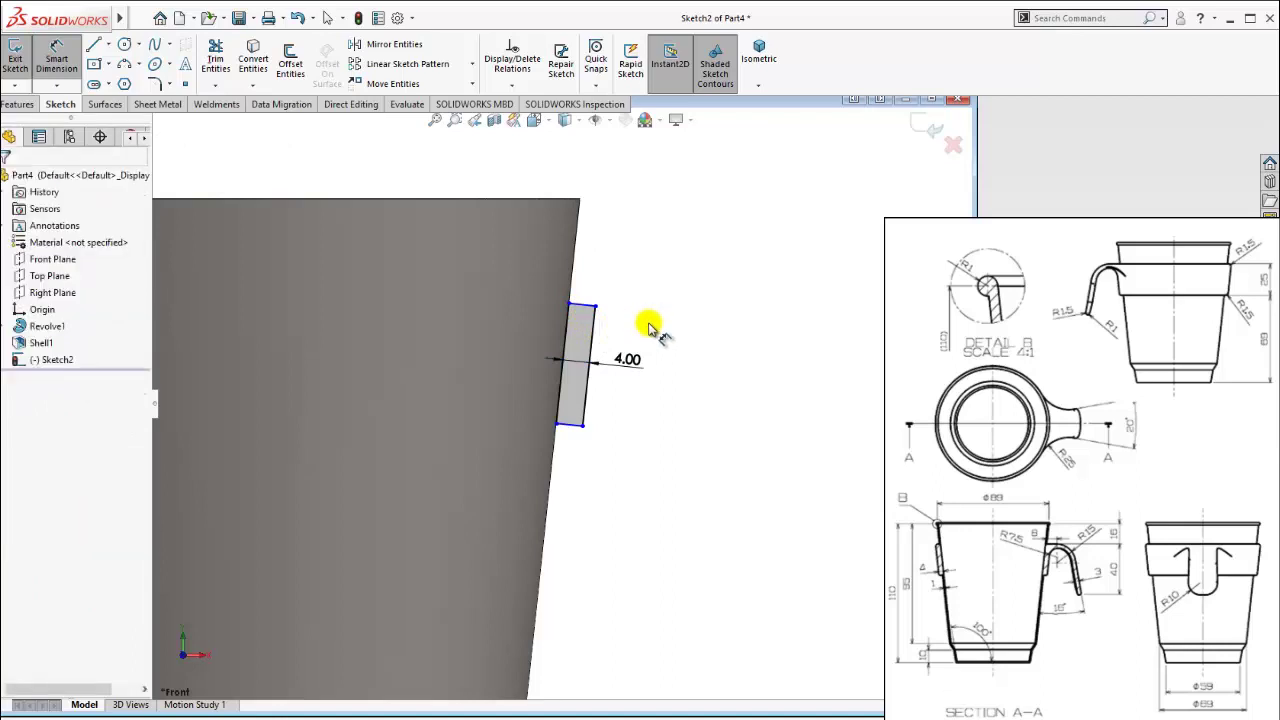
click(594, 318)
click(575, 424)
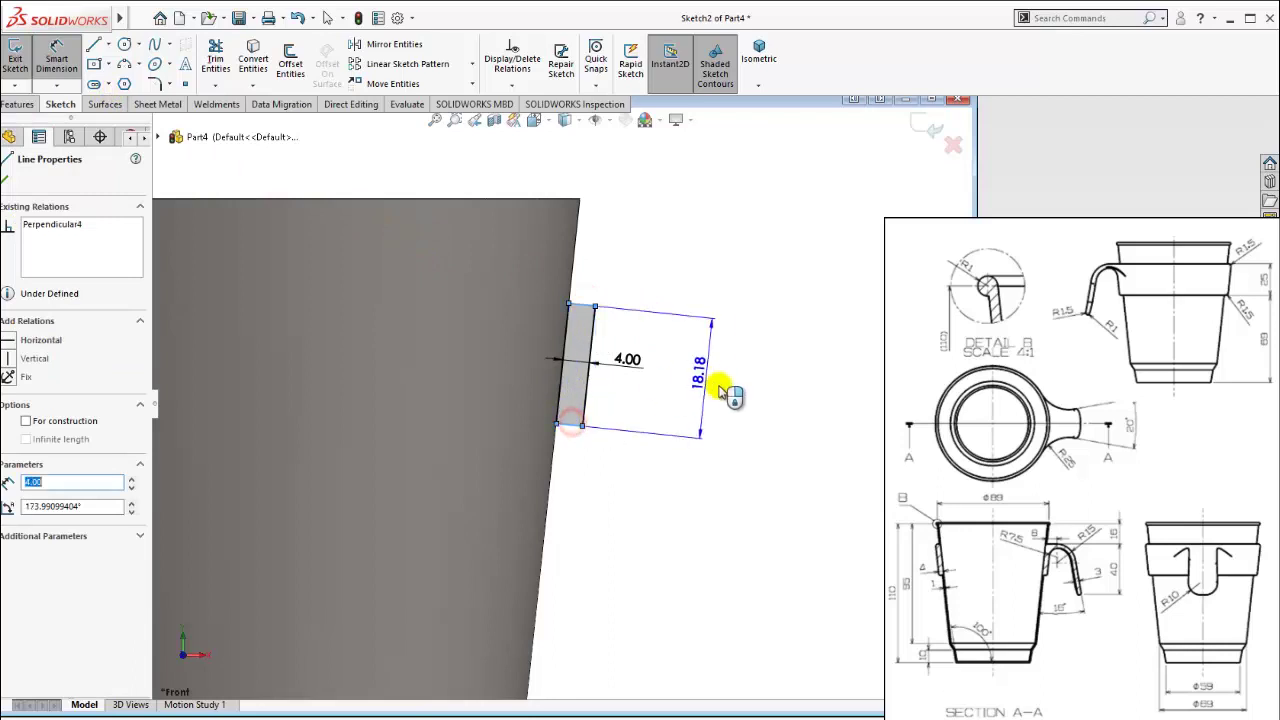
click(730, 390)
text(25)
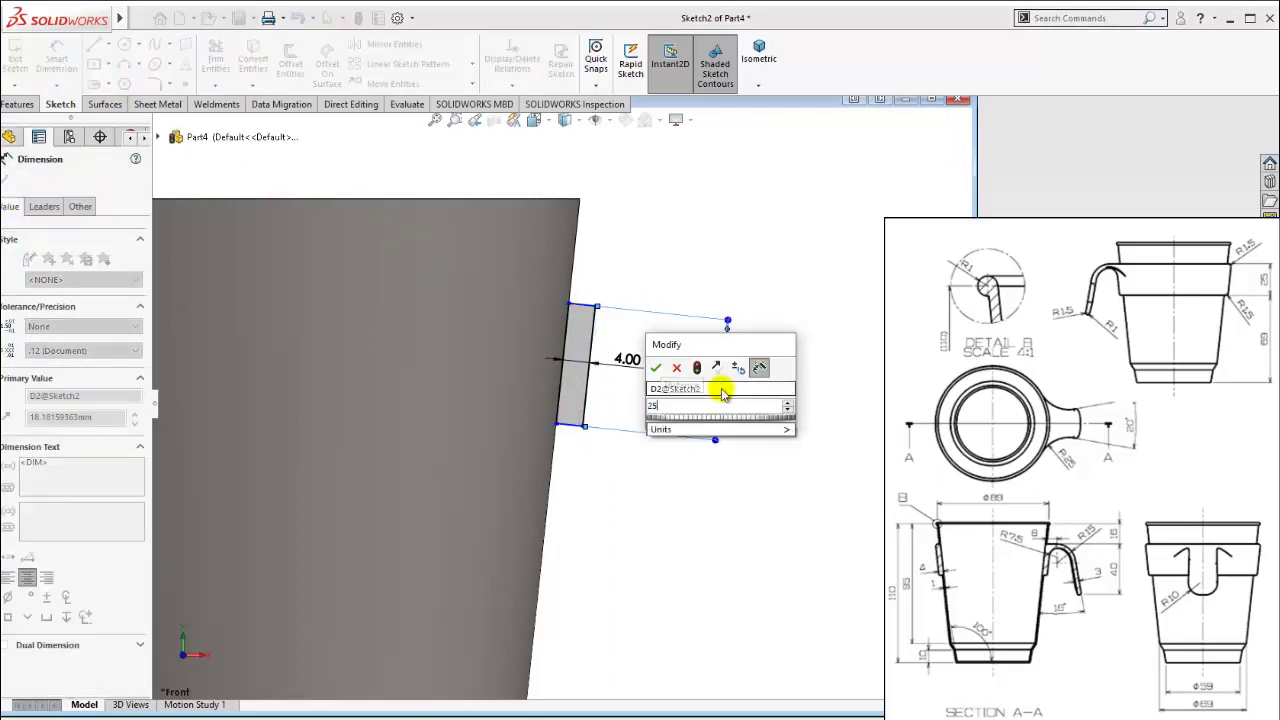
key(Return)
key(Escape)
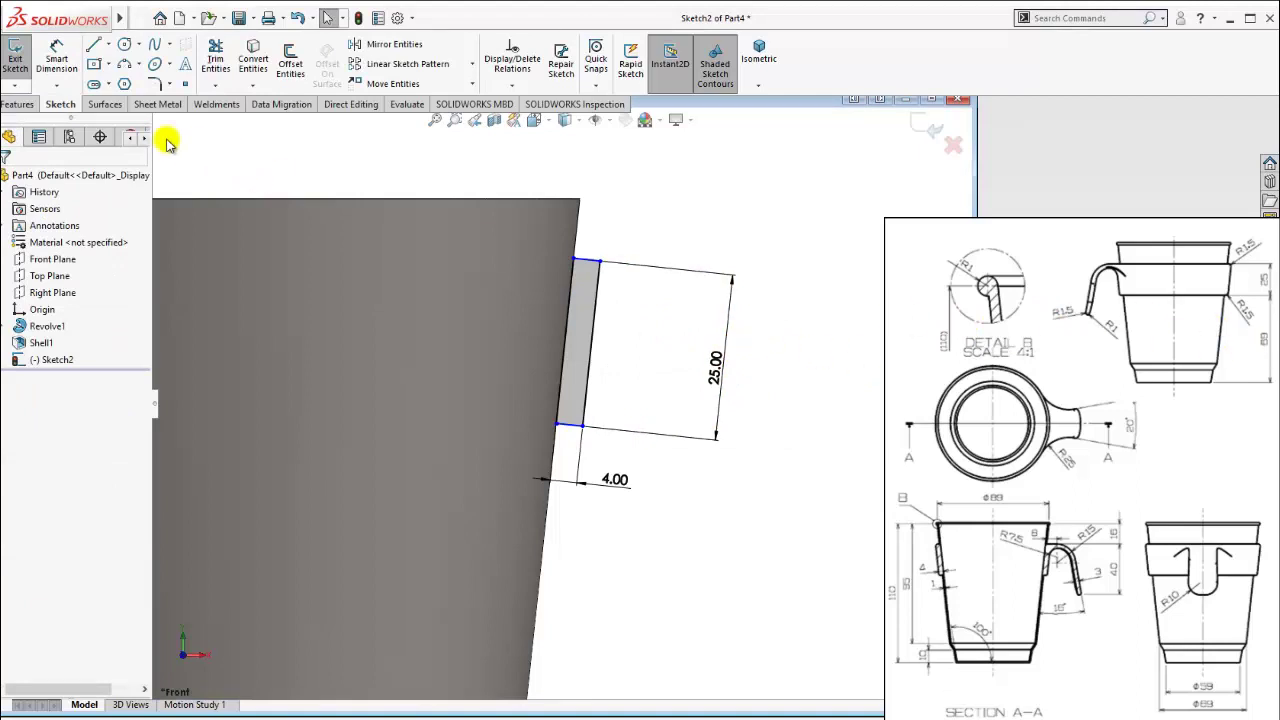
click(57, 58)
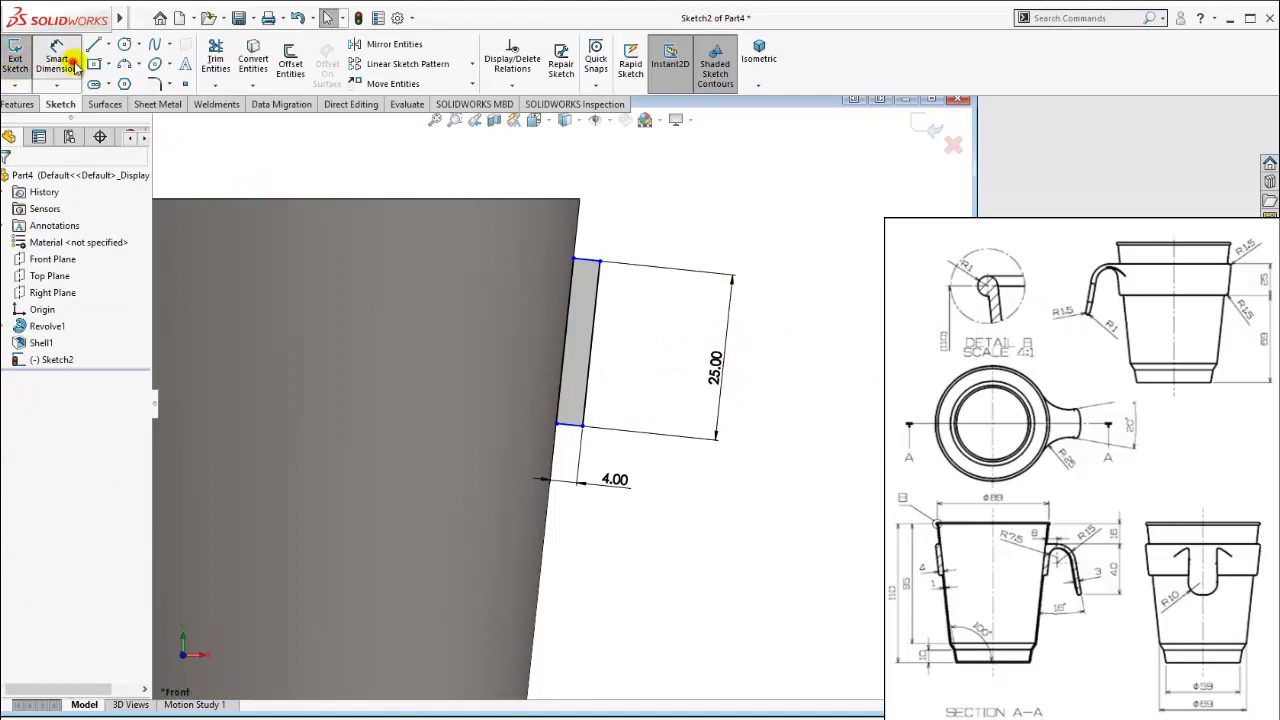
click(584, 428)
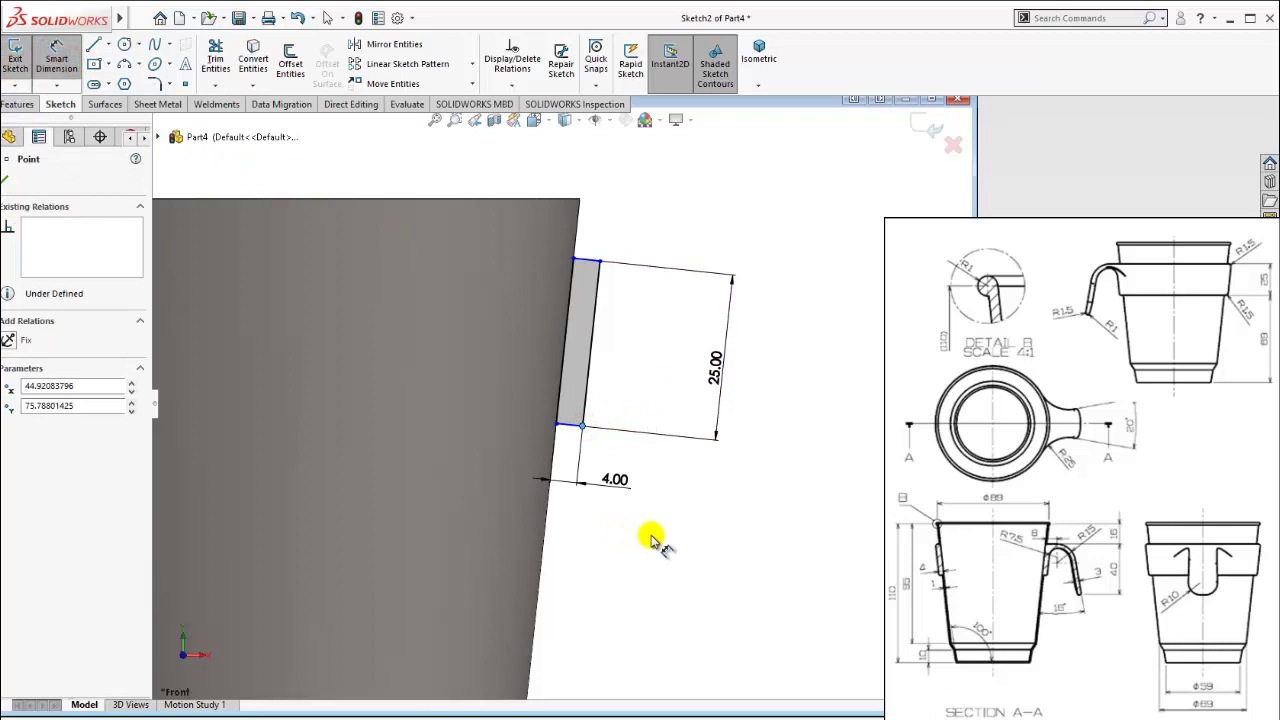
key(Escape)
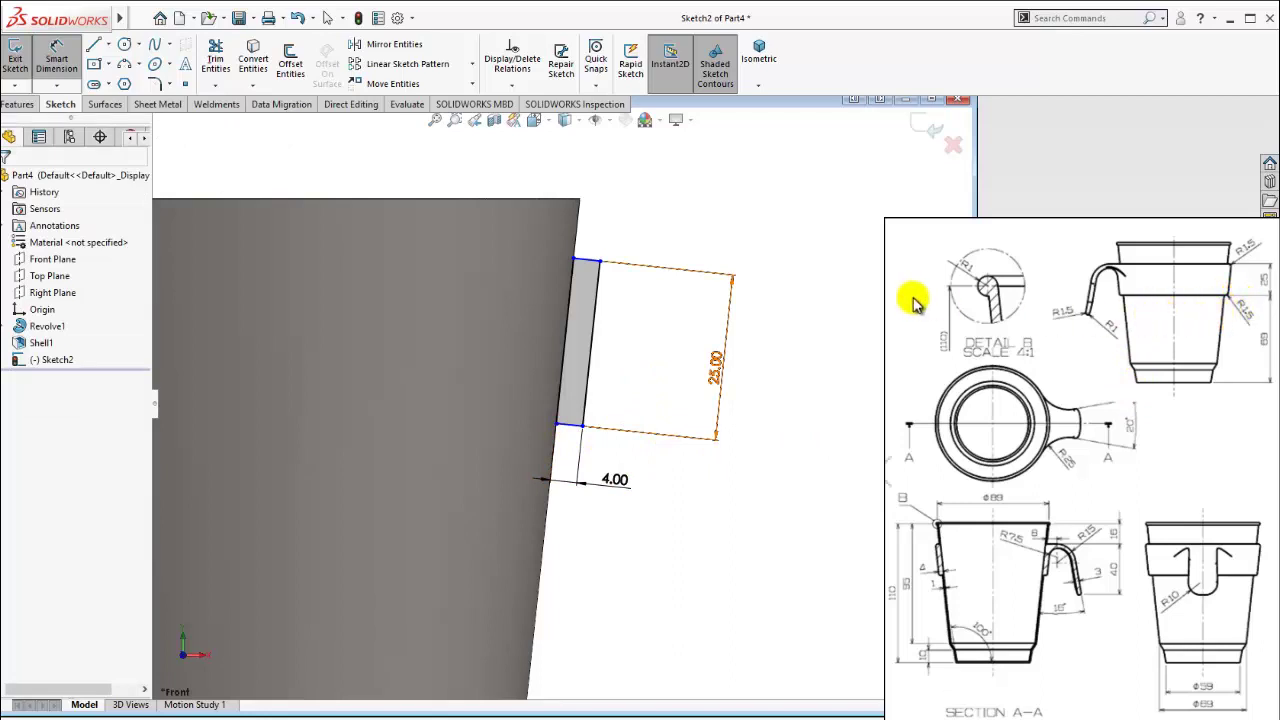
scroll(605, 445, up, 3)
scroll(600, 450, down, 2)
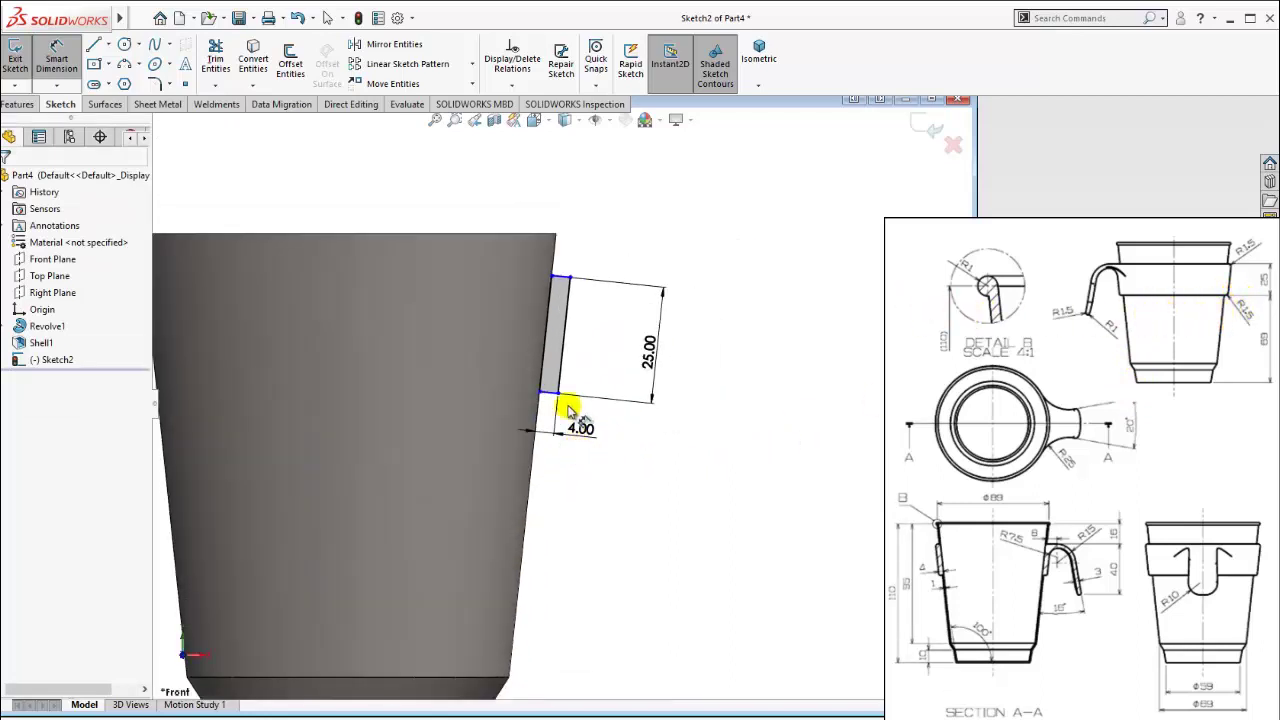
click(572, 428)
scroll(558, 405, up, 2)
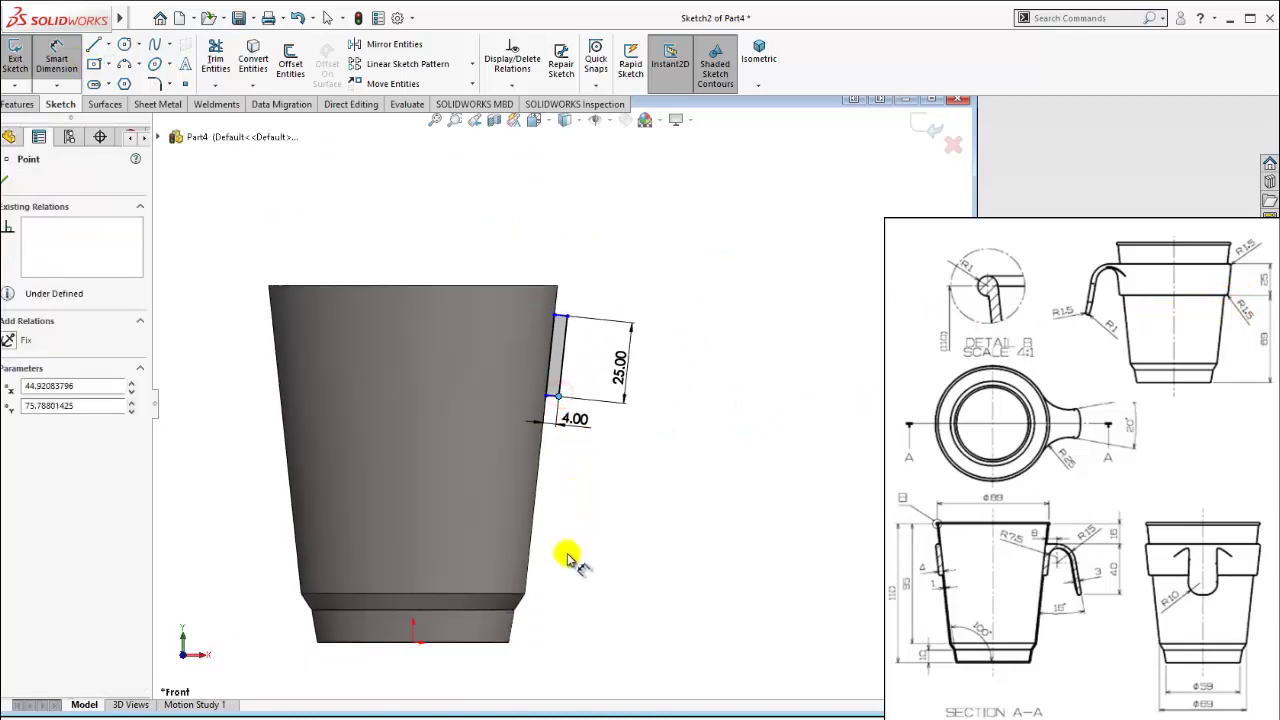
click(487, 643)
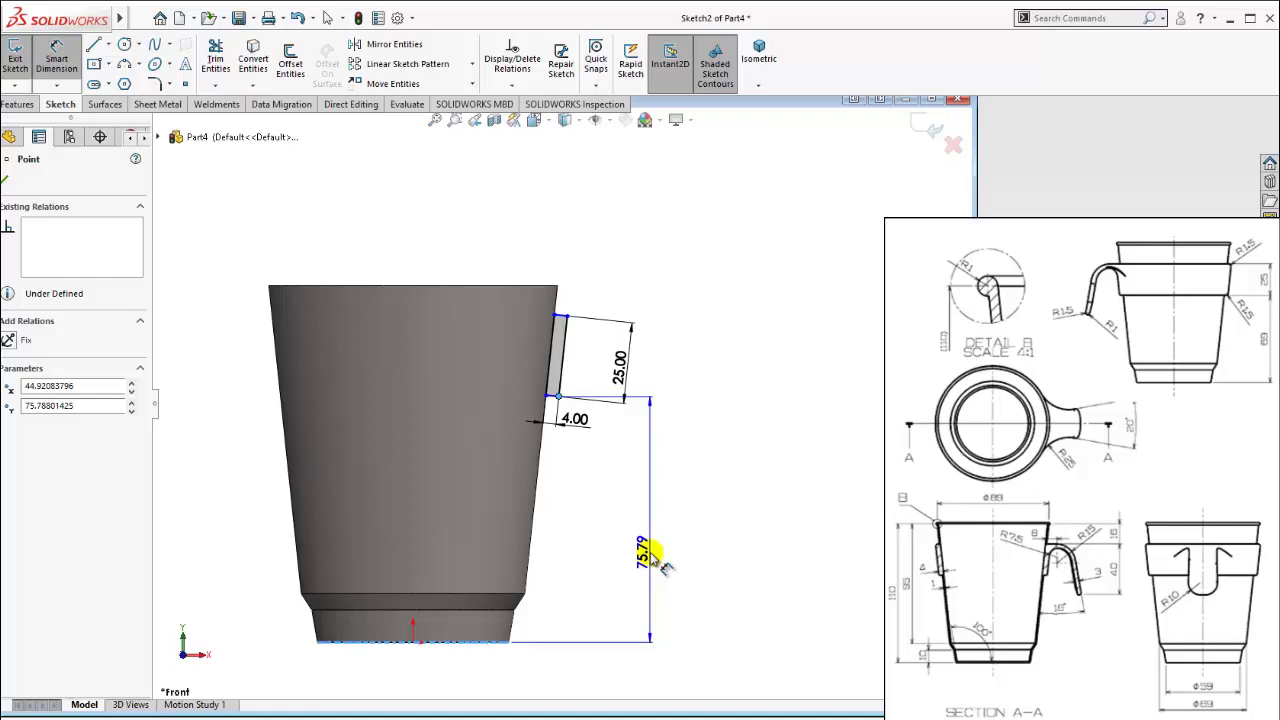
key(Escape)
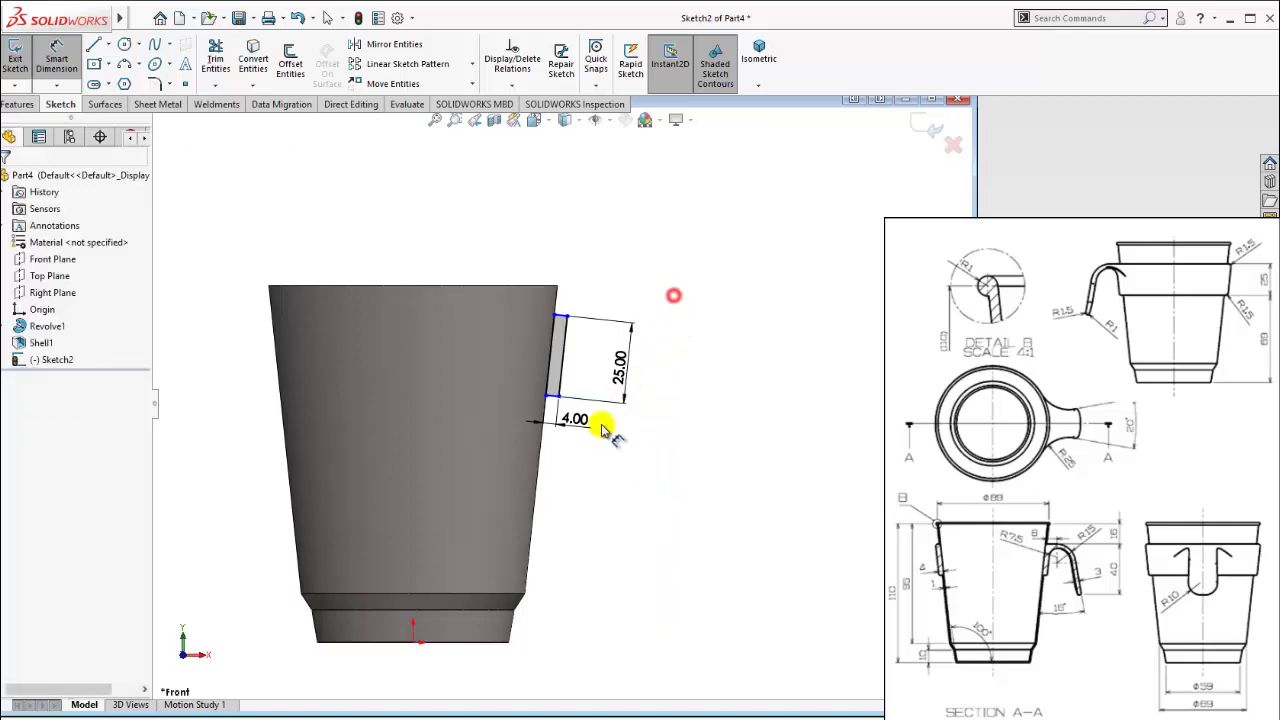
key(Escape)
click(615, 395)
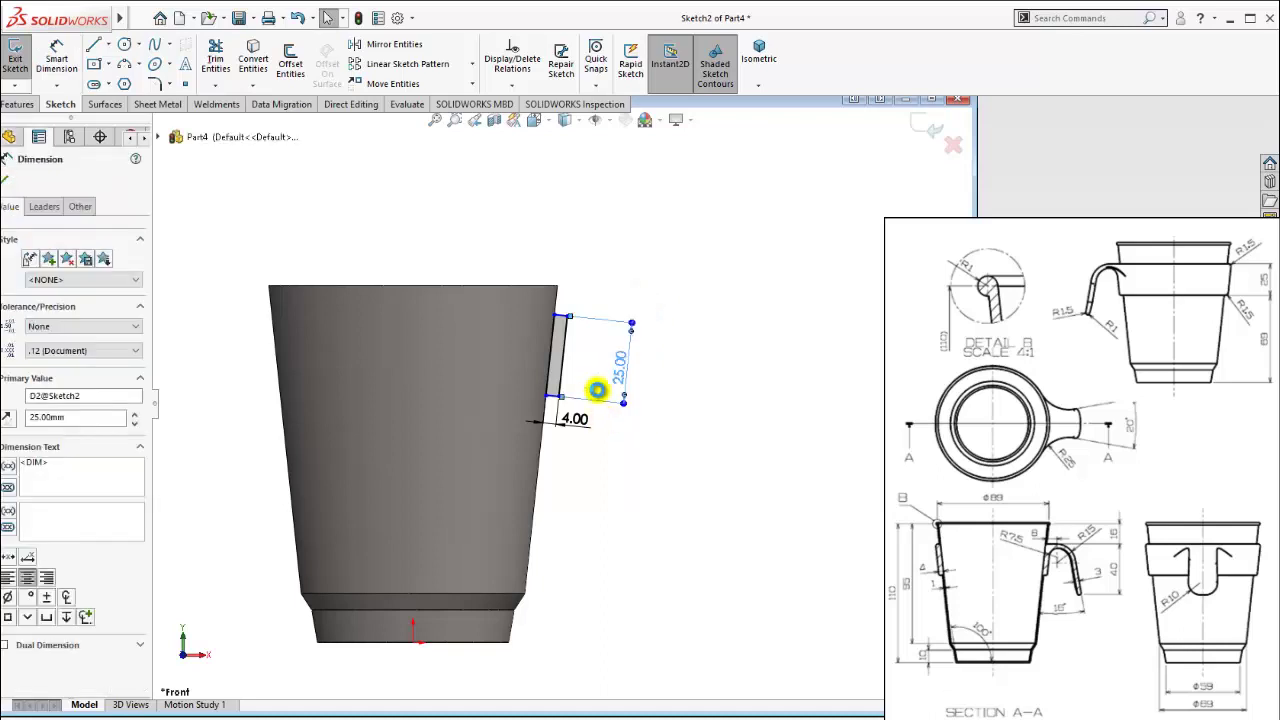
Delete the old strip's 25 mm dimension and all of its sketch lines.
key(Delete)
drag(595, 311, 558, 358)
key(Delete)
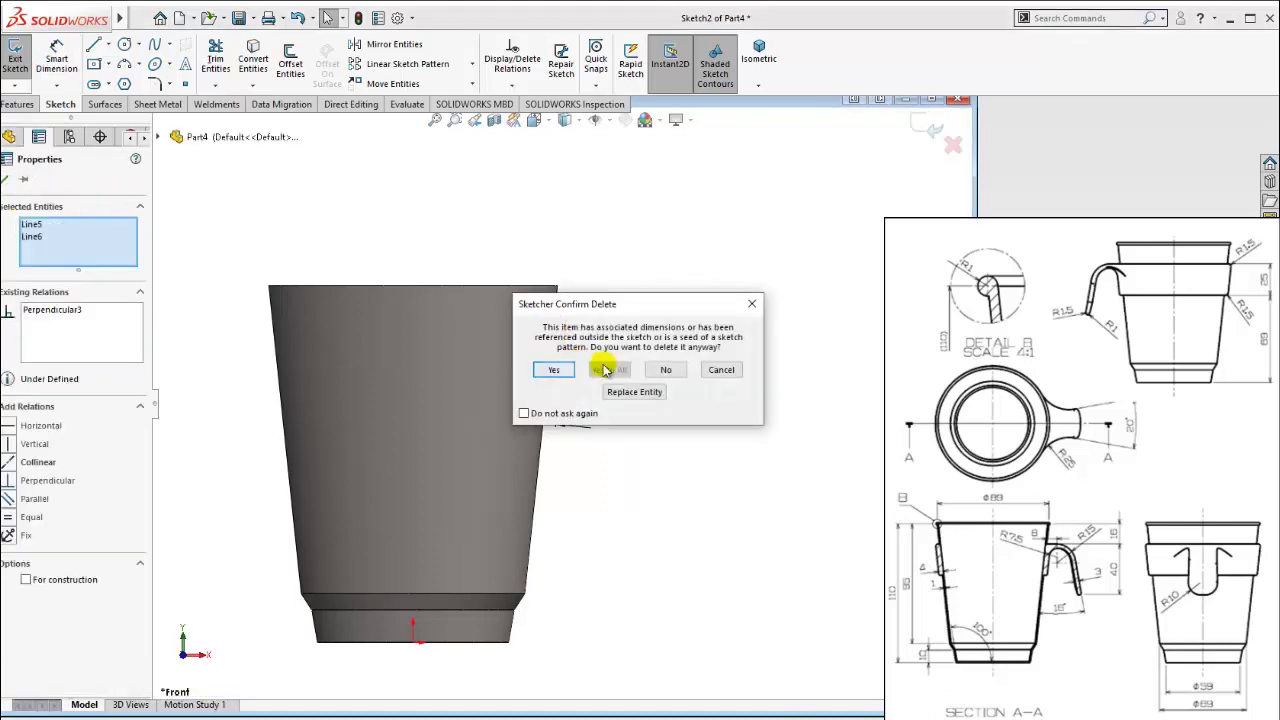
click(563, 372)
scroll(563, 391, down, 3)
scroll(558, 420, down, 3)
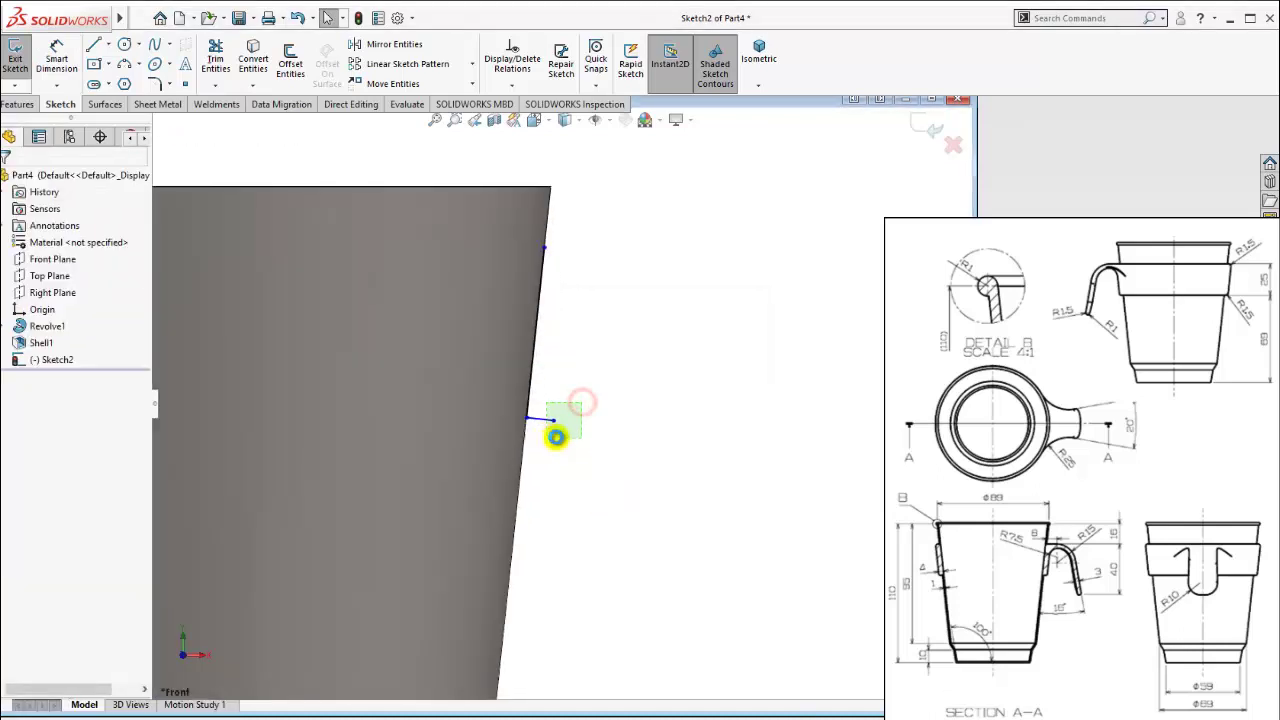
drag(580, 402, 556, 437)
key(Delete)
Draw a closed four-sided strip outline against the cup's outer wall edge.
click(92, 46)
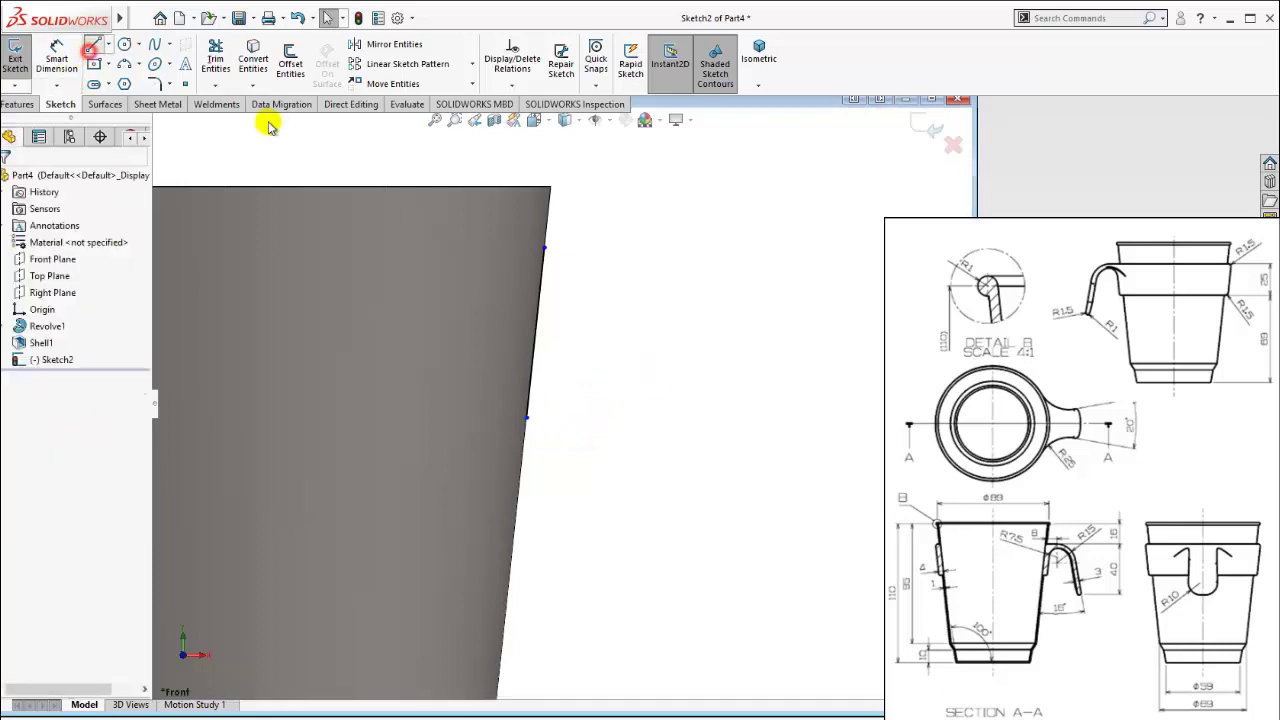
click(546, 248)
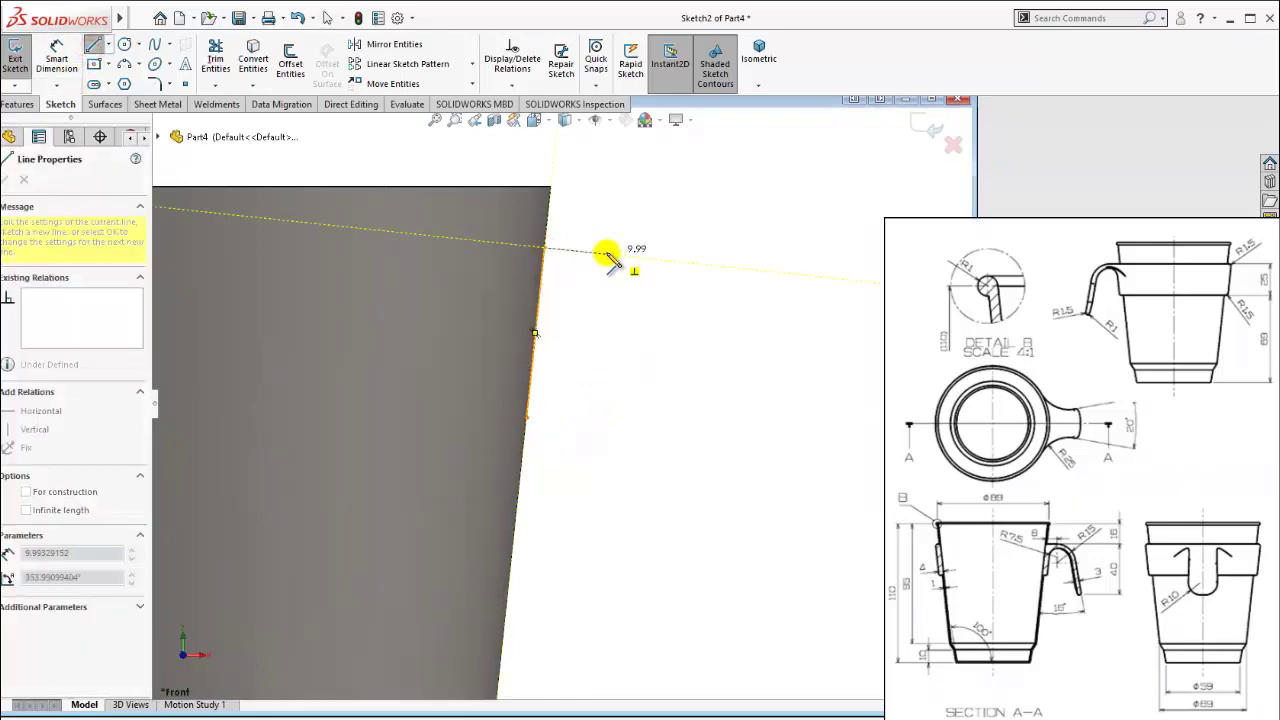
click(582, 247)
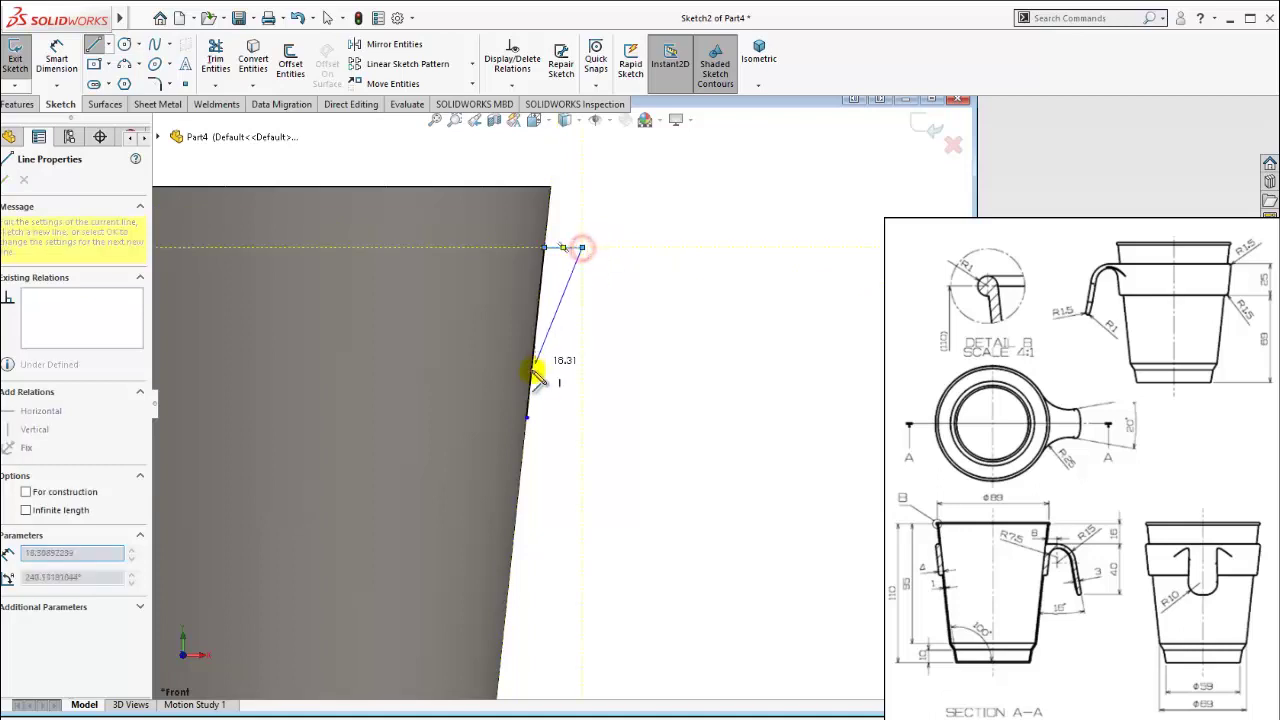
click(565, 417)
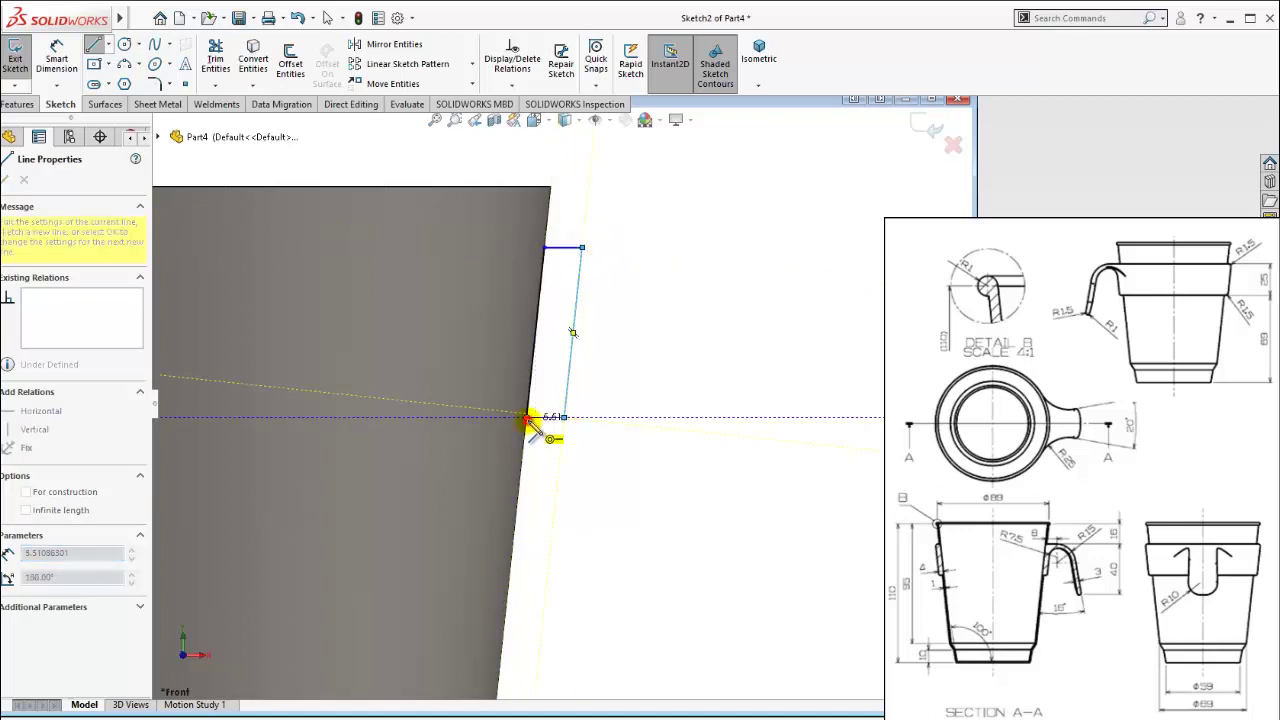
click(527, 417)
key(Escape)
click(57, 55)
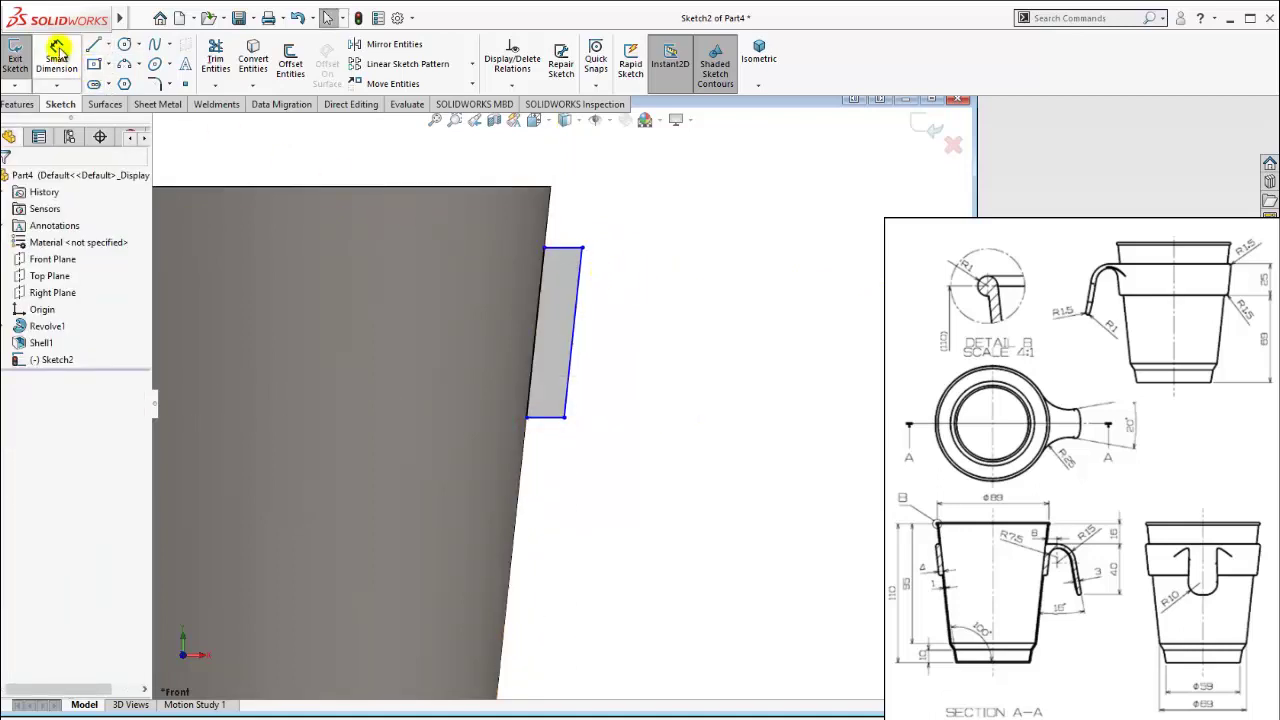
Dimension the new strip to 4 mm wide and 25 mm tall.
click(540, 310)
click(569, 335)
click(604, 342)
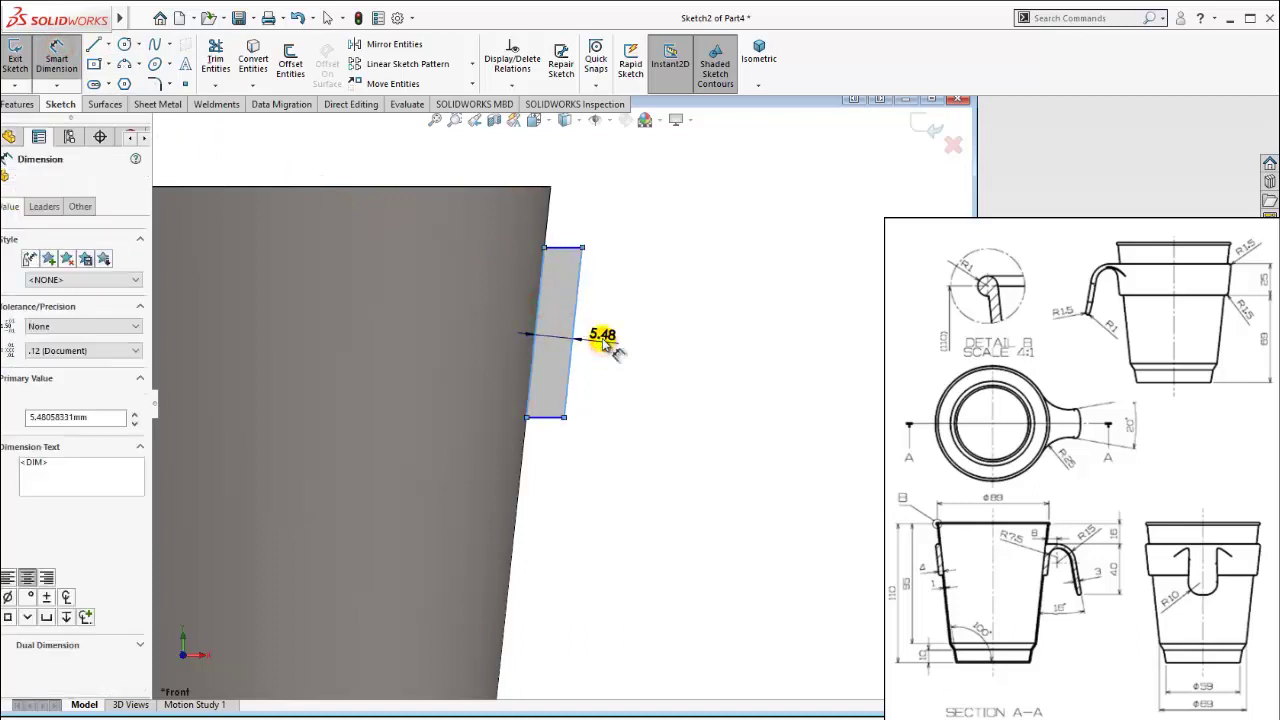
text(4)
key(Return)
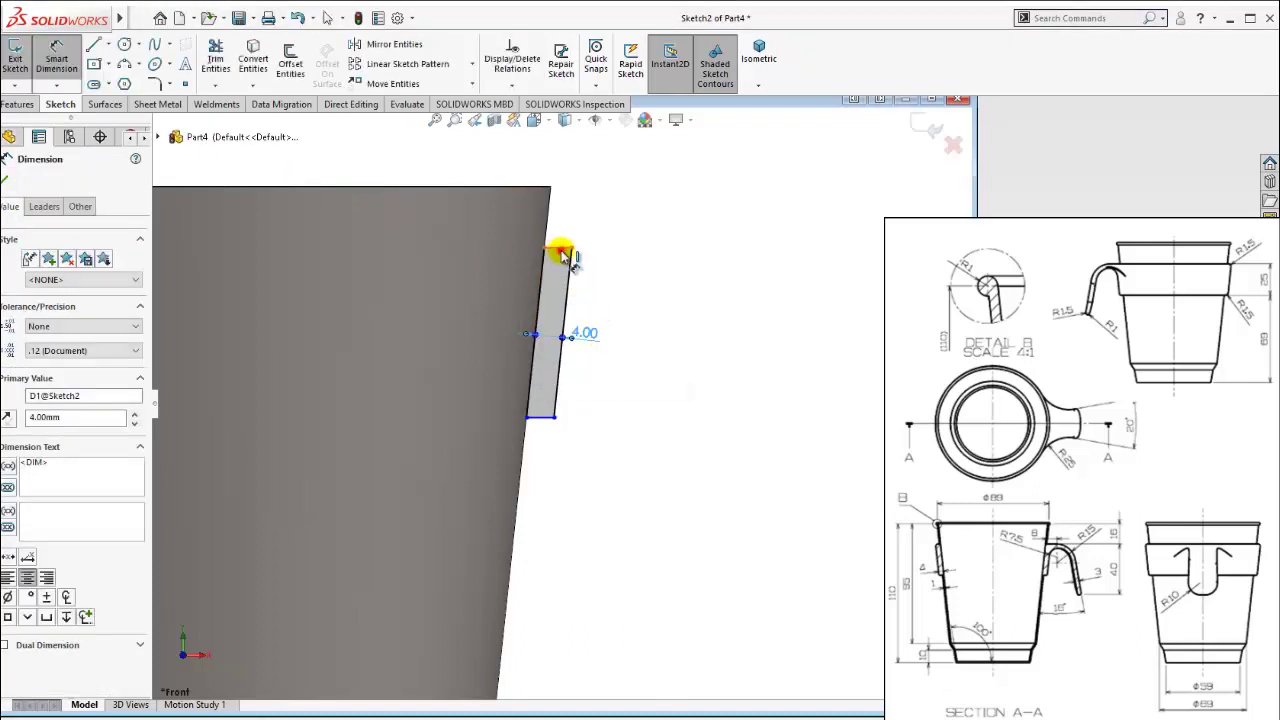
click(563, 253)
click(543, 418)
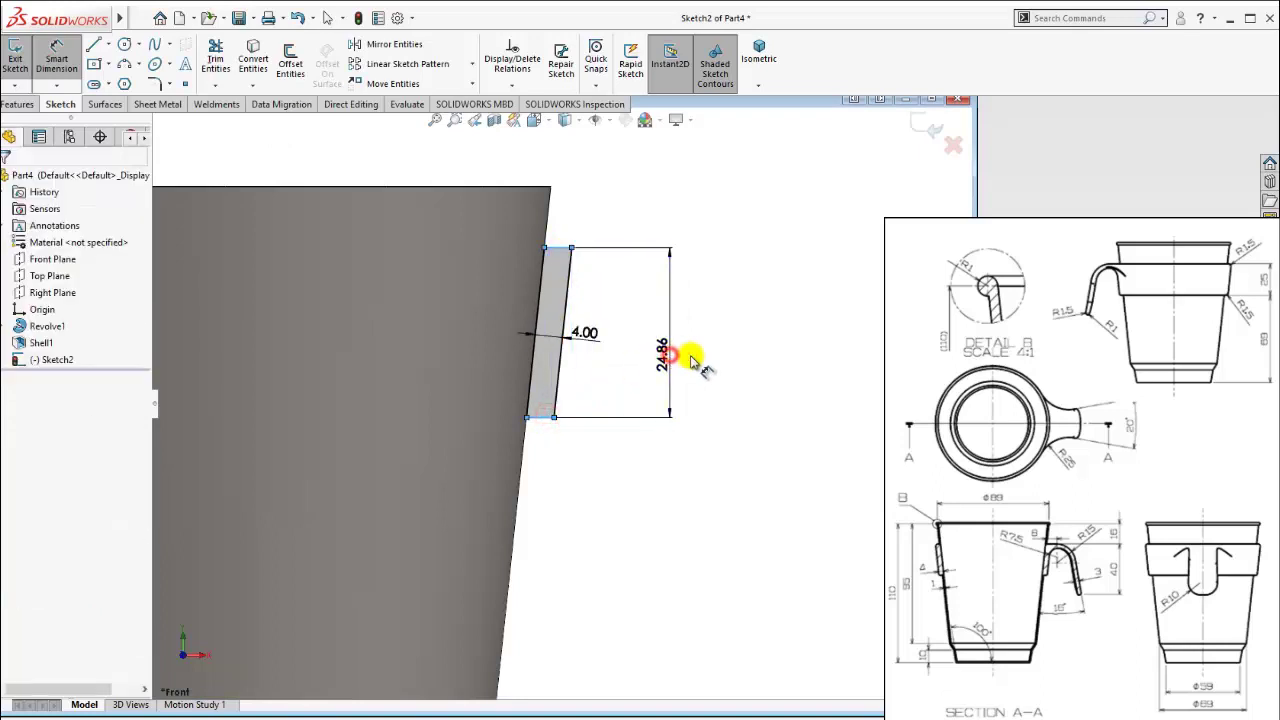
click(690, 360)
text(25)
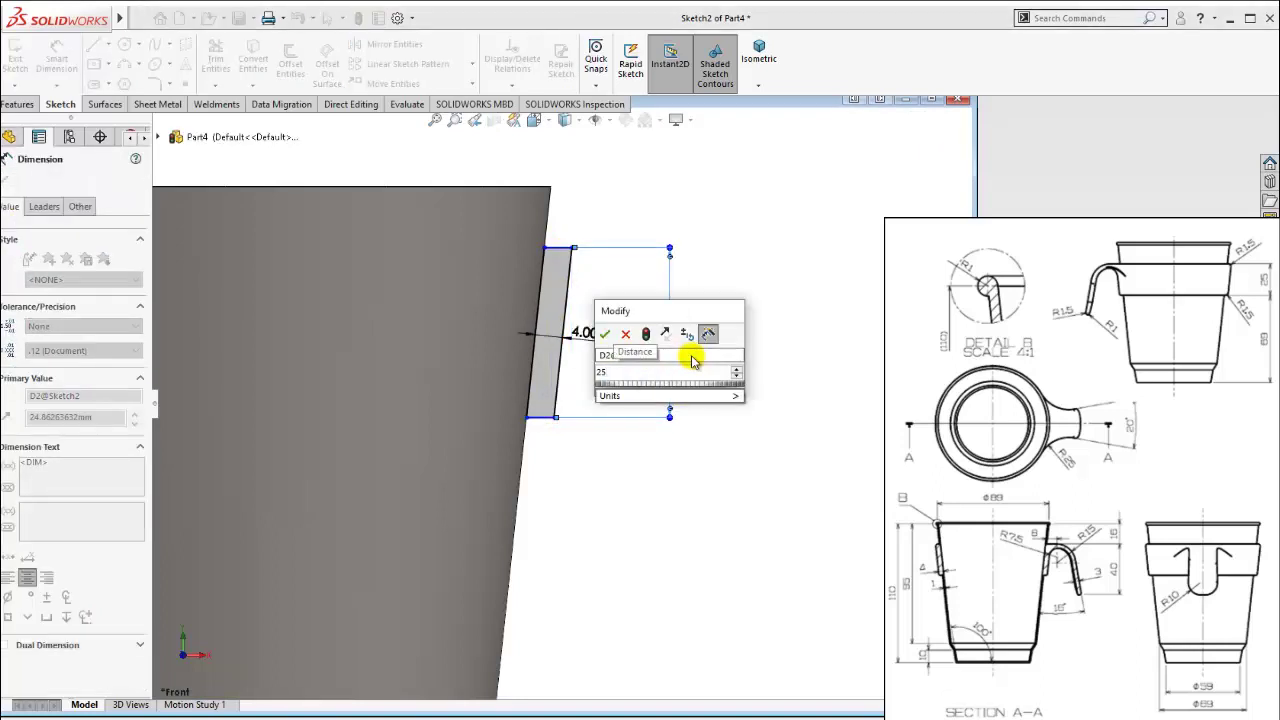
key(Return)
Place the strip's bottom edge 69 mm above the cup's base edge.
click(540, 419)
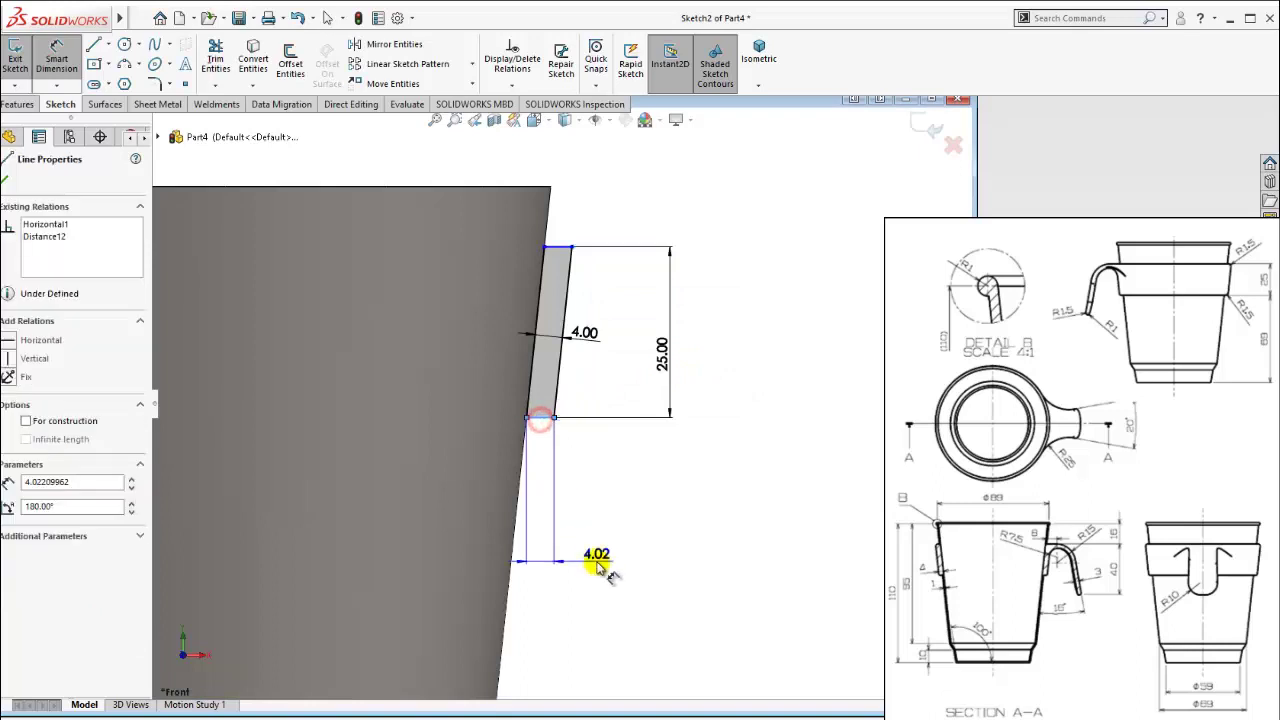
scroll(600, 567, up, 3)
click(484, 660)
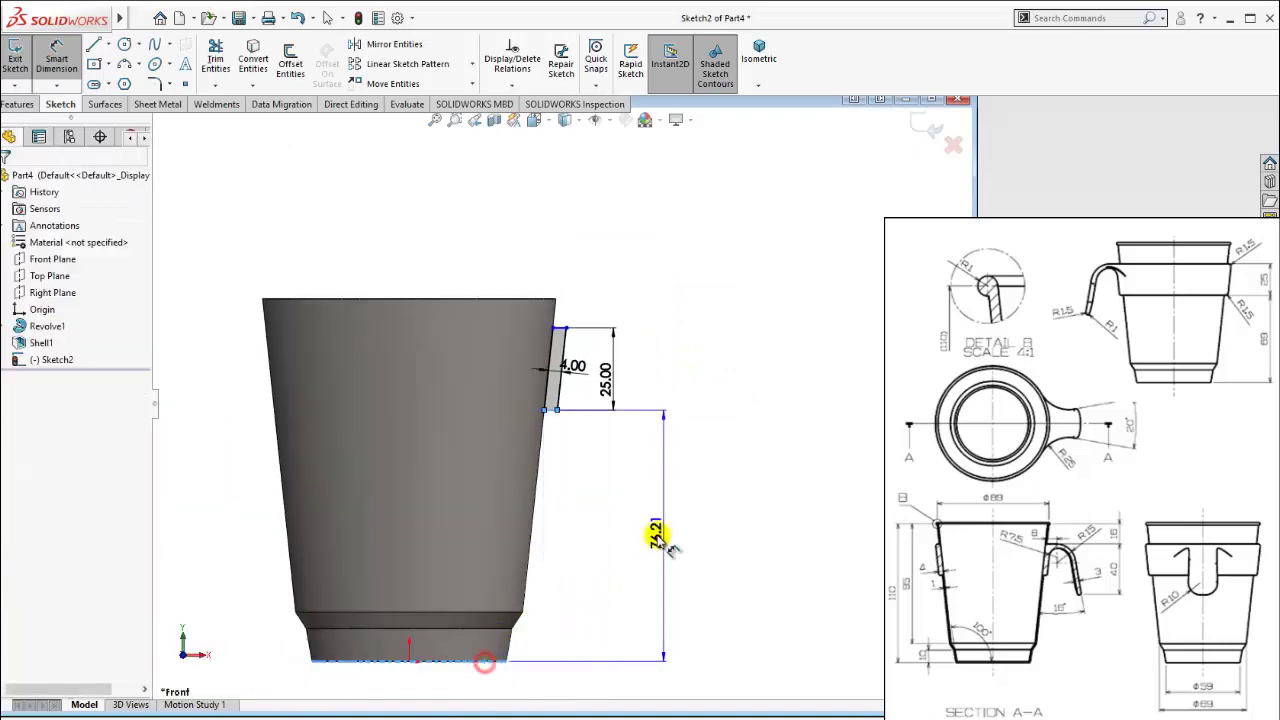
click(613, 535)
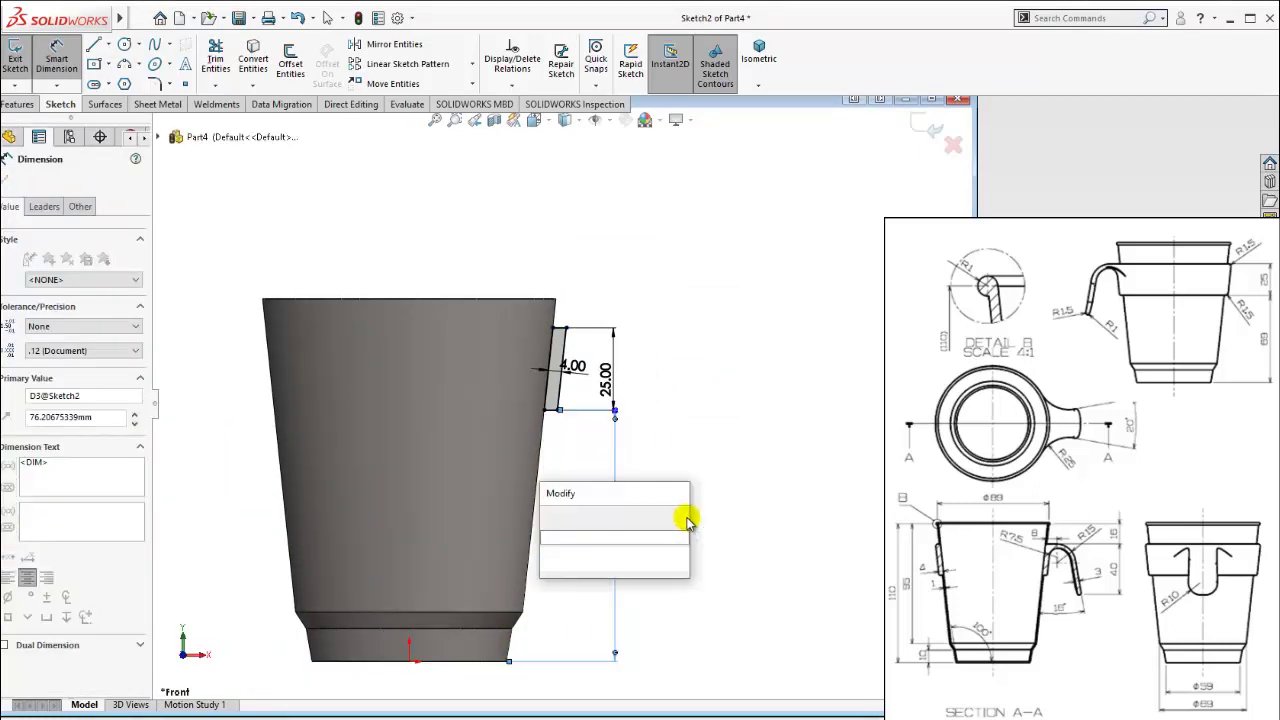
text(69)
key(Return)
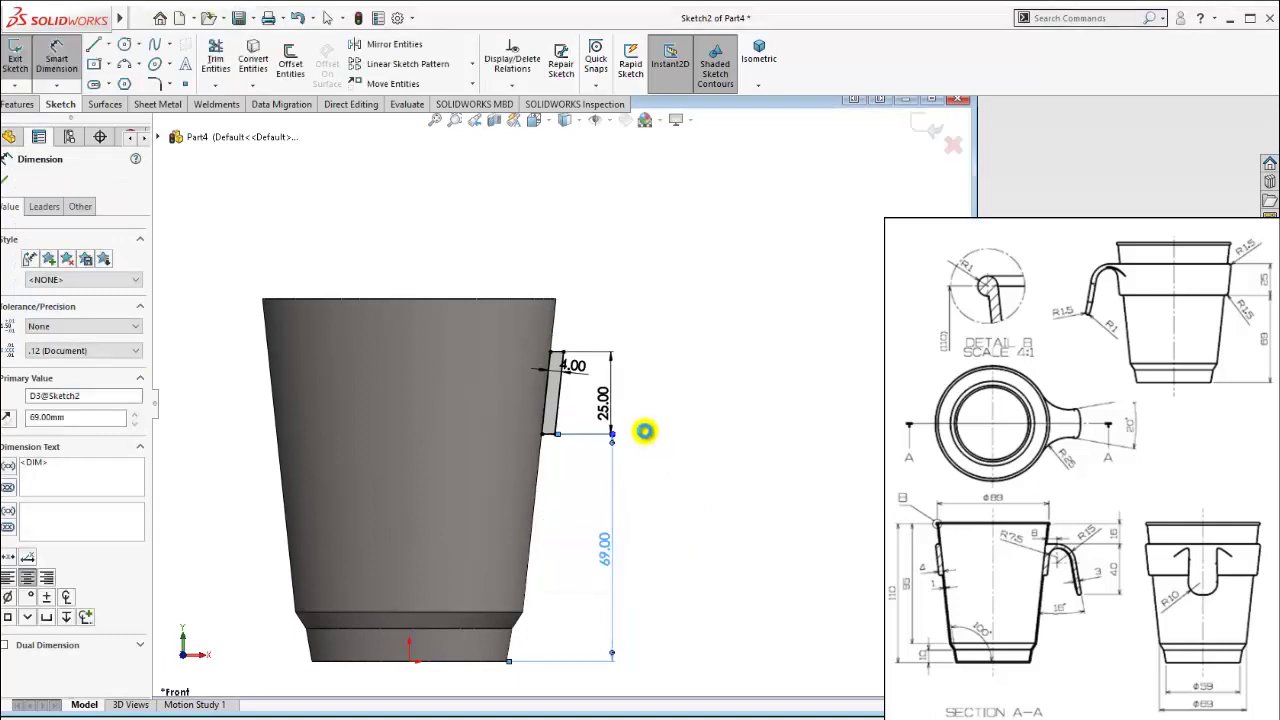
scroll(644, 431, down, 3)
scroll(600, 400, down, 2)
key(Escape)
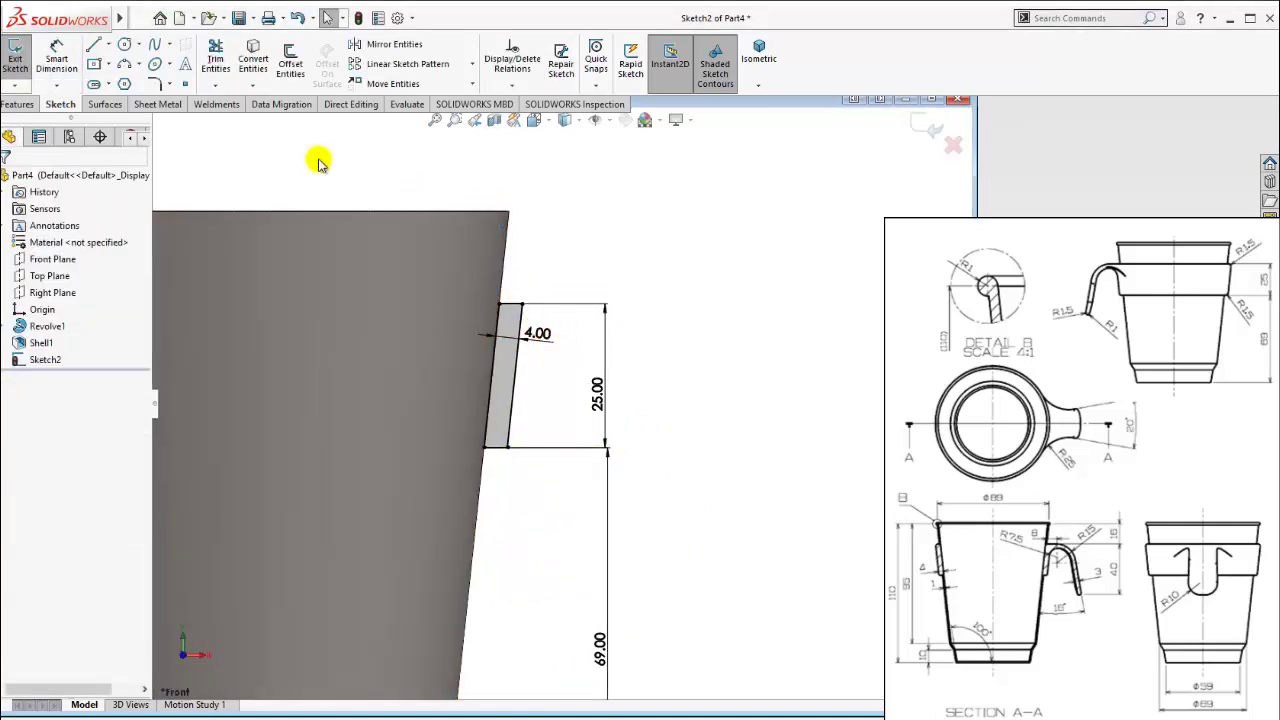
Add 1.5 mm sketch fillets to the strip's top and bottom outer corners.
click(155, 83)
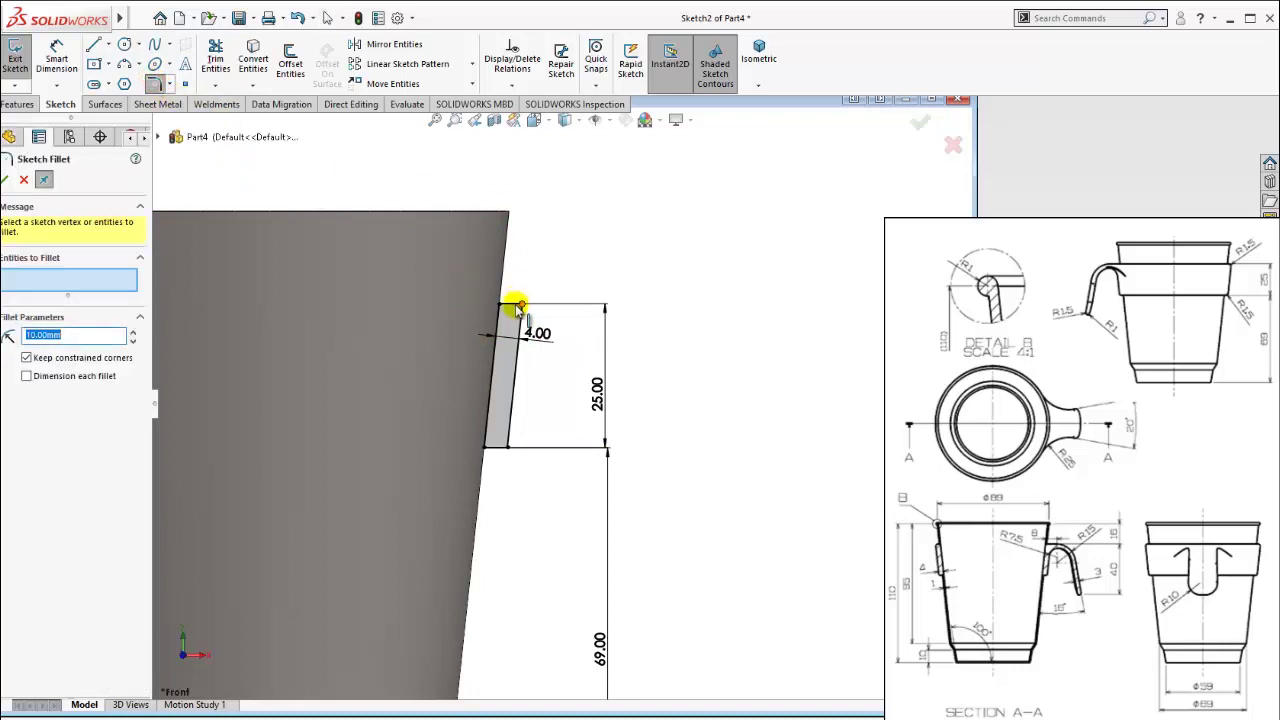
click(515, 320)
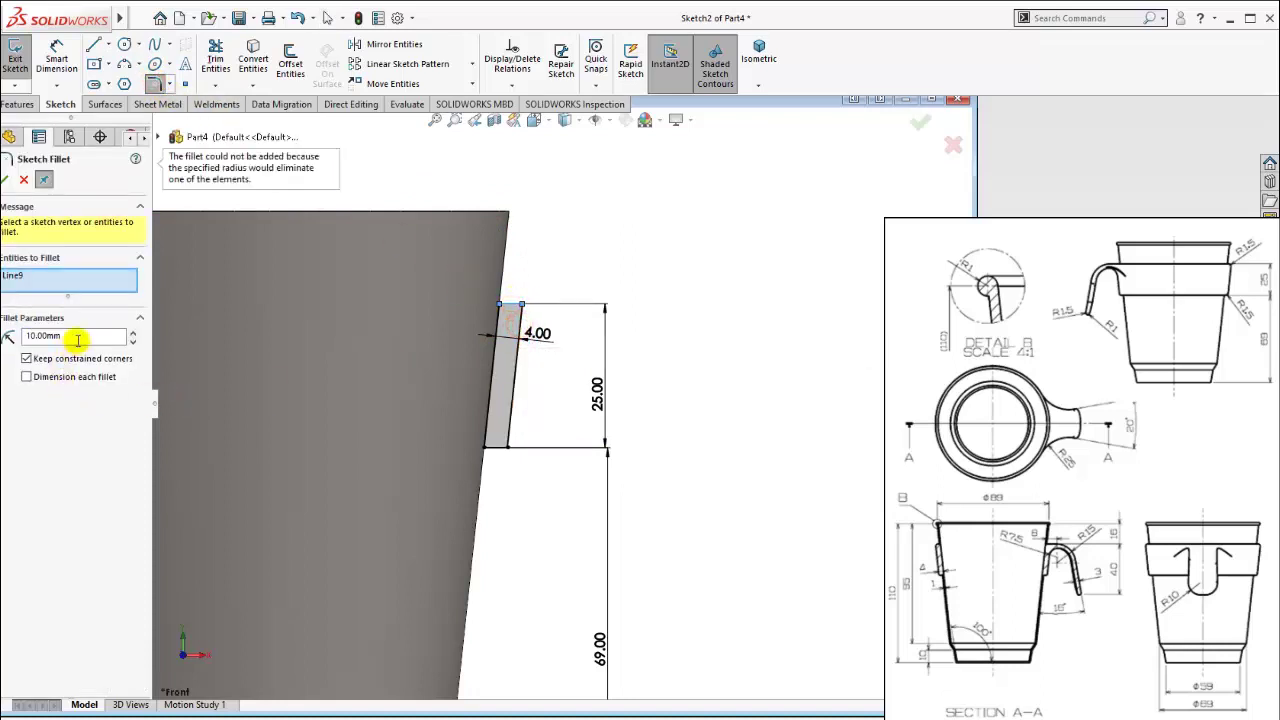
text(1.5)
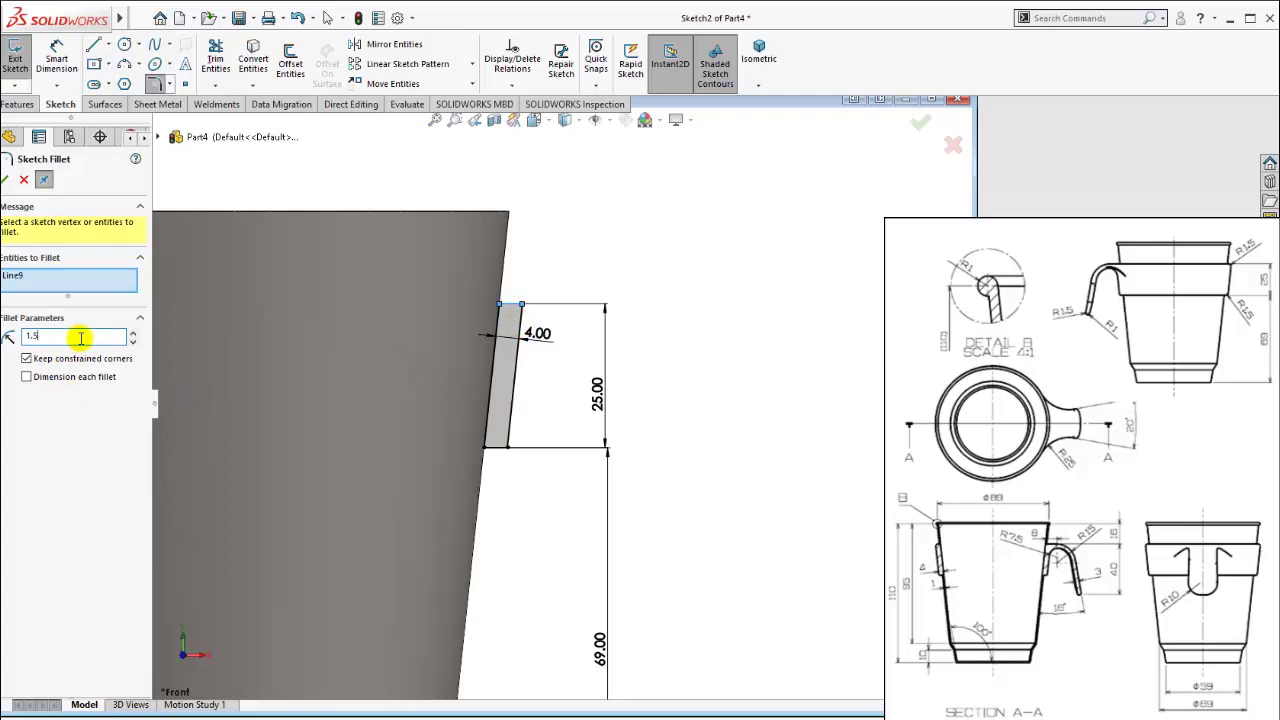
click(520, 308)
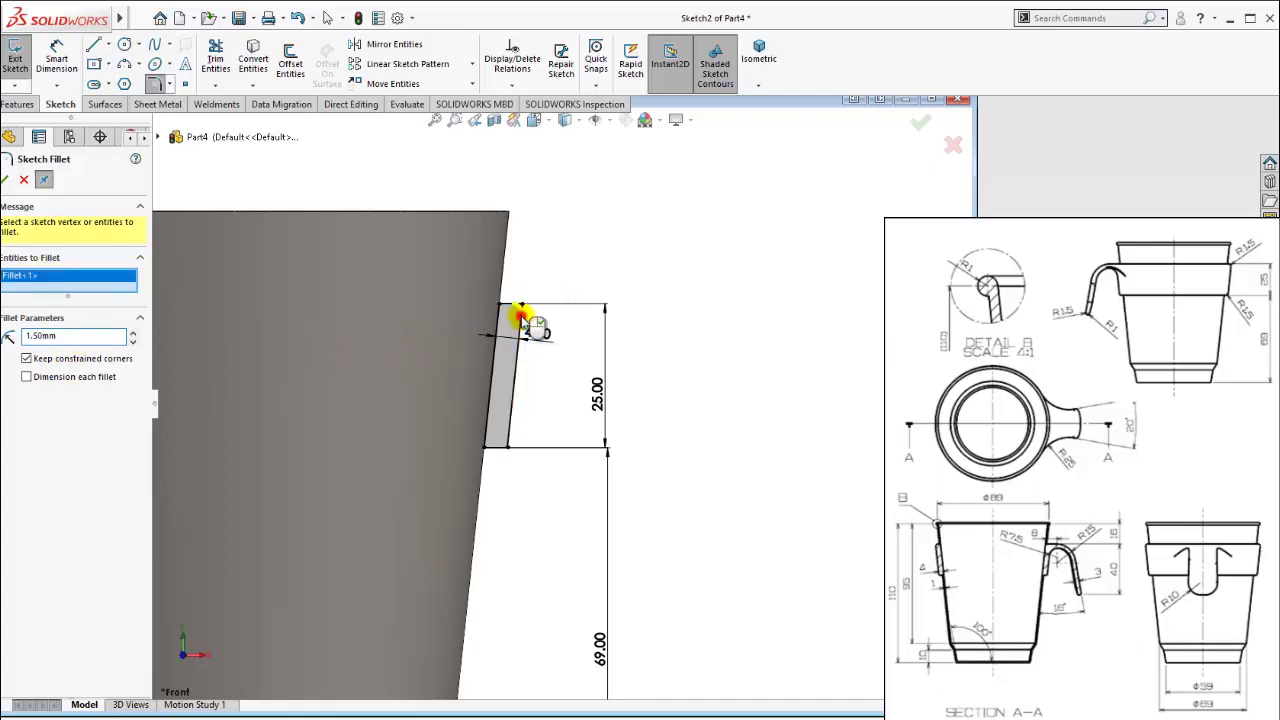
click(510, 432)
click(497, 447)
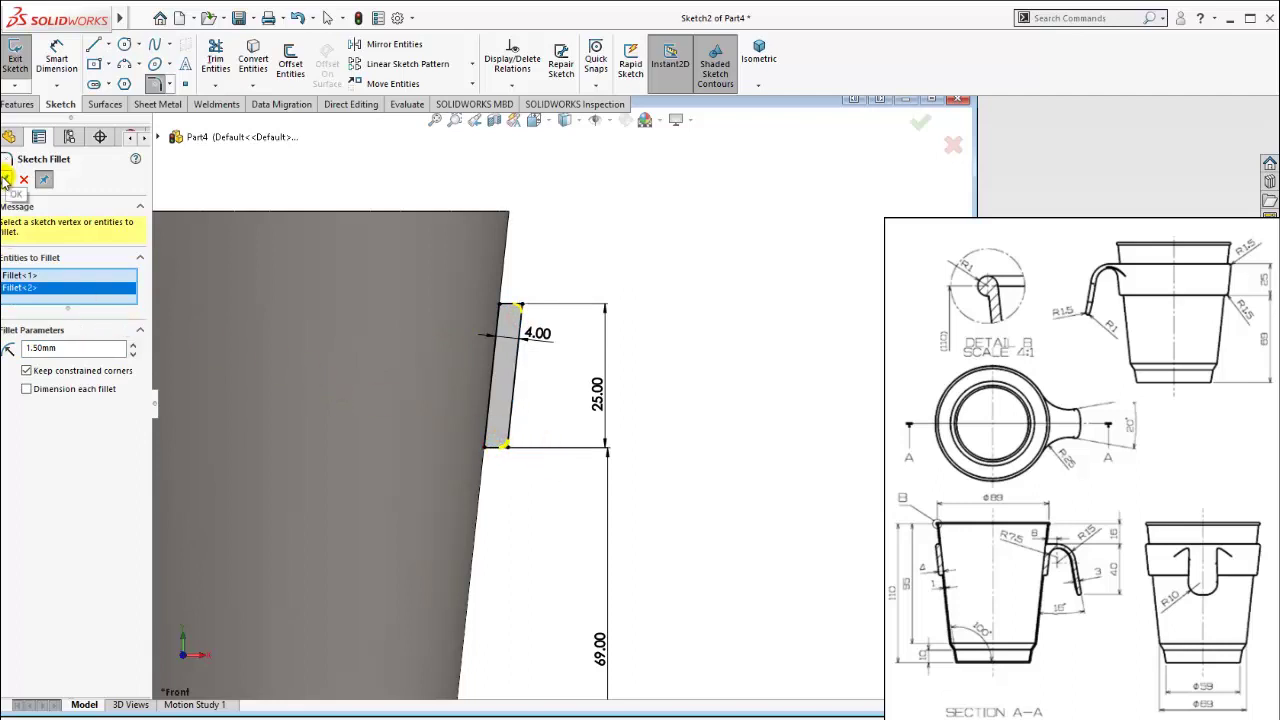
click(43, 181)
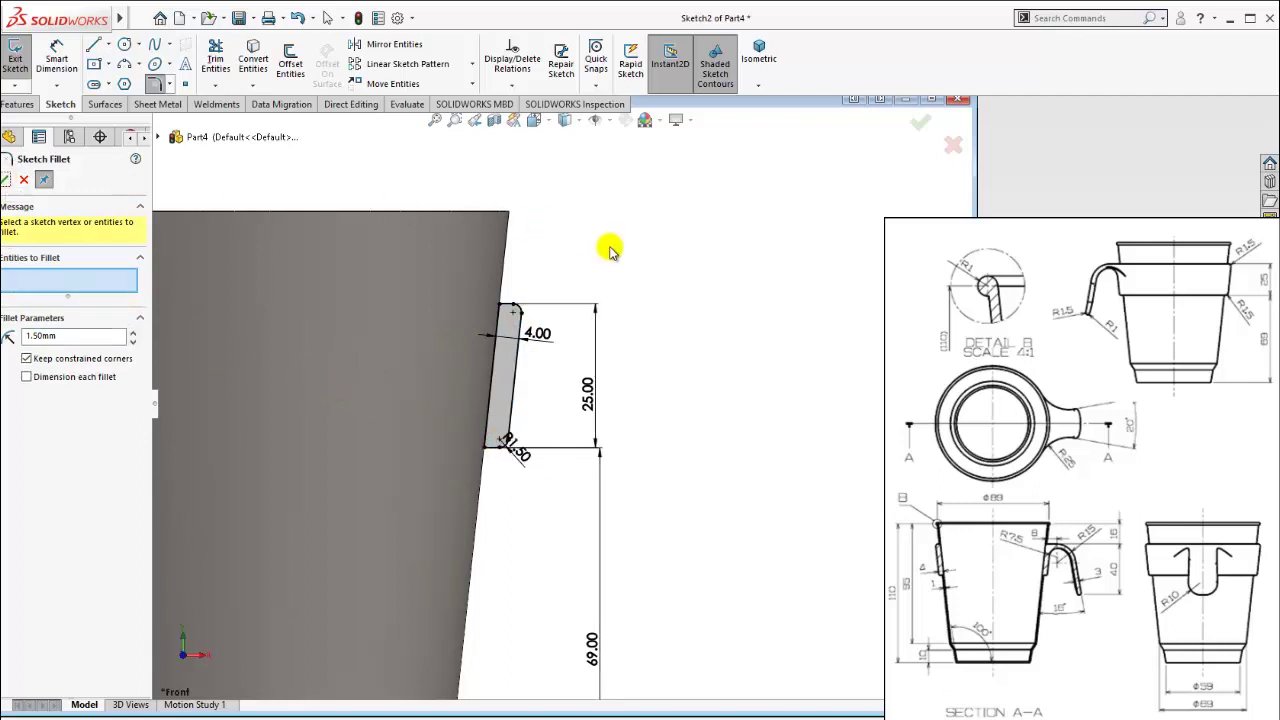
scroll(584, 288, up, 3)
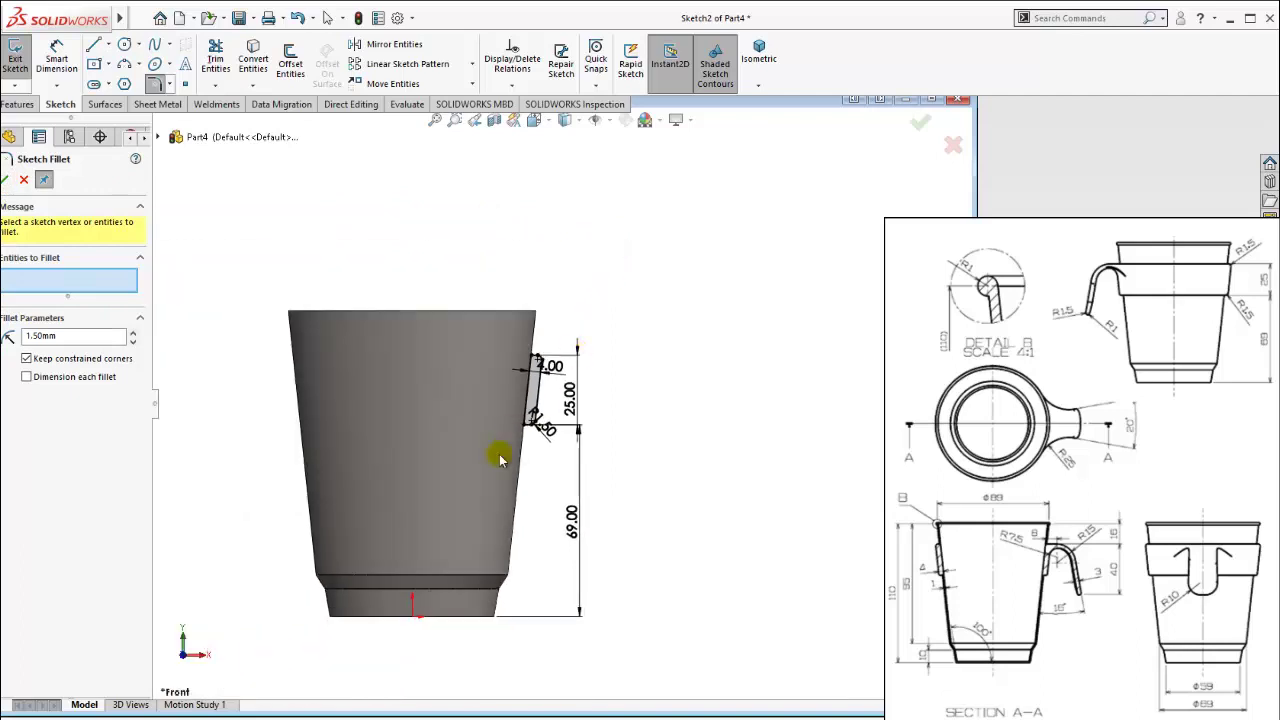
Draw a vertical centerline through the cup from its top midpoint to its bottom midpoint.
click(106, 46)
click(128, 82)
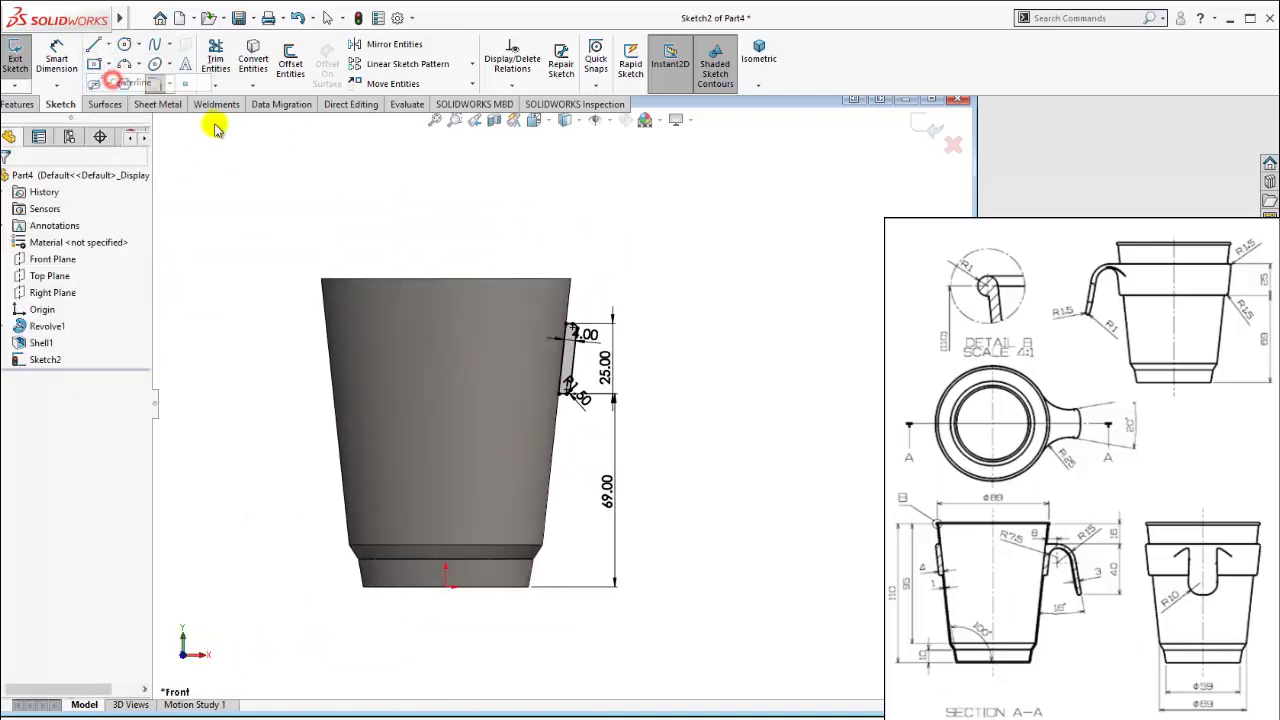
click(446, 280)
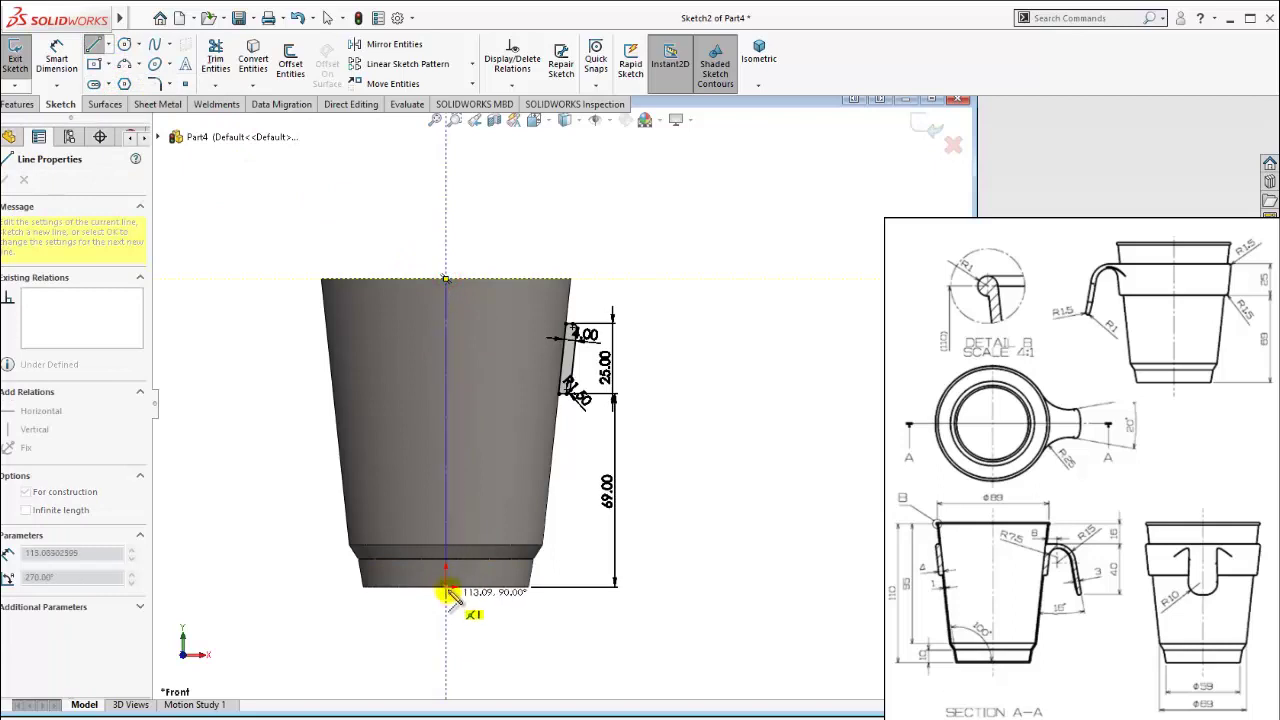
click(446, 587)
key(Escape)
Revolve the strip sketch 360° around the centerline as an unmerged body.
click(762, 58)
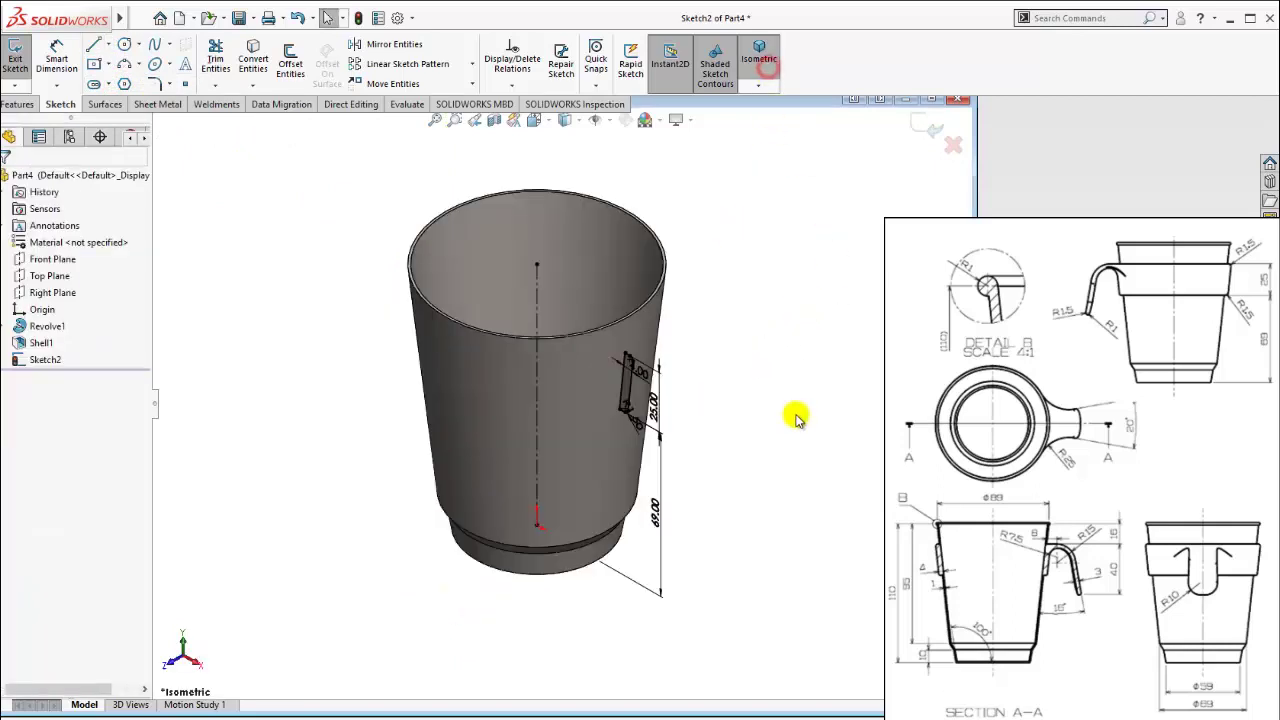
click(12, 102)
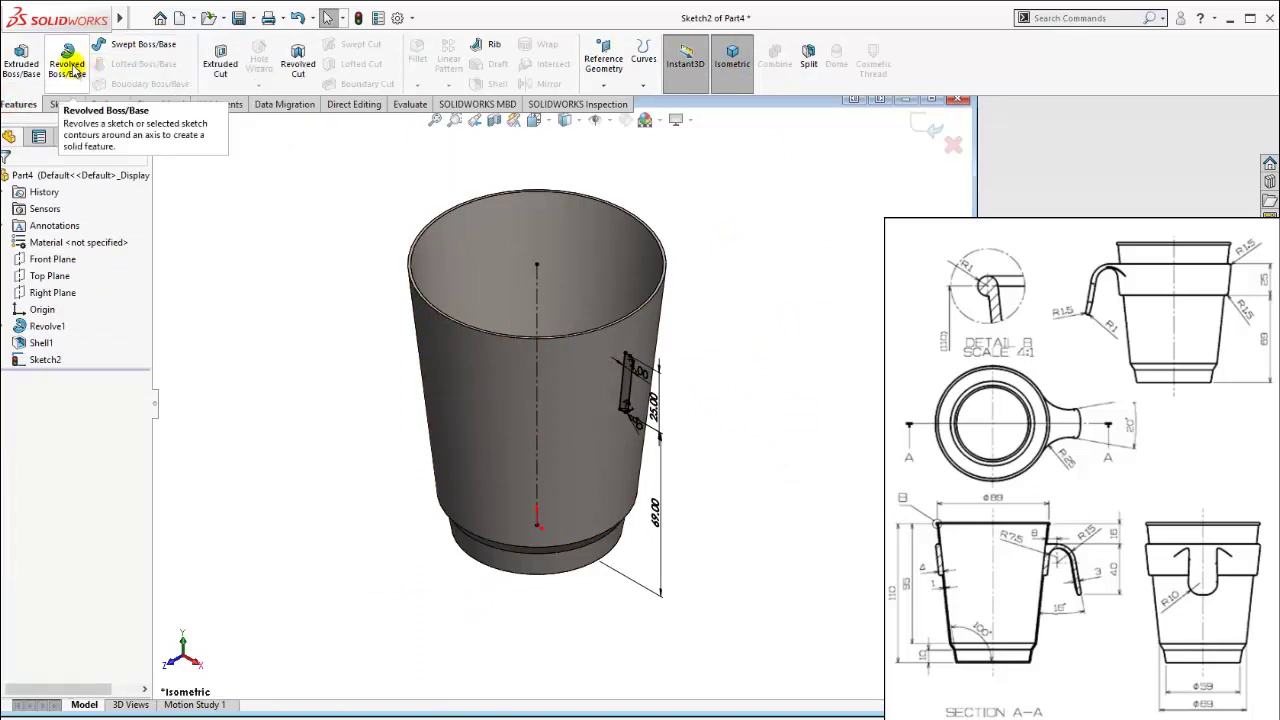
click(67, 64)
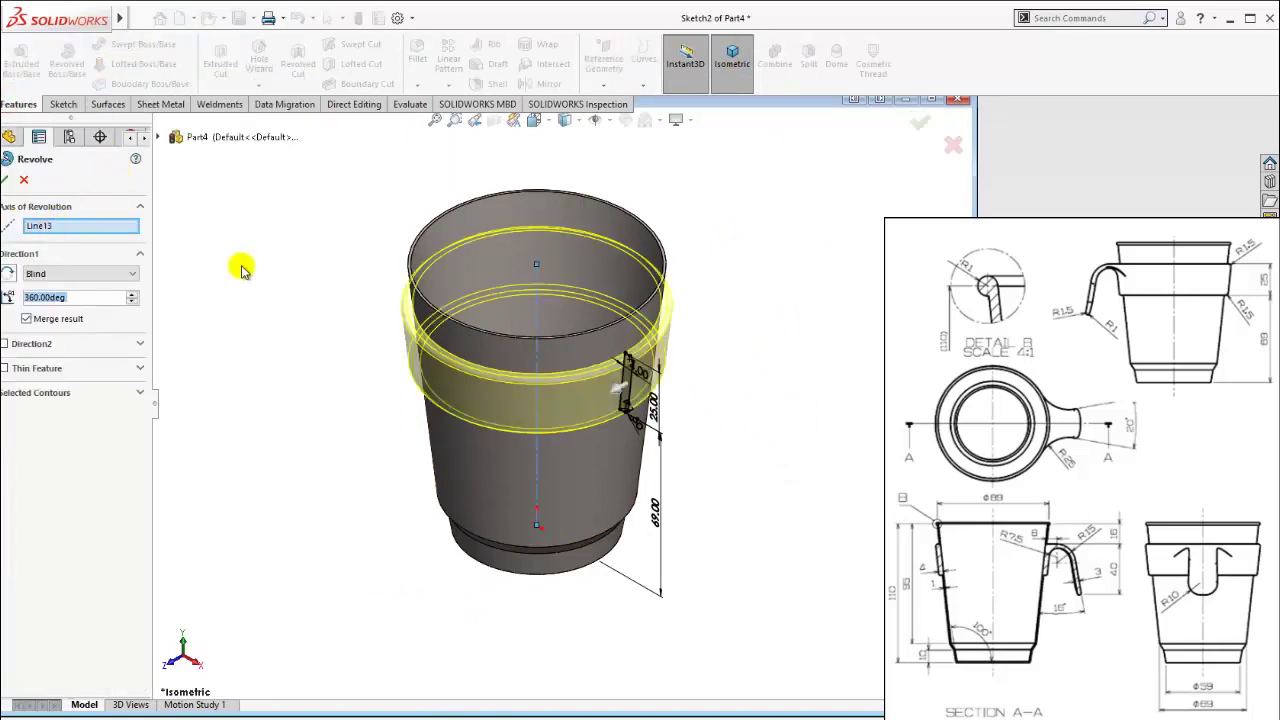
middle_drag(440, 340, 600, 343)
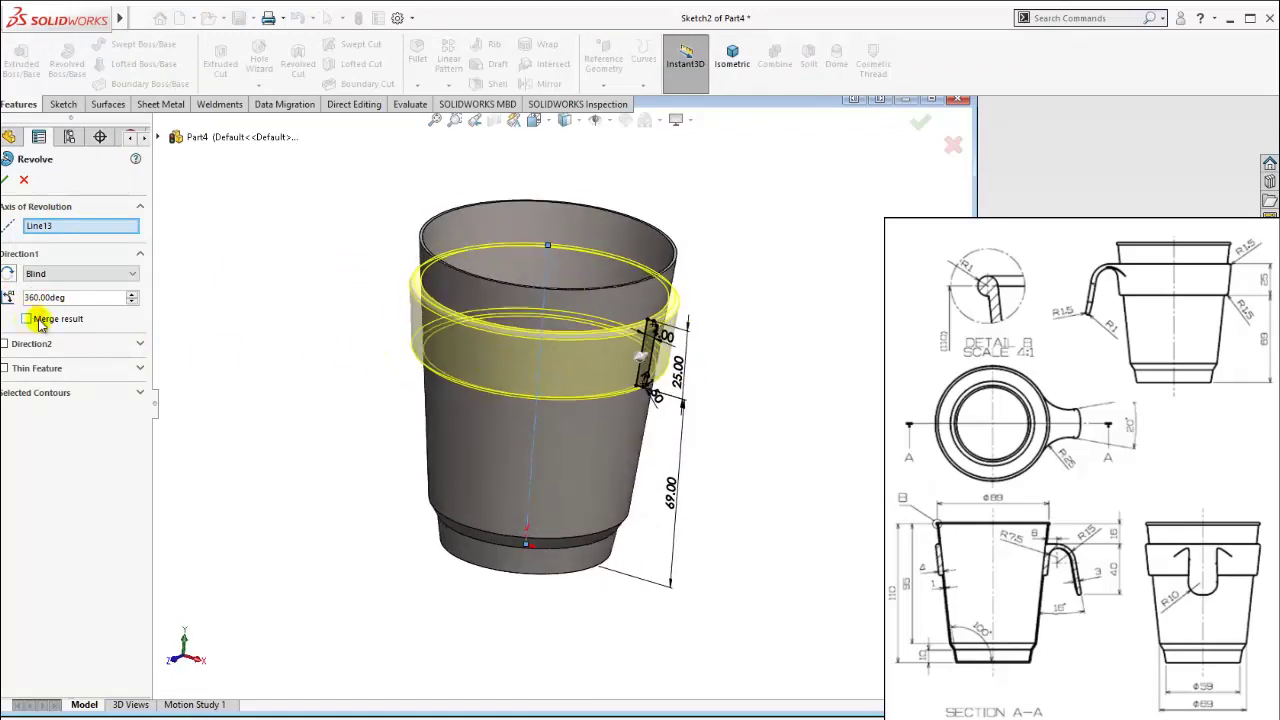
right_click(273, 240)
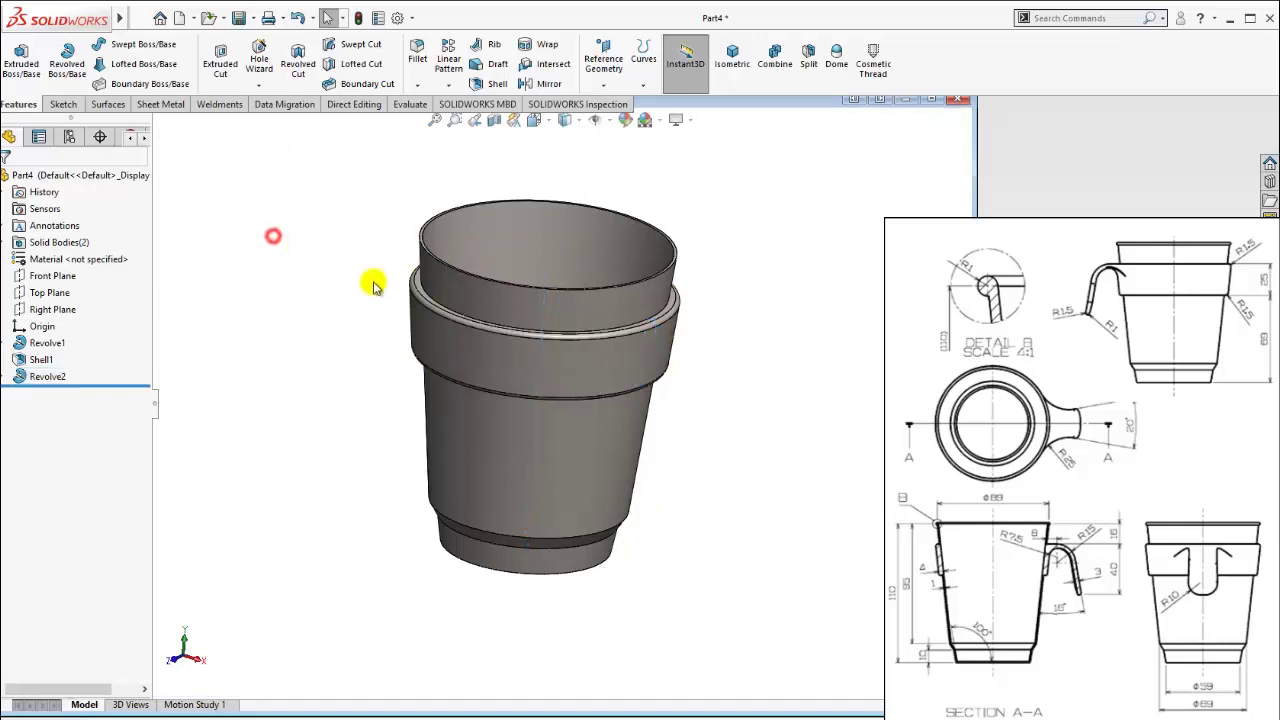
mouse_move(371, 280)
middle_down()
mouse_move(544, 395)
mouse_move(662, 362)
mouse_move(620, 357)
middle_up()
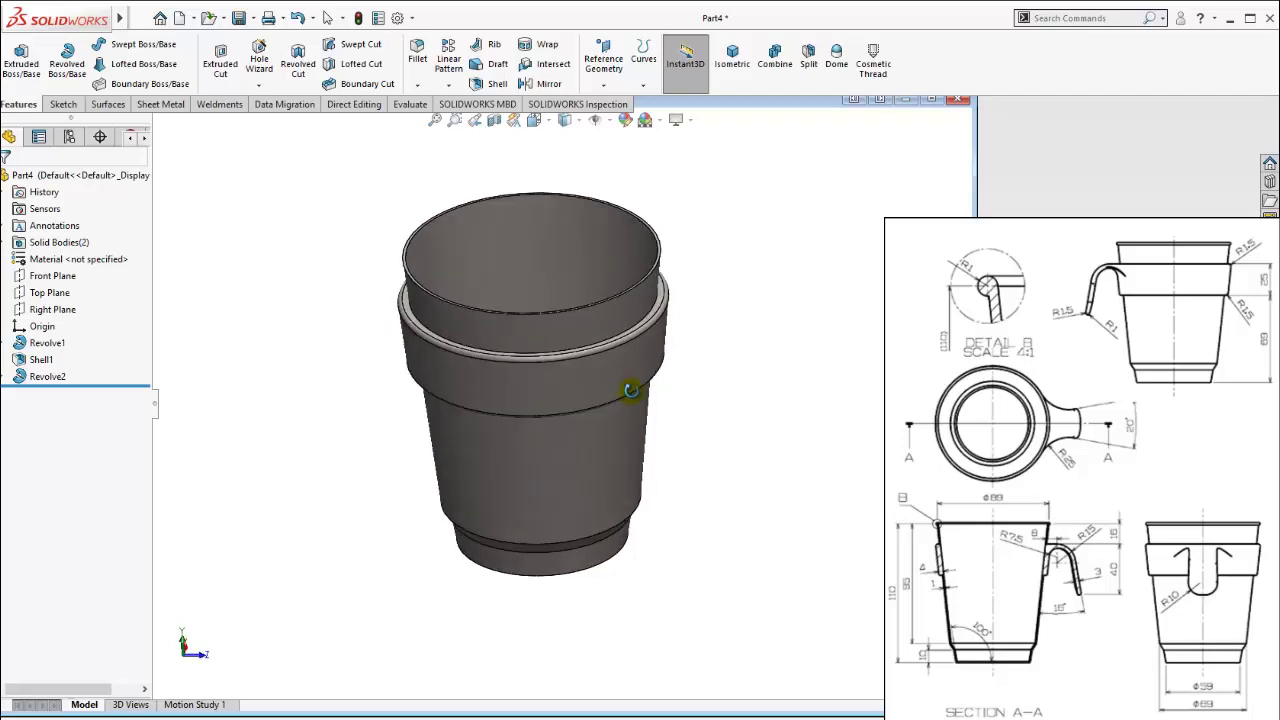
middle_drag(620, 357, 691, 386)
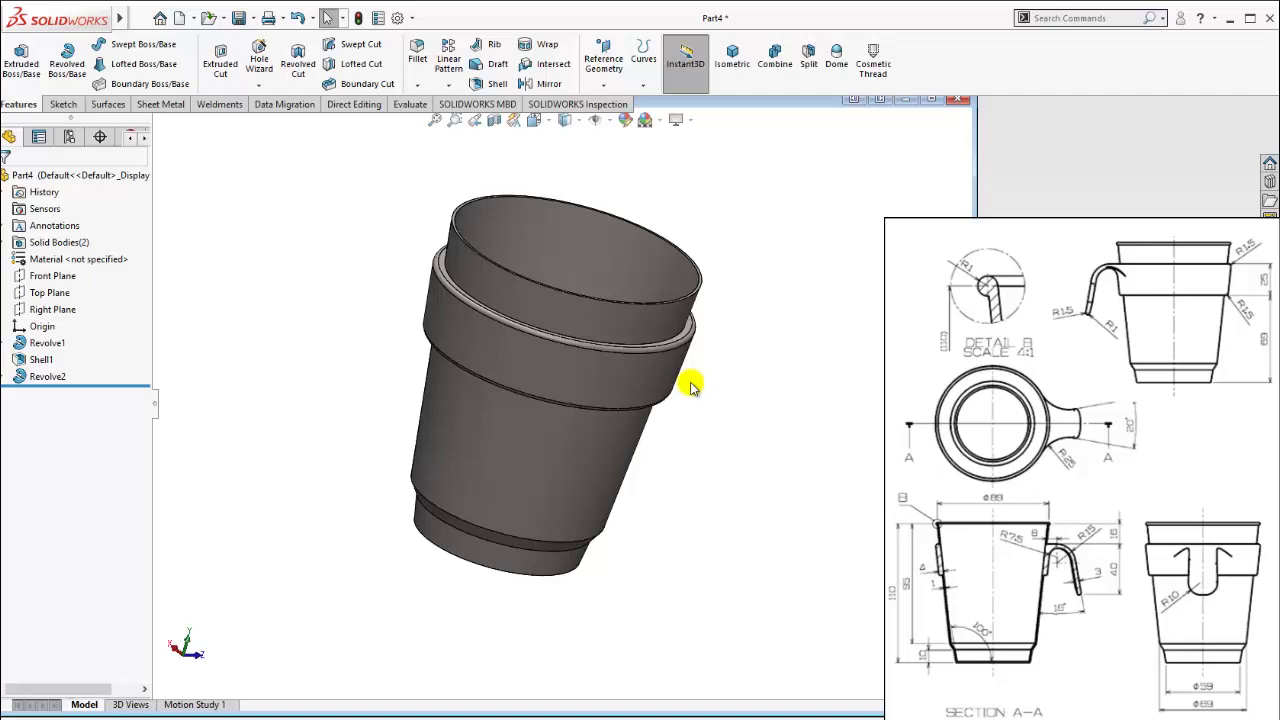
click(1188, 708)
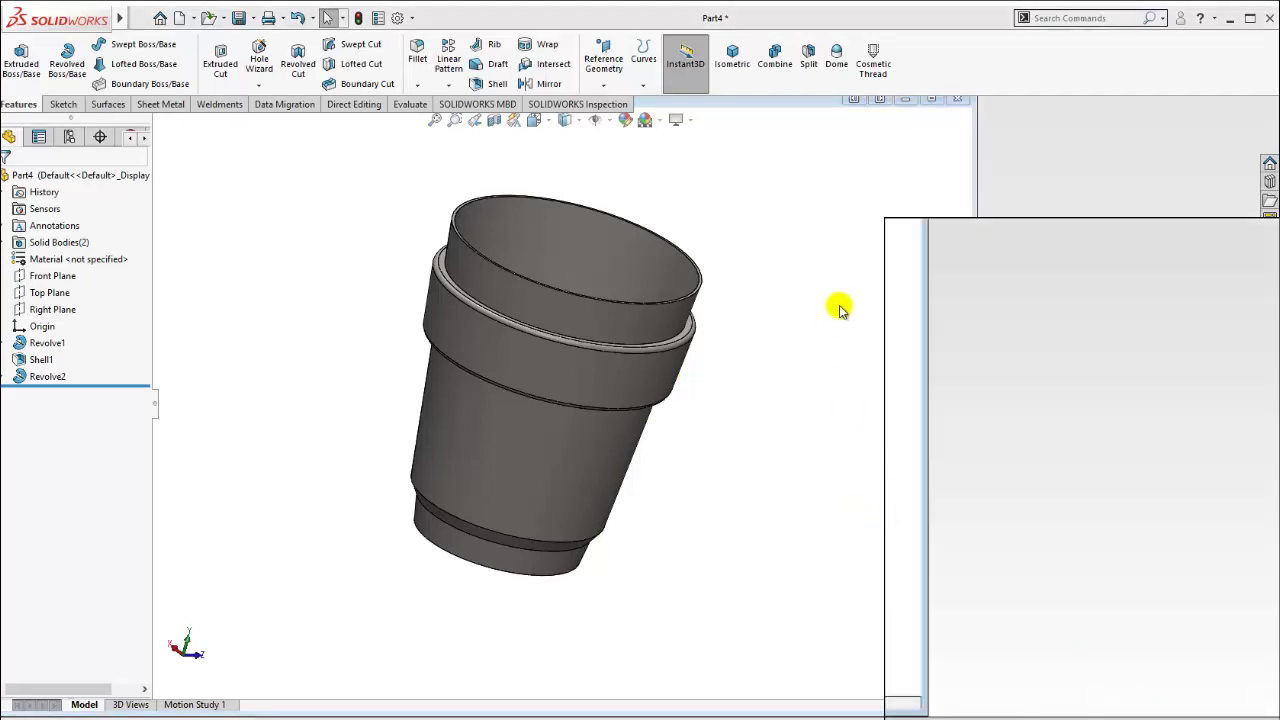
Hide the Shell1 cup body so only the Revolve2 ring body shows.
click(733, 58)
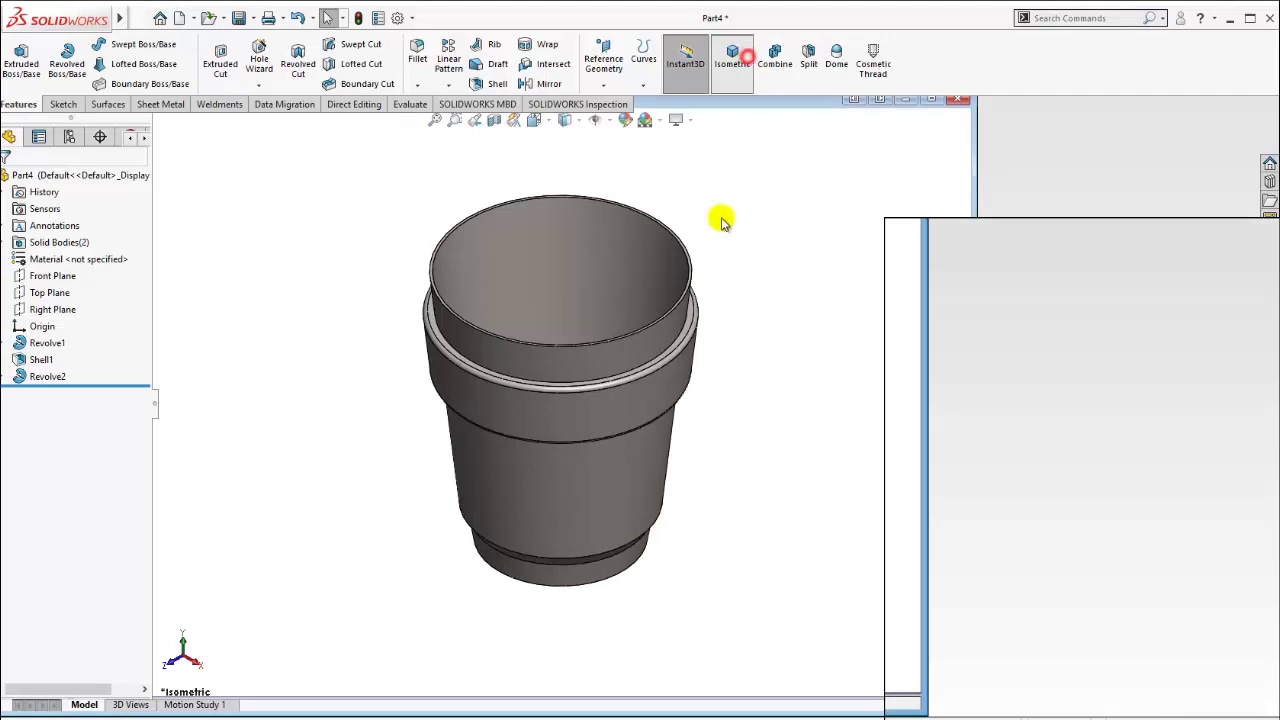
click(65, 310)
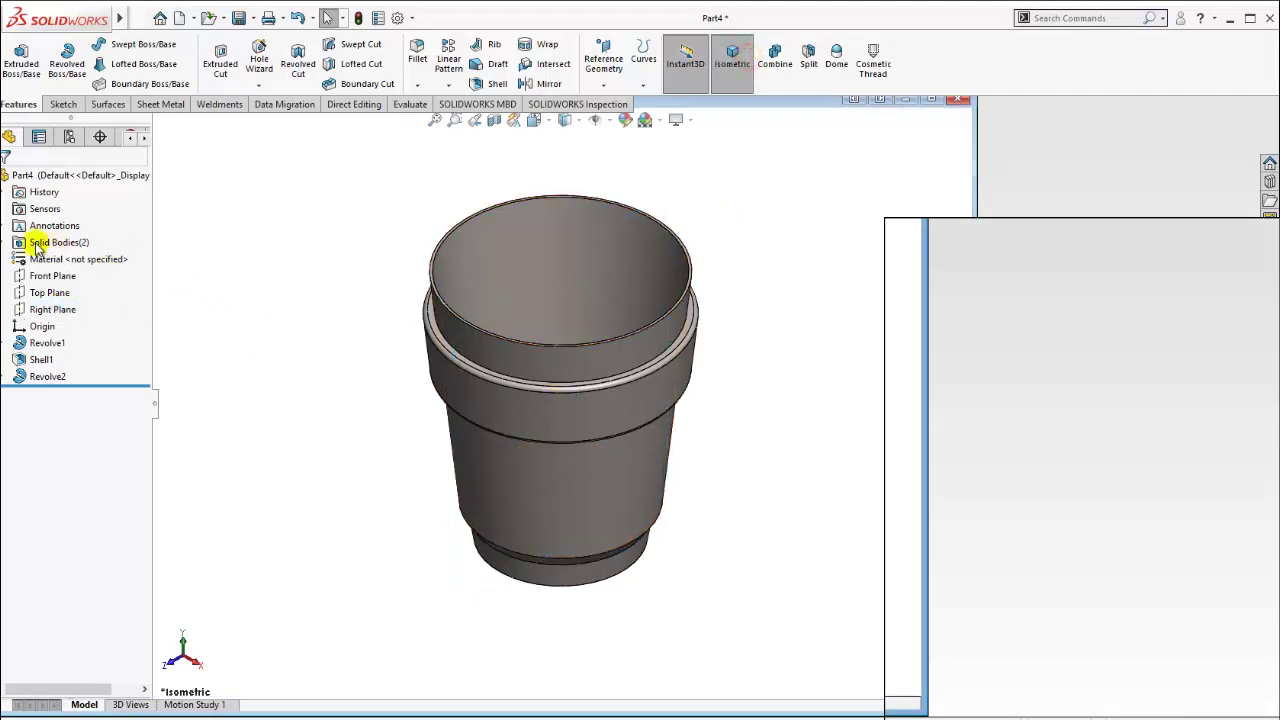
double_click(40, 243)
click(62, 262)
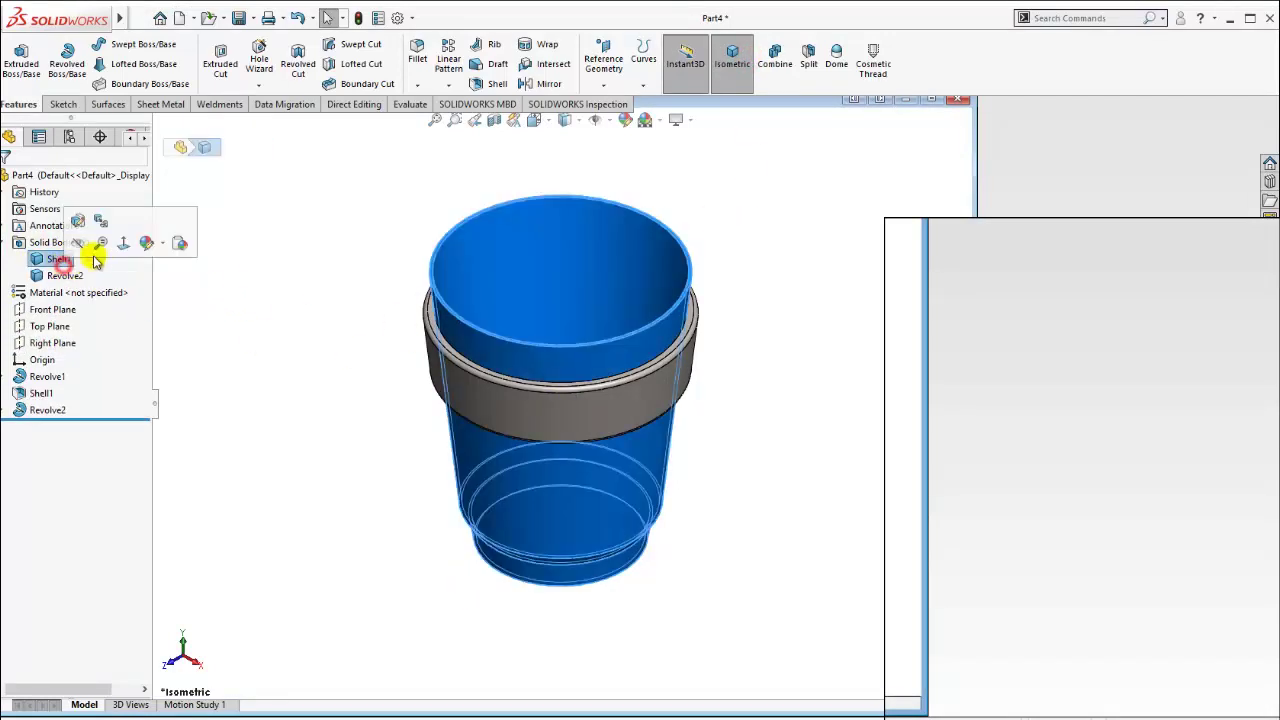
click(84, 244)
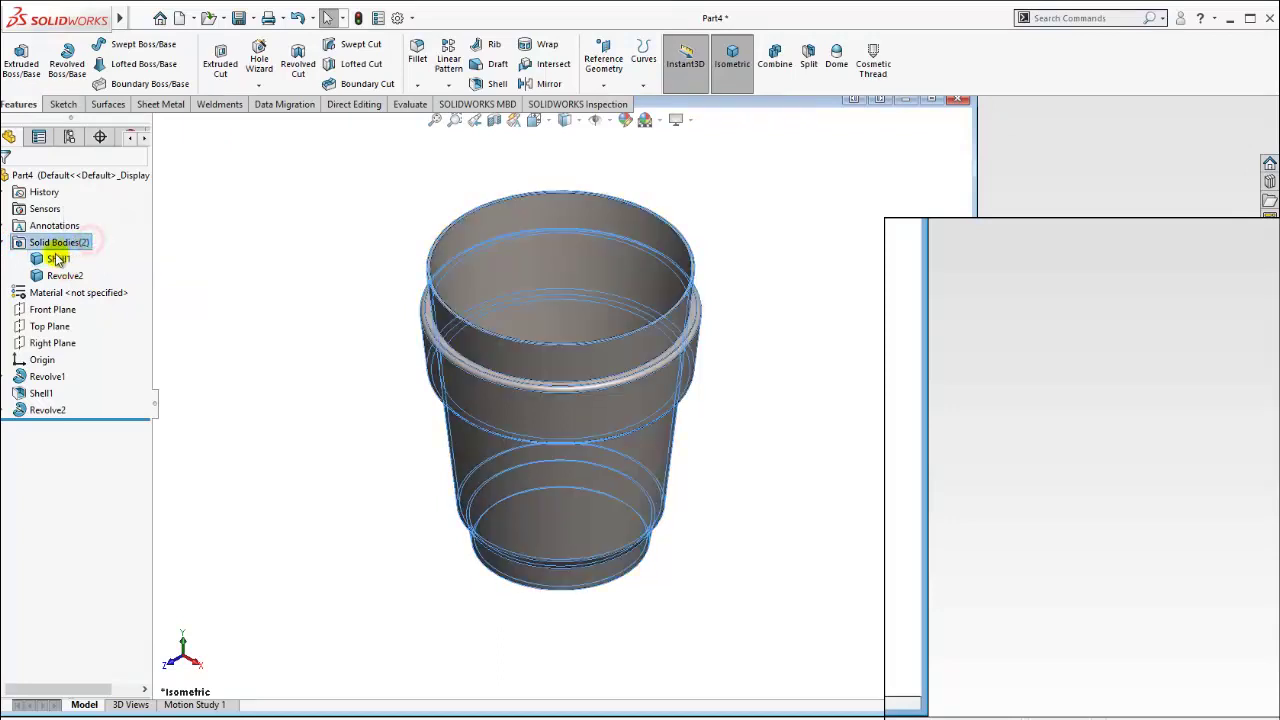
click(58, 259)
click(72, 228)
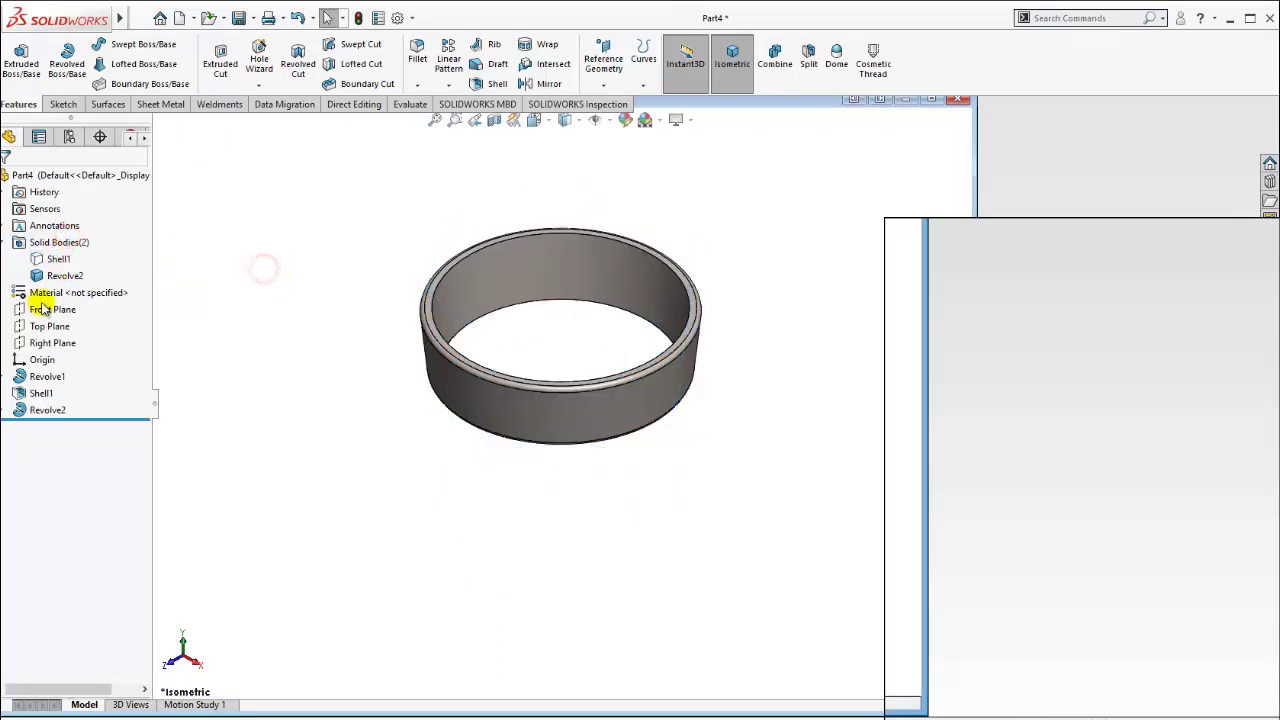
click(62, 275)
click(383, 358)
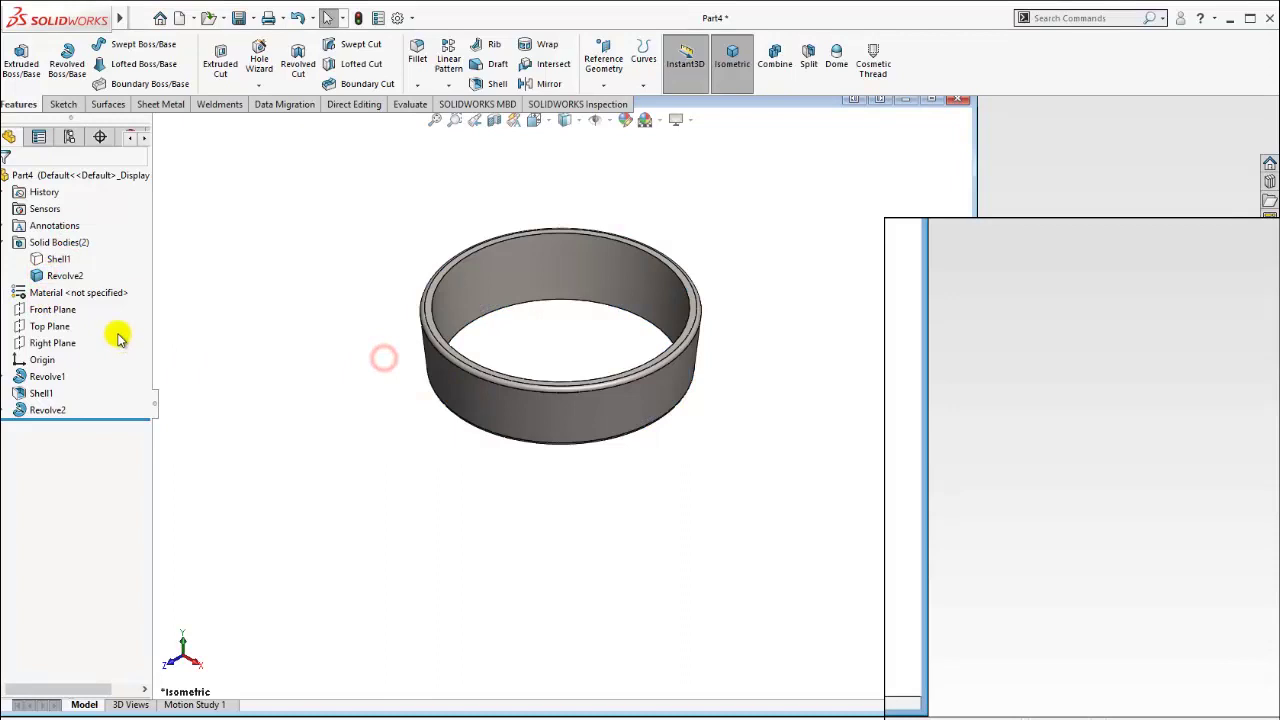
Start a new sketch on the ring's top face, viewed normal to it.
click(50, 310)
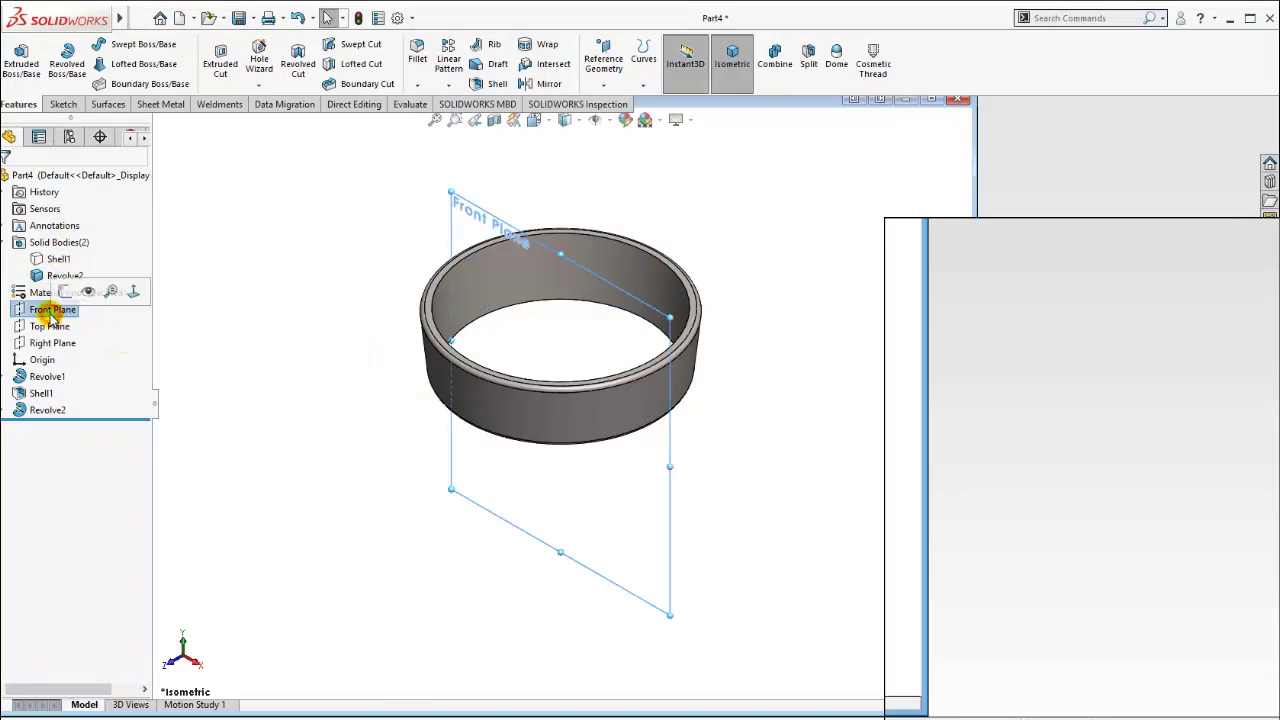
click(523, 337)
scroll(505, 355, down, 4)
click(476, 400)
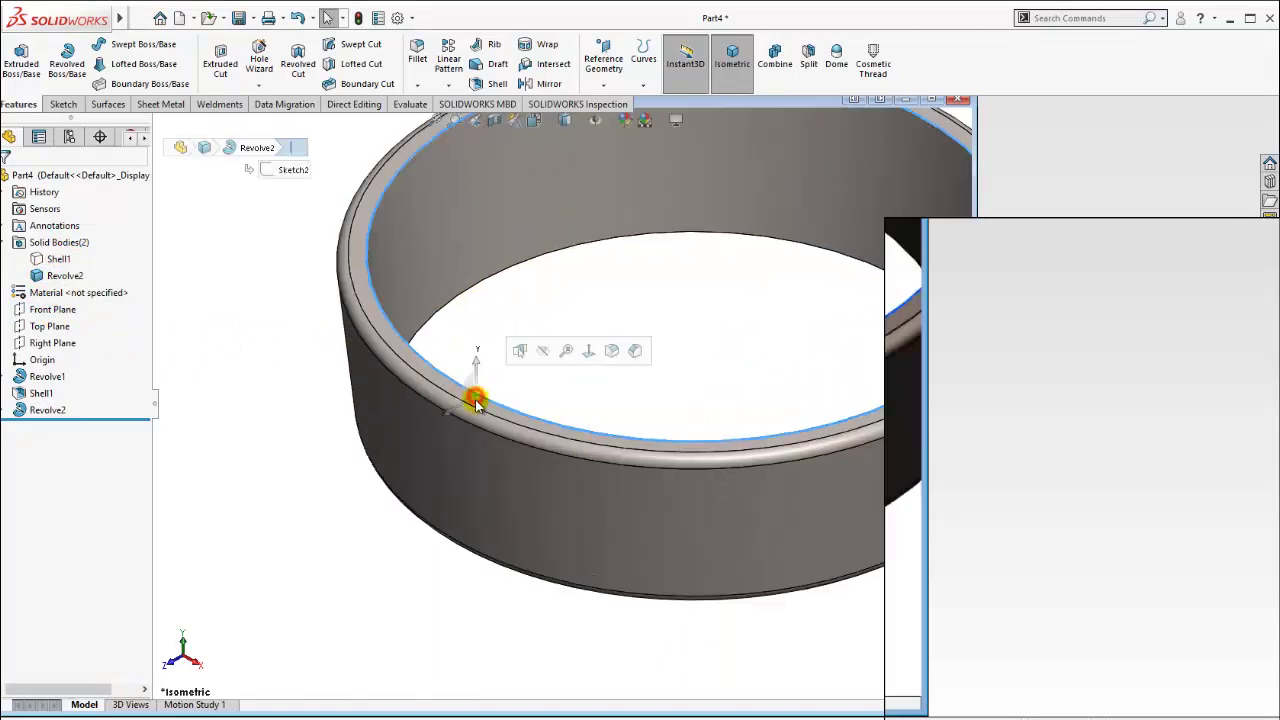
click(476, 403)
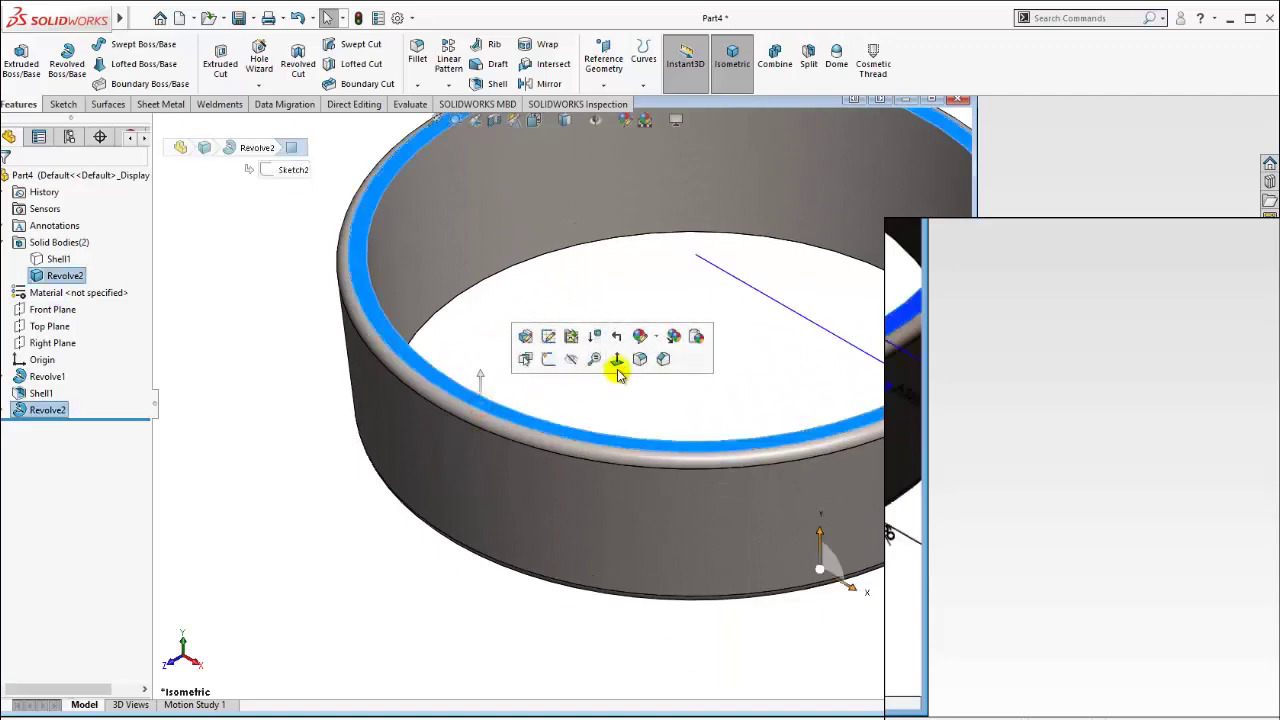
click(621, 365)
scroll(550, 585, down, 2)
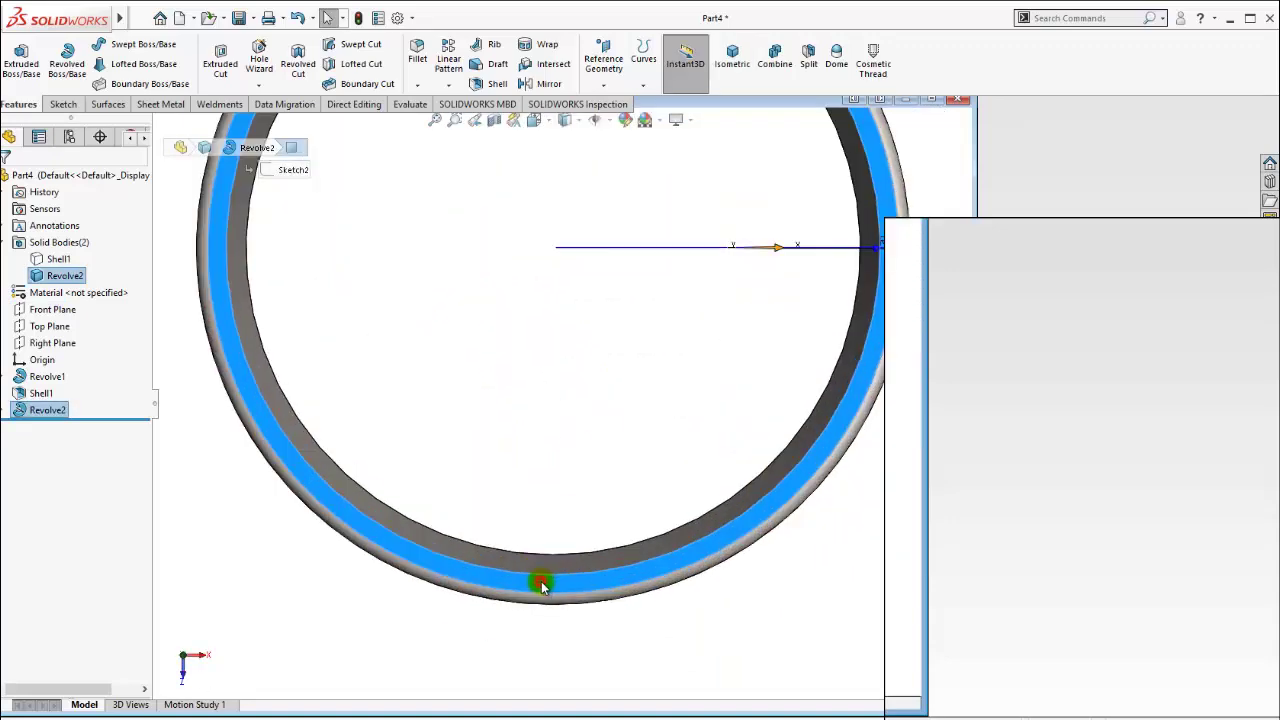
click(541, 586)
click(606, 534)
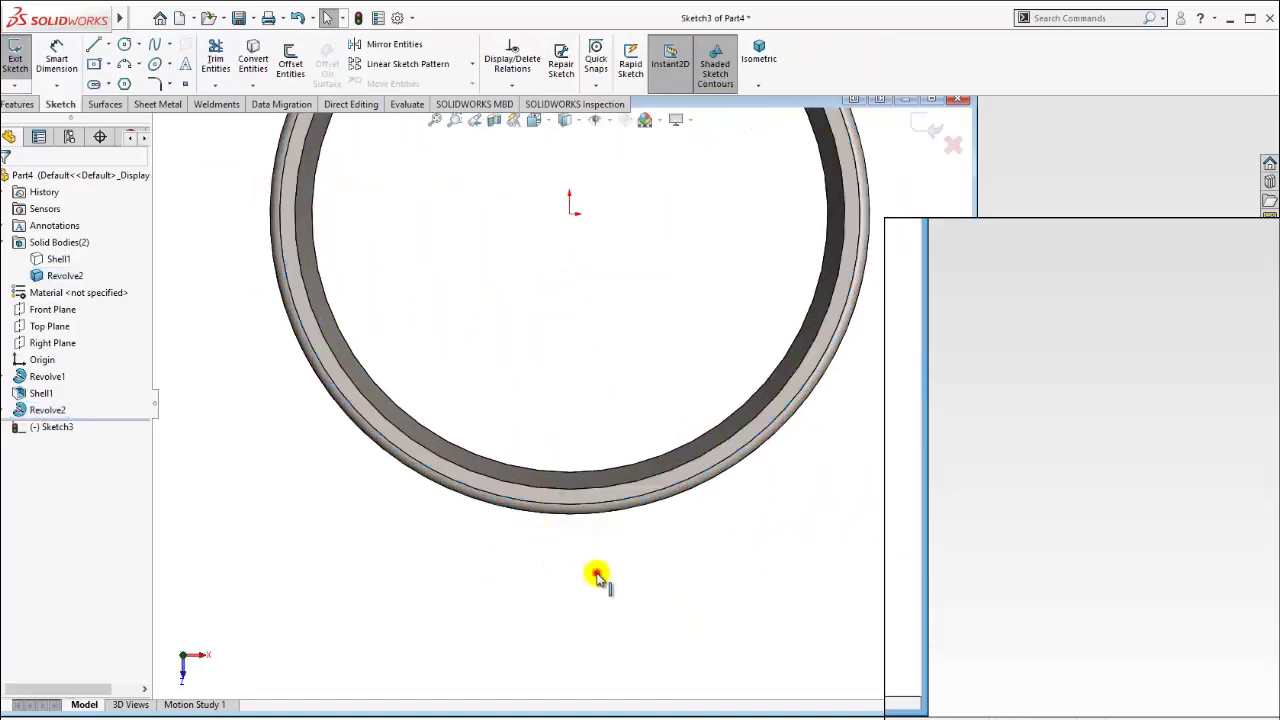
Convert the ring's inner top edge into a 42.82 mm radius sketch circle.
click(596, 577)
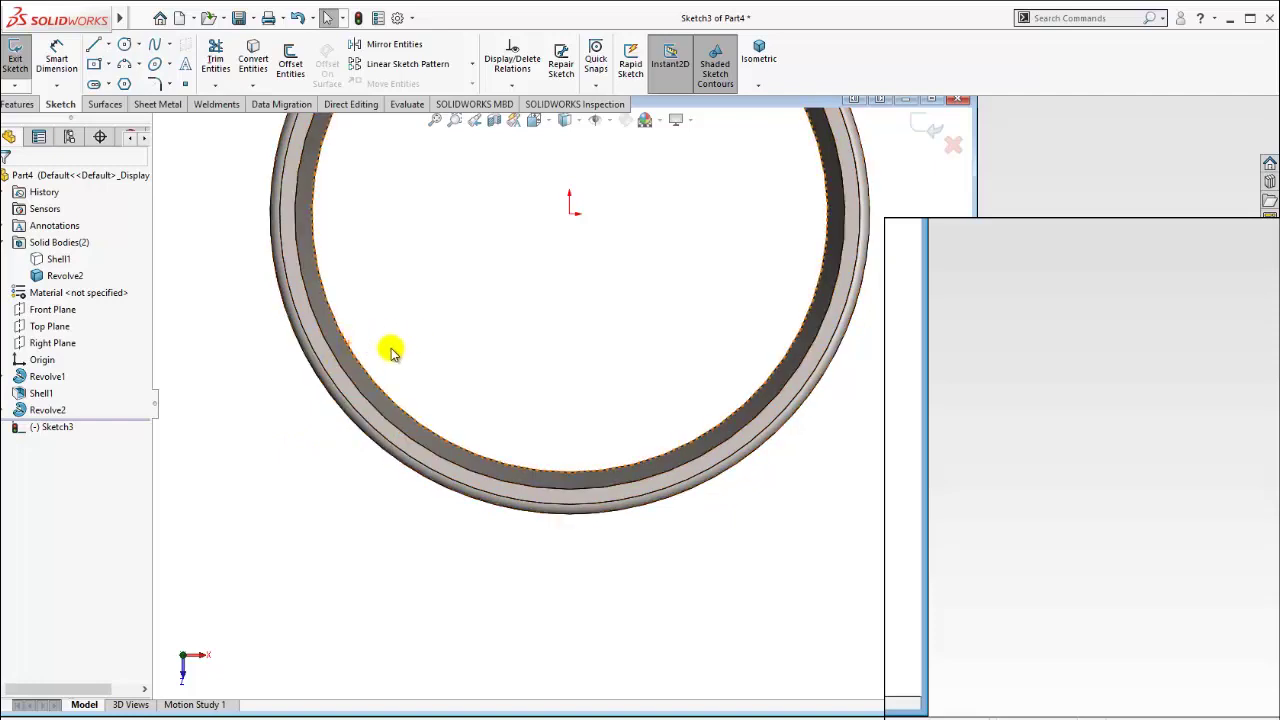
click(341, 367)
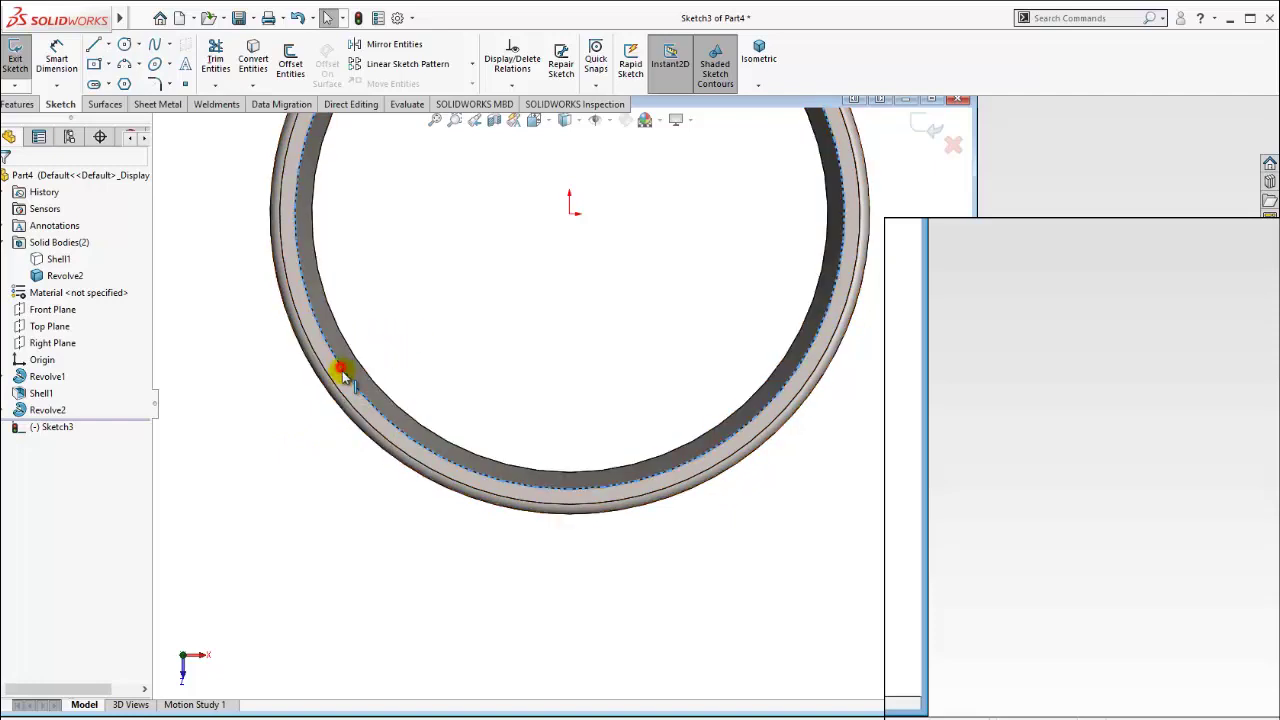
click(245, 60)
scroll(466, 277, up, 2)
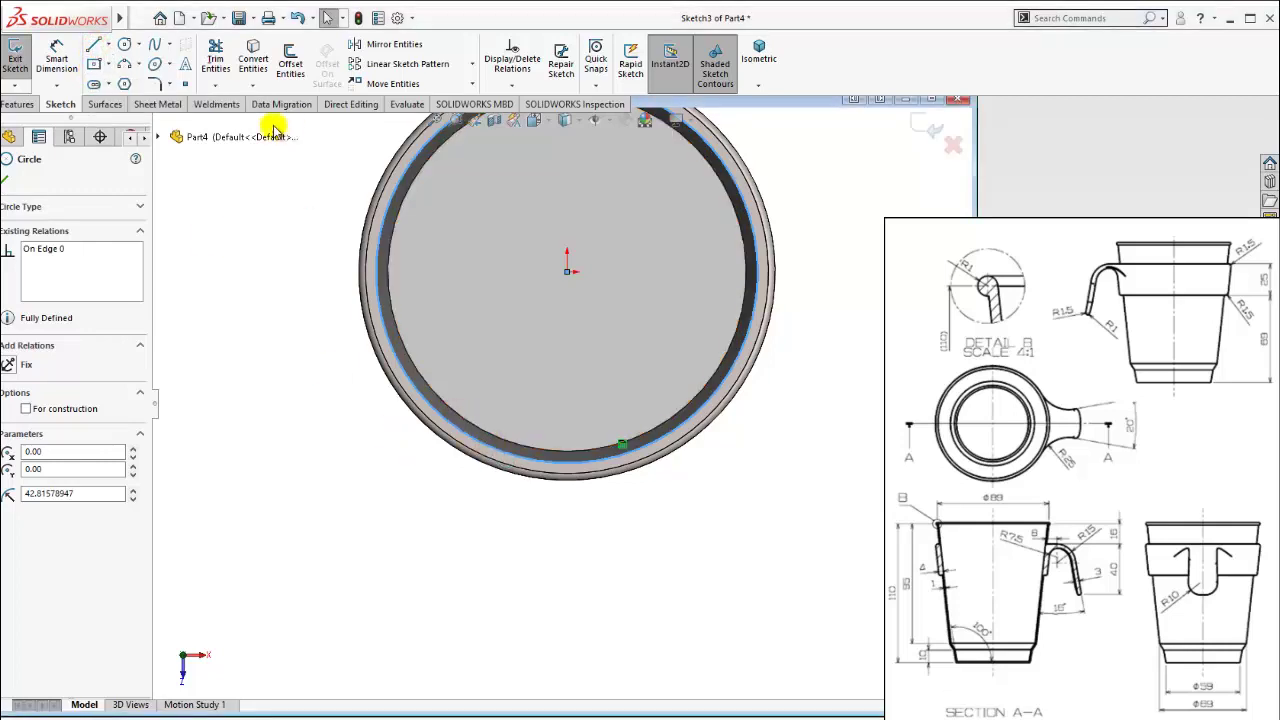
Draw a three-sided handle outline from the circle down below the ring and back up.
click(99, 50)
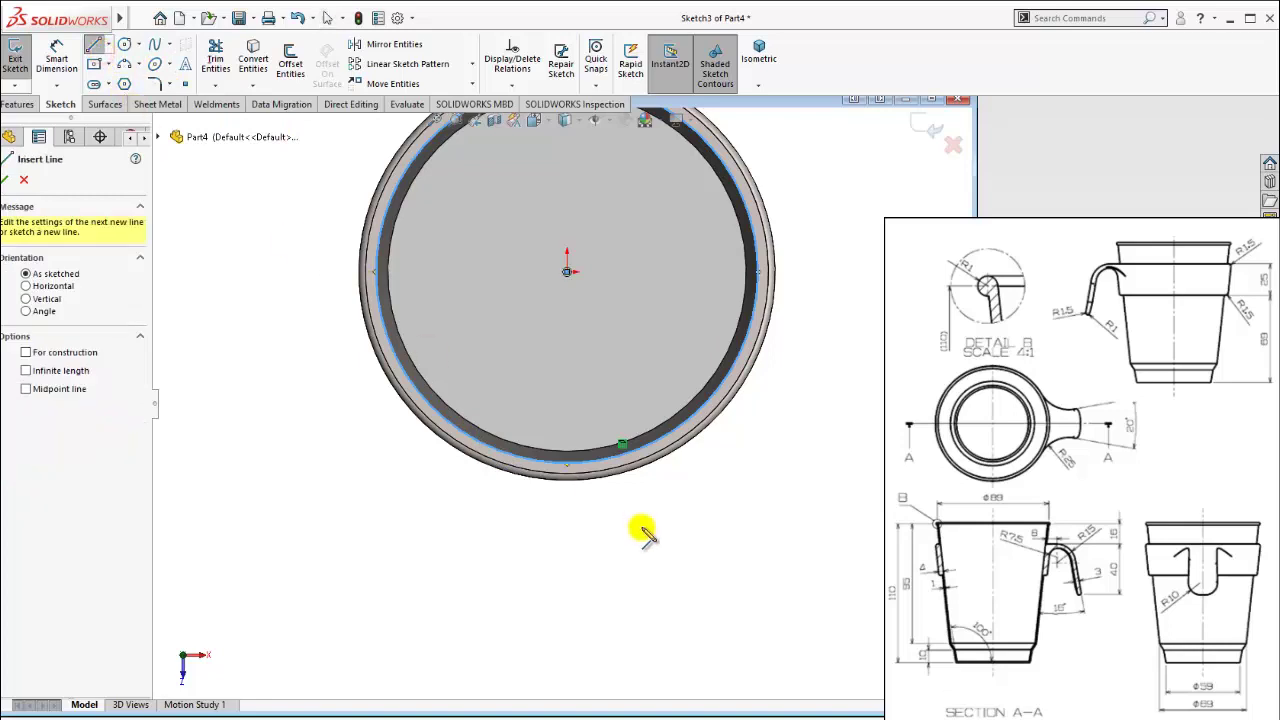
click(489, 445)
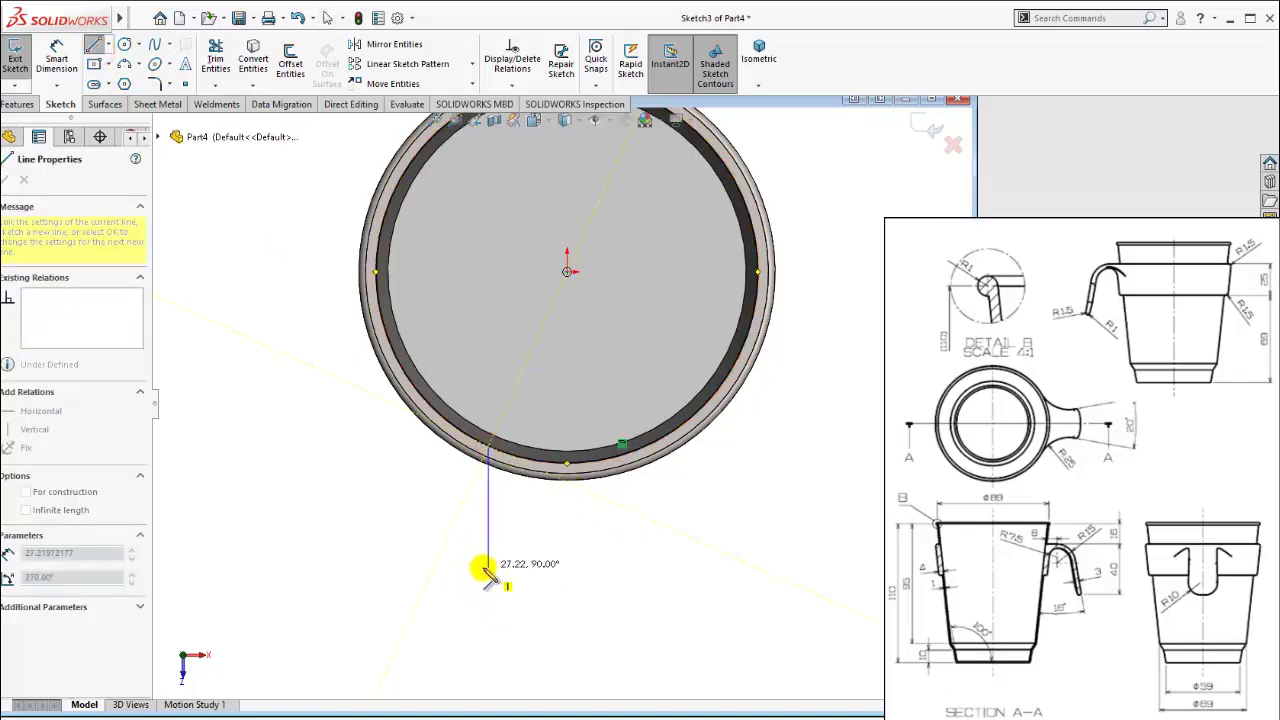
click(488, 575)
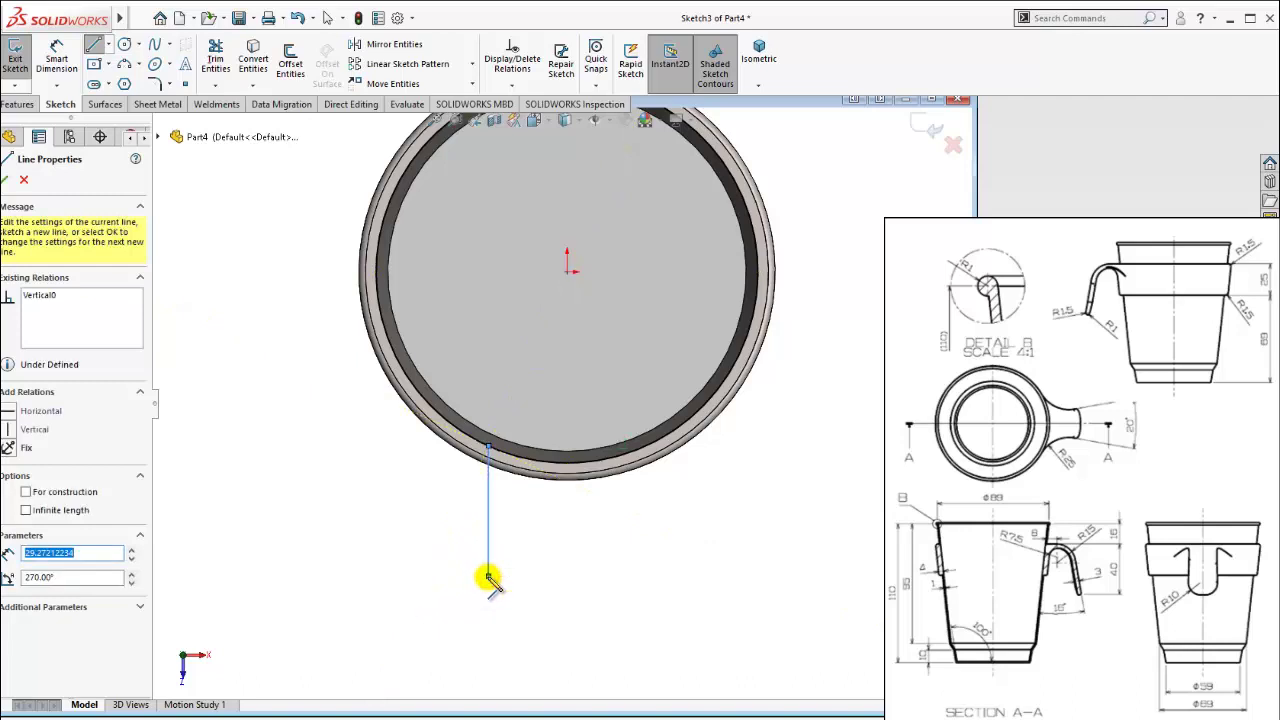
click(681, 576)
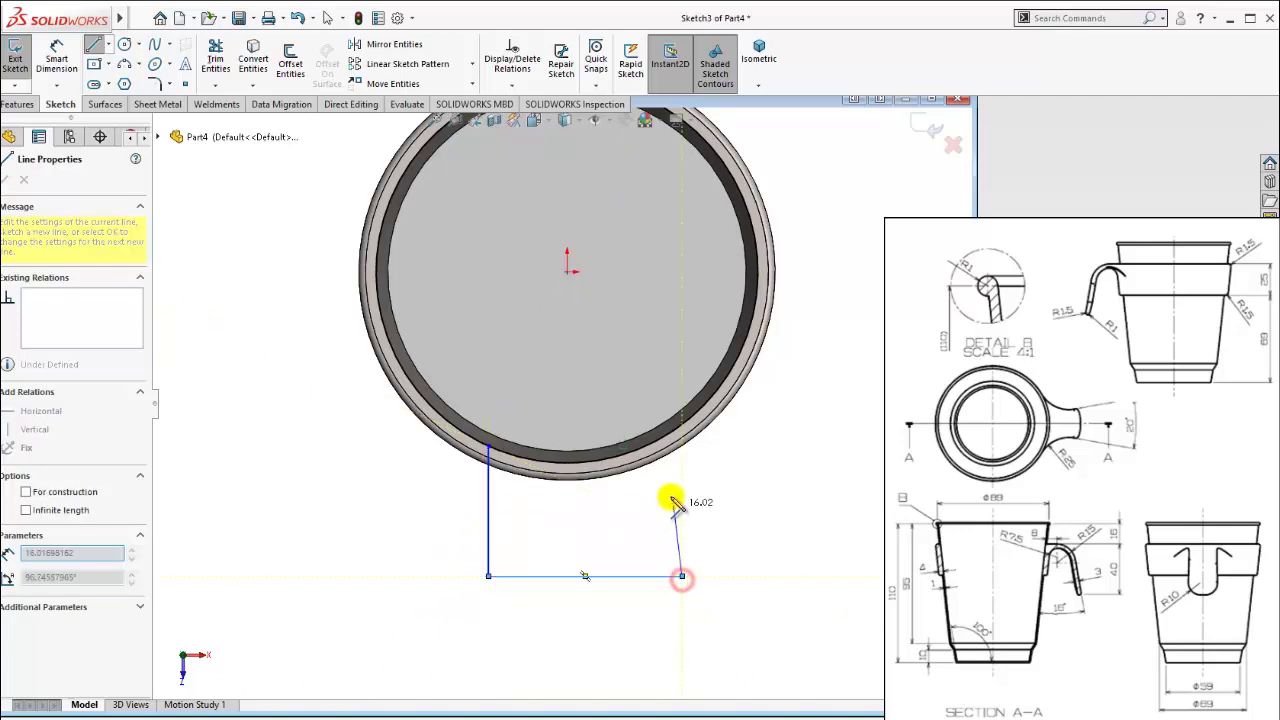
click(681, 424)
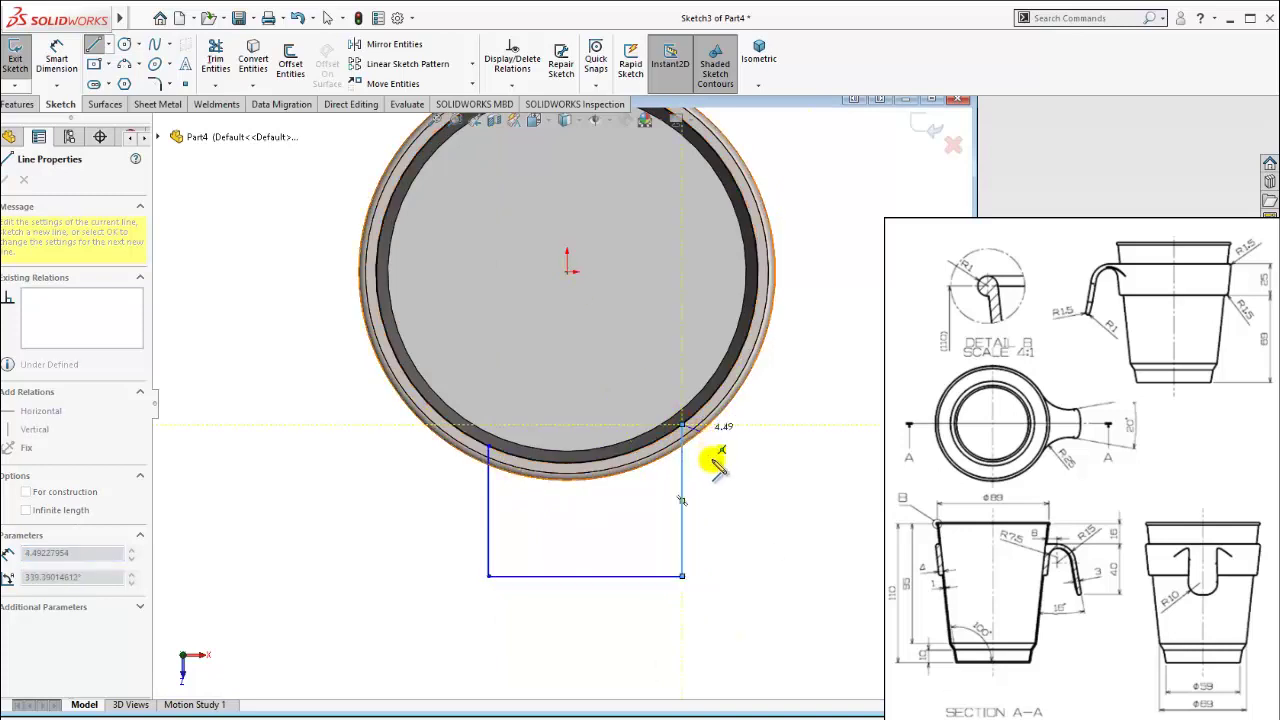
key(Escape)
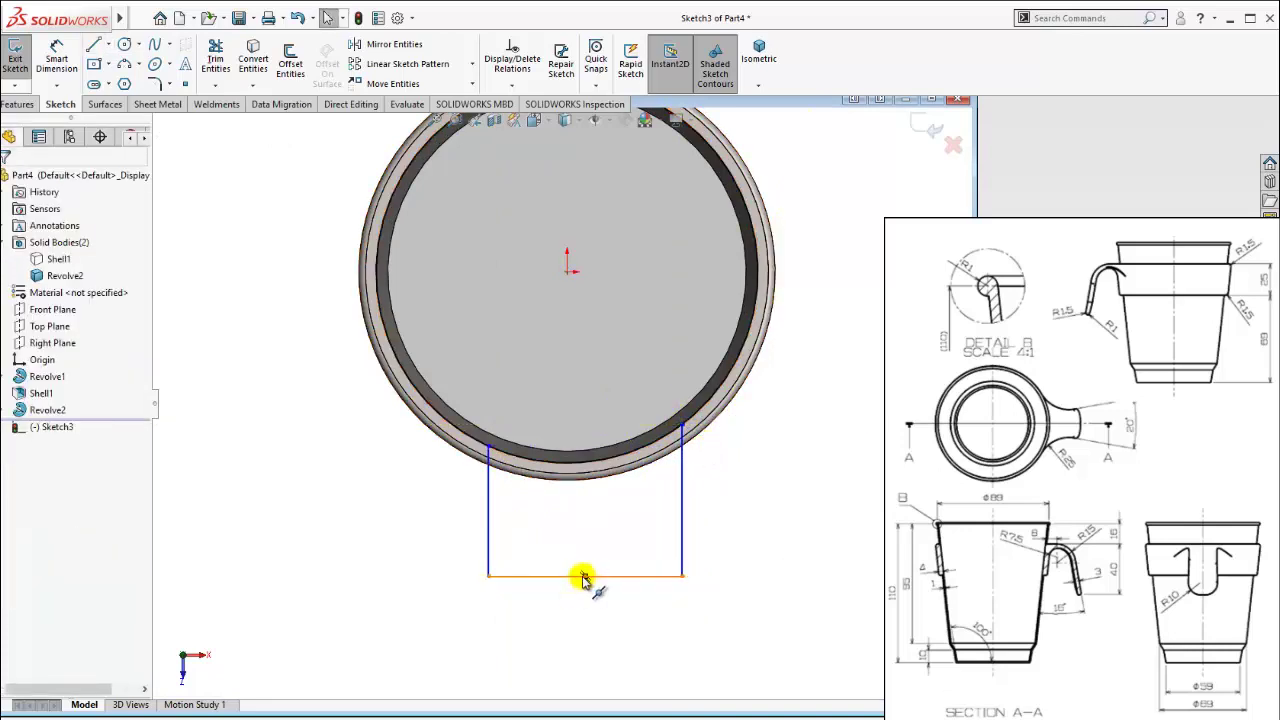
Add a Vertical relation centring the bottom line's midpoint under the origin.
click(585, 577)
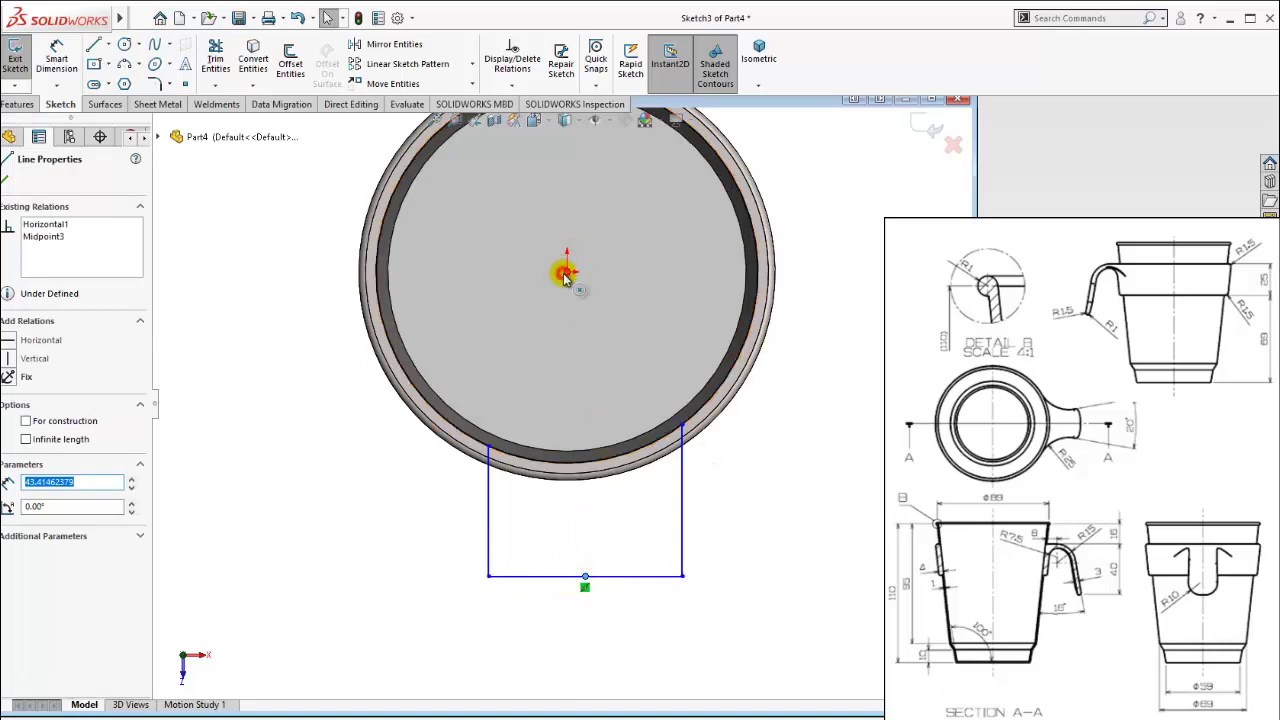
click(567, 271)
click(10, 447)
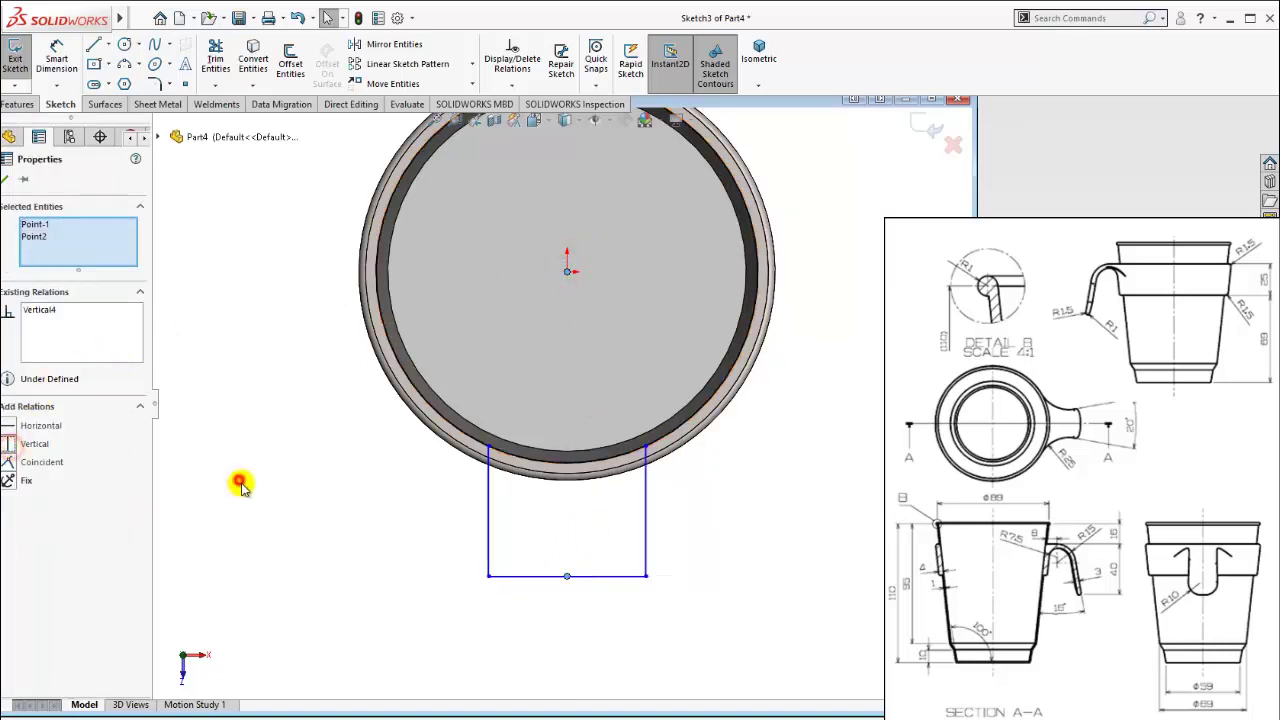
click(240, 480)
click(57, 60)
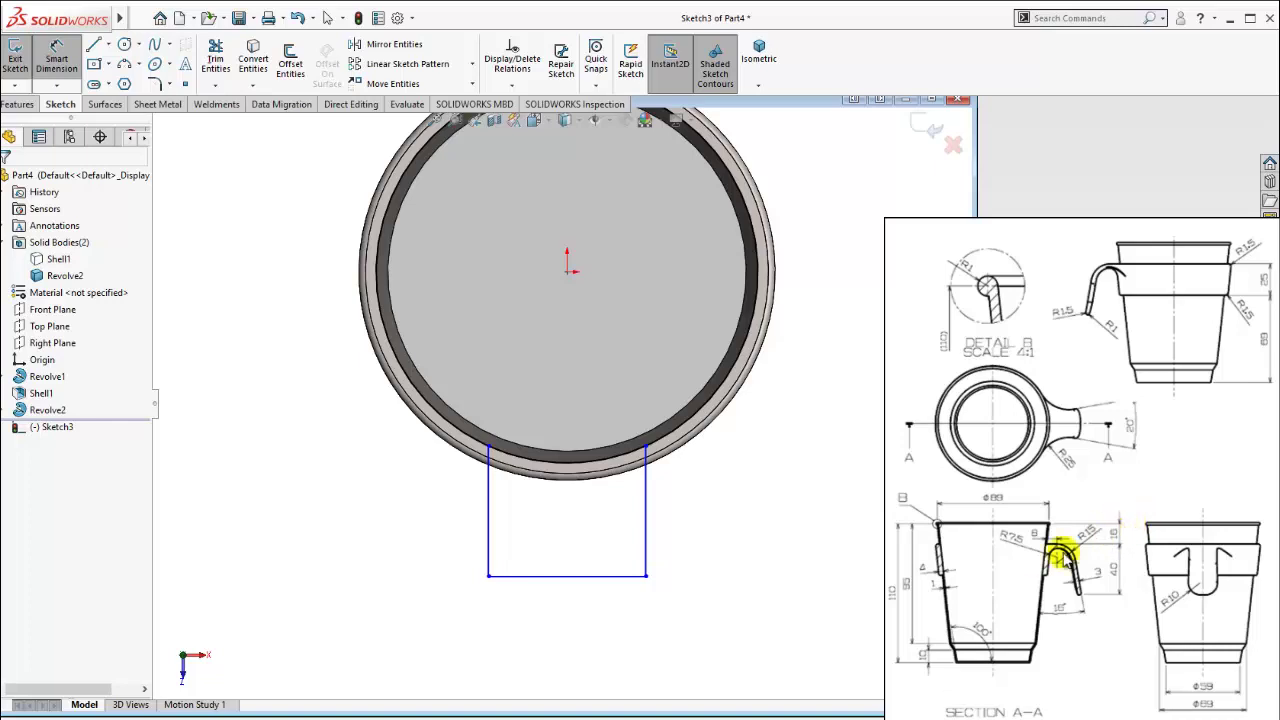
Dimension the bottom line 23 mm from the circle using the Min arc condition.
scroll(1045, 553, up, 1)
scroll(1042, 555, up, 2)
scroll(1040, 556, up, 2)
scroll(1040, 556, down, 2)
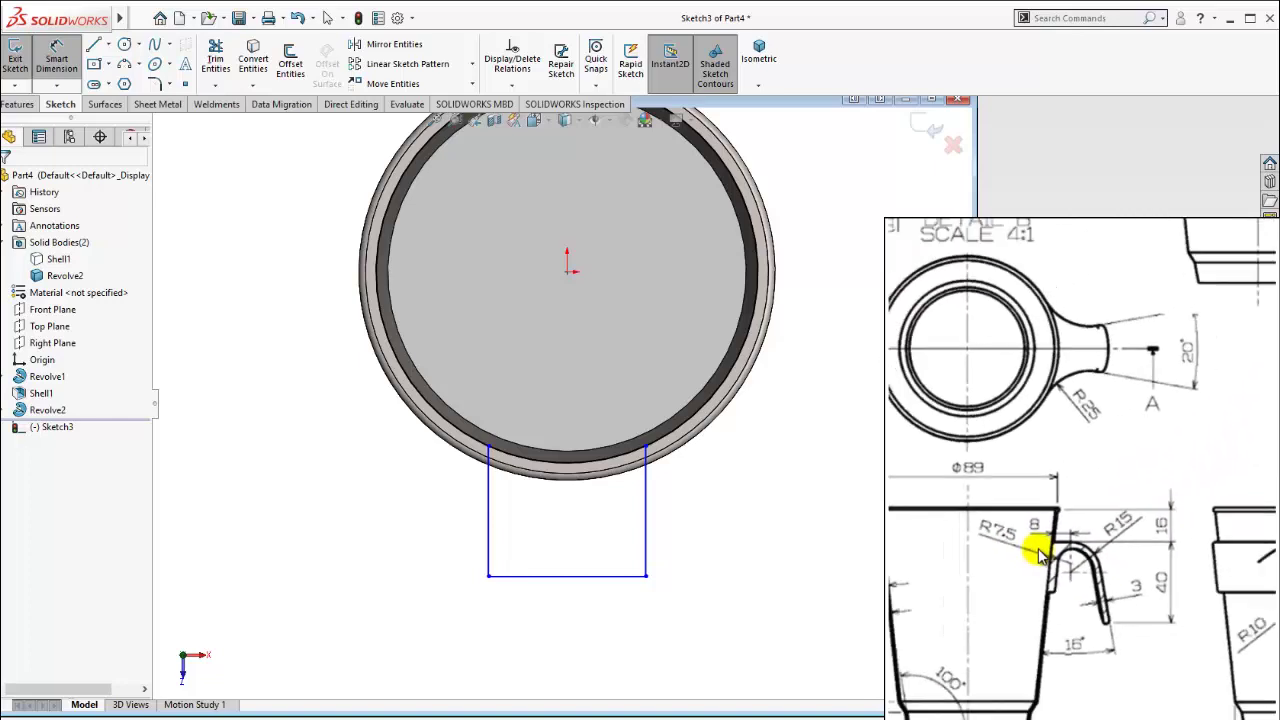
scroll(1035, 553, down, 2)
scroll(1033, 553, down, 1)
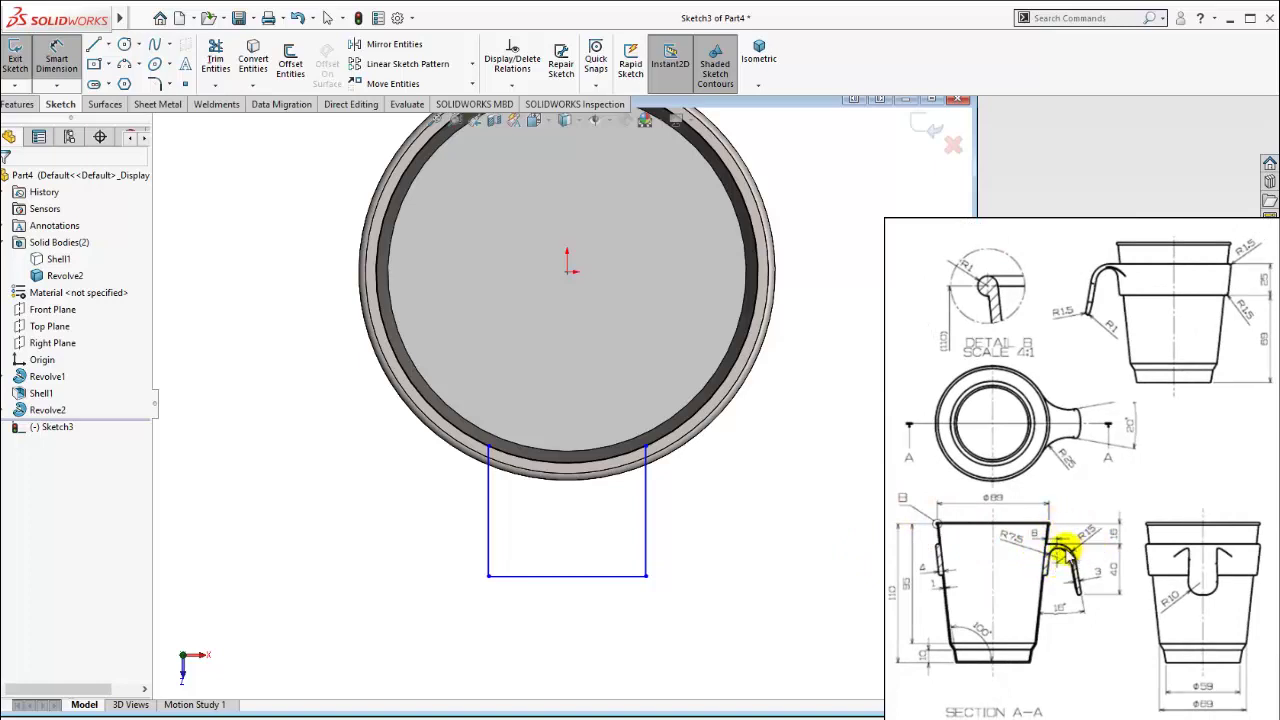
click(604, 577)
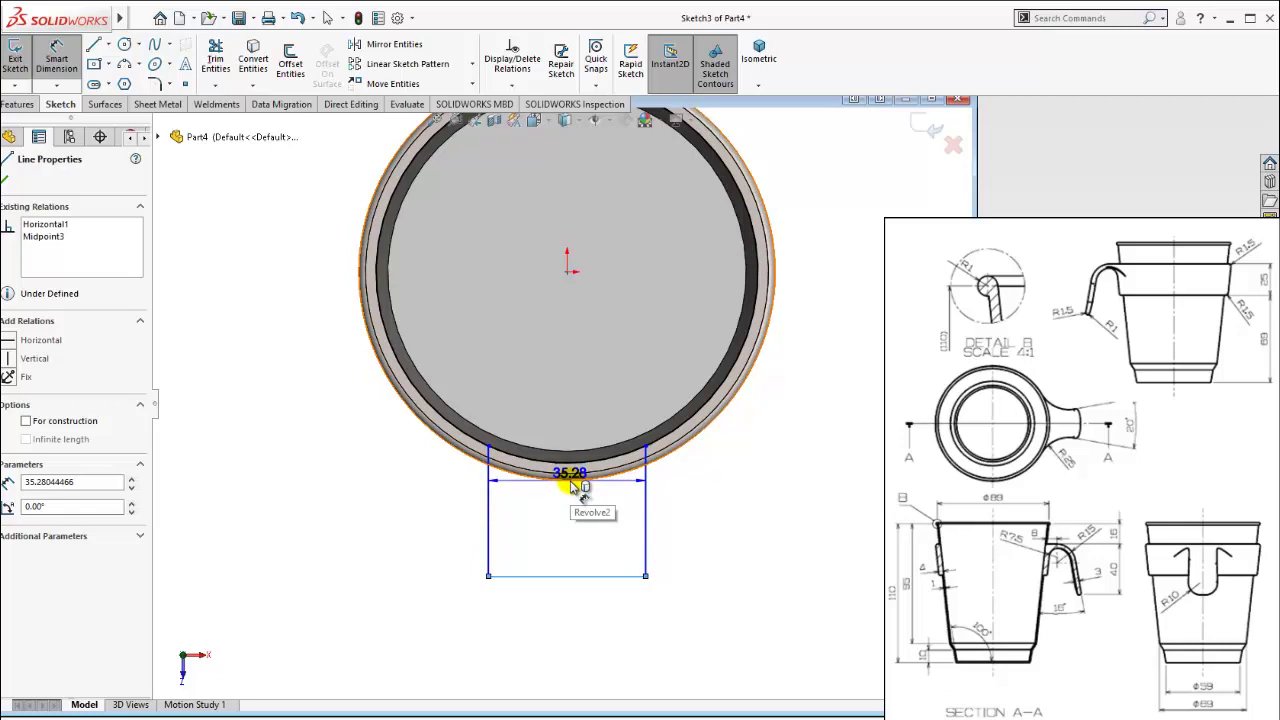
click(572, 485)
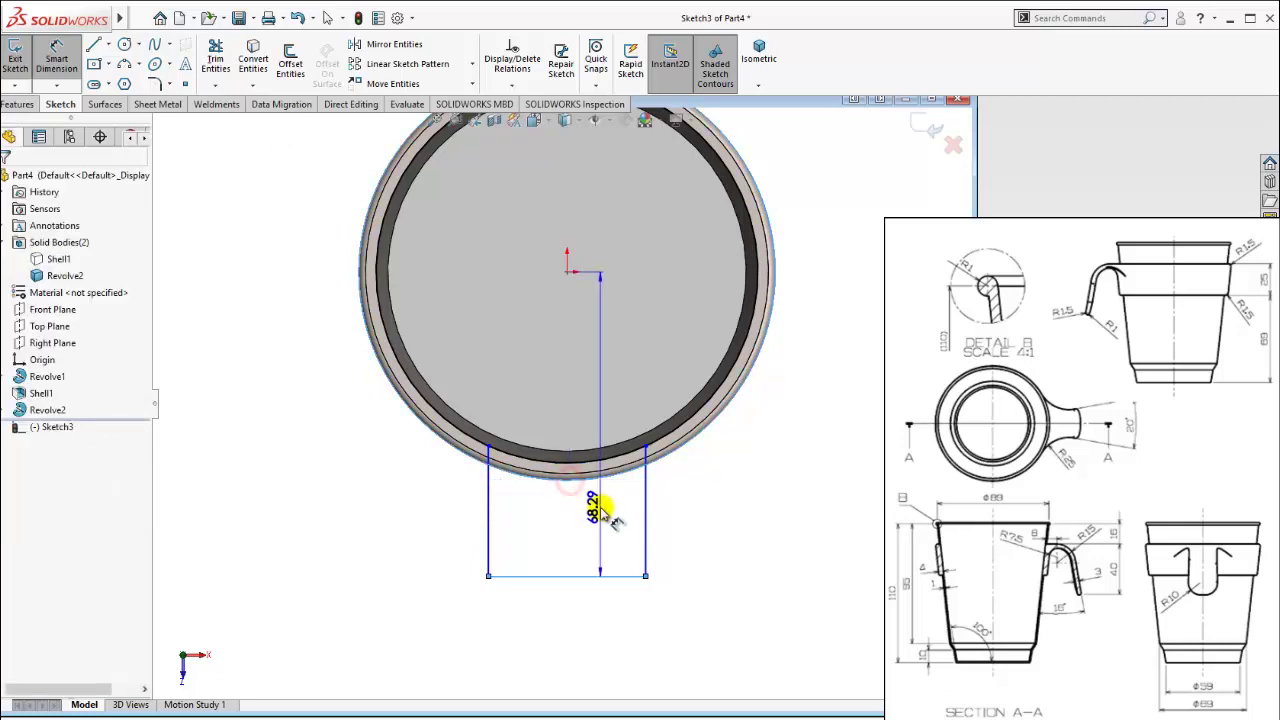
click(670, 515)
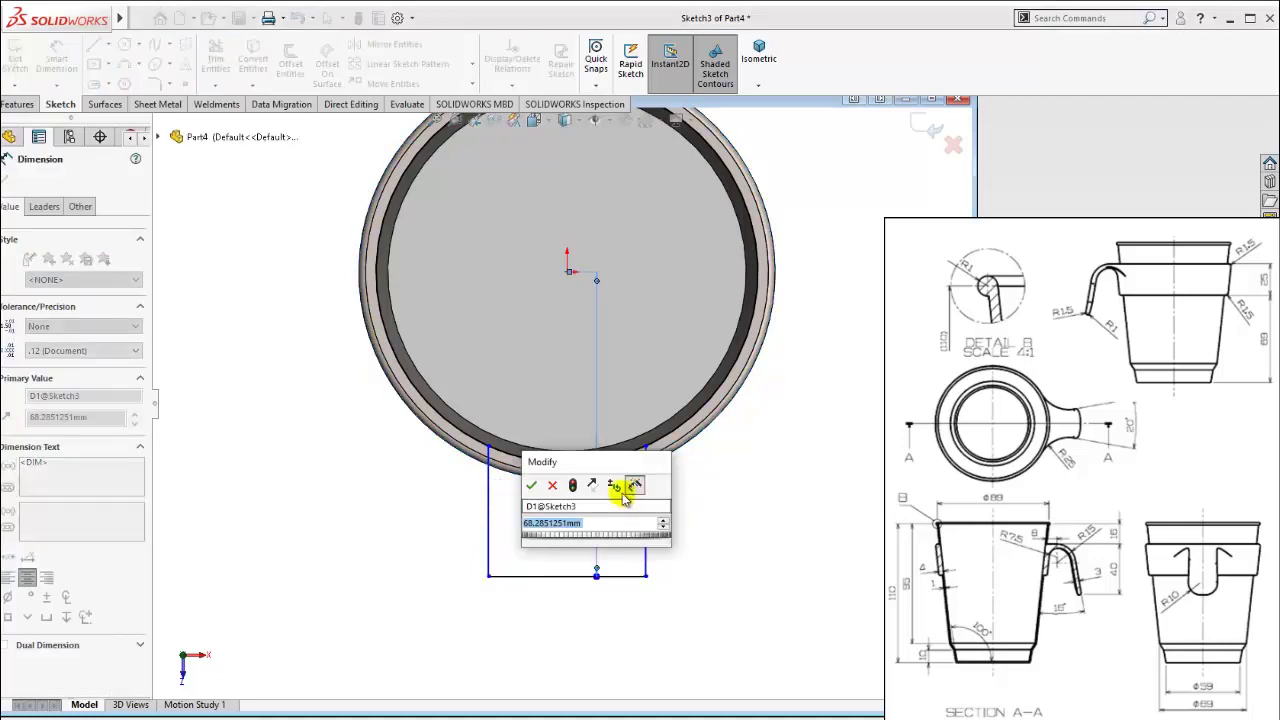
click(529, 489)
click(46, 207)
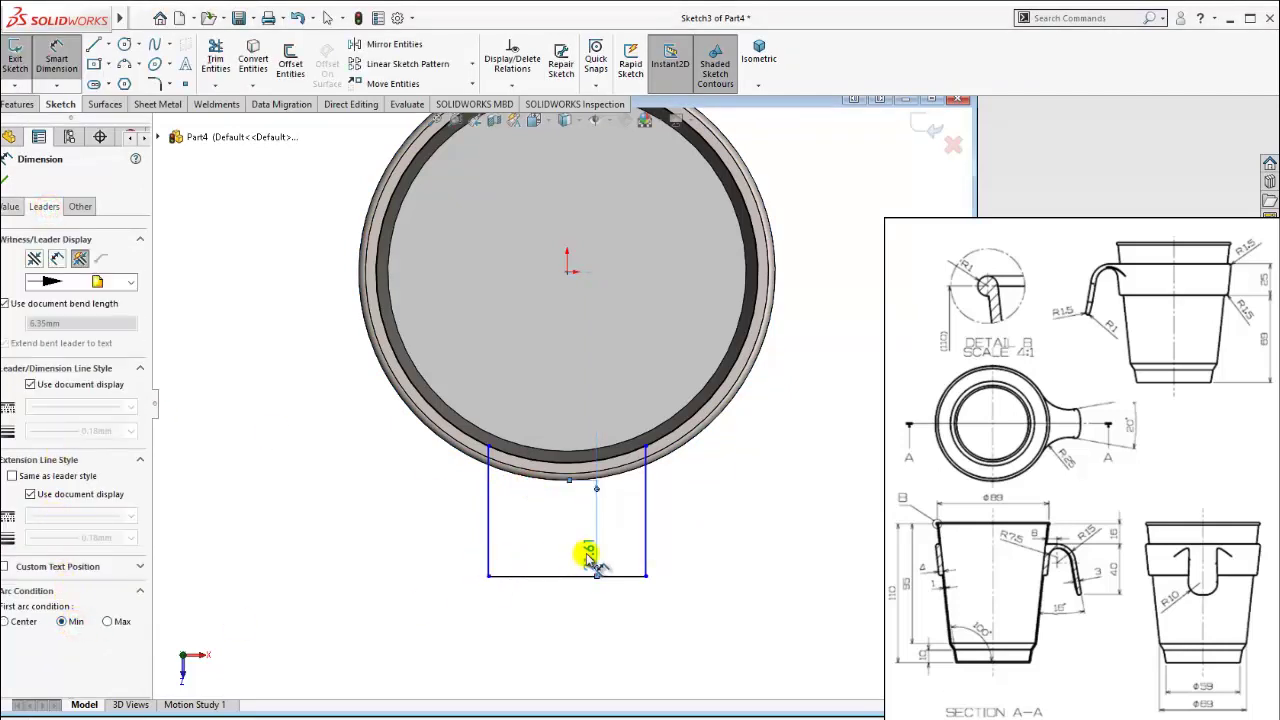
double_click(587, 556)
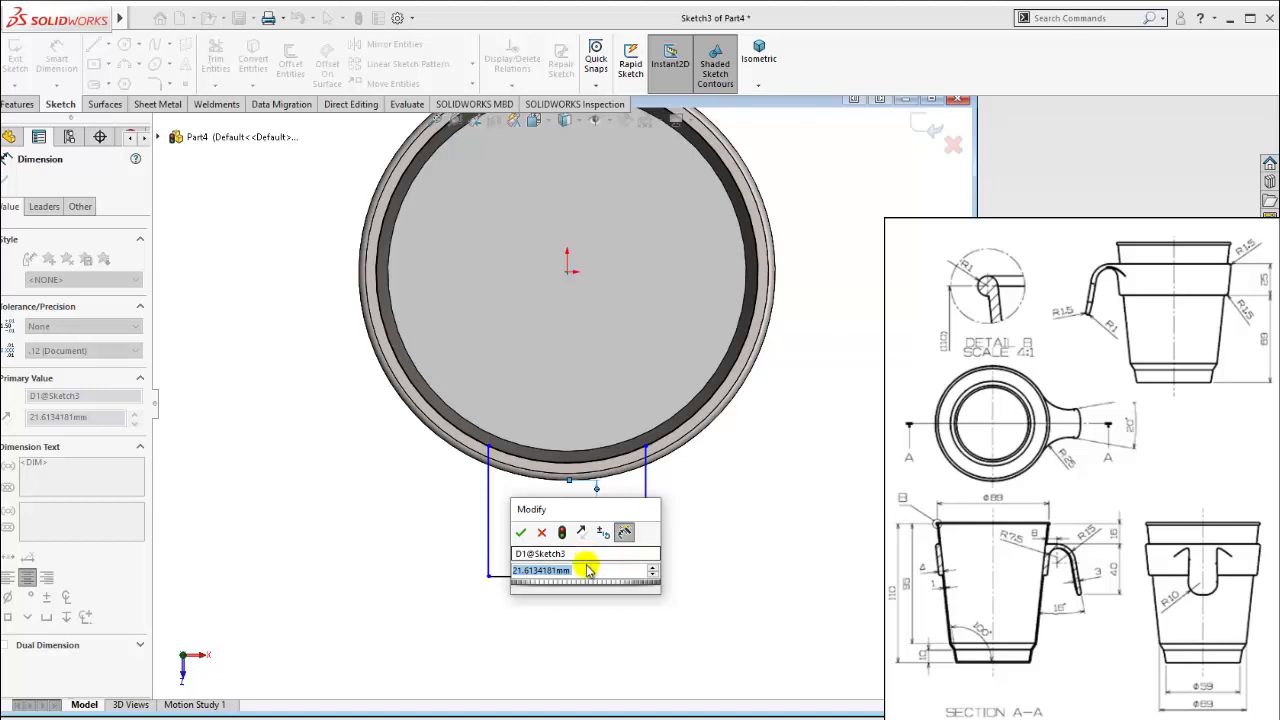
text(23)
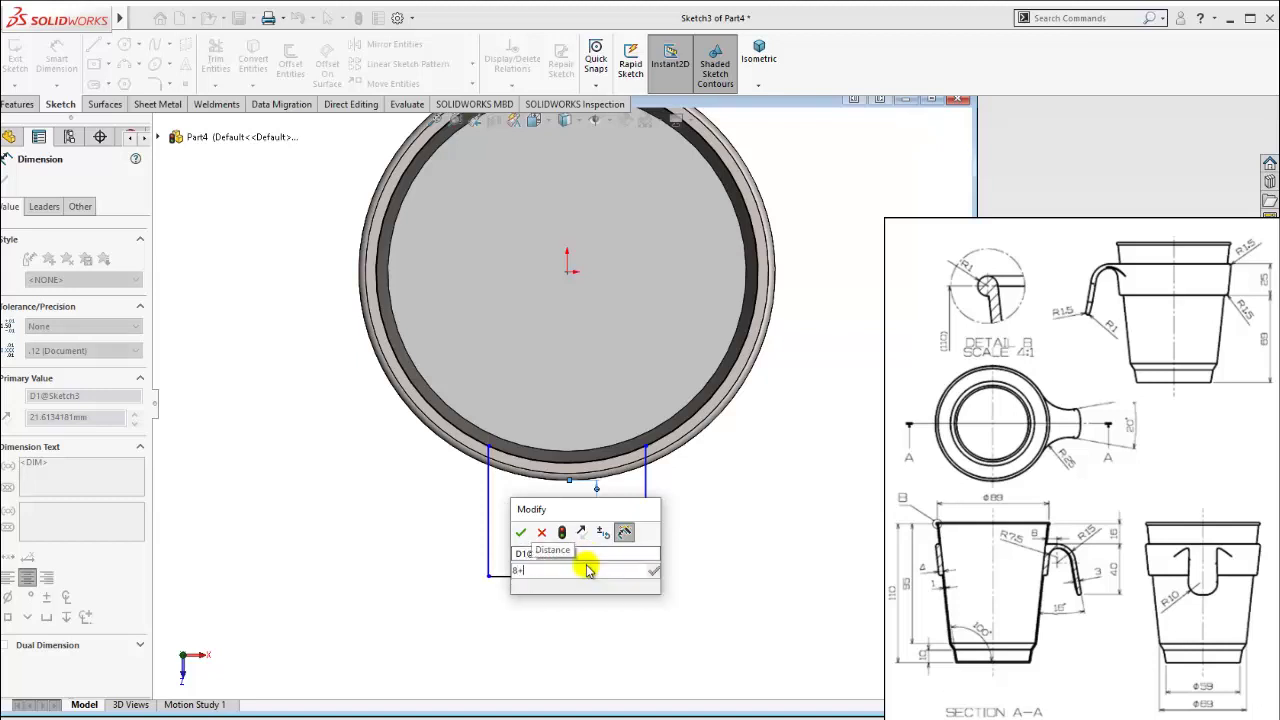
key(Return)
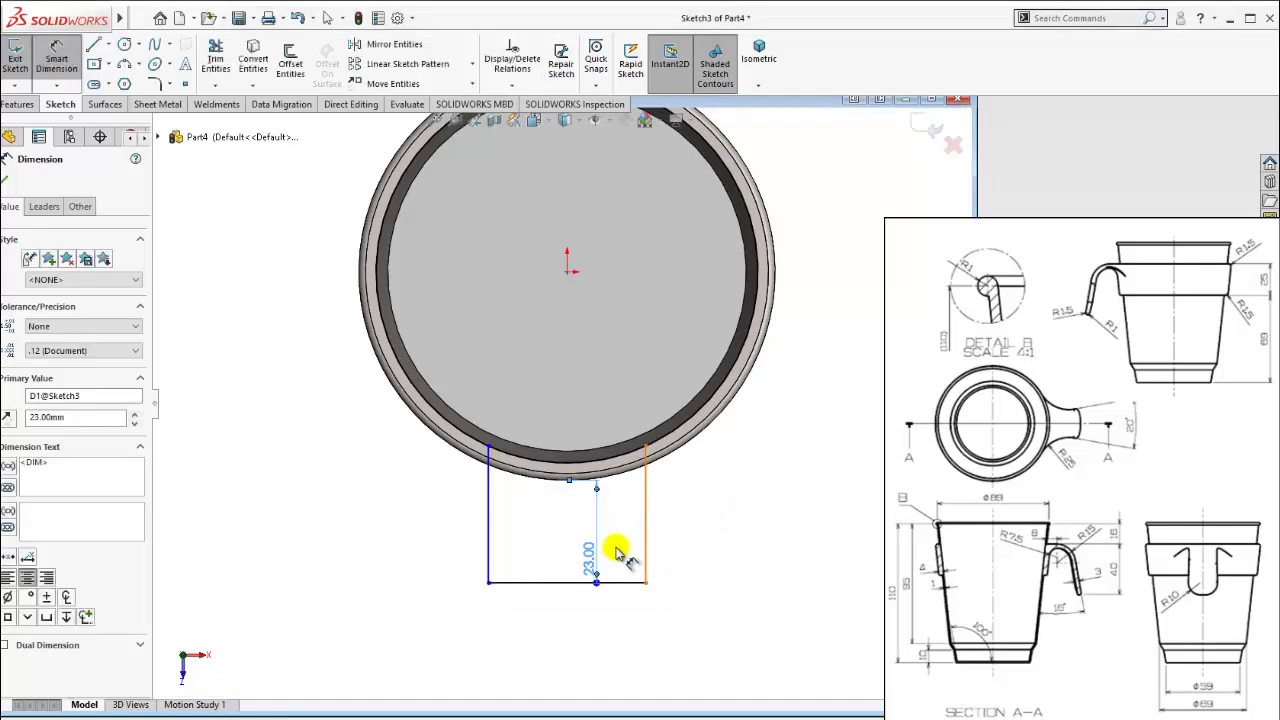
click(623, 546)
drag(587, 560, 418, 533)
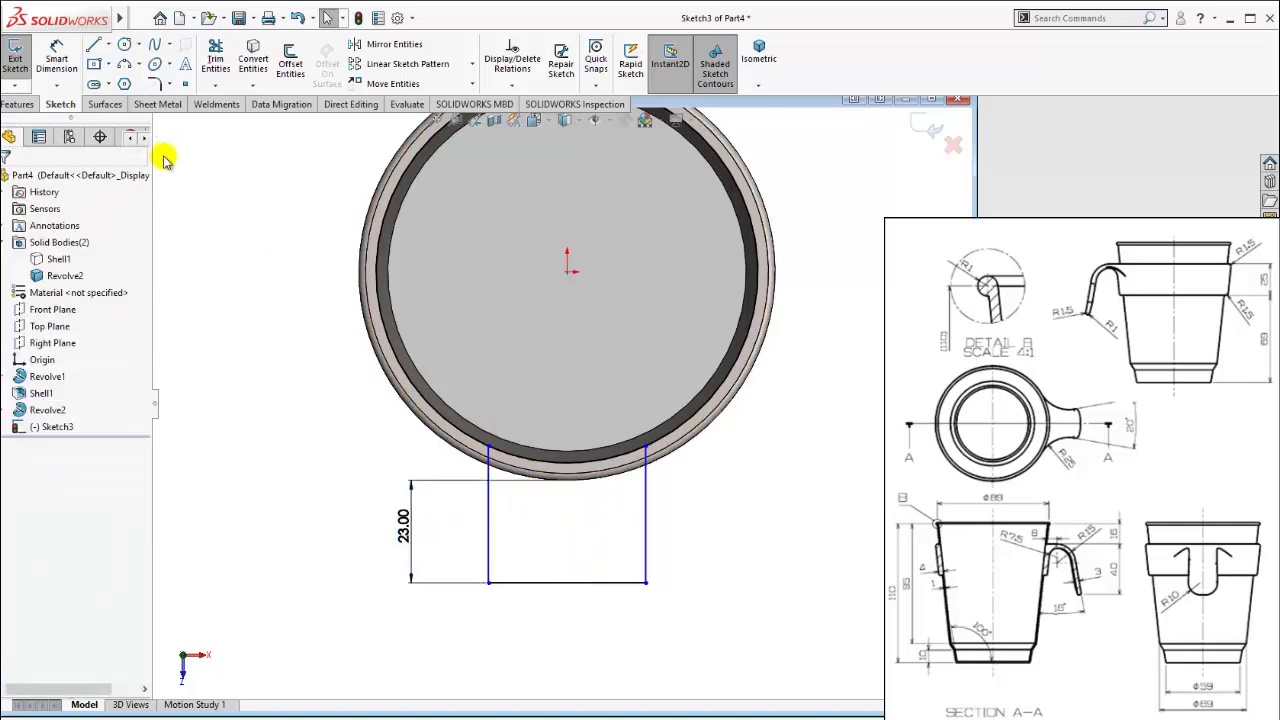
Set the handle outline's bottom line width to 30 mm.
click(57, 55)
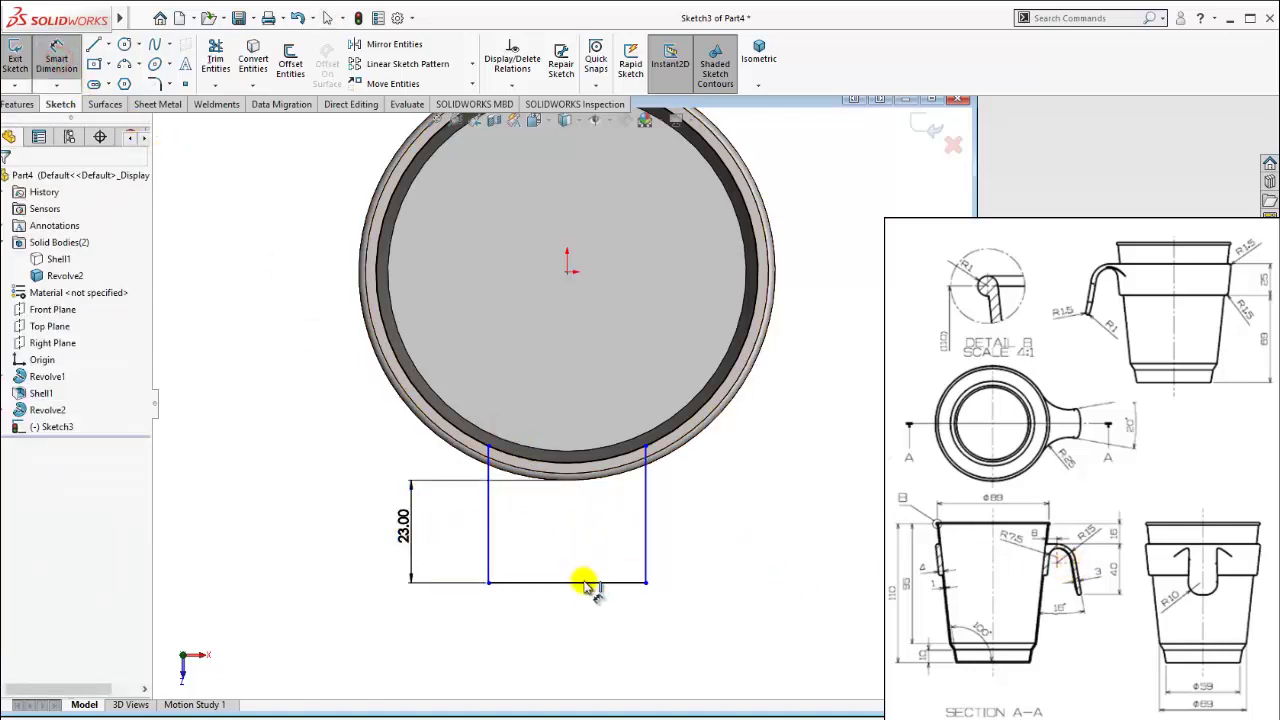
click(590, 583)
click(578, 645)
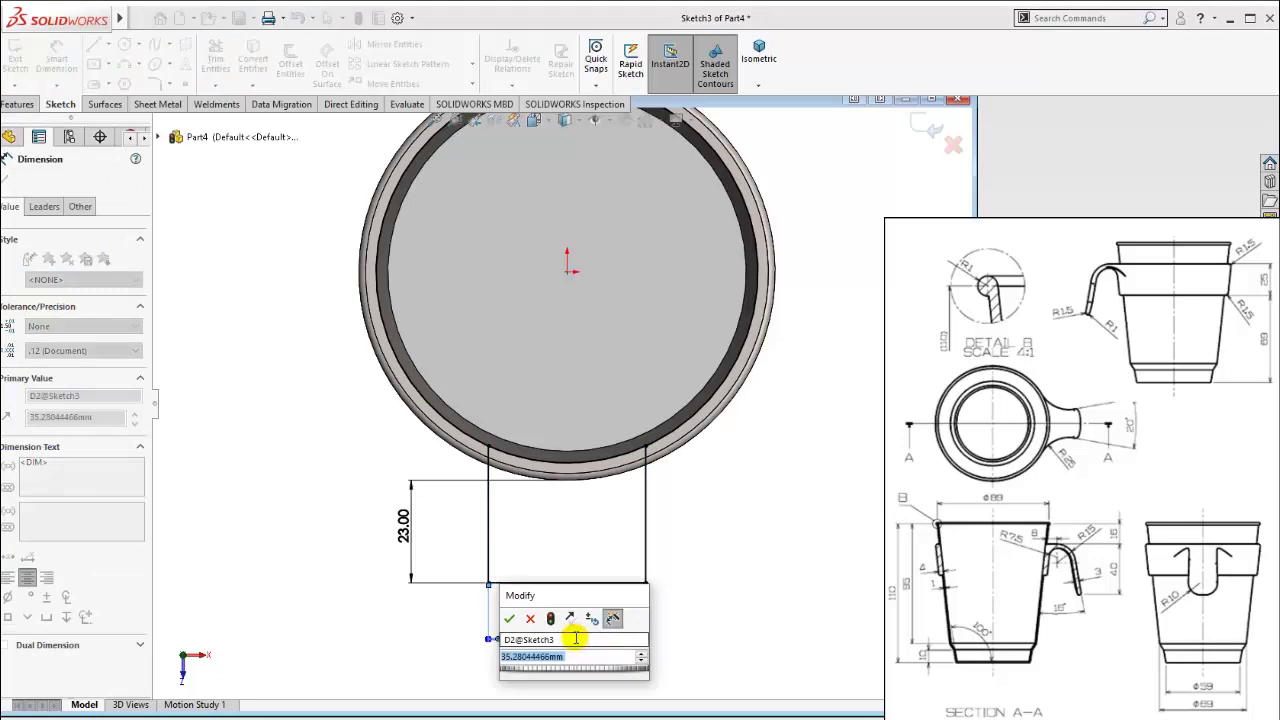
text(30)
key(Return)
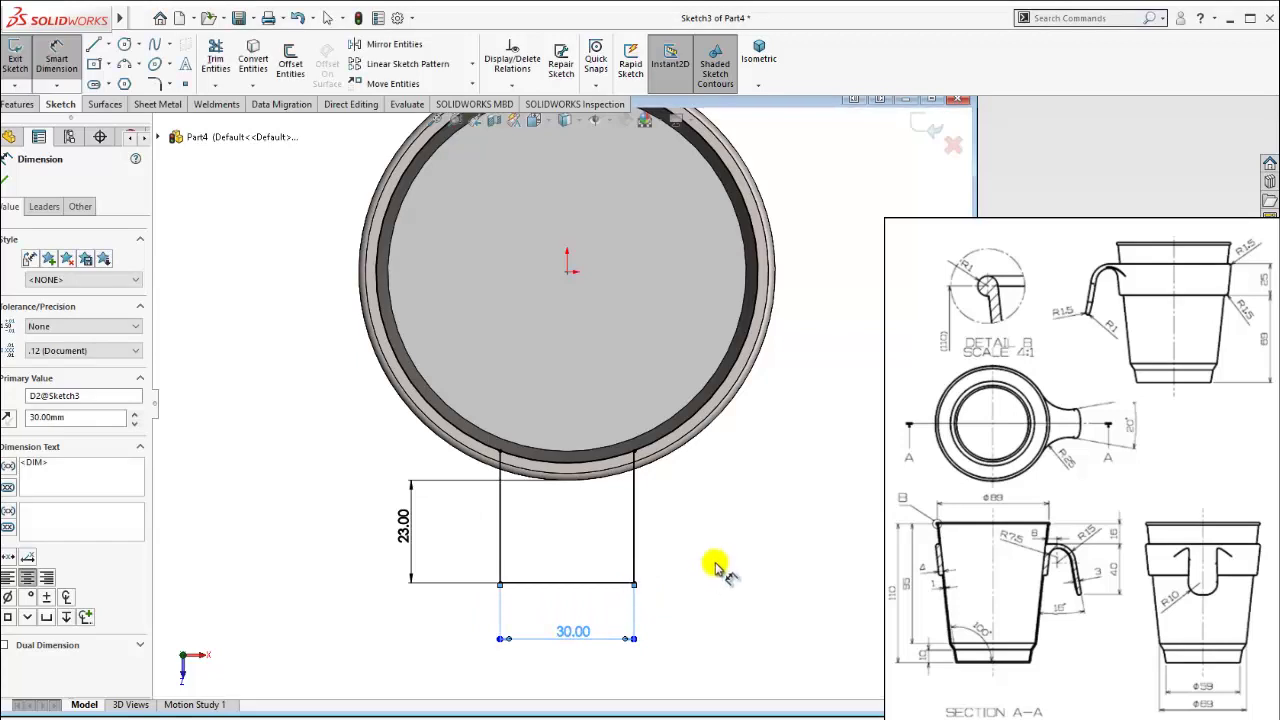
click(720, 552)
Trim away the outline lines inside the band to close the tab outline.
click(215, 60)
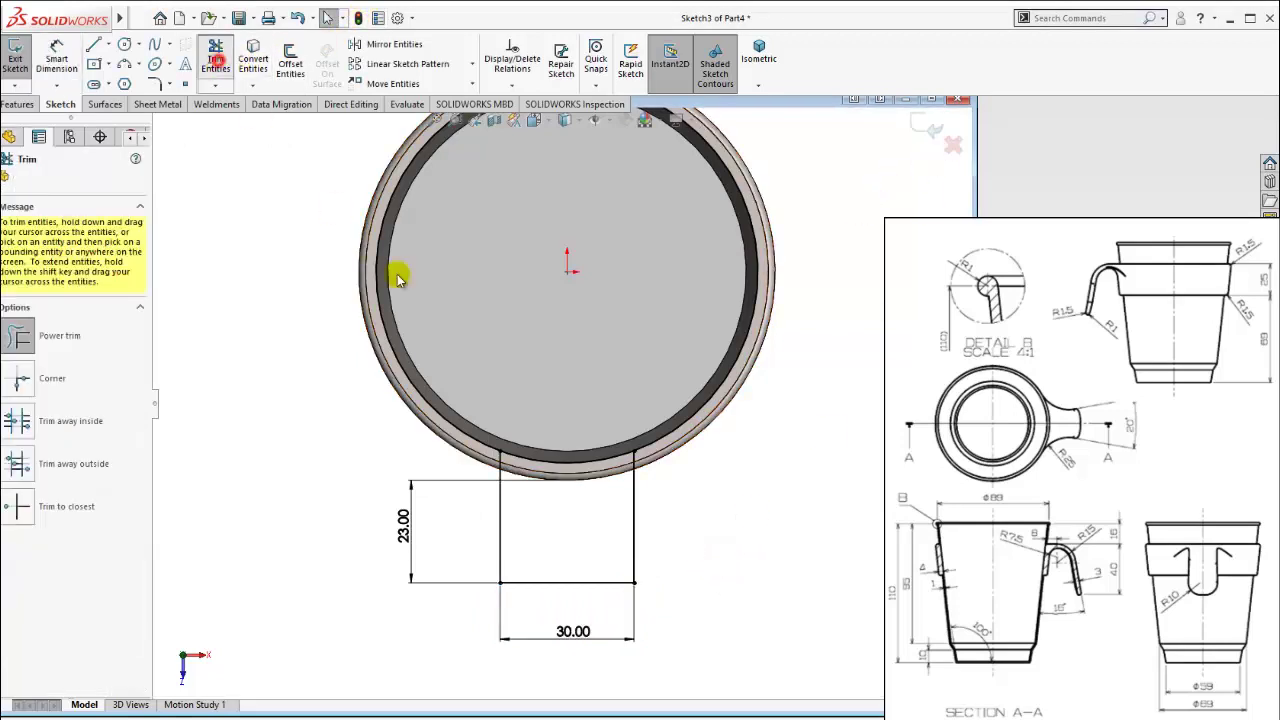
mouse_move(458, 328)
mouse_down()
mouse_move(376, 378)
mouse_move(671, 329)
mouse_up()
key(Escape)
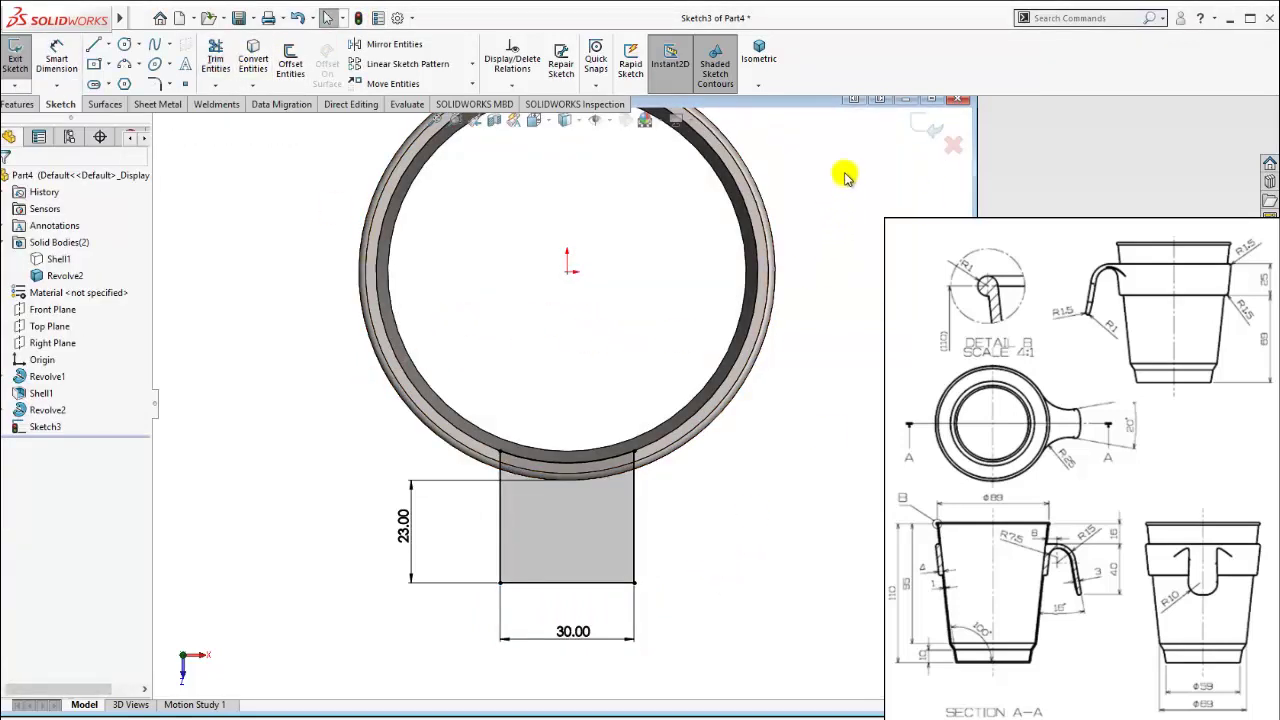
Extrude the closed tab outline 3 mm into a thin flat boss.
click(746, 62)
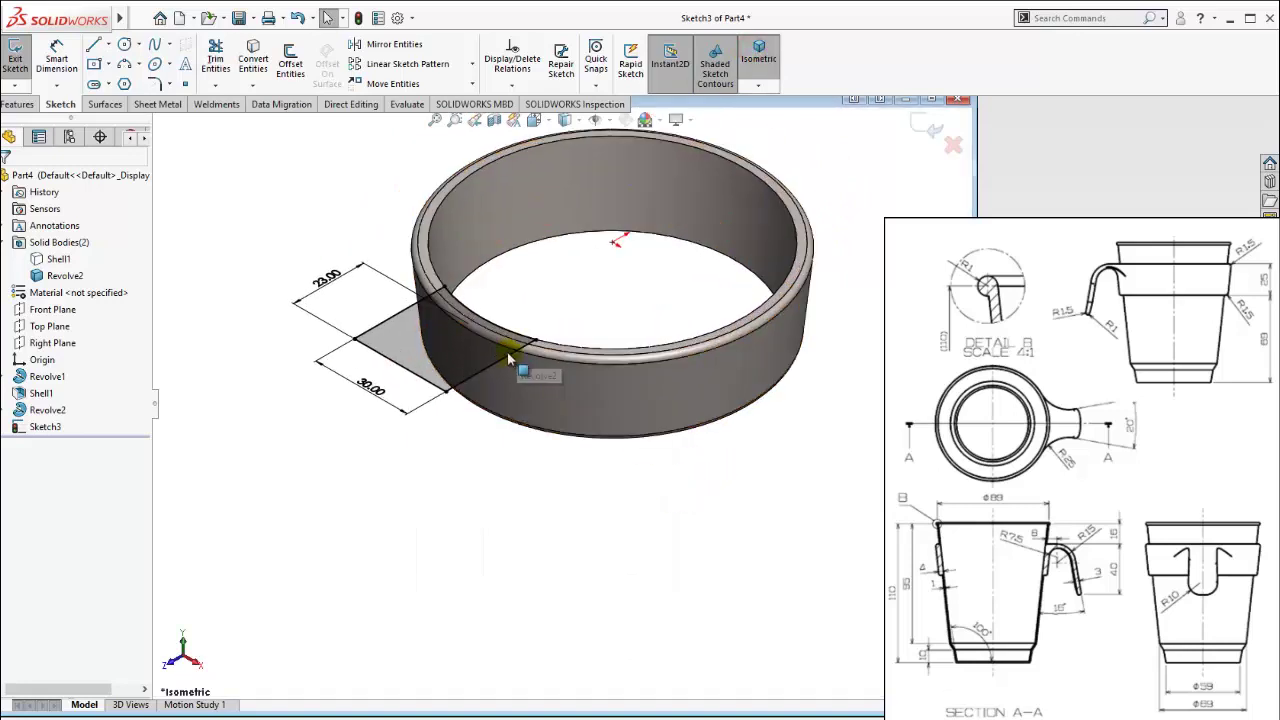
click(18, 104)
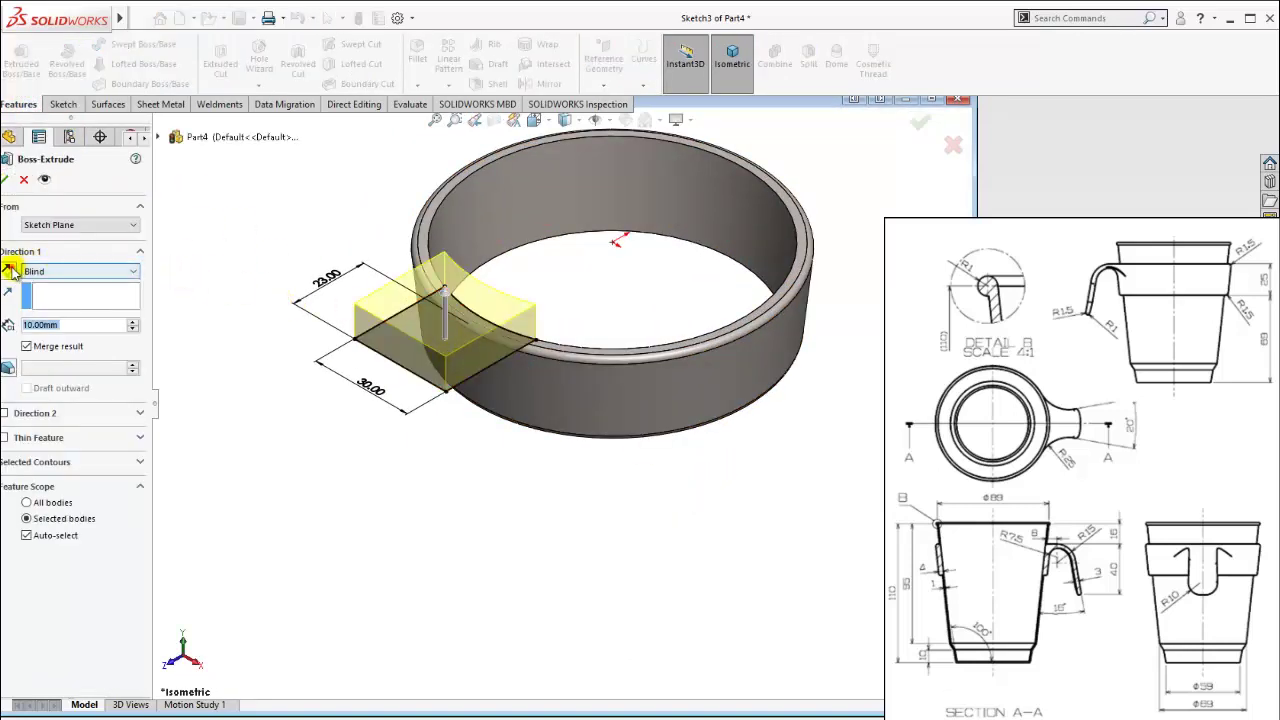
click(8, 268)
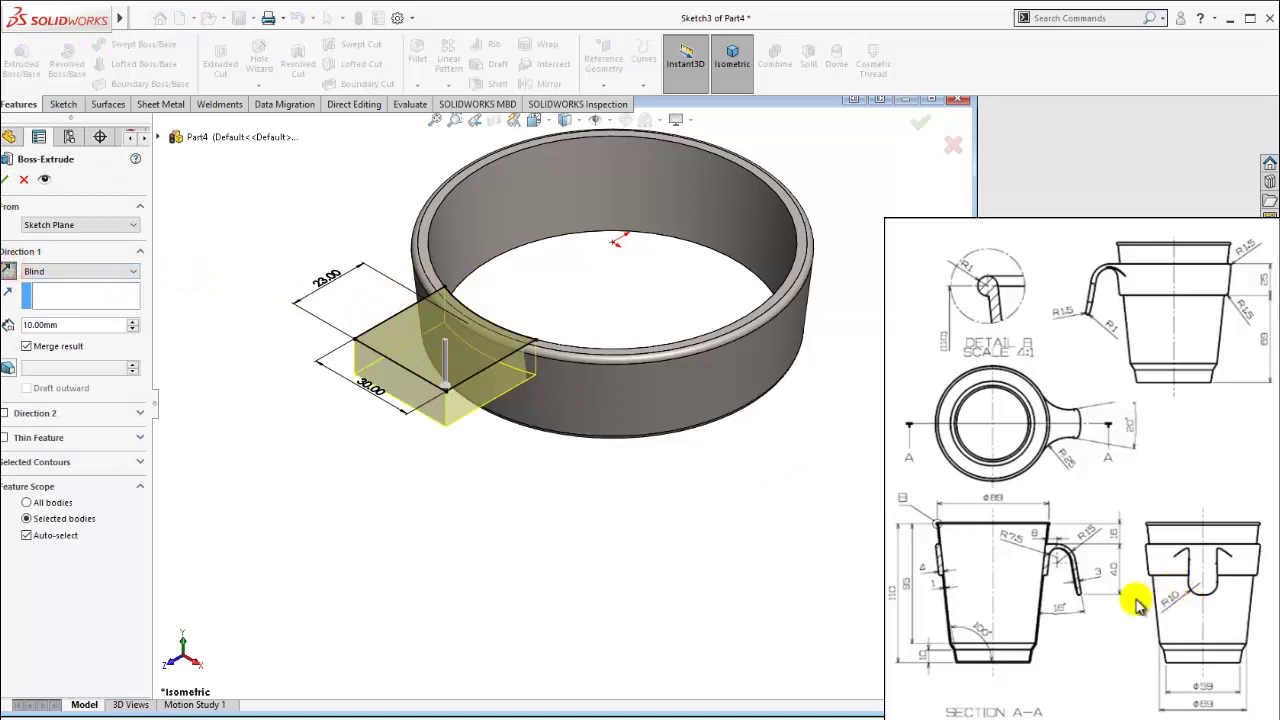
double_click(76, 328)
text(3)
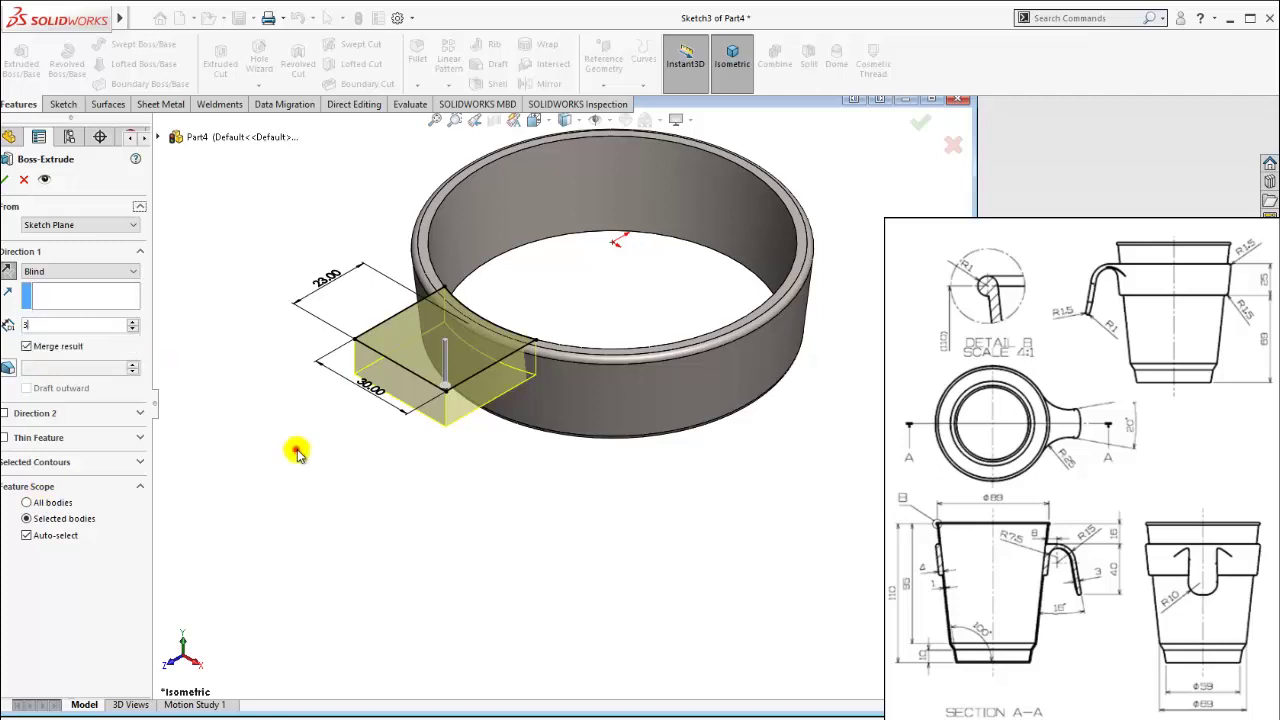
click(296, 449)
click(7, 183)
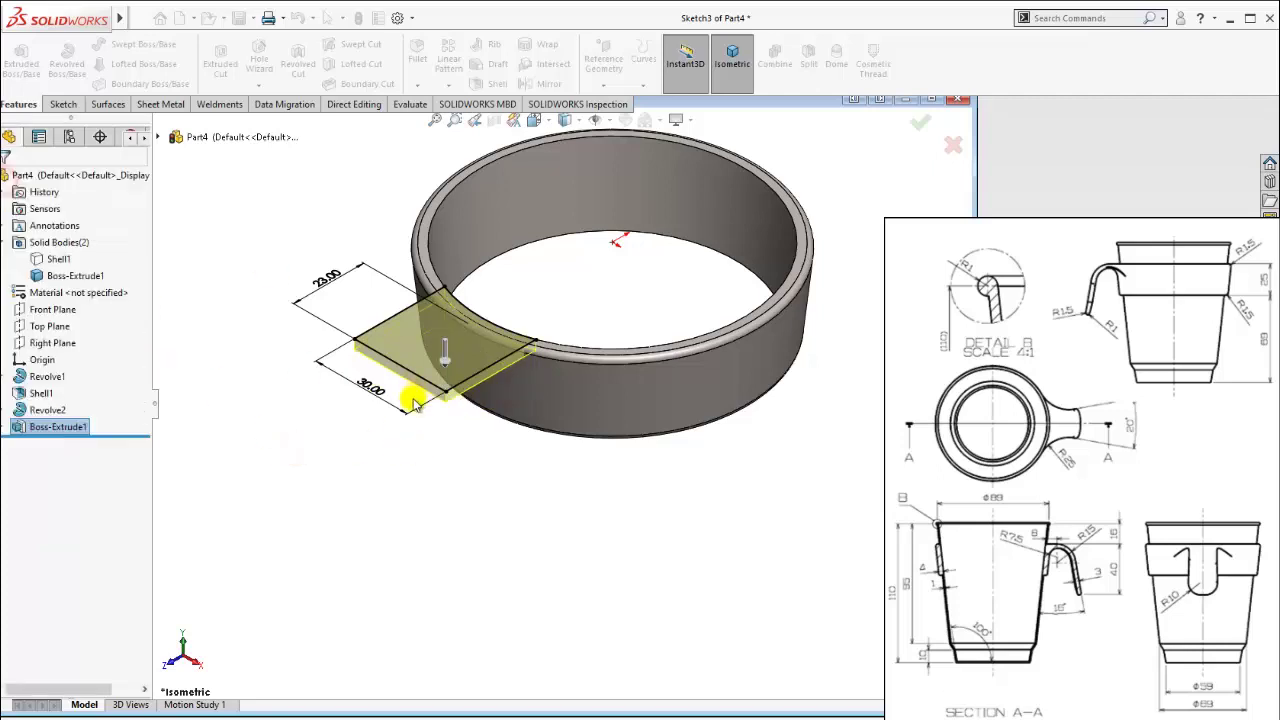
mouse_move(427, 457)
middle_down()
mouse_move(381, 374)
mouse_move(374, 443)
mouse_move(363, 371)
mouse_move(366, 434)
mouse_move(457, 320)
mouse_move(470, 340)
middle_up()
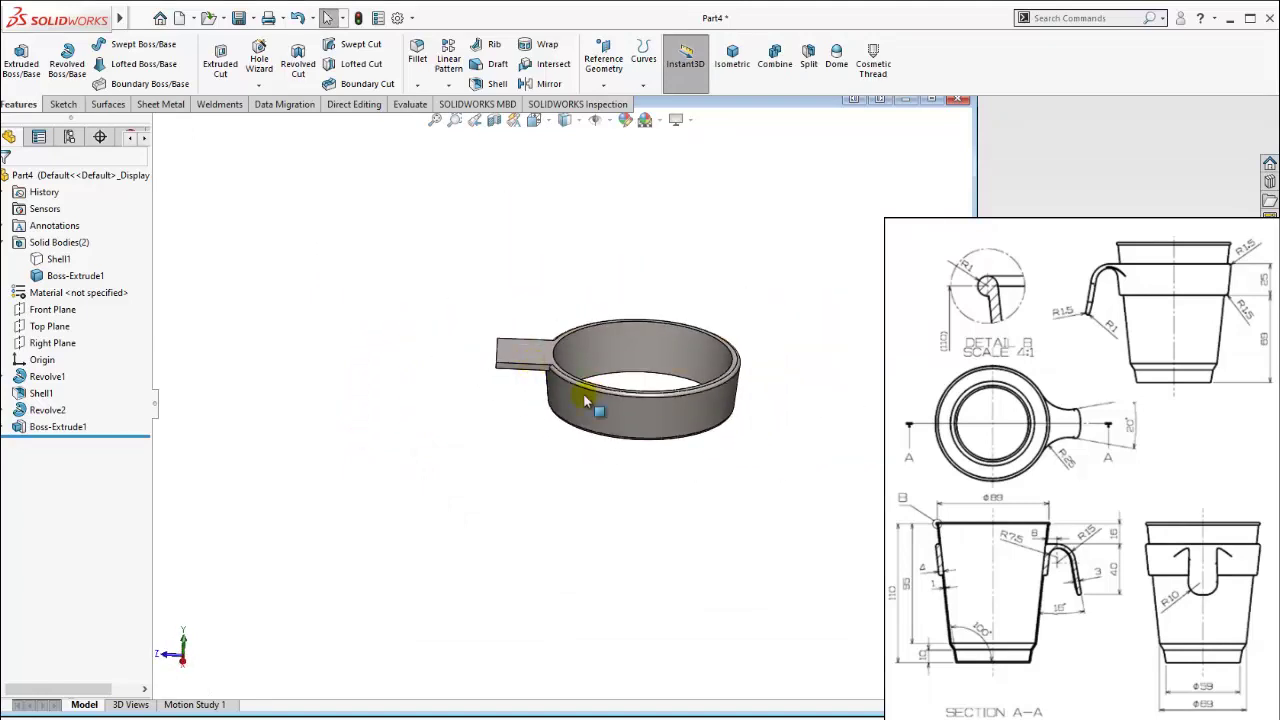
Start a sketch on the Right Plane and draw a line slanting down from the tab's end.
mouse_move(585, 400)
middle_down()
mouse_move(563, 391)
mouse_move(566, 429)
mouse_move(350, 343)
middle_up()
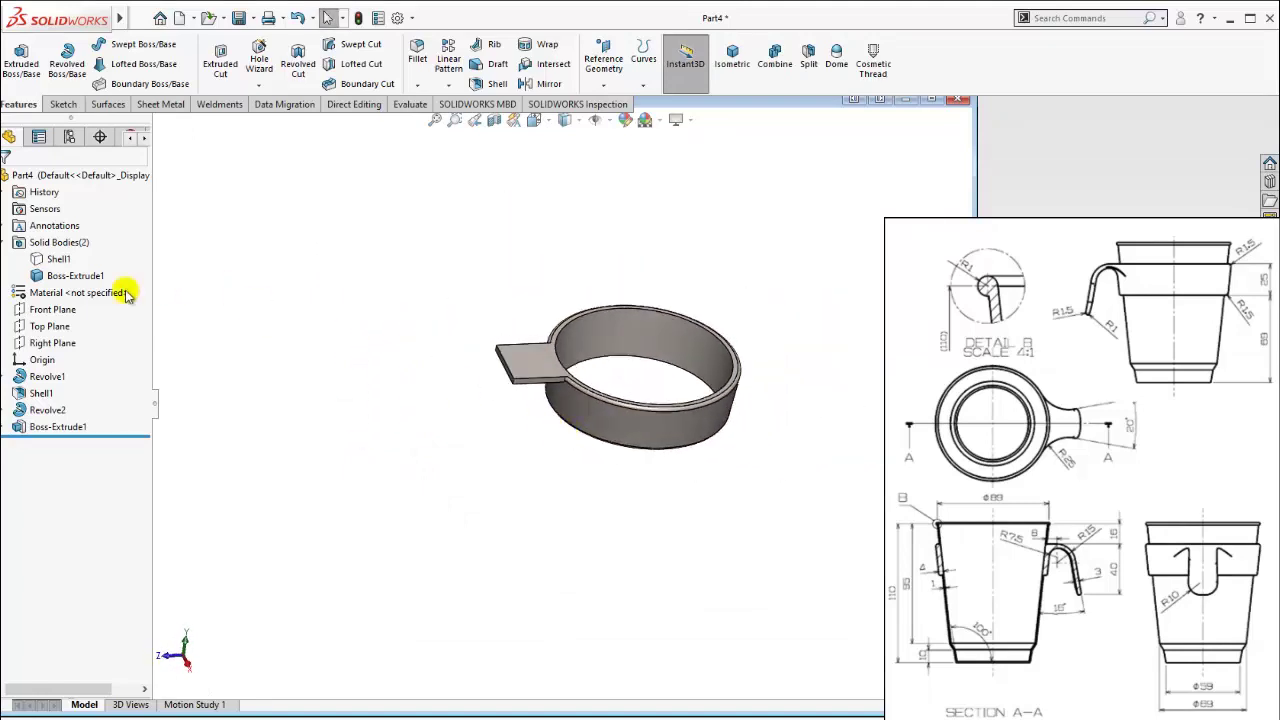
click(60, 344)
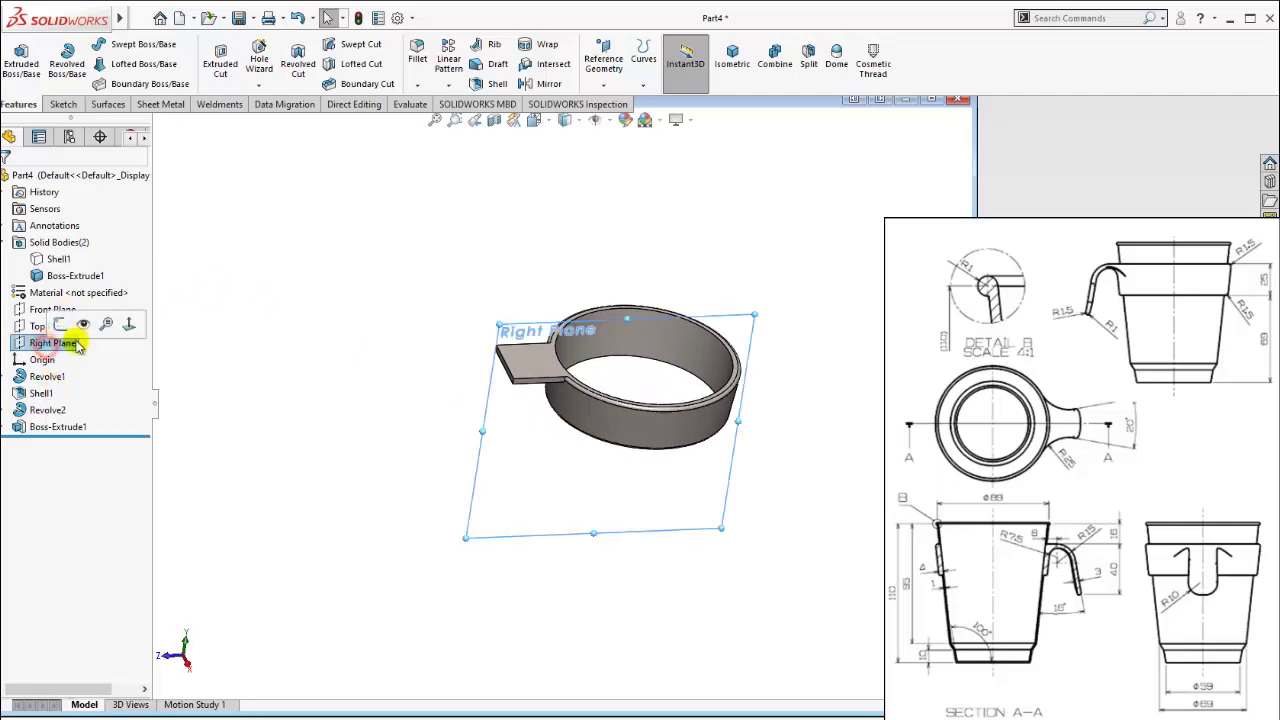
click(127, 325)
right_click(62, 347)
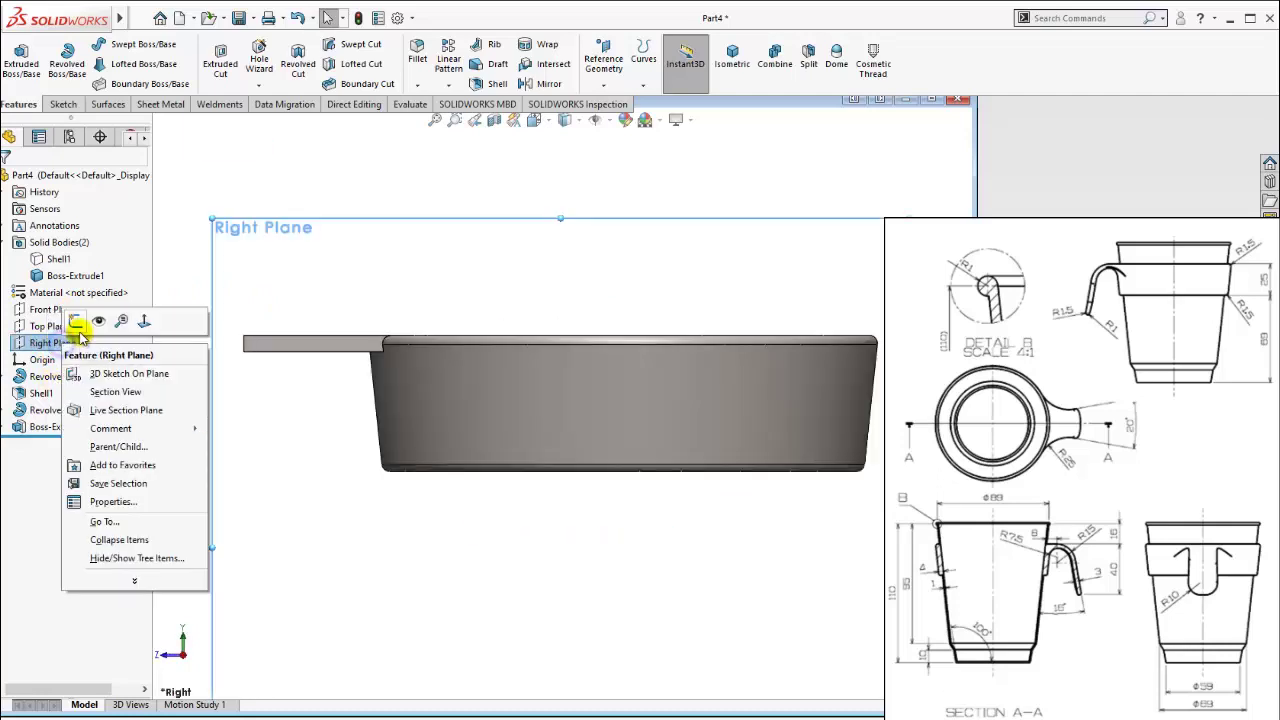
click(86, 320)
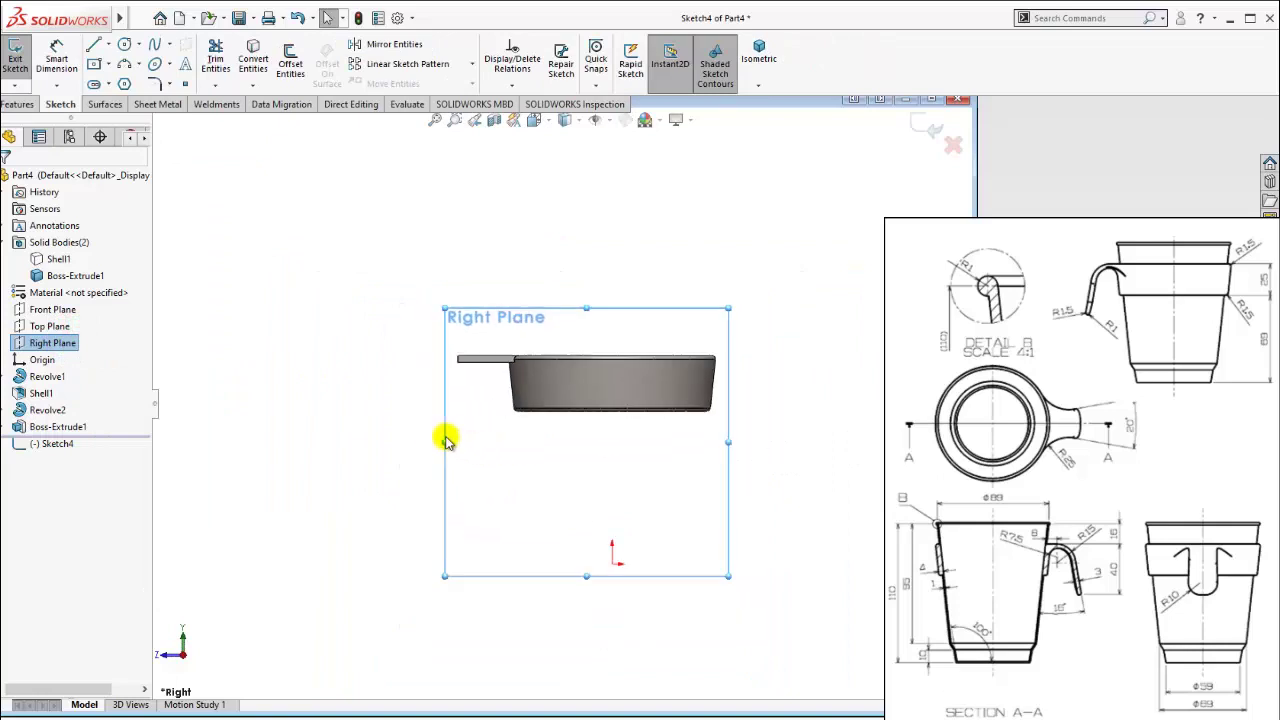
scroll(495, 415, down, 2)
click(425, 322)
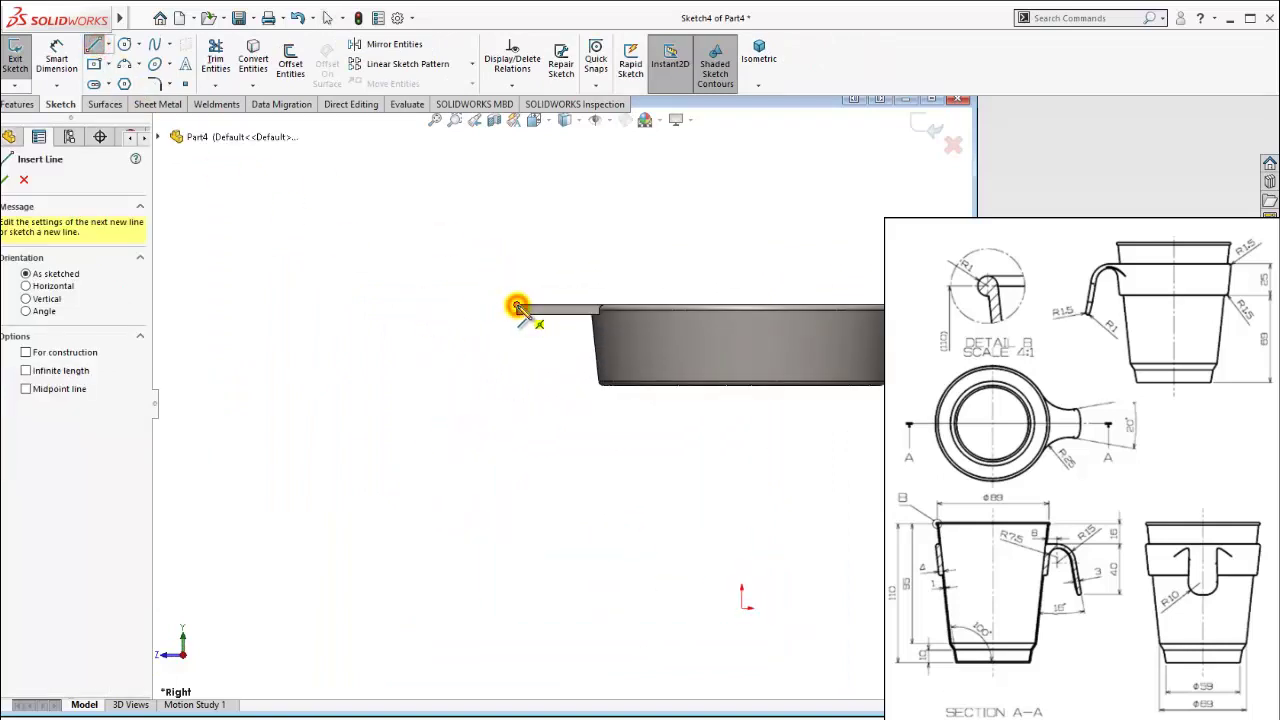
drag(517, 306, 414, 556)
key(Escape)
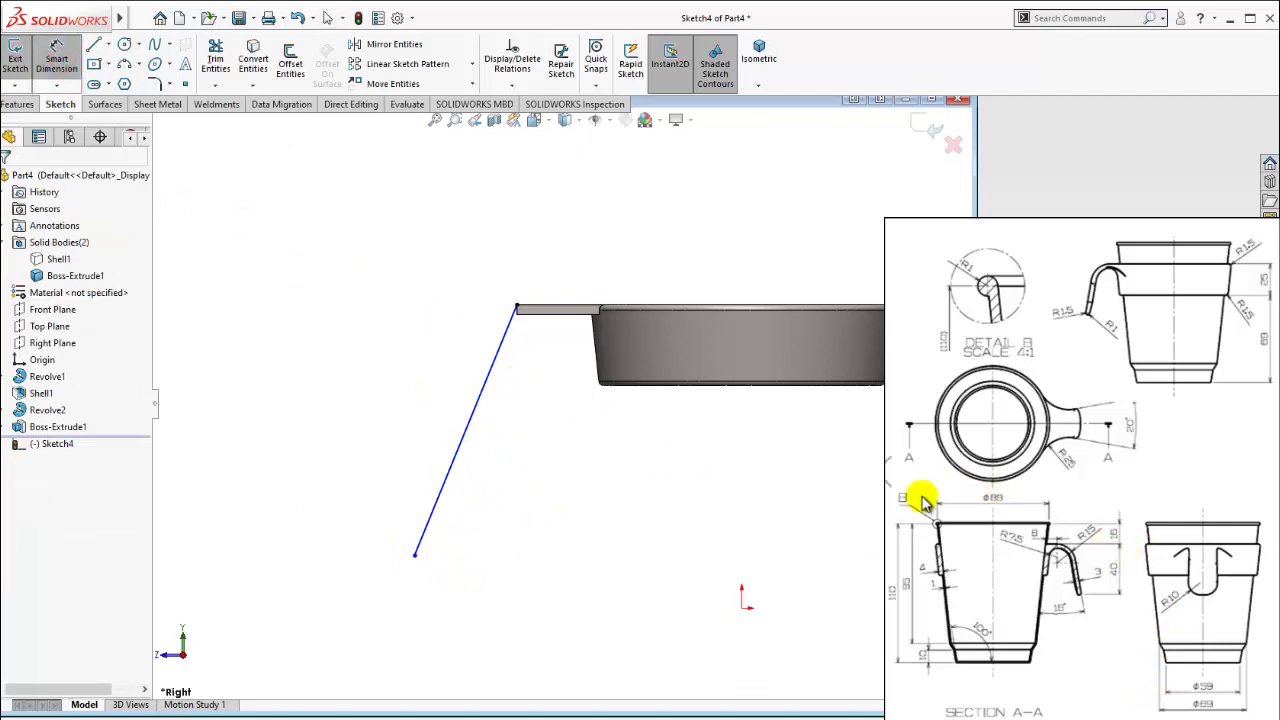
Dimension the slanted leg 40 mm tall from the tab's top edge.
click(549, 310)
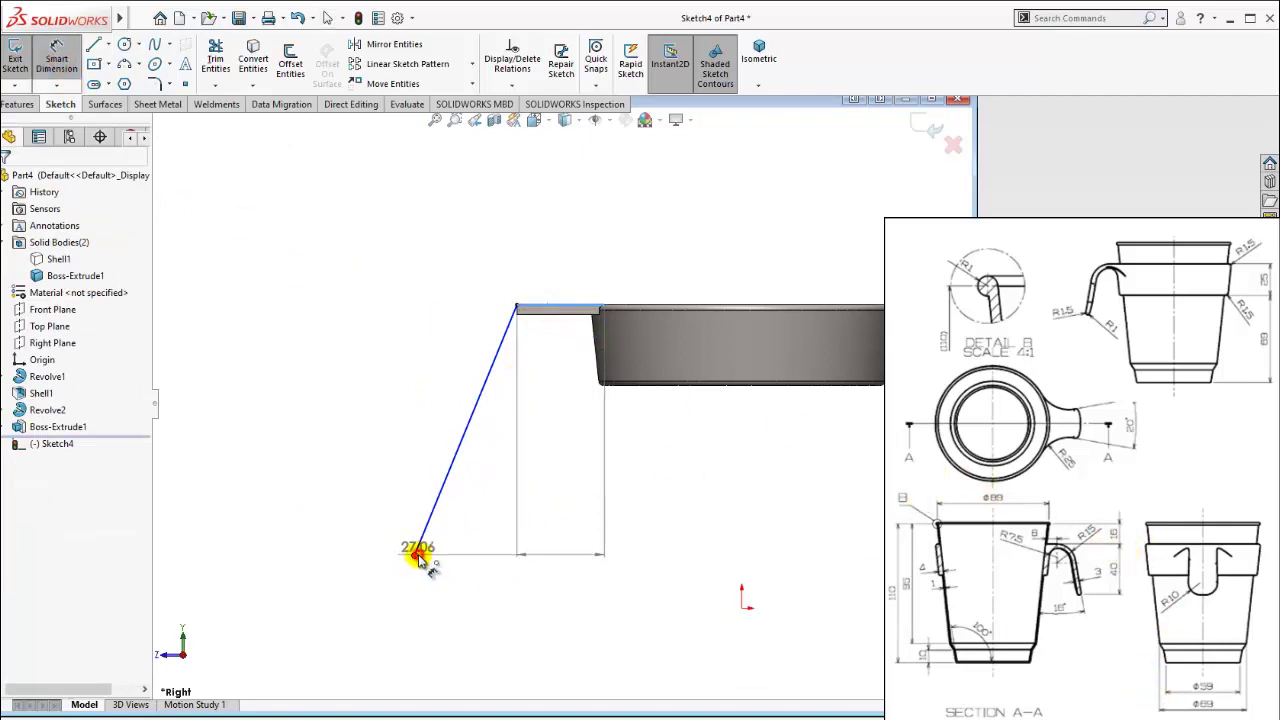
click(414, 555)
click(329, 465)
text(40)
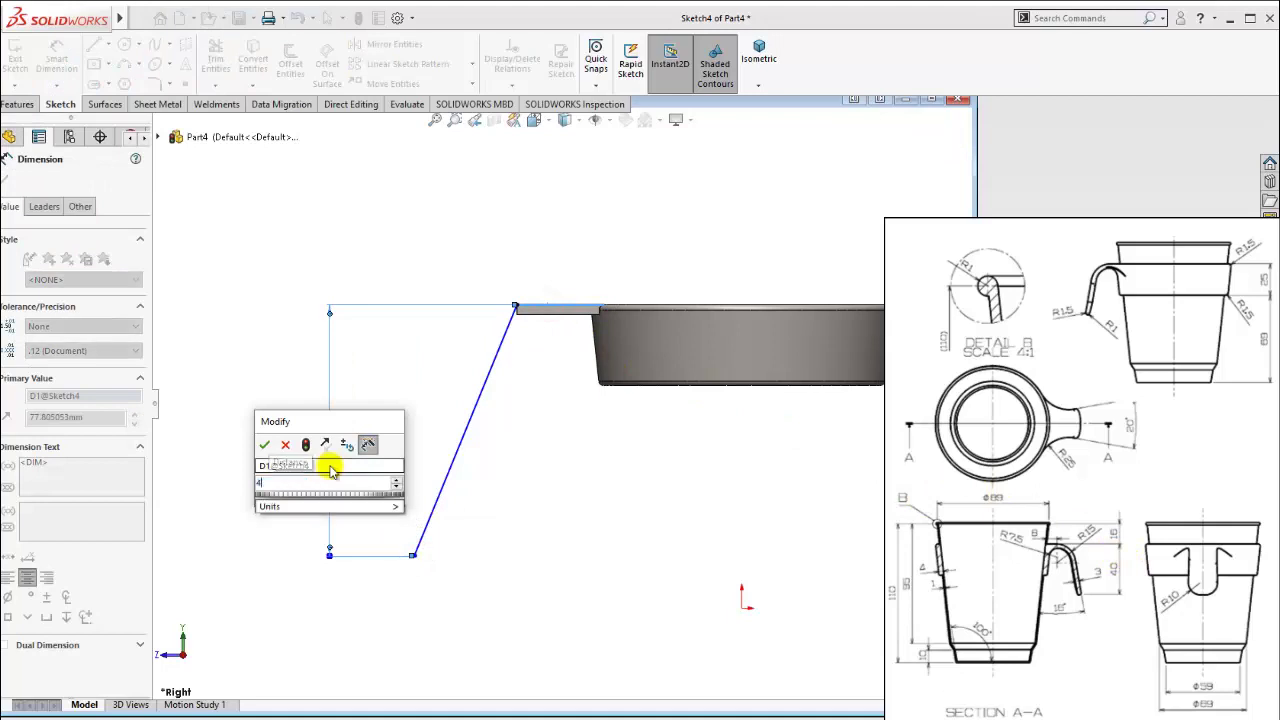
key(Return)
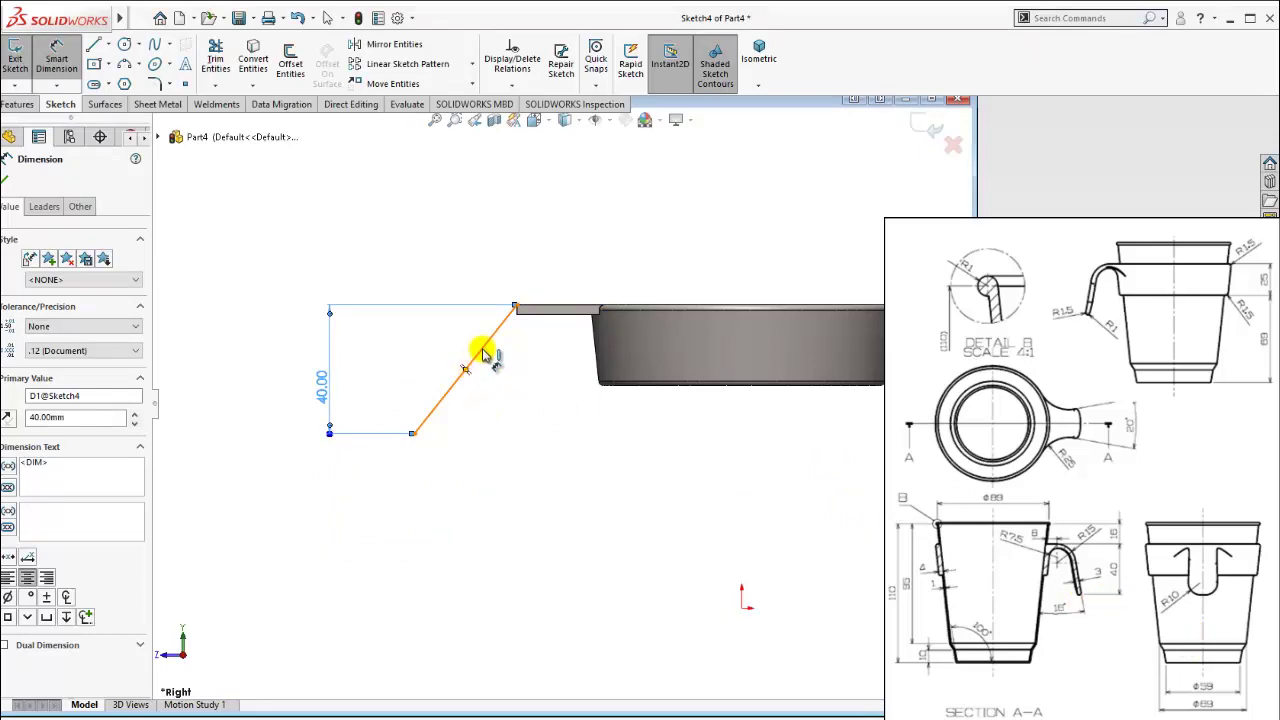
click(596, 350)
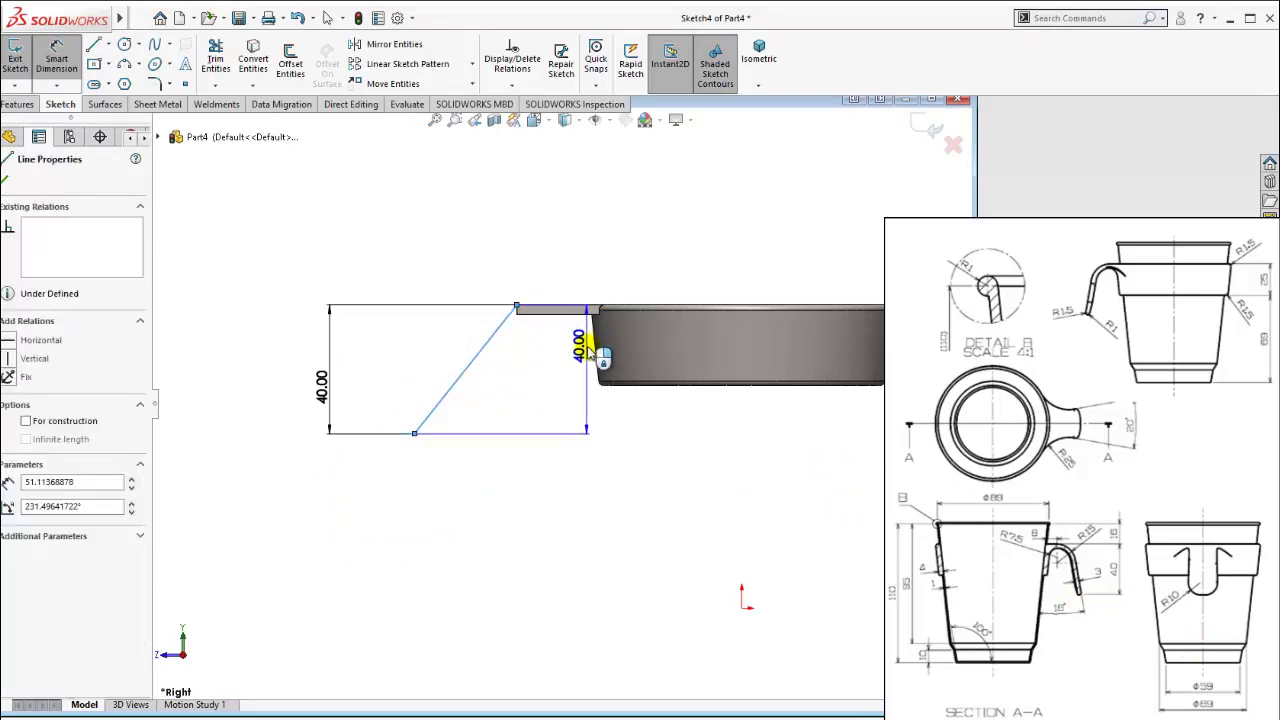
click(597, 355)
key(Escape)
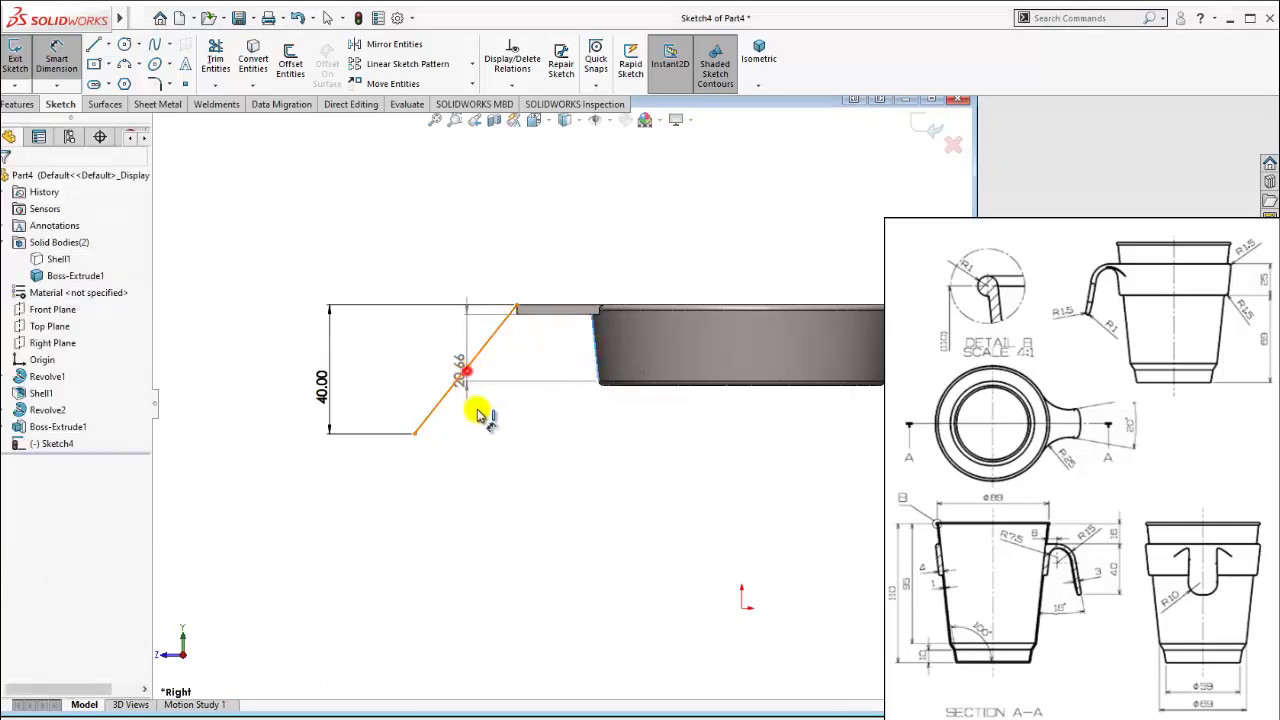
Set a 16° angle between the slanted line and vertical, then switch to isometric view.
drag(466, 370, 540, 522)
click(520, 533)
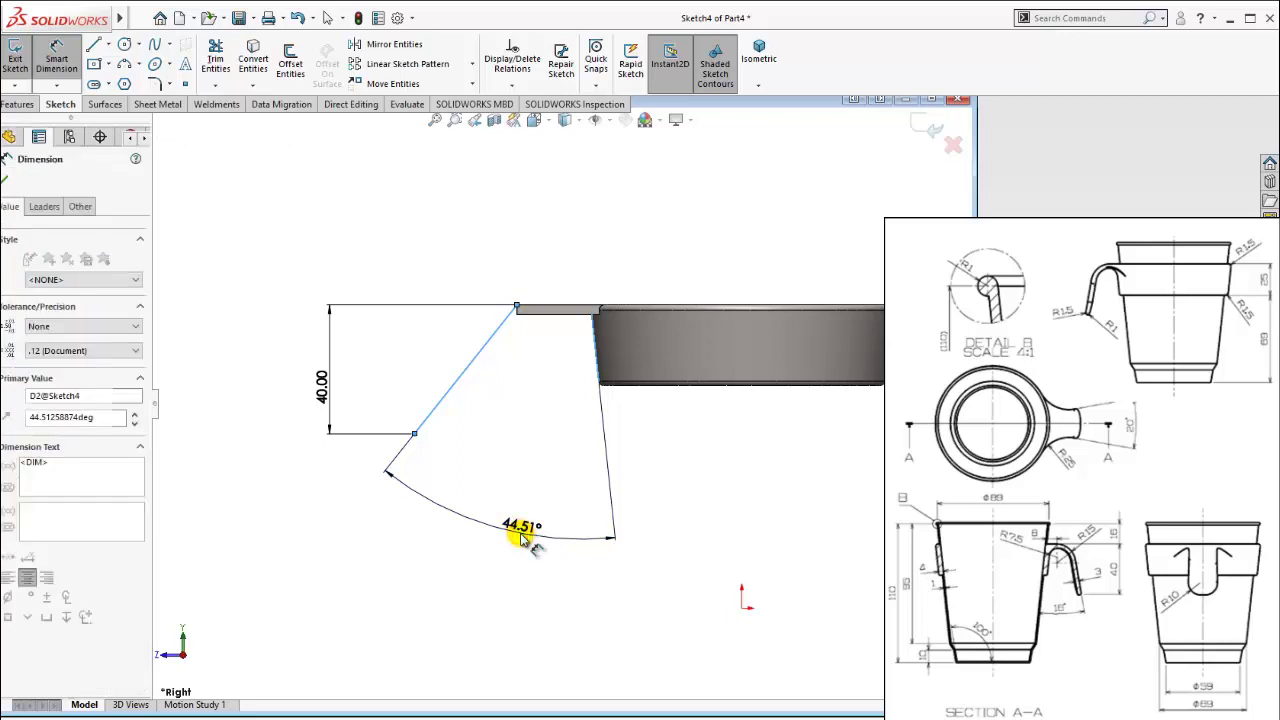
text(16)
key(Return)
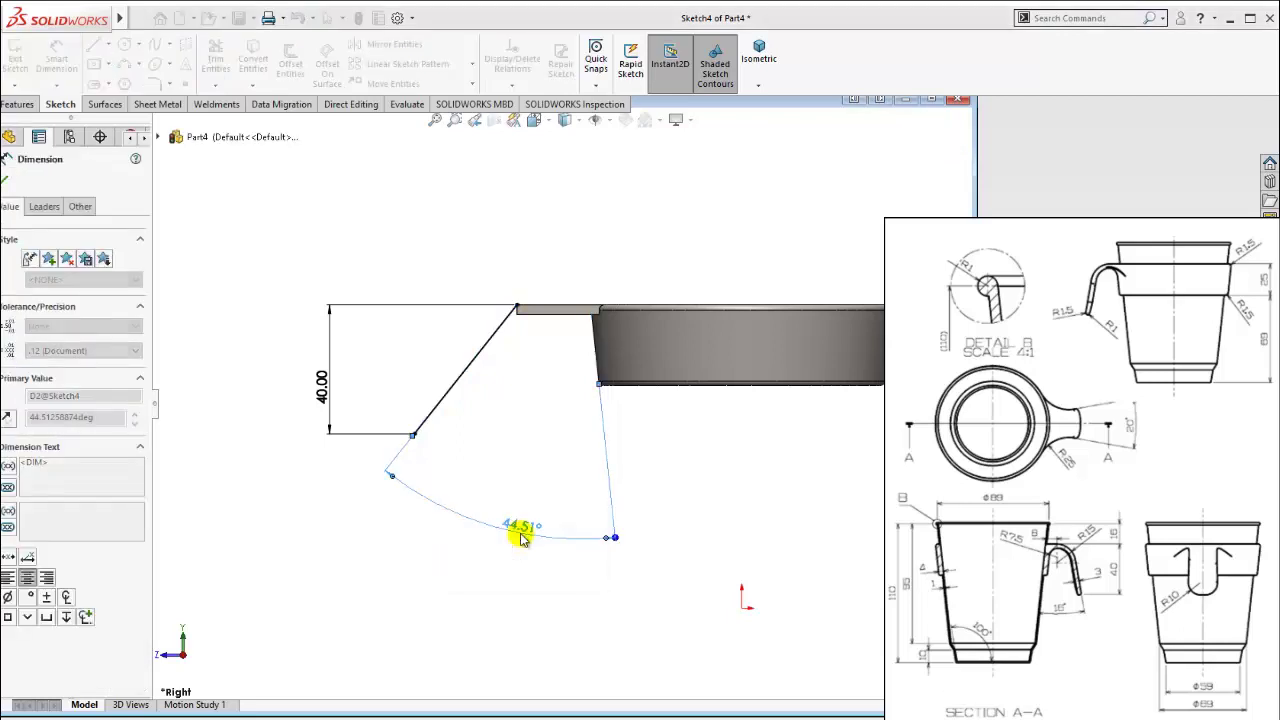
scroll(580, 428, down, 1)
key(Escape)
drag(463, 309, 548, 425)
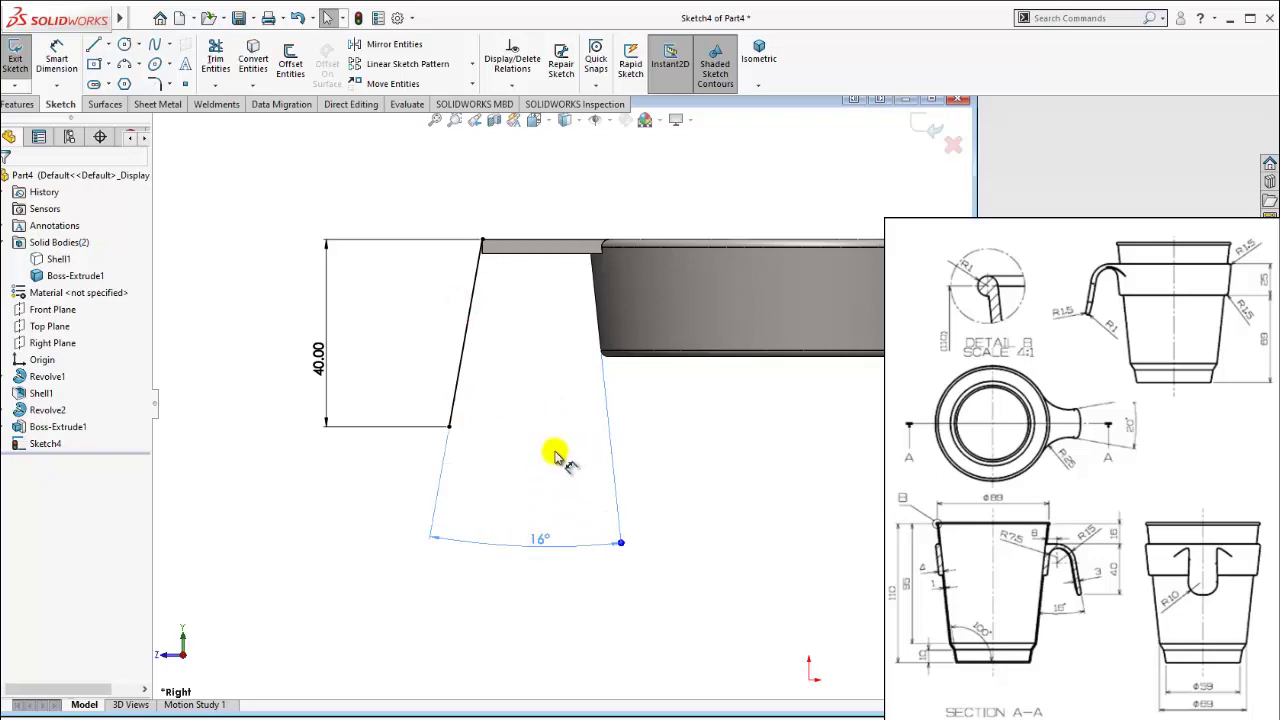
drag(548, 425, 552, 597)
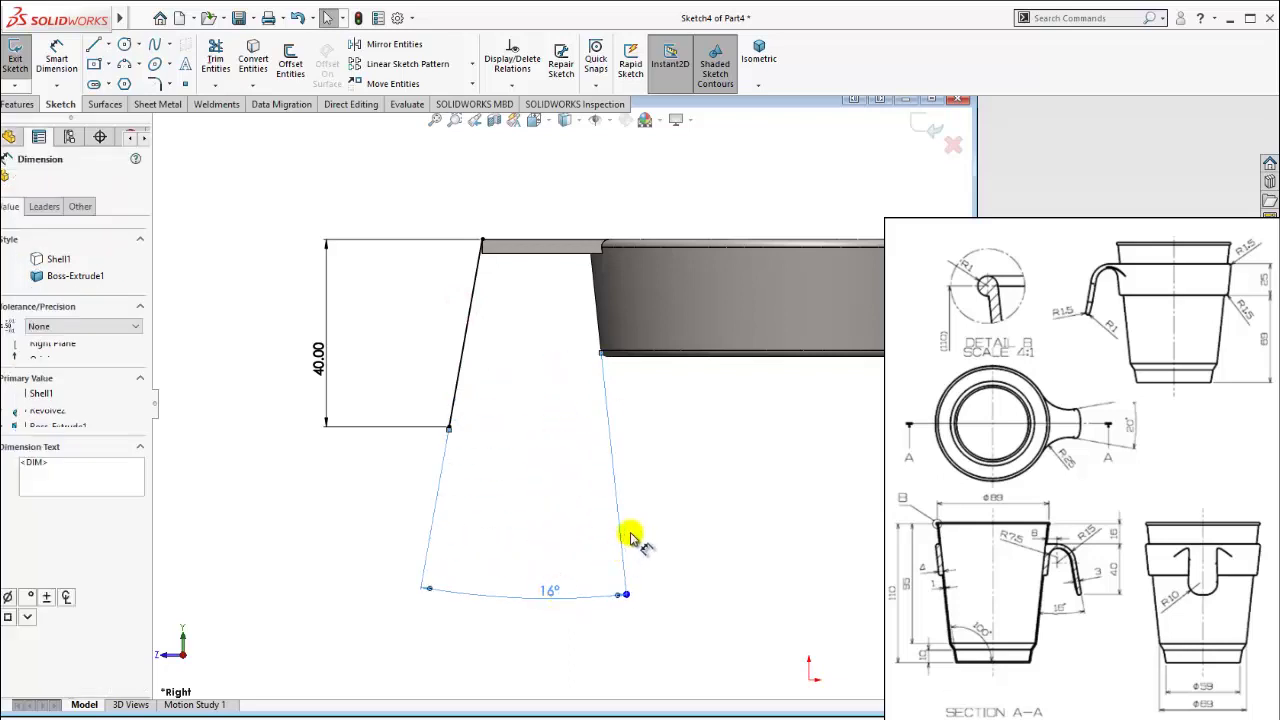
click(687, 430)
click(759, 60)
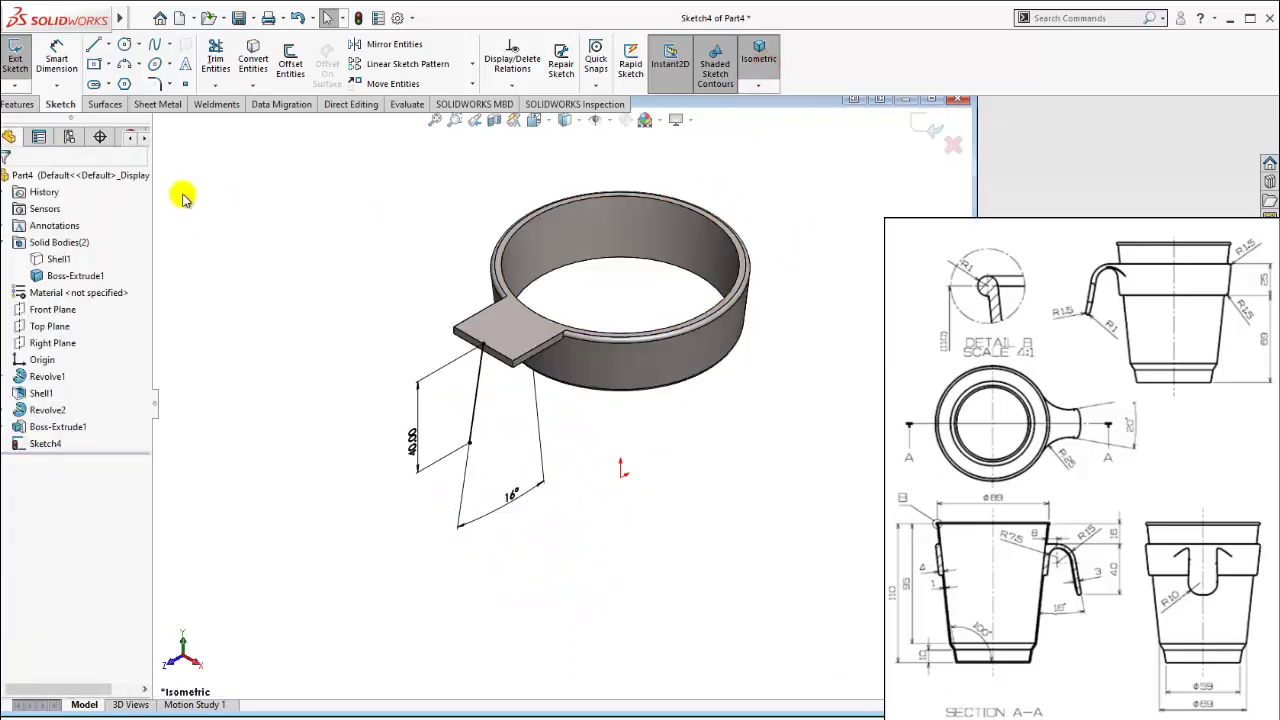
Extrude the leg sketch as a 3 mm thin feature with the thickness reversed.
click(20, 105)
click(22, 62)
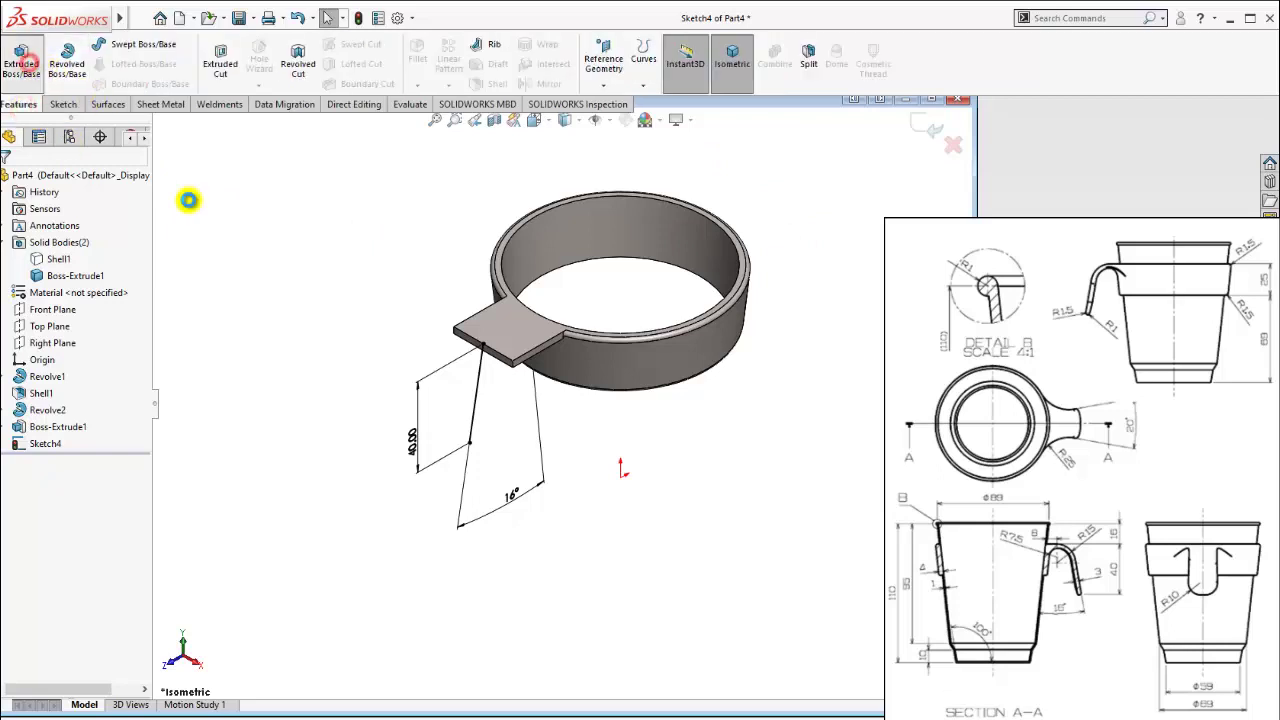
scroll(510, 406, down, 5)
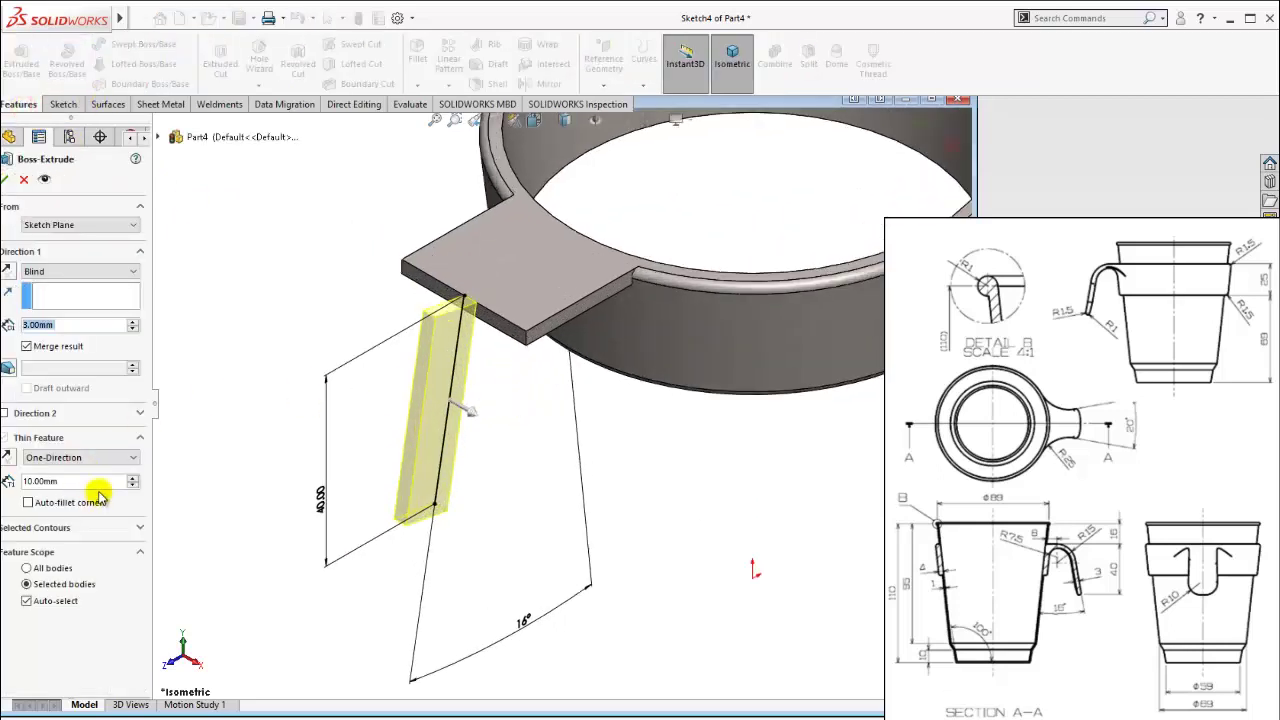
text(3)
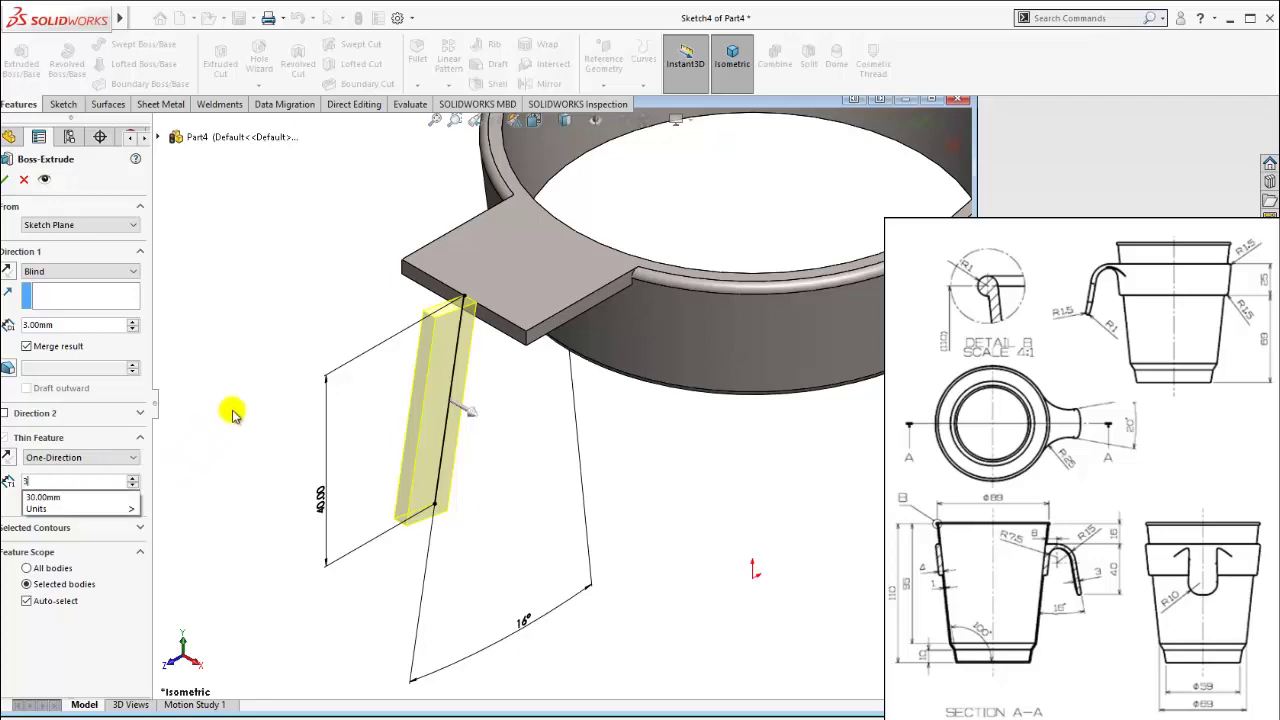
key(Return)
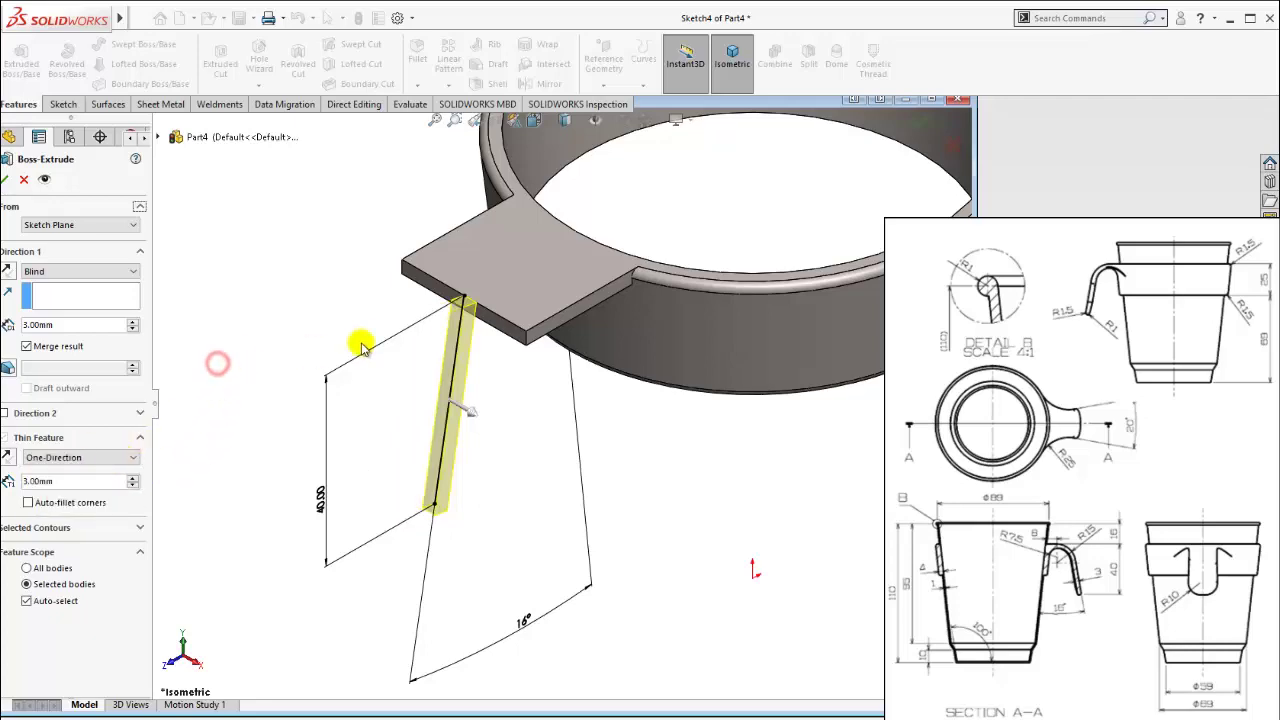
mouse_move(360, 344)
middle_down()
mouse_move(346, 269)
mouse_move(423, 277)
mouse_move(391, 300)
mouse_move(404, 335)
middle_up()
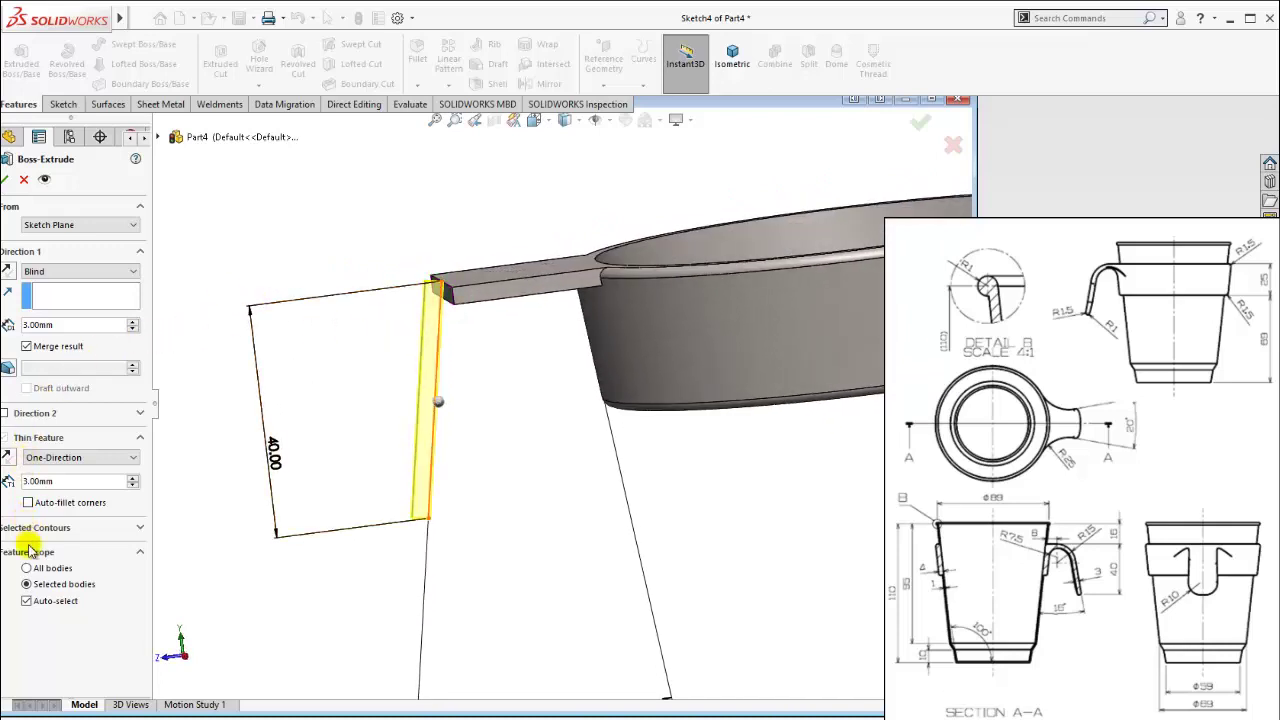
click(8, 458)
scroll(441, 400, down, 2)
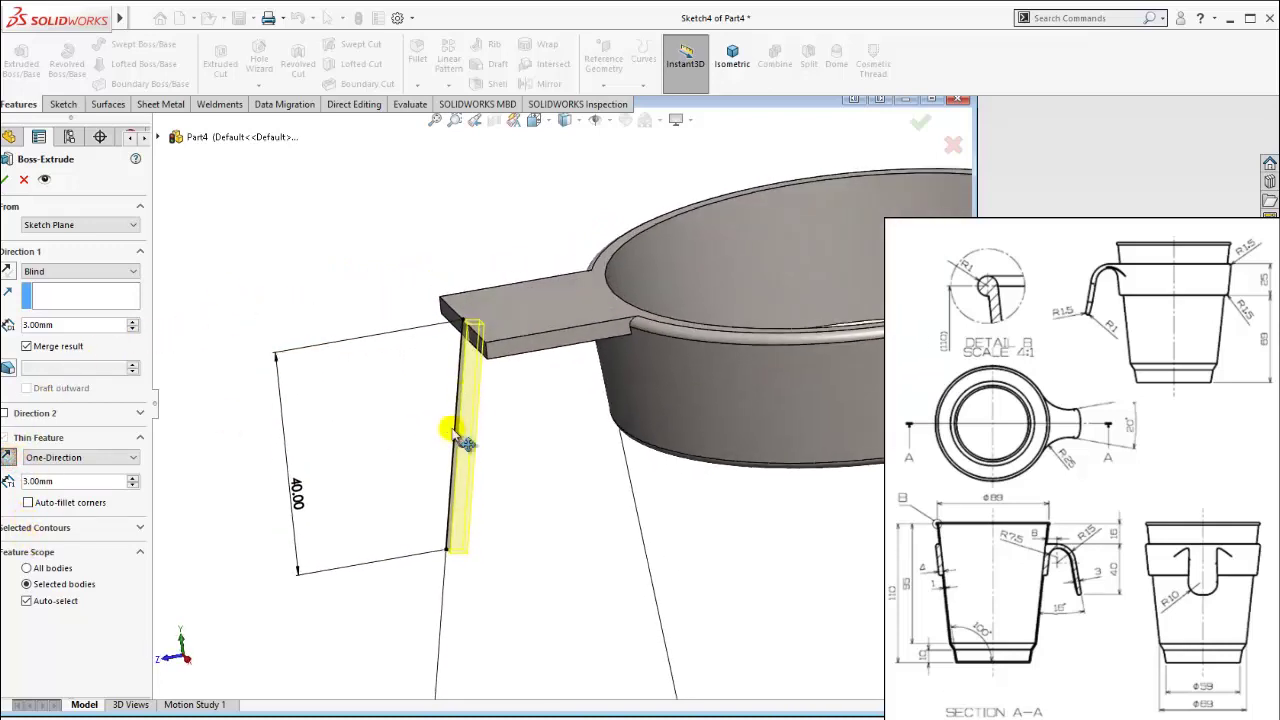
scroll(441, 400, down, 2)
scroll(438, 395, down, 2)
scroll(432, 388, down, 1)
mouse_move(432, 388)
middle_down()
mouse_move(457, 394)
mouse_move(451, 357)
mouse_move(487, 476)
middle_up()
scroll(495, 490, up, 3)
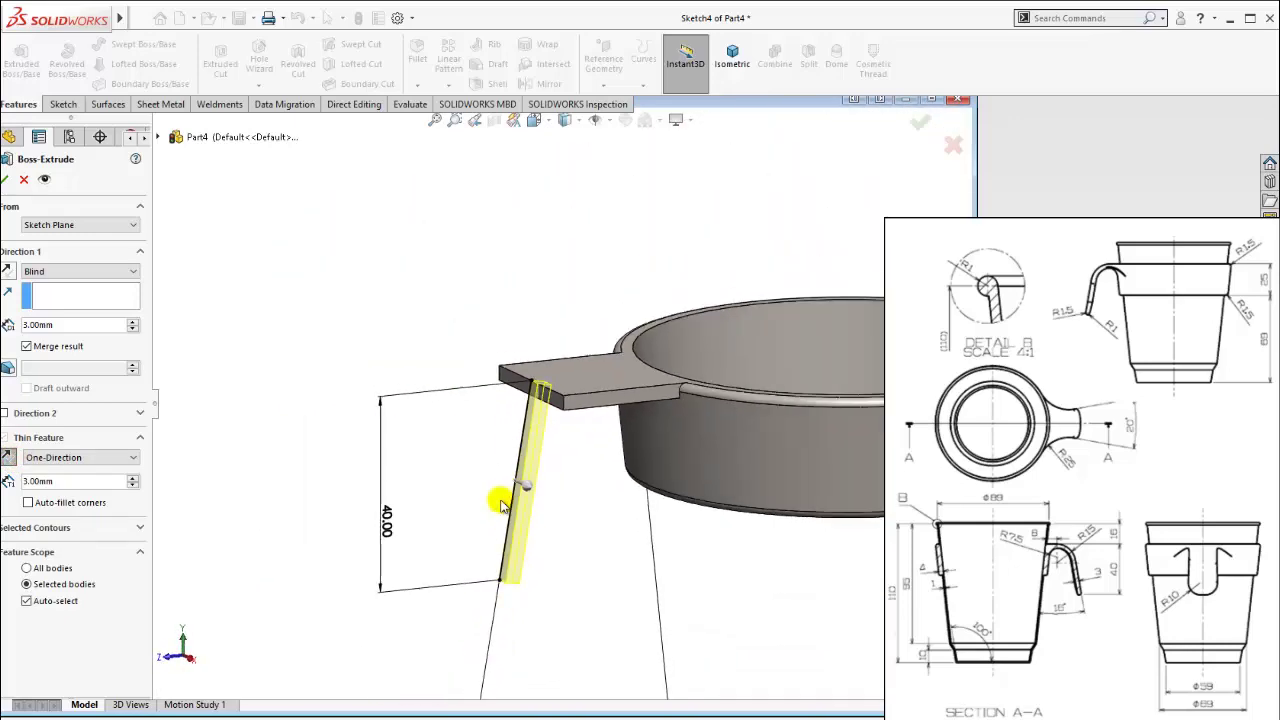
Set the extrude to Mid Plane at 30 mm and accept the thin handle strip.
click(50, 271)
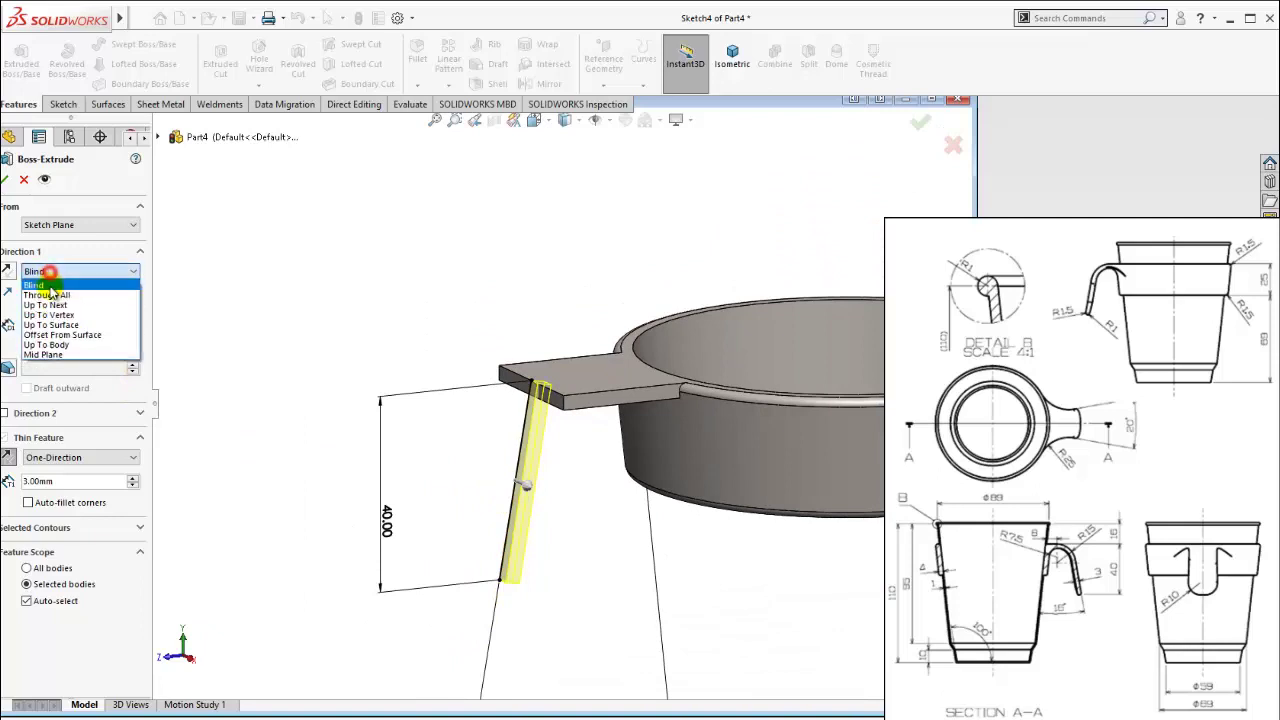
click(45, 349)
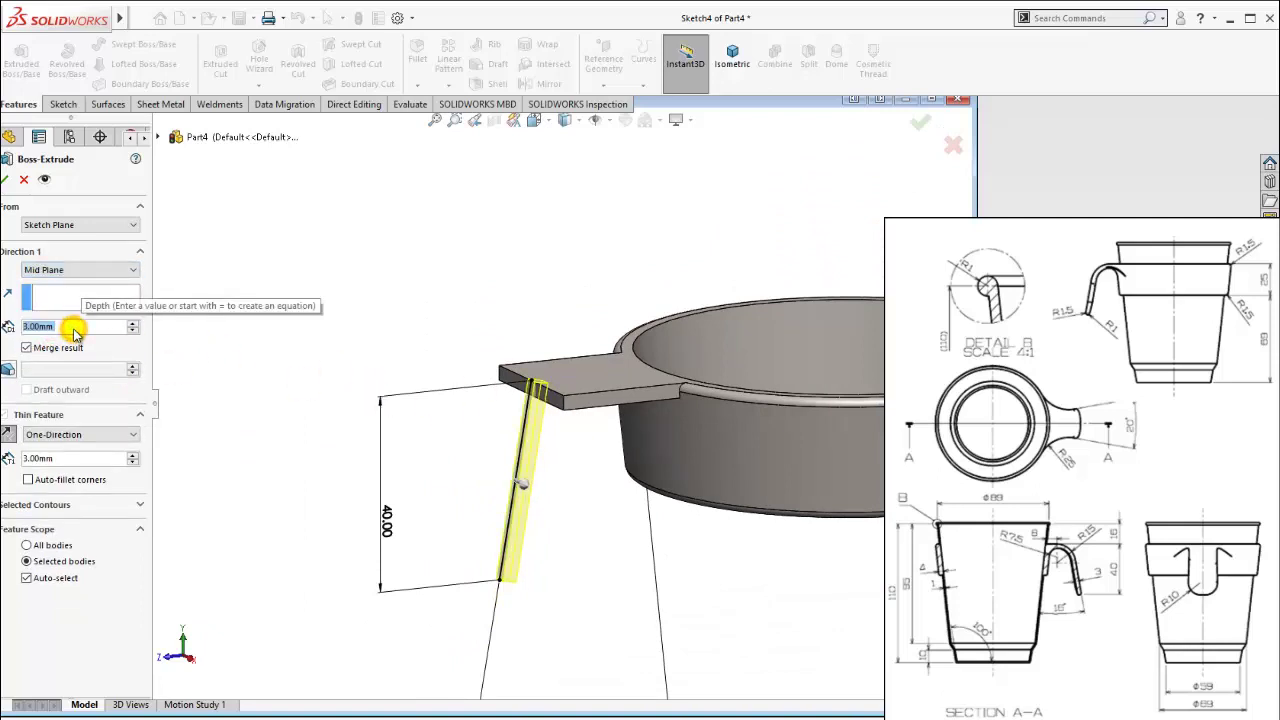
text(30)
key(Return)
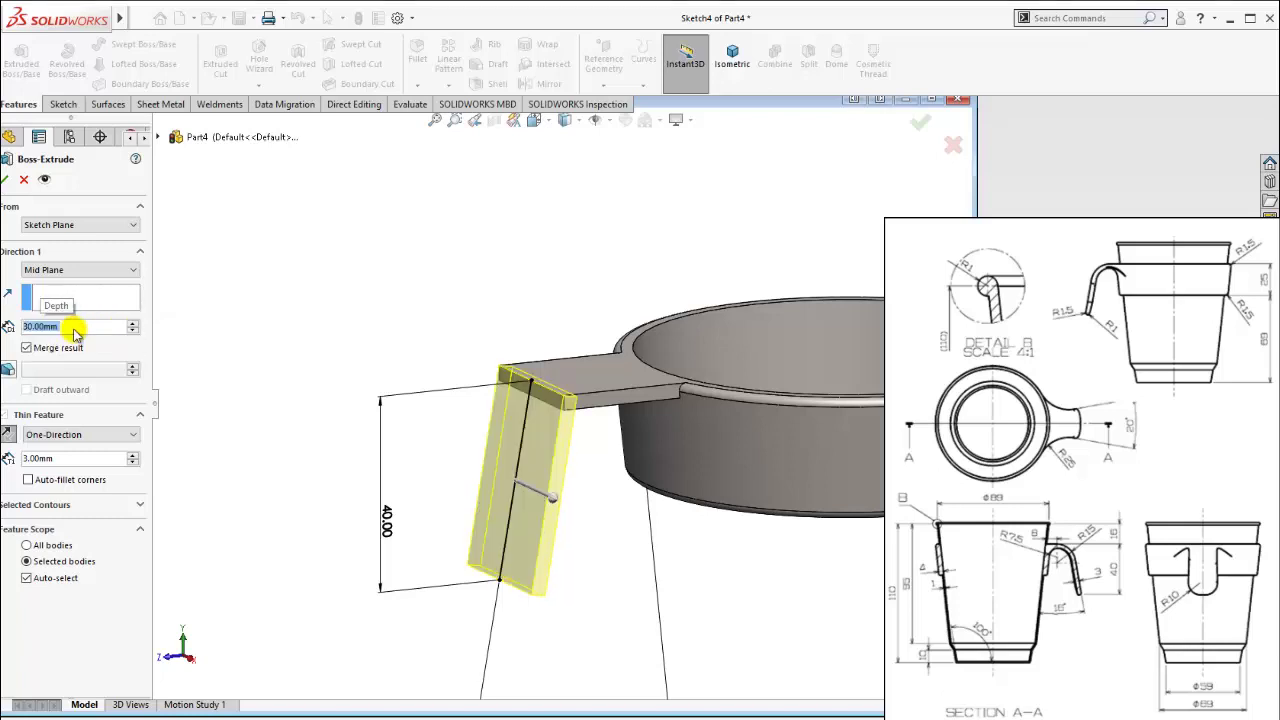
key(Return)
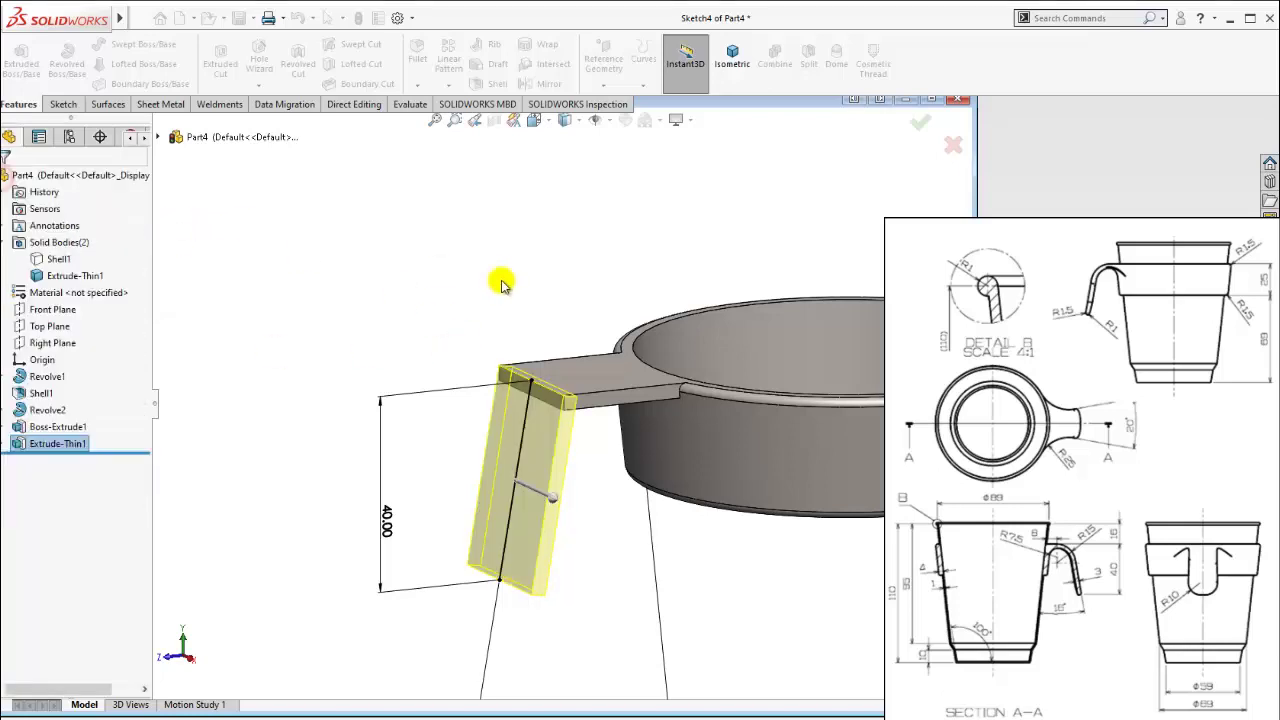
mouse_move(500, 277)
middle_down()
mouse_move(580, 380)
mouse_move(608, 466)
mouse_move(565, 437)
mouse_move(794, 451)
mouse_move(609, 354)
mouse_move(686, 394)
mouse_move(592, 417)
mouse_move(529, 351)
mouse_move(756, 513)
middle_up()
Fillet the inner edge of the handle bend with a 12 mm radius.
scroll(690, 460, down, 2)
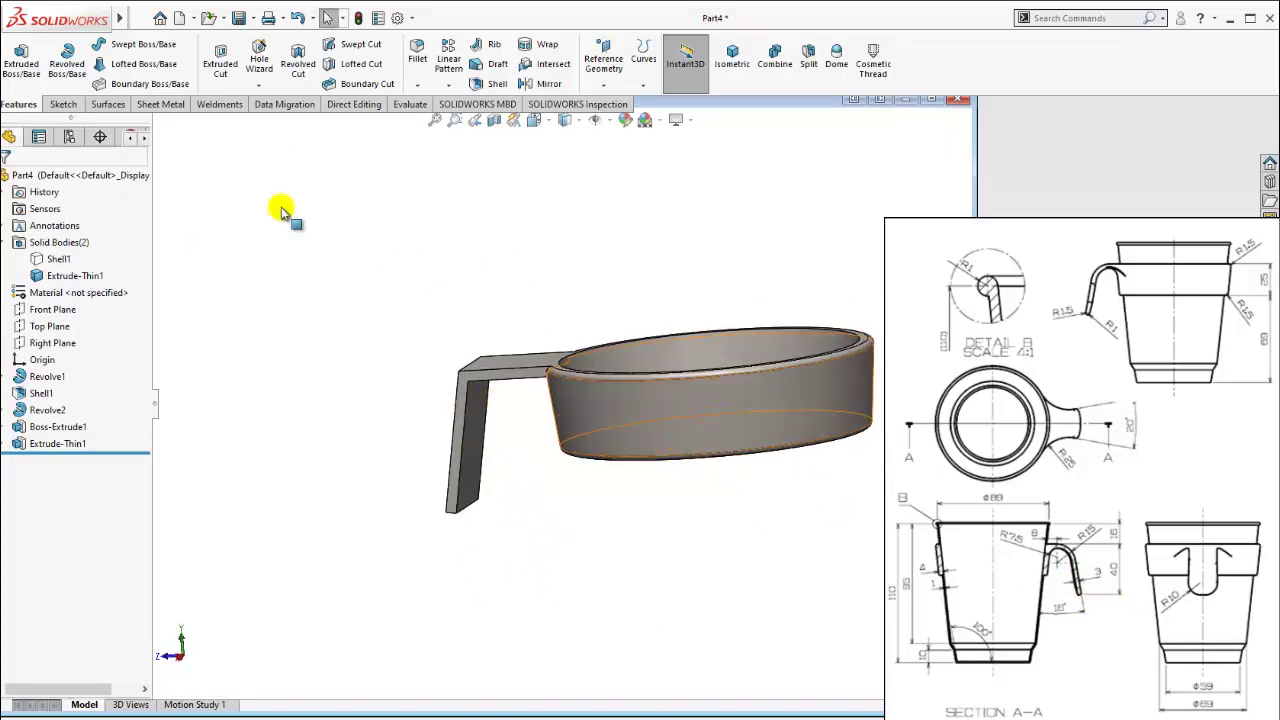
click(416, 55)
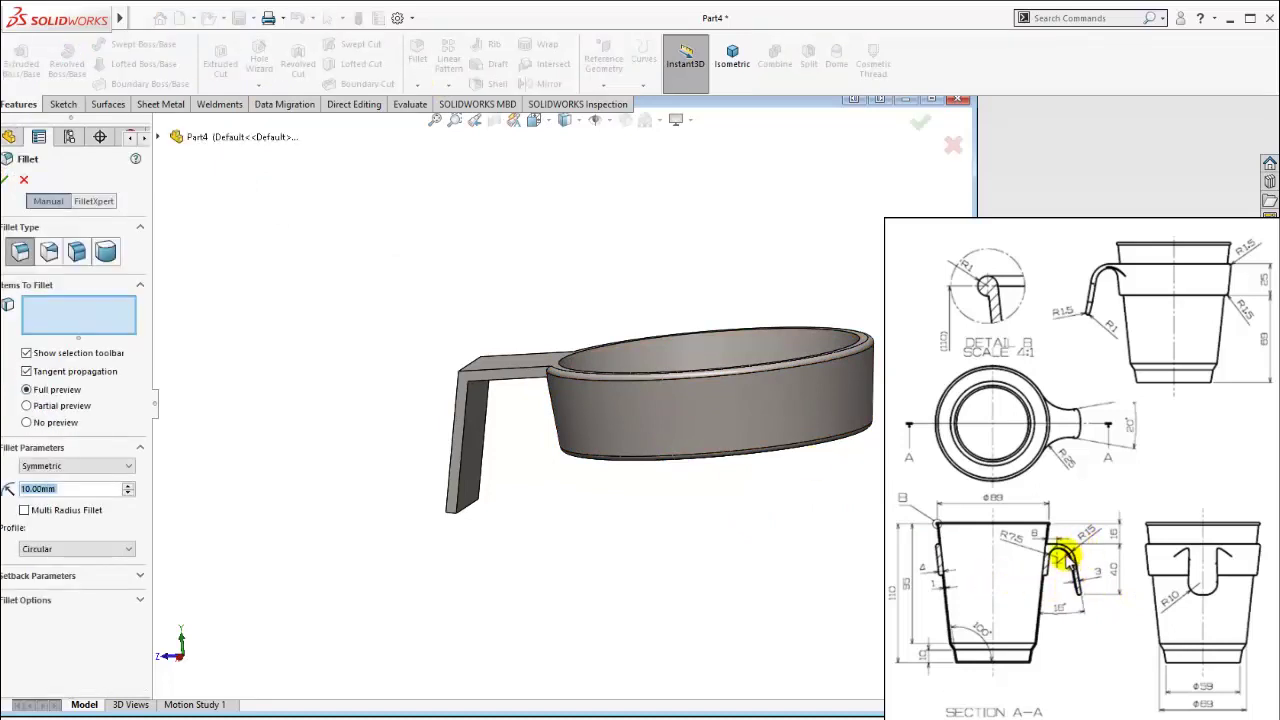
scroll(457, 389, down, 3)
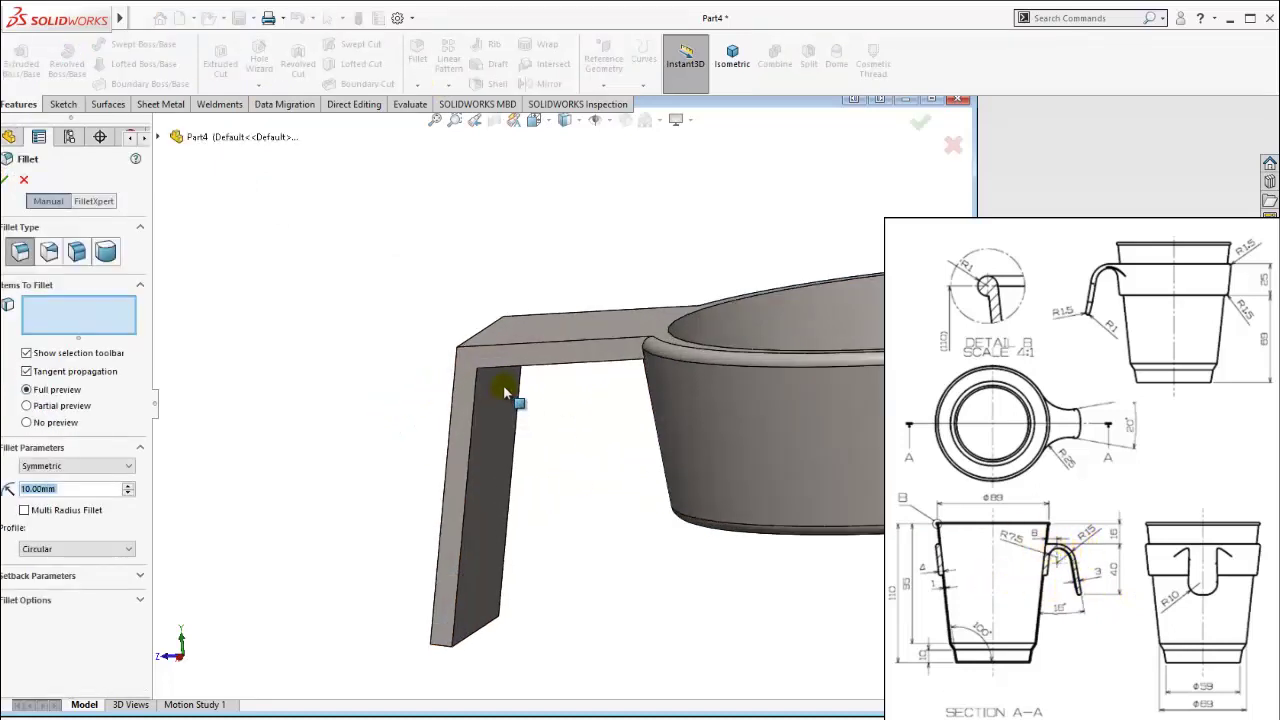
scroll(506, 389, down, 2)
click(484, 348)
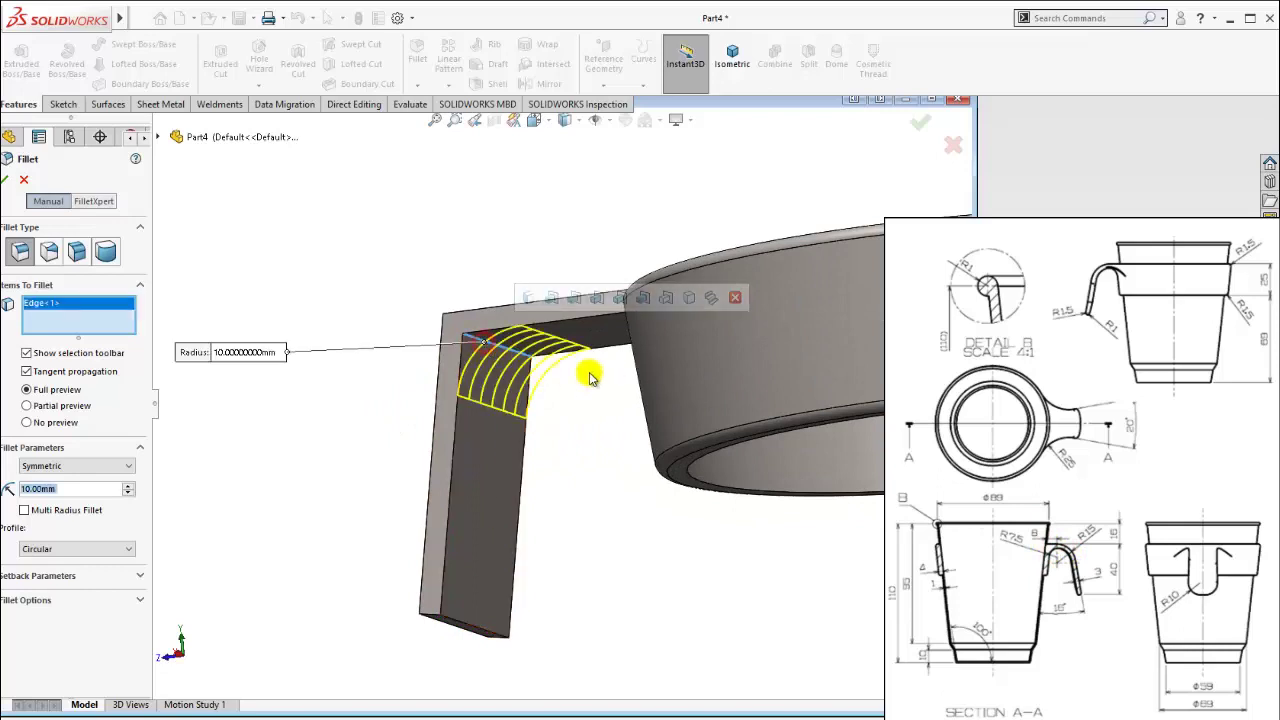
double_click(40, 488)
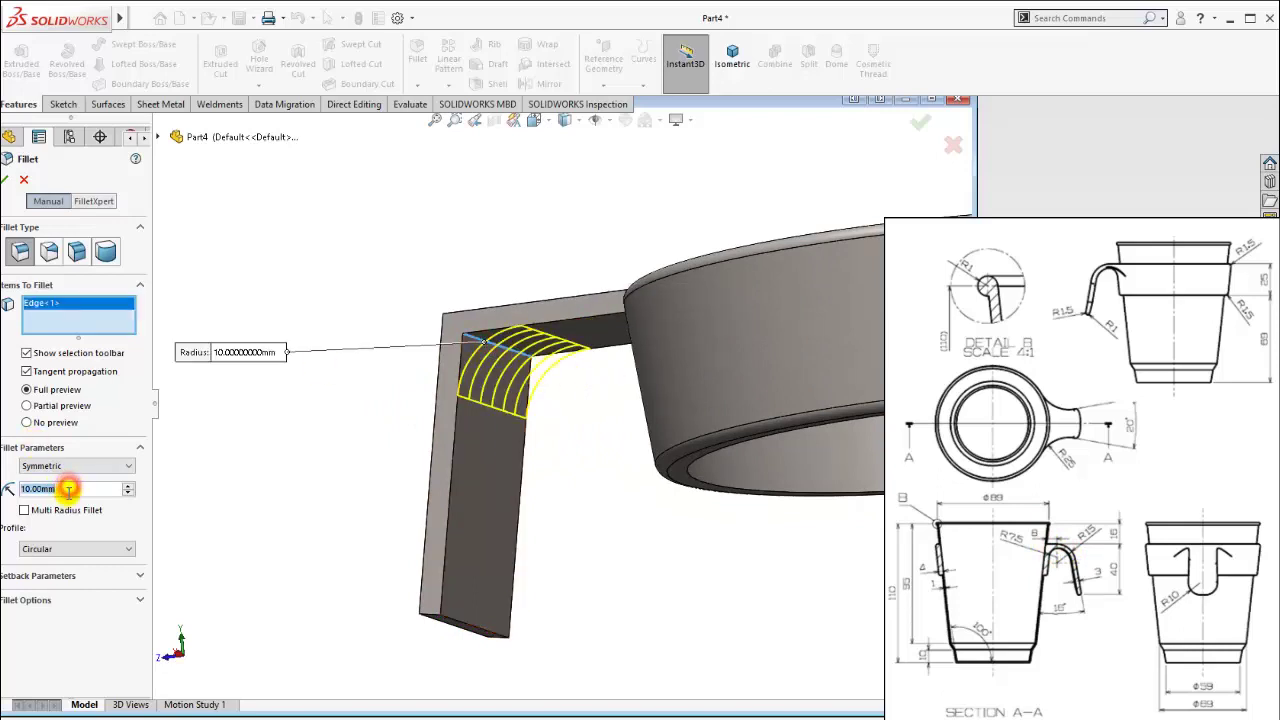
text(12)
click(309, 491)
Fillet the outer edge of the handle bend with a 15 mm radius.
middle_drag(543, 462, 580, 512)
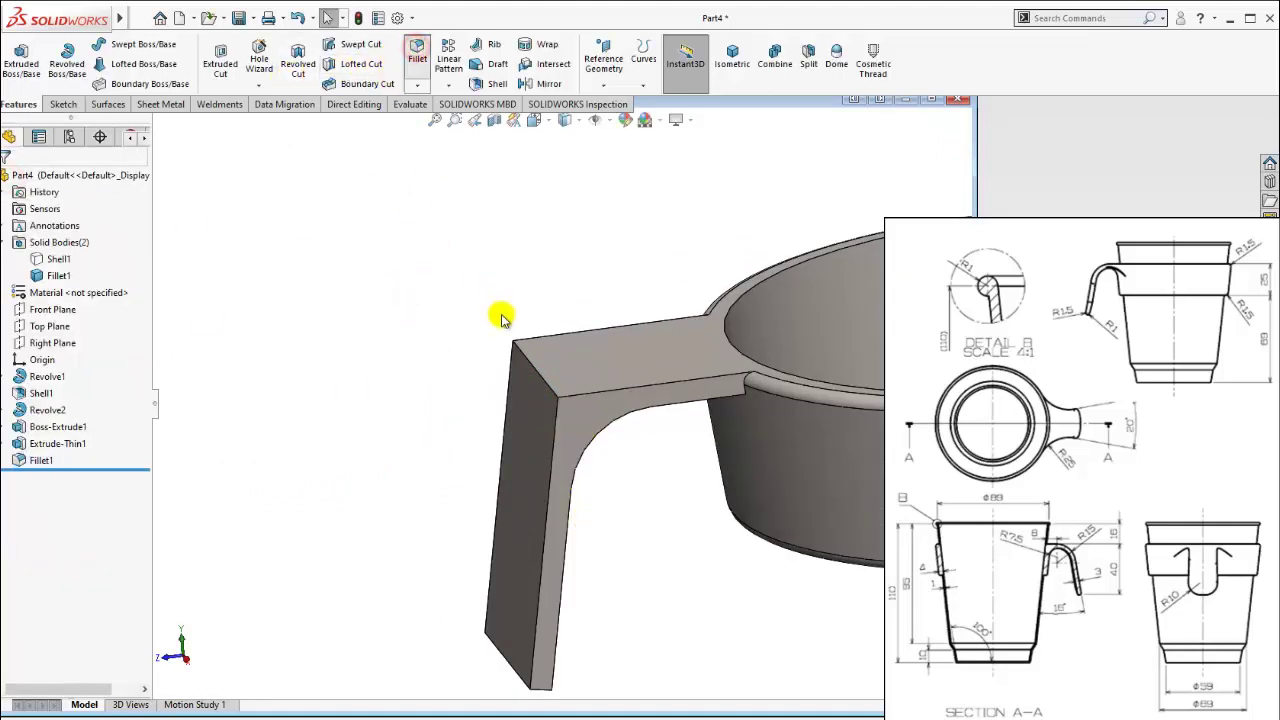
key(Return)
click(521, 351)
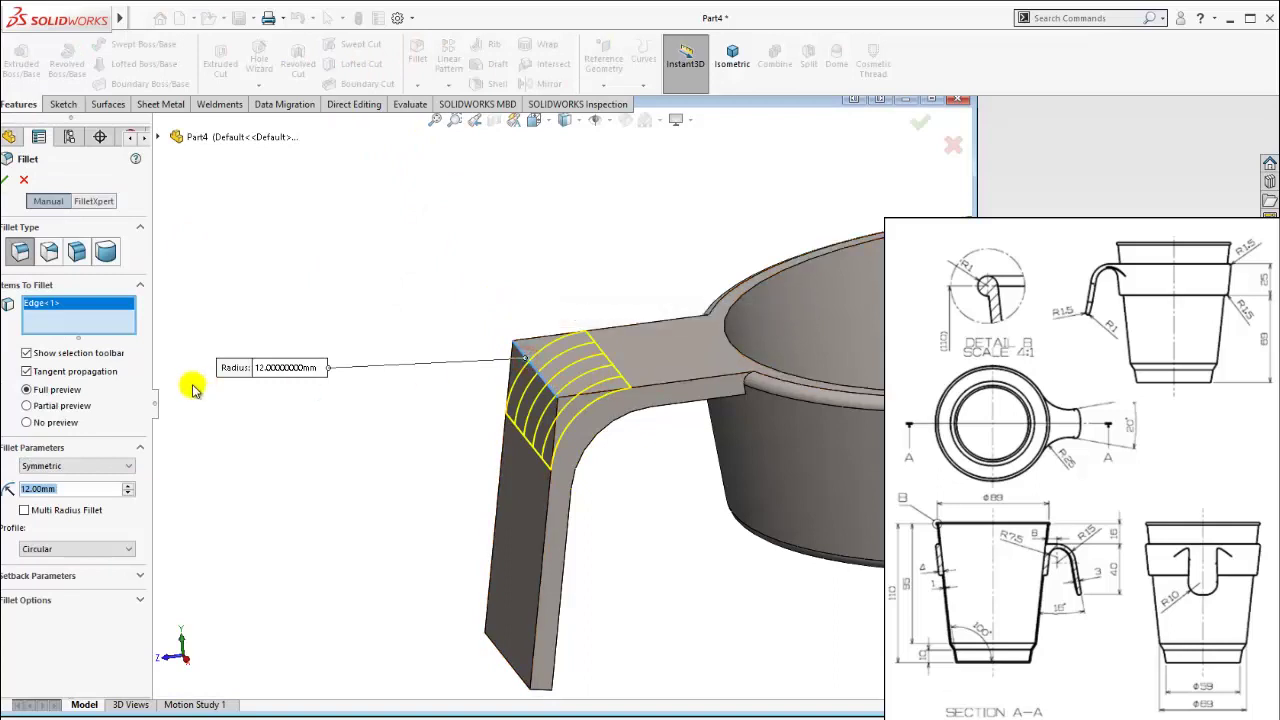
text(15)
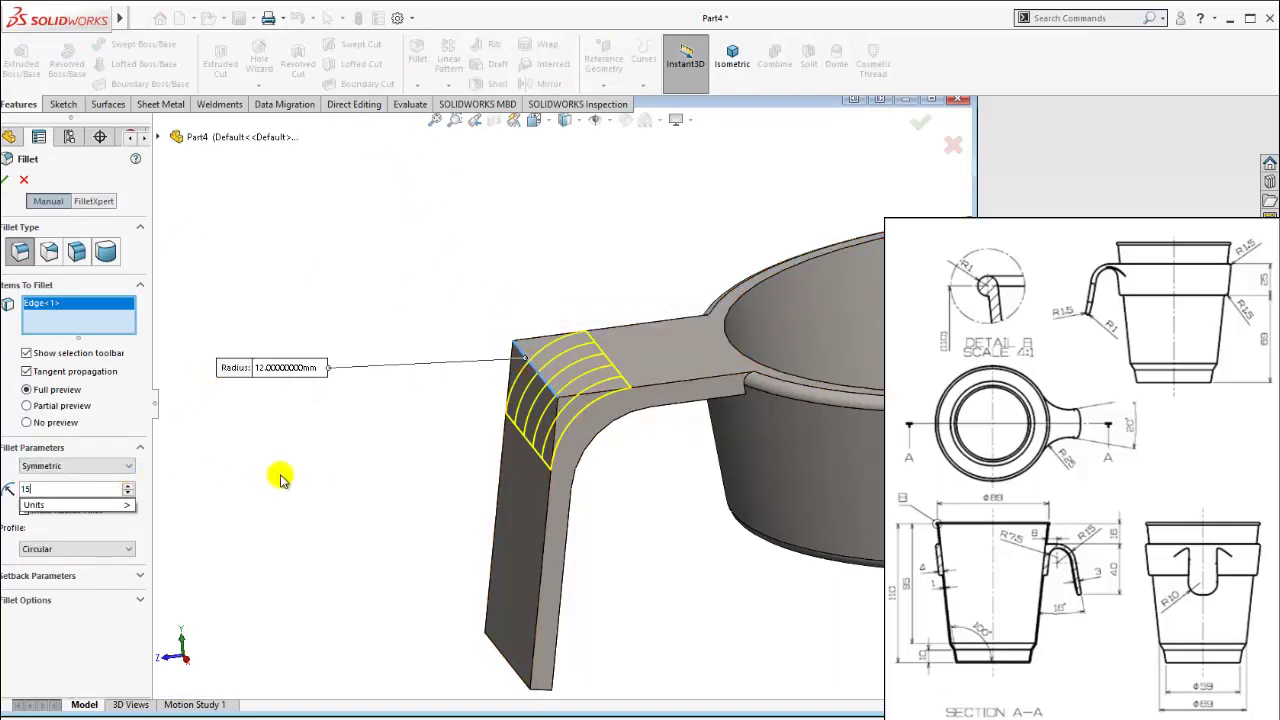
click(306, 477)
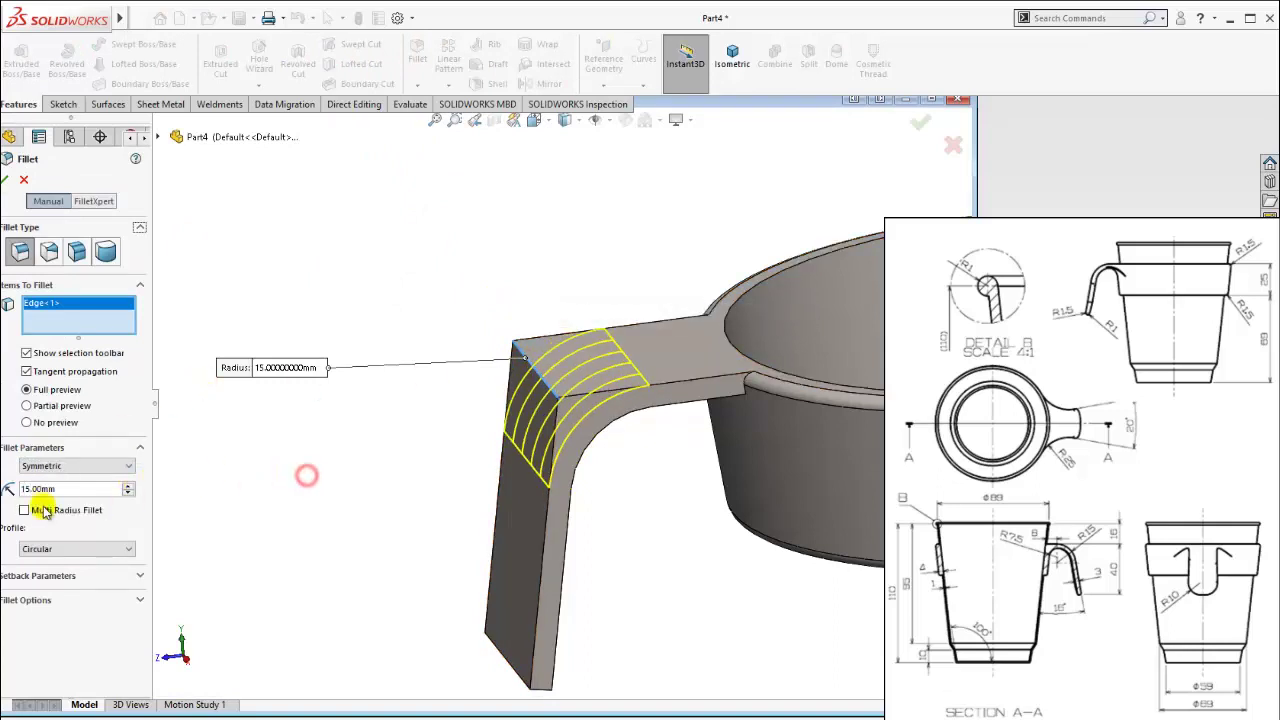
click(10, 190)
mouse_move(434, 229)
middle_down()
mouse_move(551, 357)
mouse_move(571, 429)
mouse_move(499, 369)
mouse_move(651, 406)
mouse_move(720, 471)
mouse_move(590, 405)
mouse_move(623, 443)
mouse_move(586, 429)
mouse_move(634, 423)
middle_up()
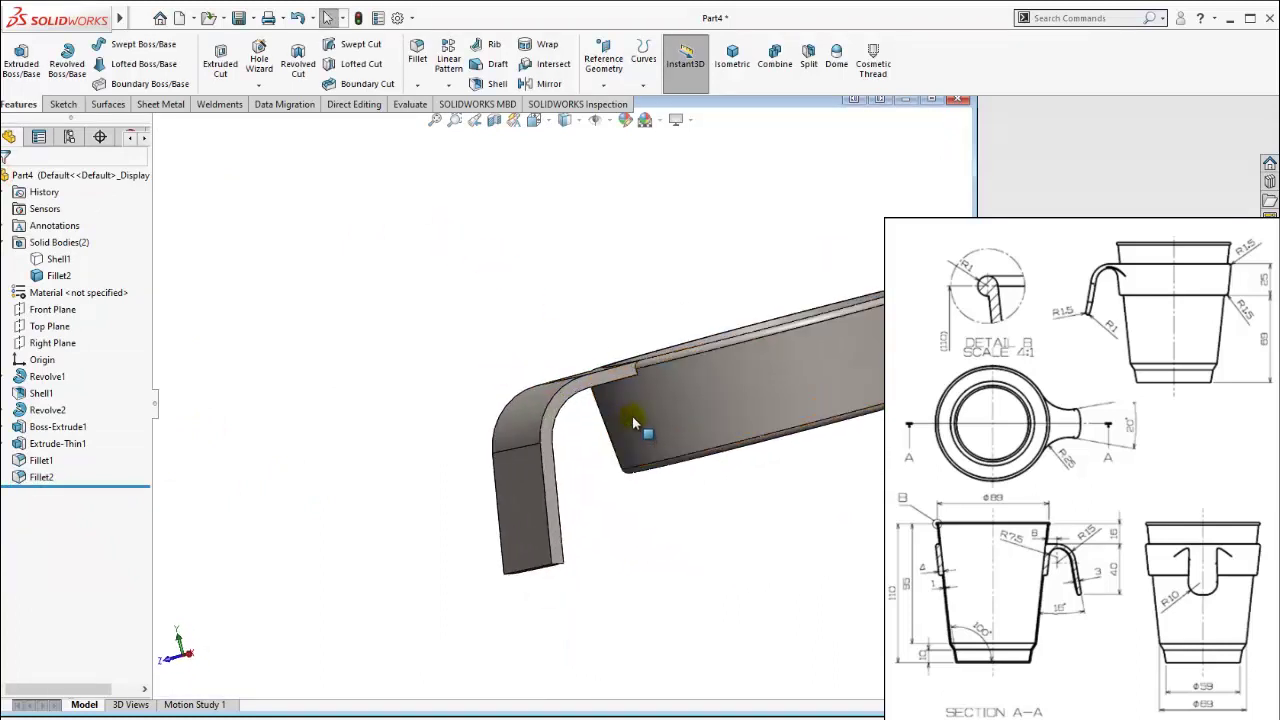
Create Fillet3, a 7.5 mm round on the edge where the handle strip meets the band.
scroll(650, 397, down, 3)
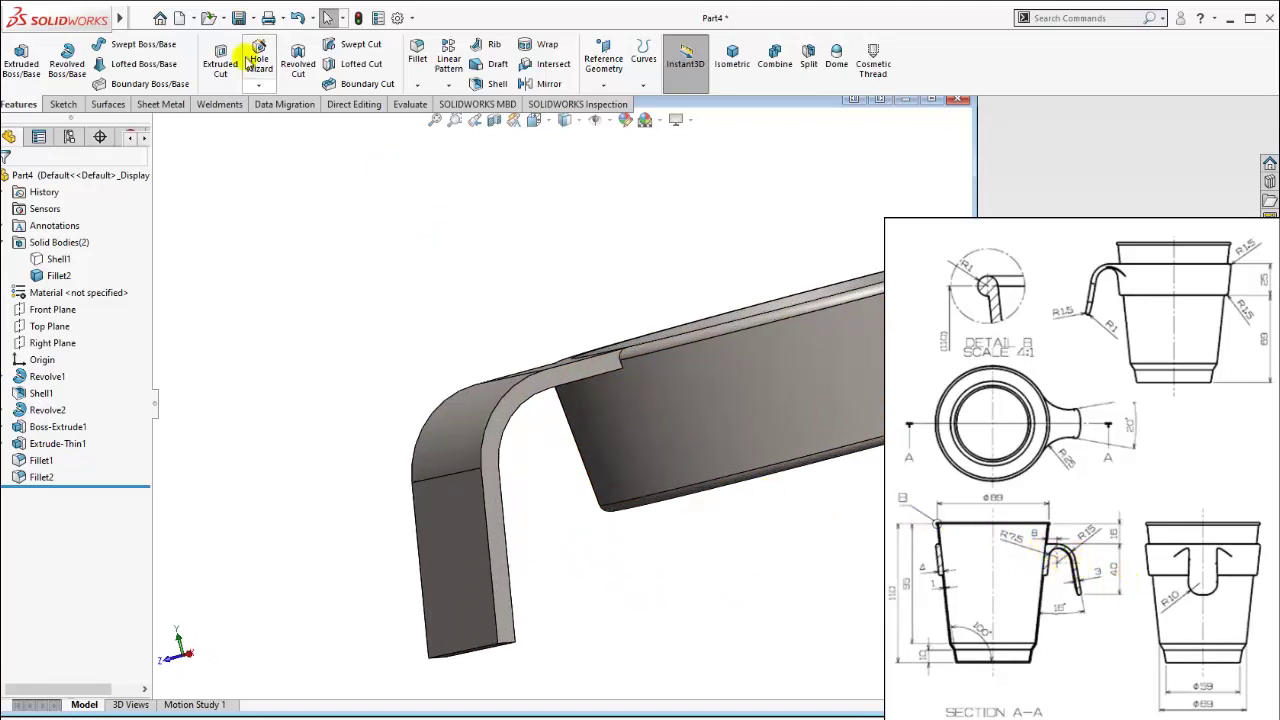
click(417, 55)
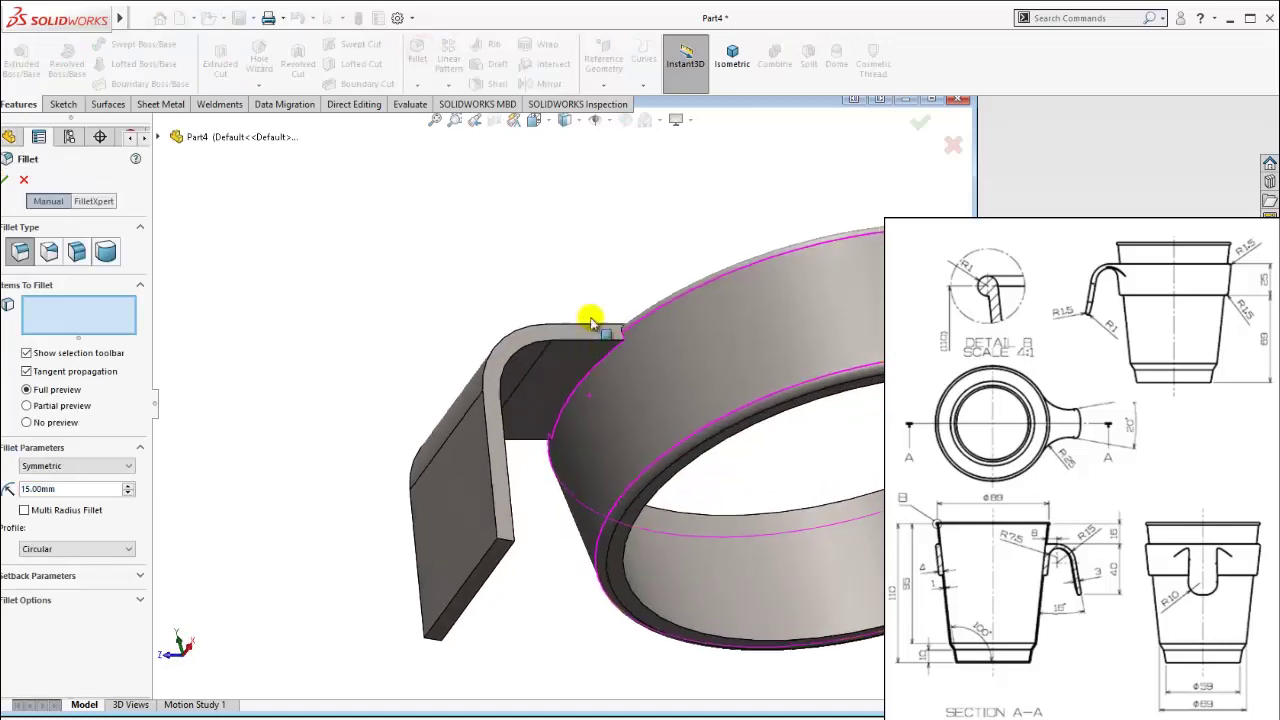
click(597, 360)
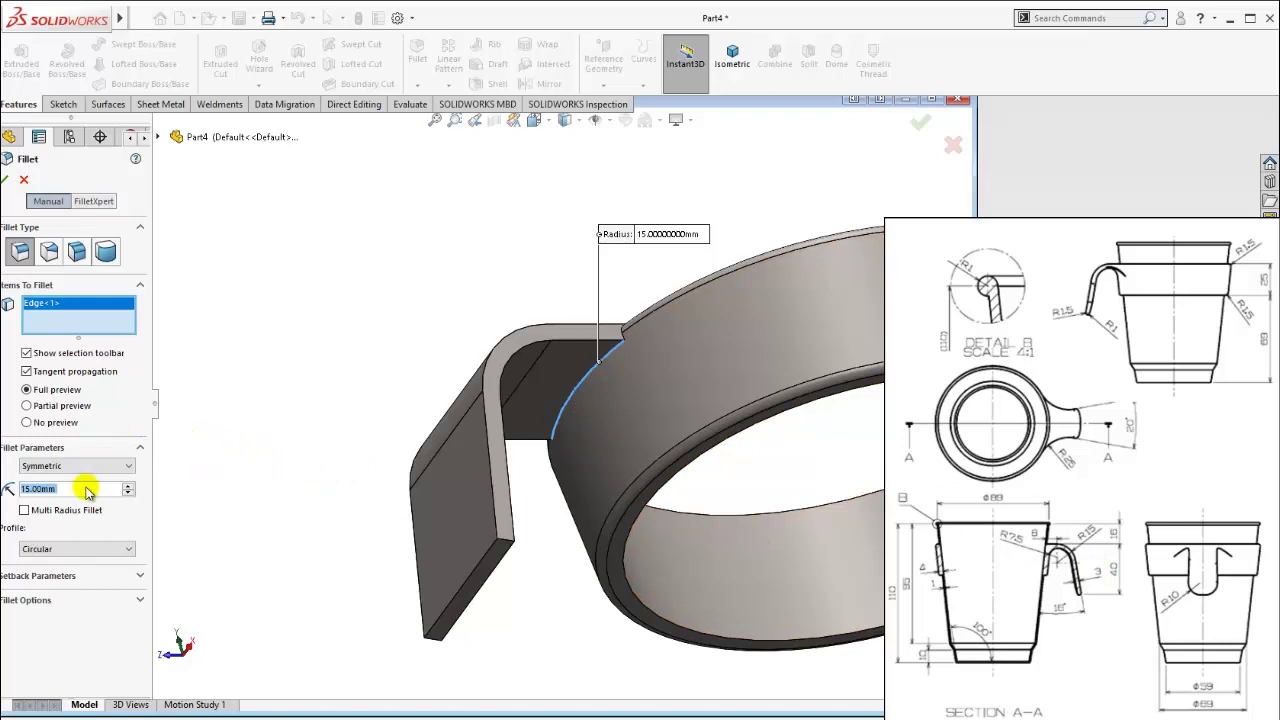
text(7.5)
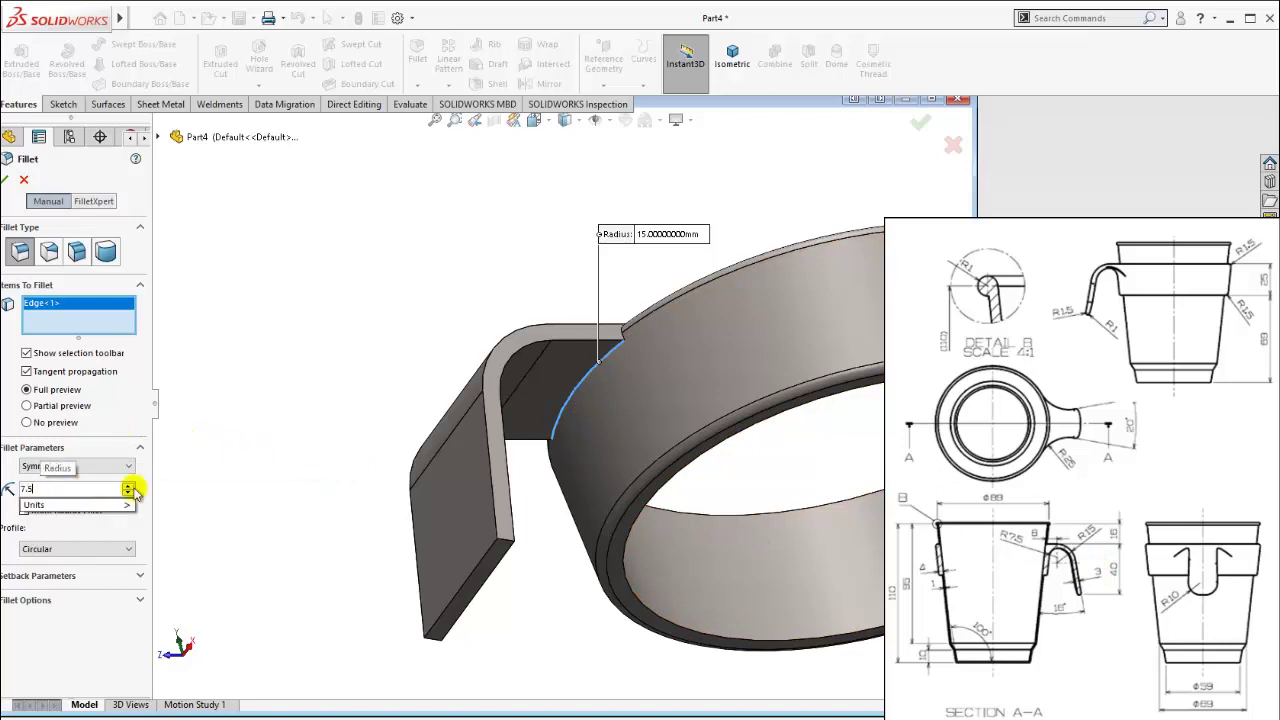
key(Return)
middle_drag(275, 440, 222, 312)
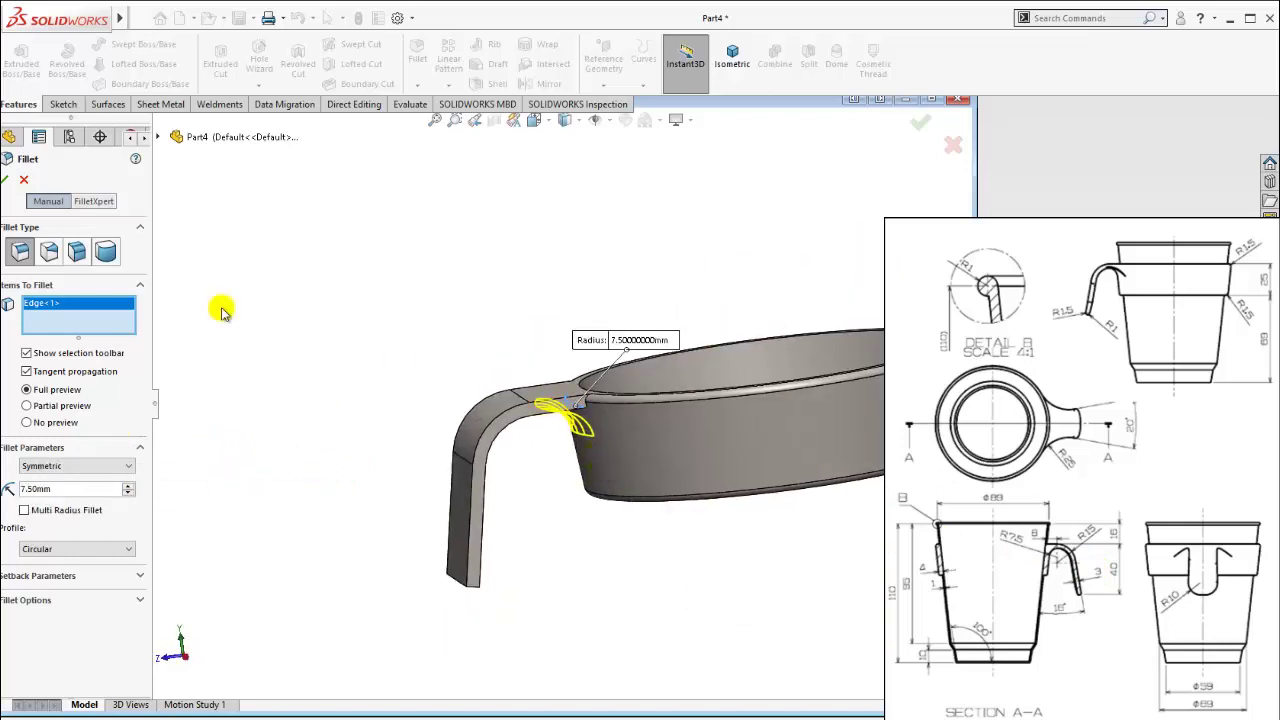
key(Return)
mouse_move(349, 283)
middle_down()
mouse_move(498, 357)
mouse_move(423, 329)
mouse_move(634, 394)
mouse_move(643, 466)
mouse_move(528, 436)
mouse_move(759, 491)
middle_up()
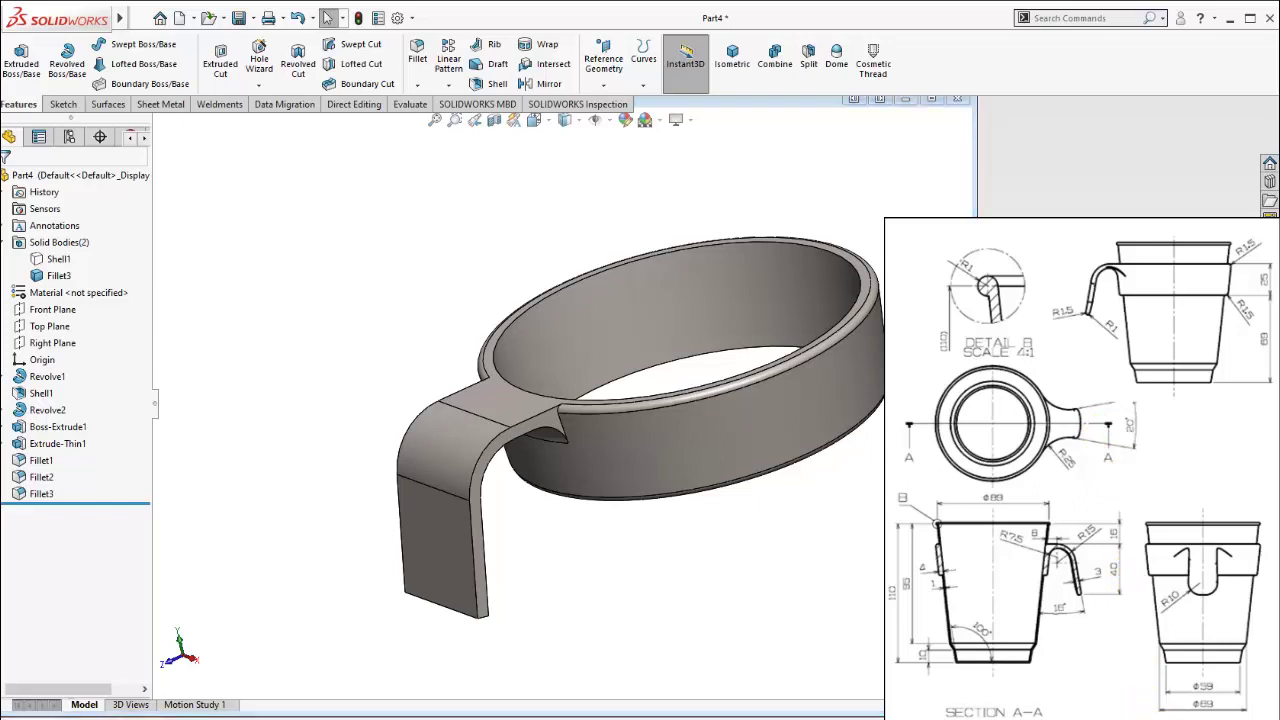
Create Fillet4, a 25 mm round on both handle-to-band edges.
click(416, 47)
click(572, 428)
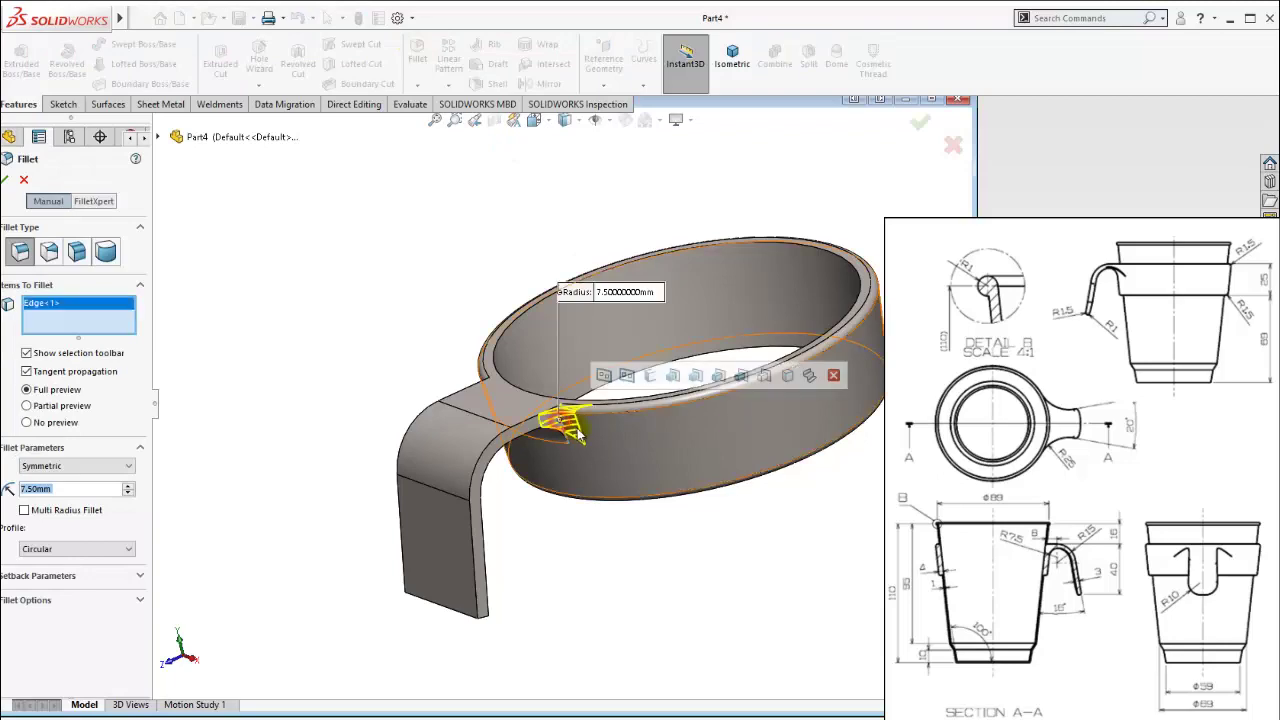
mouse_move(573, 431)
middle_down()
mouse_move(781, 477)
mouse_move(760, 470)
middle_up()
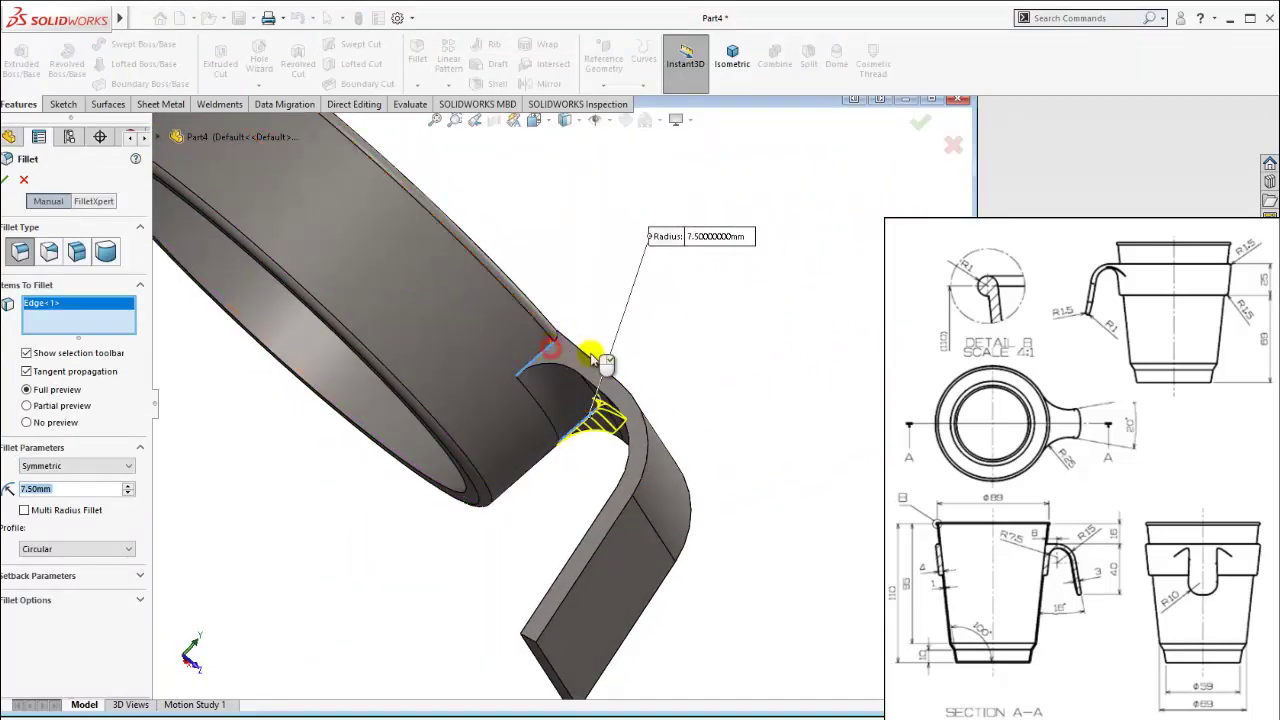
click(593, 358)
middle_drag(593, 358, 272, 374)
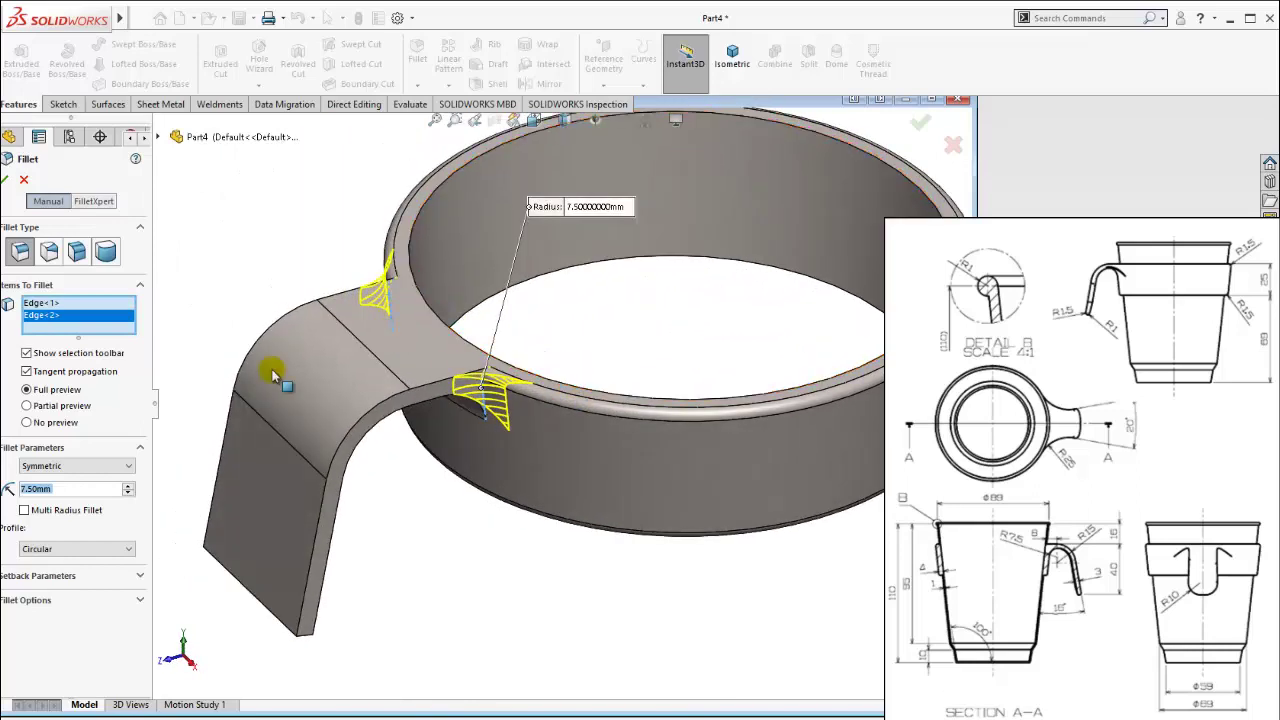
double_click(71, 487)
text(25)
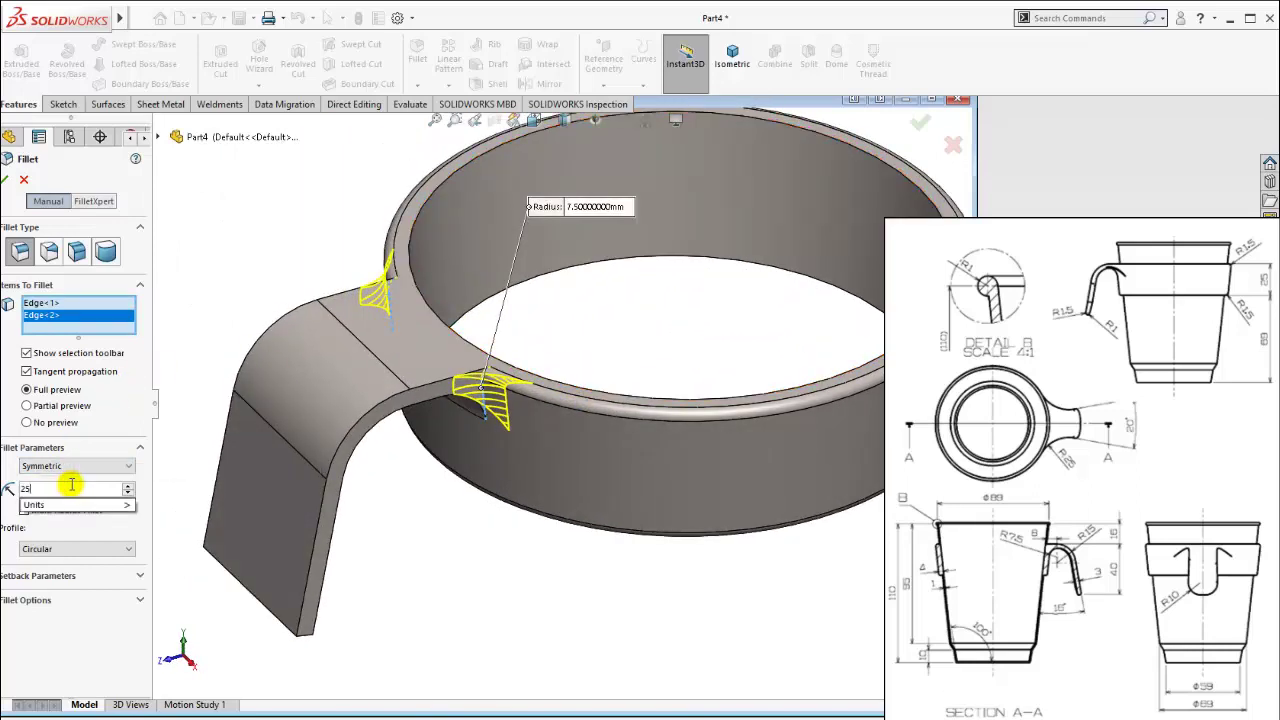
key(Return)
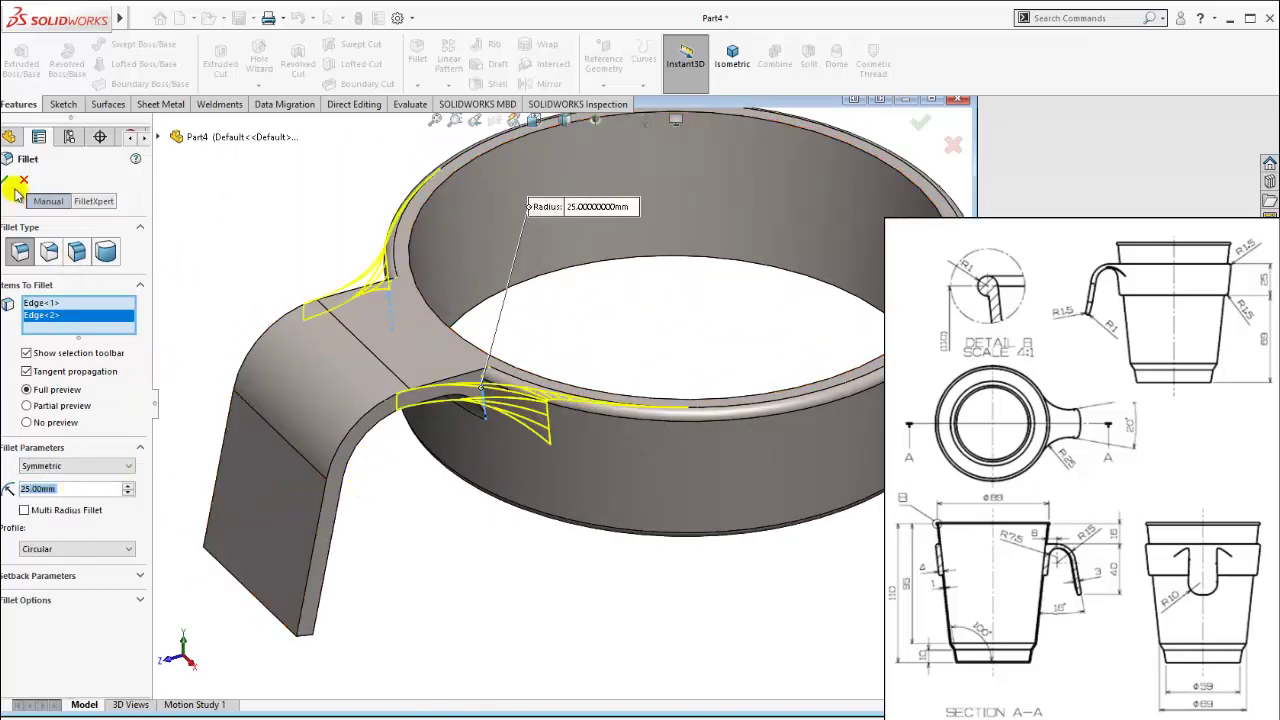
key(Return)
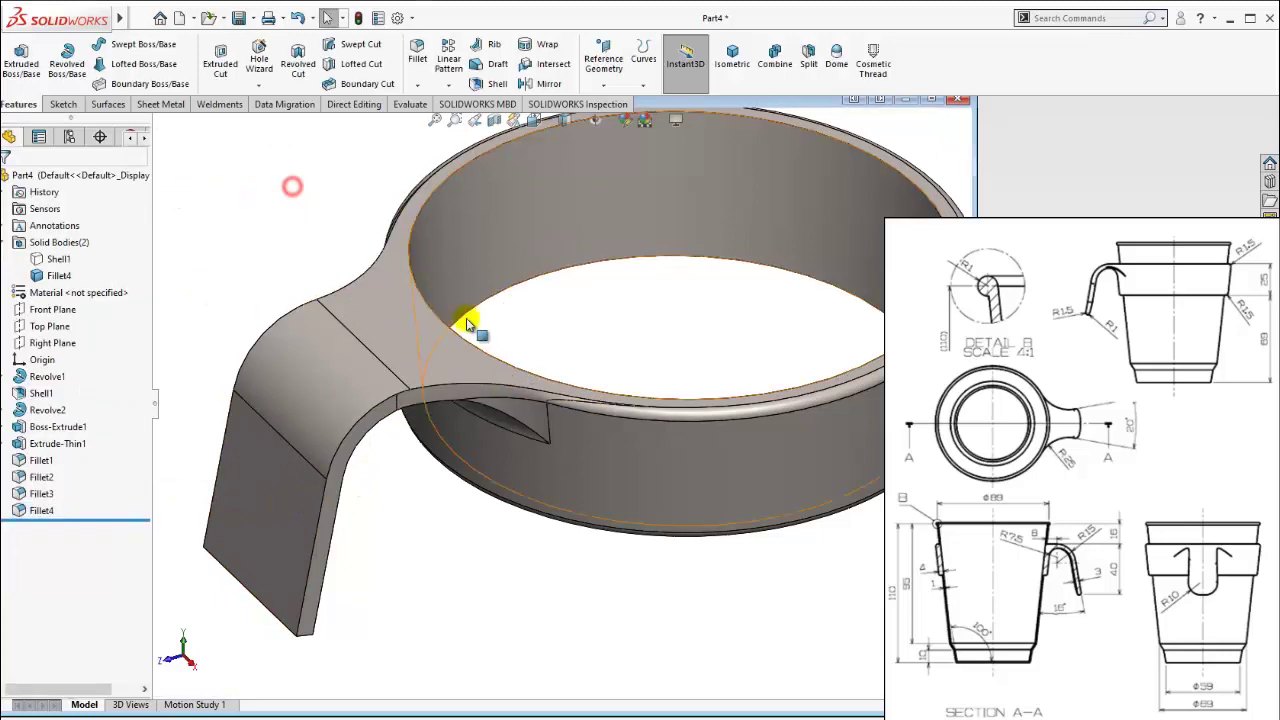
mouse_move(423, 451)
middle_down()
mouse_move(398, 523)
mouse_move(423, 394)
mouse_move(571, 434)
mouse_move(616, 480)
mouse_move(586, 477)
mouse_move(629, 494)
mouse_move(713, 478)
mouse_move(663, 486)
mouse_move(563, 377)
middle_up()
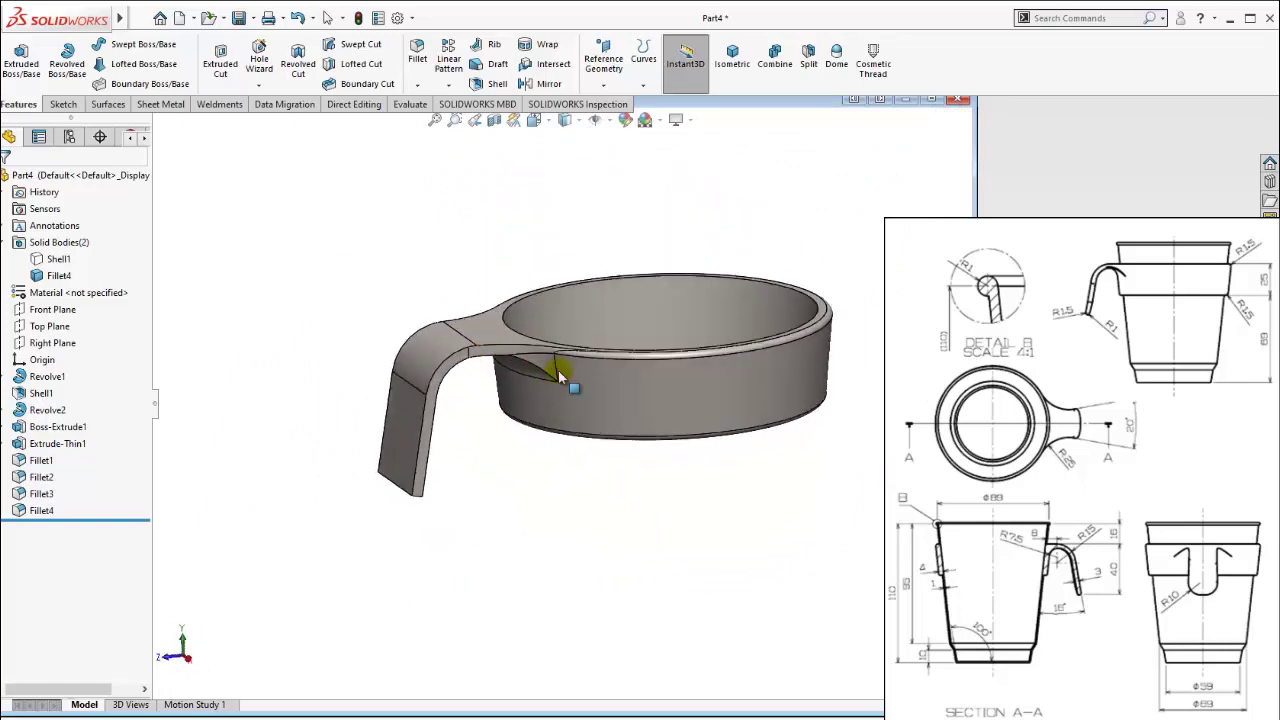
scroll(674, 354, down, 2)
scroll(571, 348, down, 3)
scroll(571, 348, up, 4)
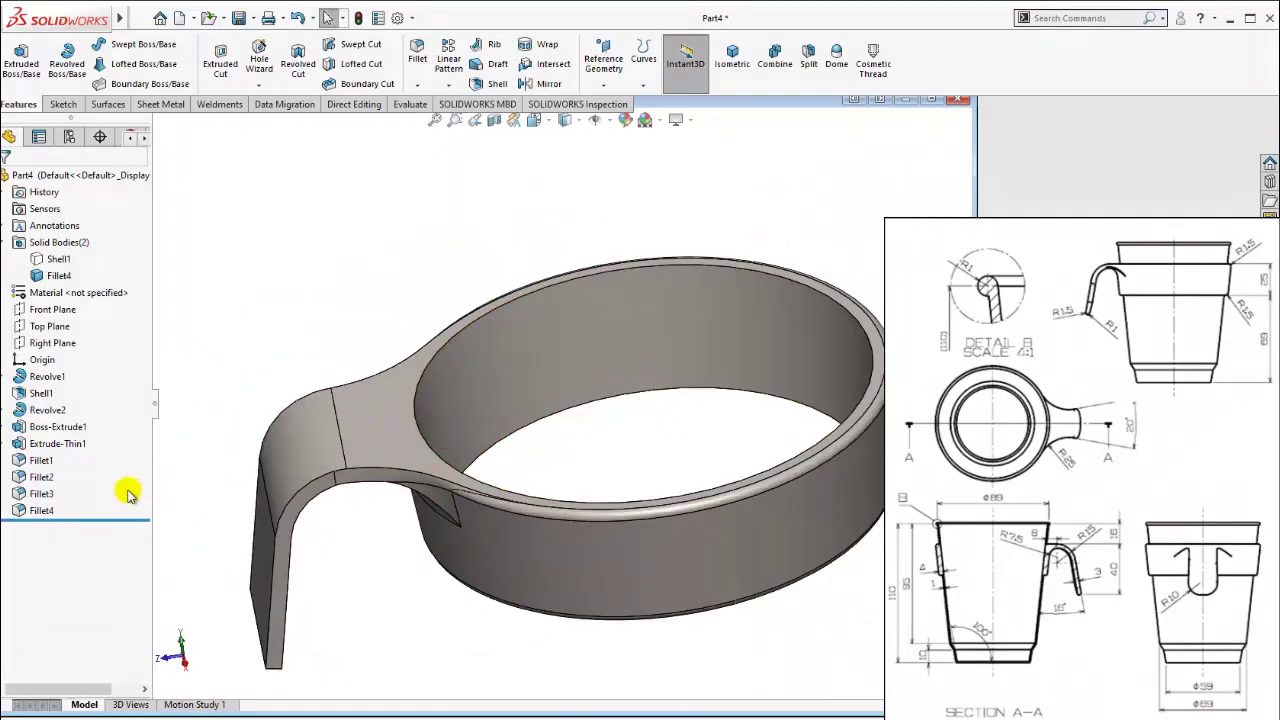
scroll(434, 480, up, 3)
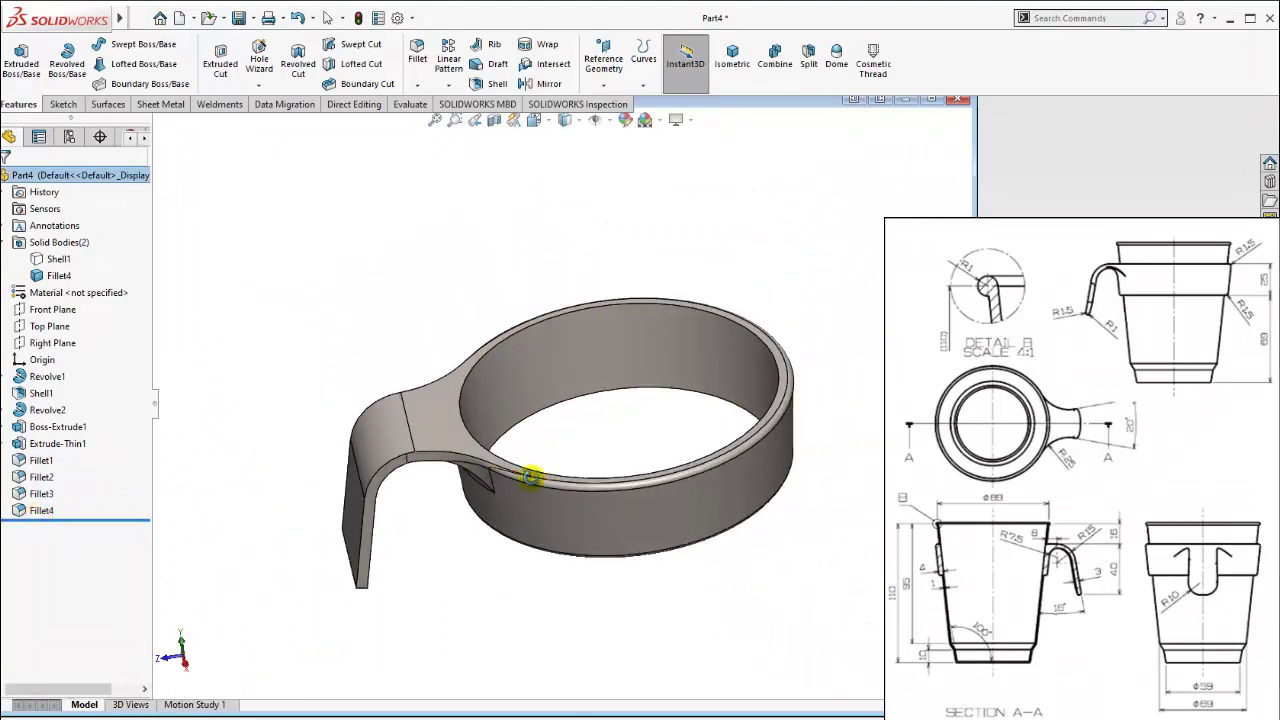
scroll(529, 477, up, 1)
click(40, 511)
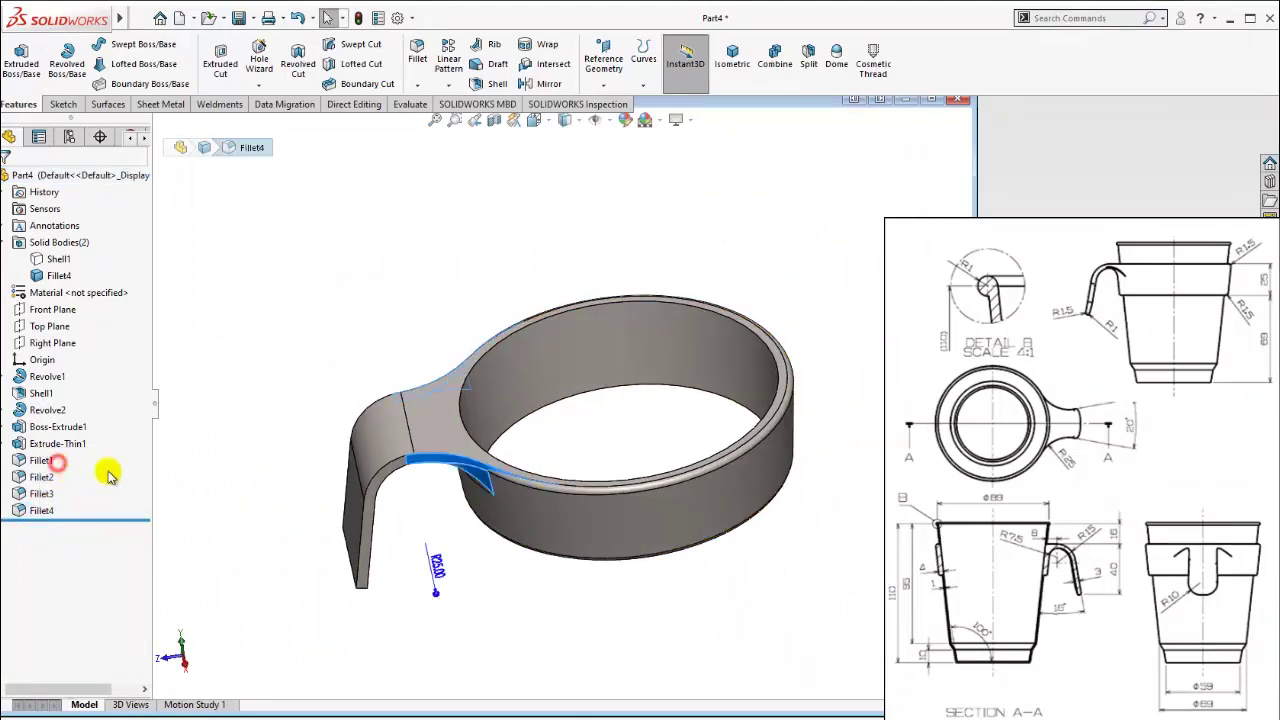
click(106, 471)
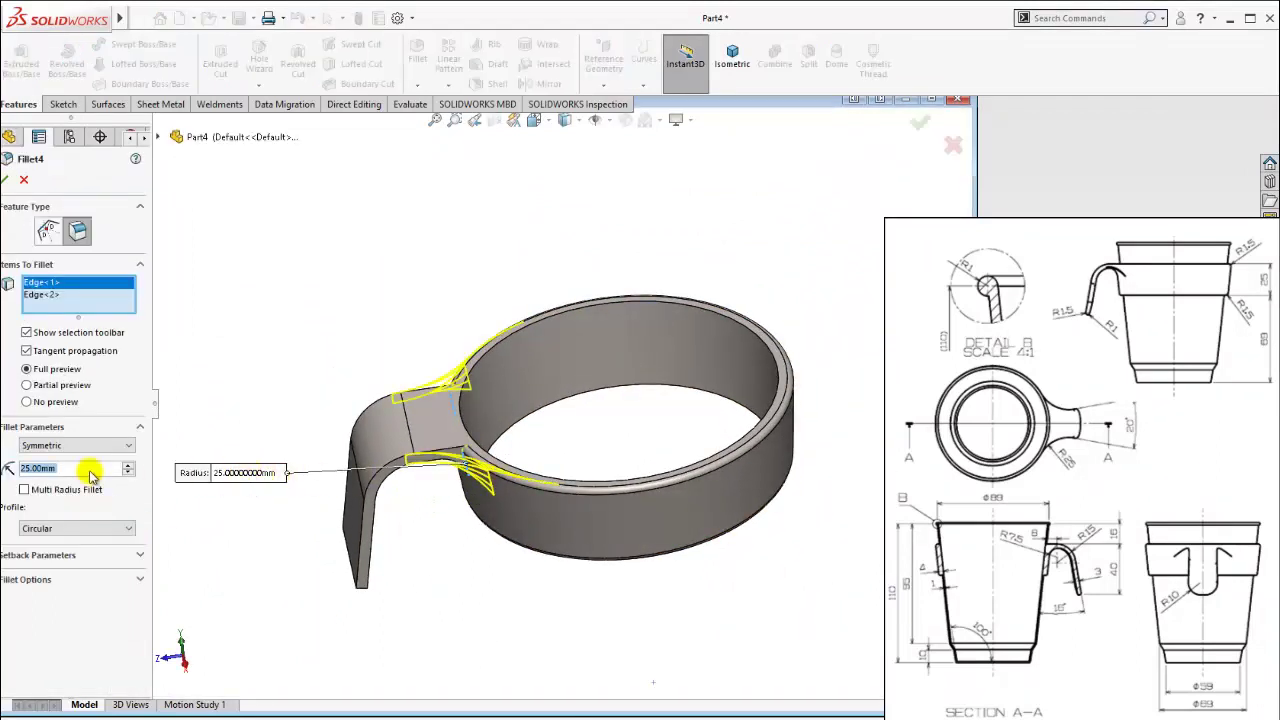
text(20)
key(Return)
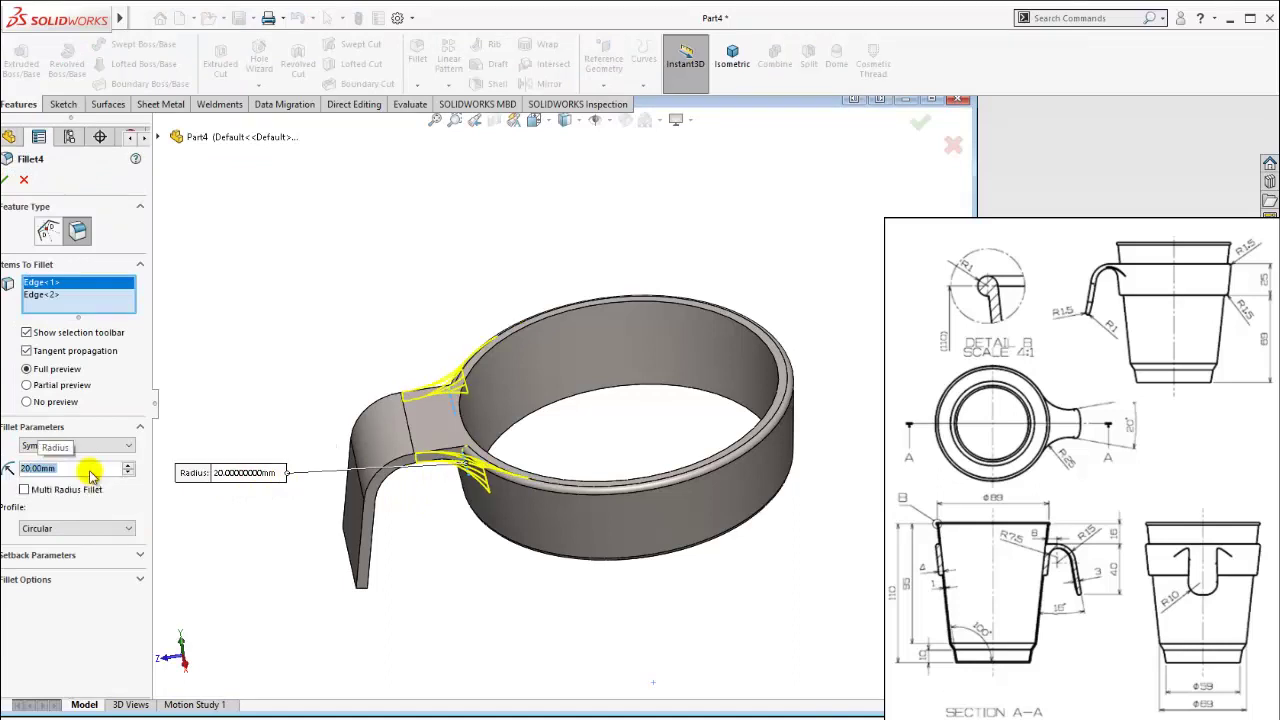
text(10)
key(Return)
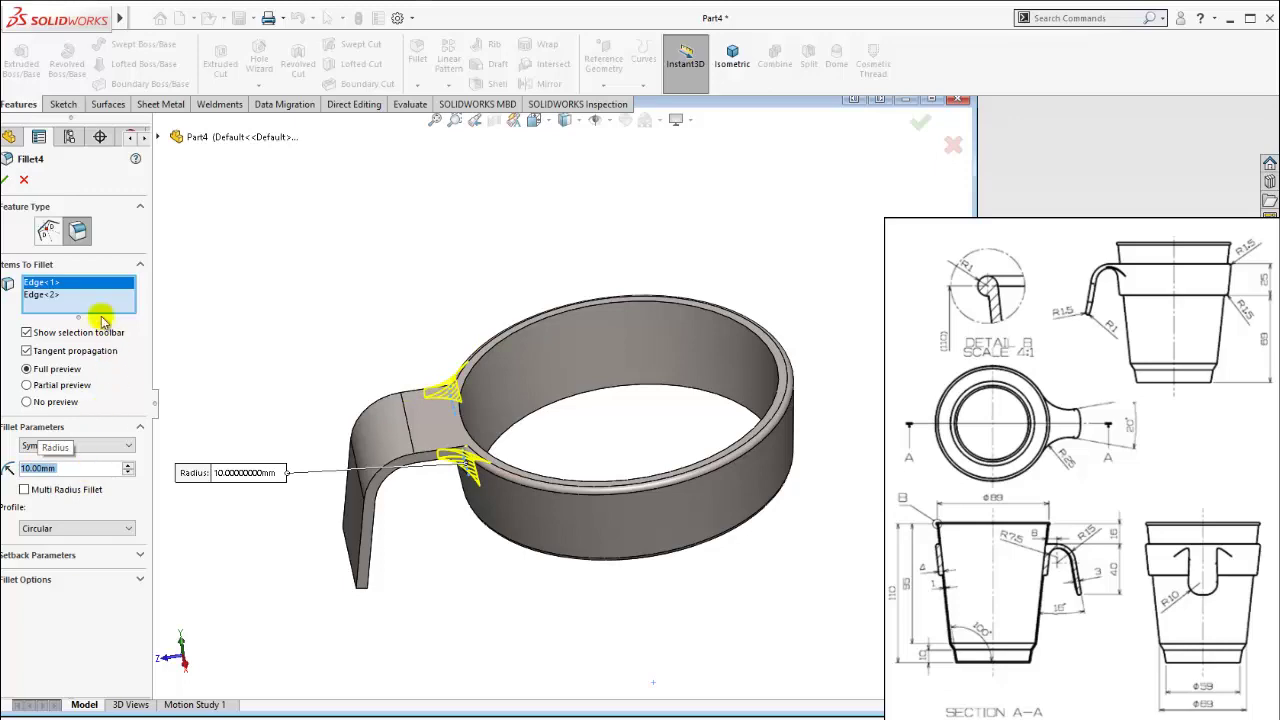
click(6, 178)
middle_drag(457, 300, 586, 543)
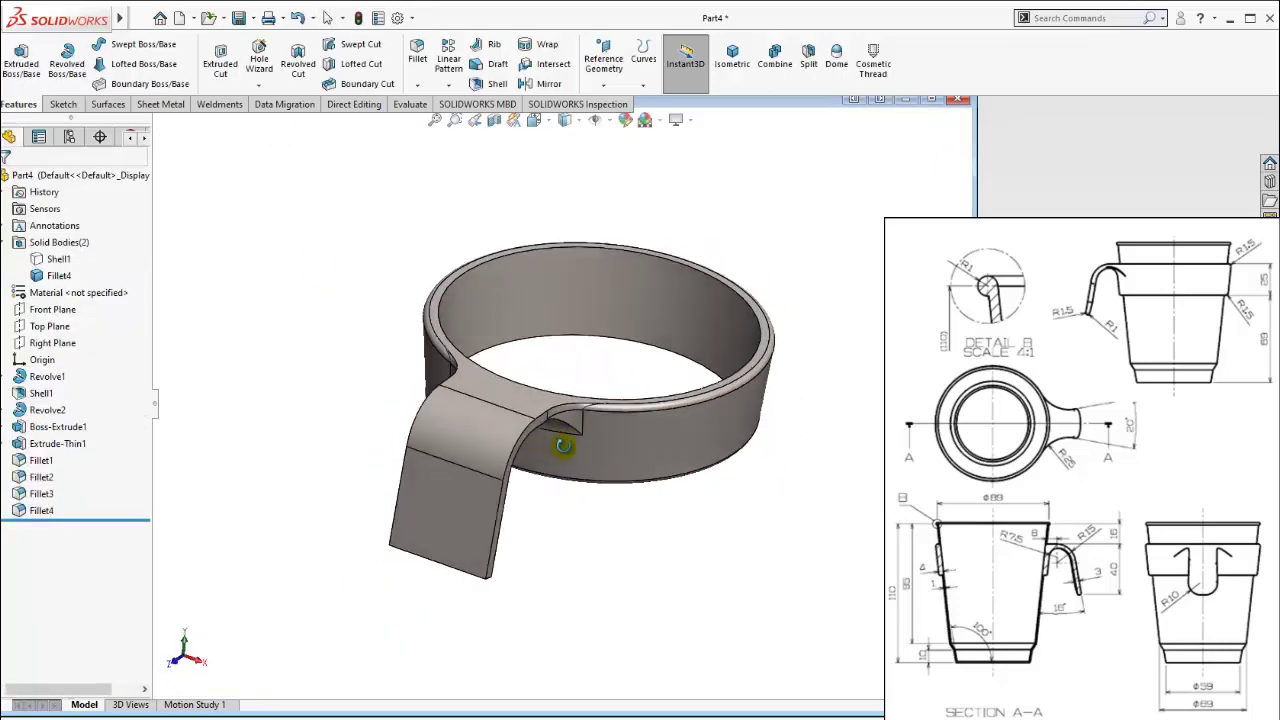
click(40, 510)
click(64, 460)
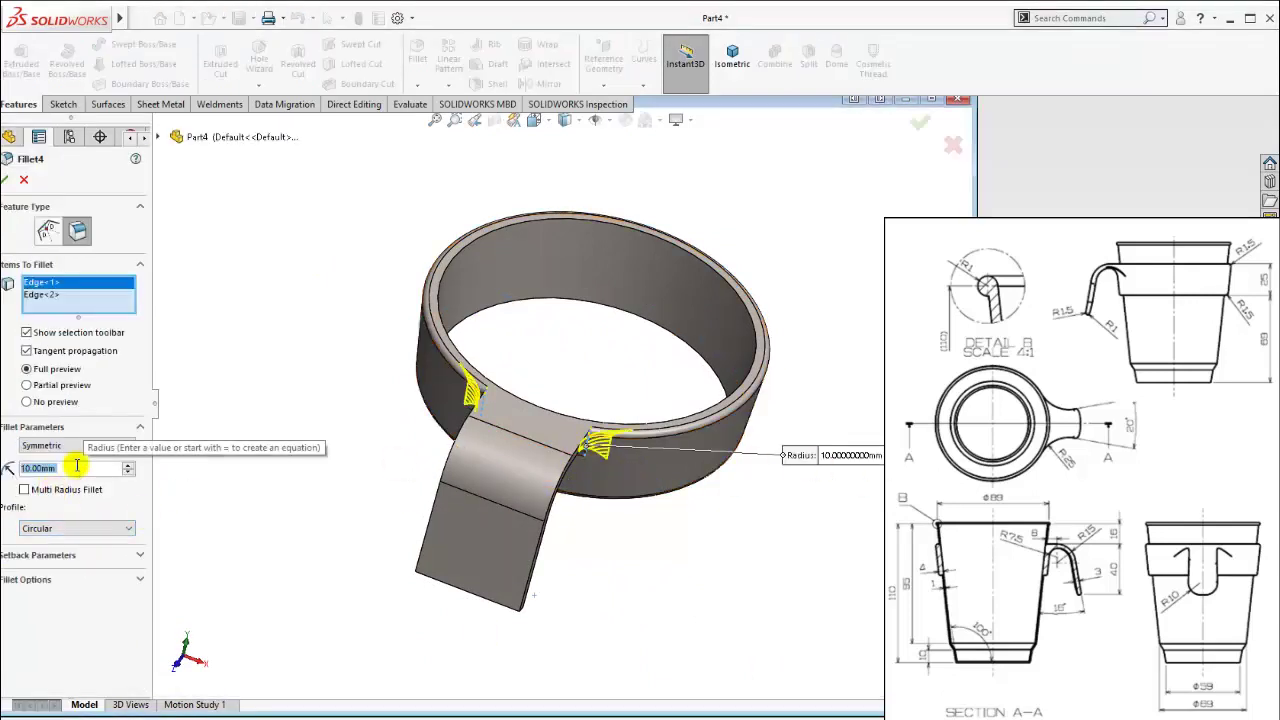
text(25)
key(Return)
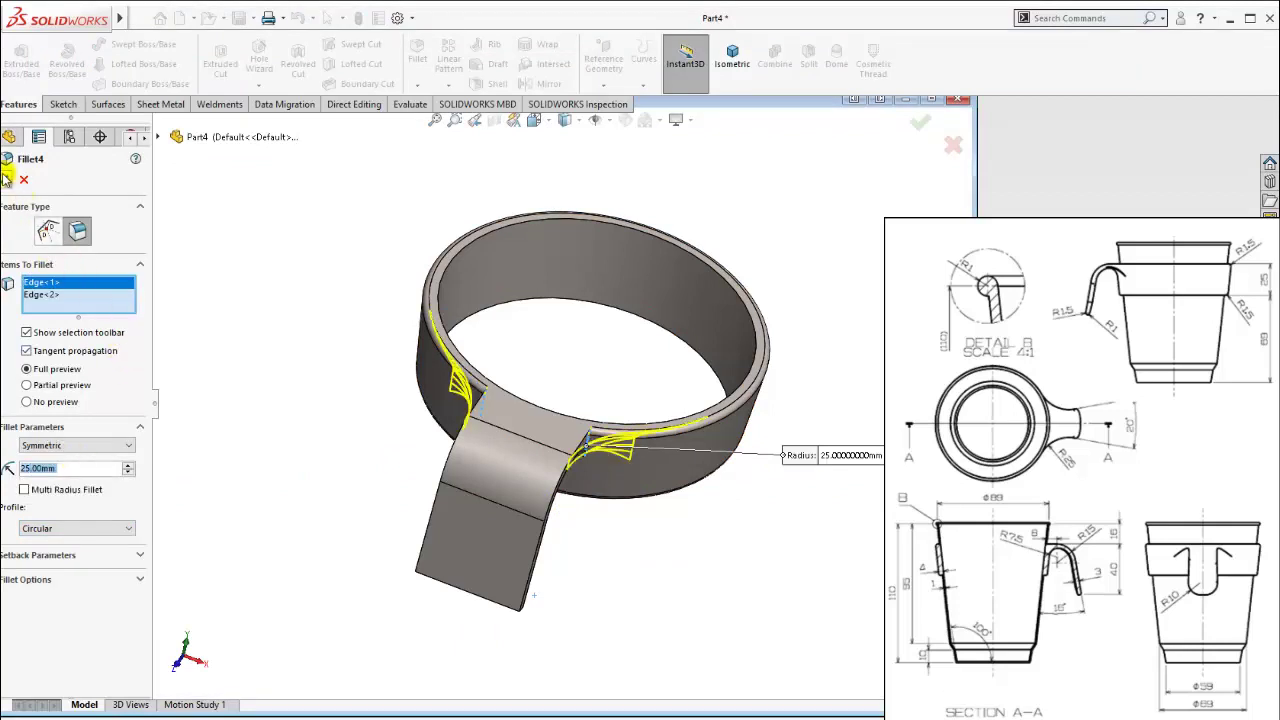
key(Return)
middle_drag(305, 409, 519, 513)
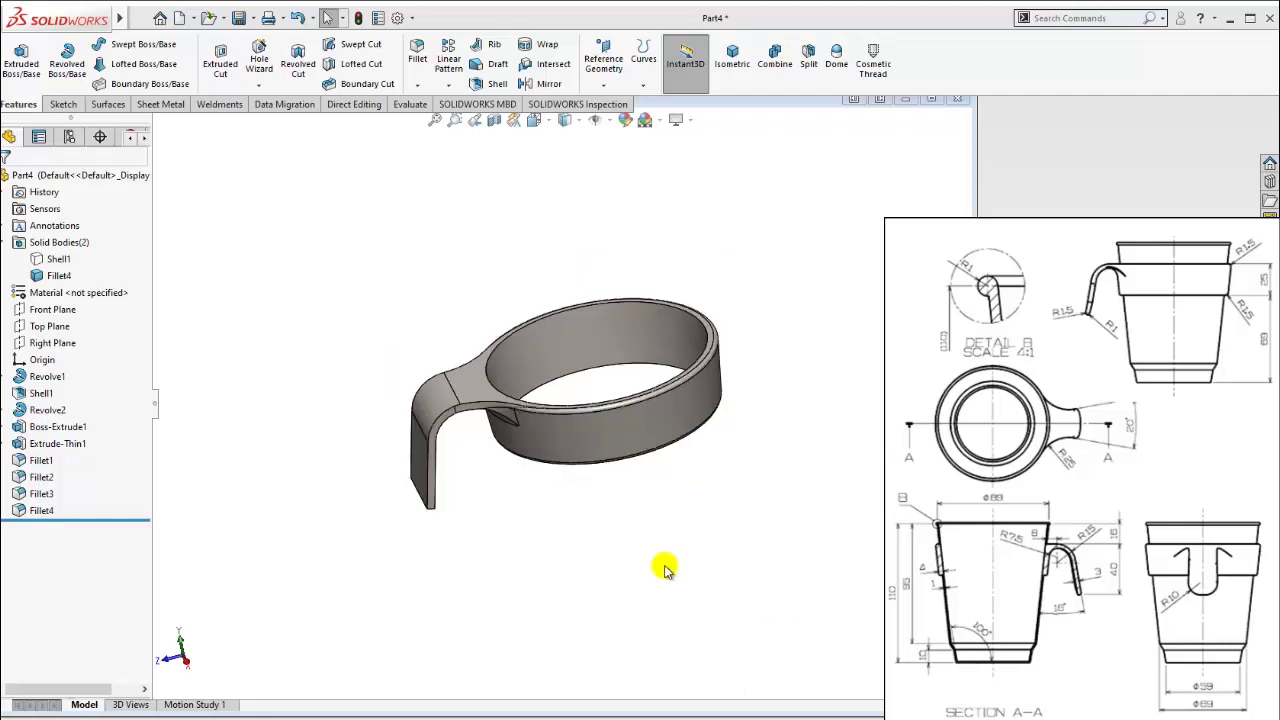
Turn the view Normal To the handle strip's outer face, then deselect it.
mouse_move(663, 560)
middle_down()
mouse_move(677, 509)
mouse_move(751, 509)
mouse_move(752, 584)
mouse_move(590, 505)
middle_up()
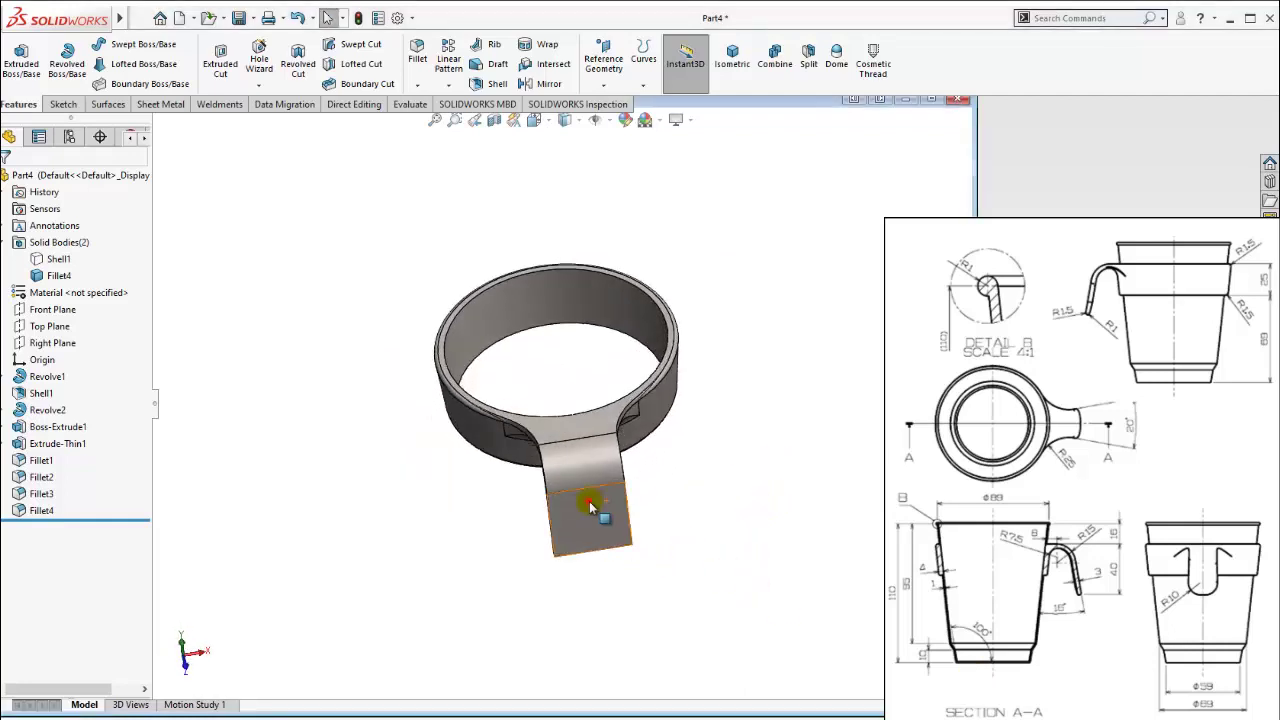
click(598, 495)
click(733, 457)
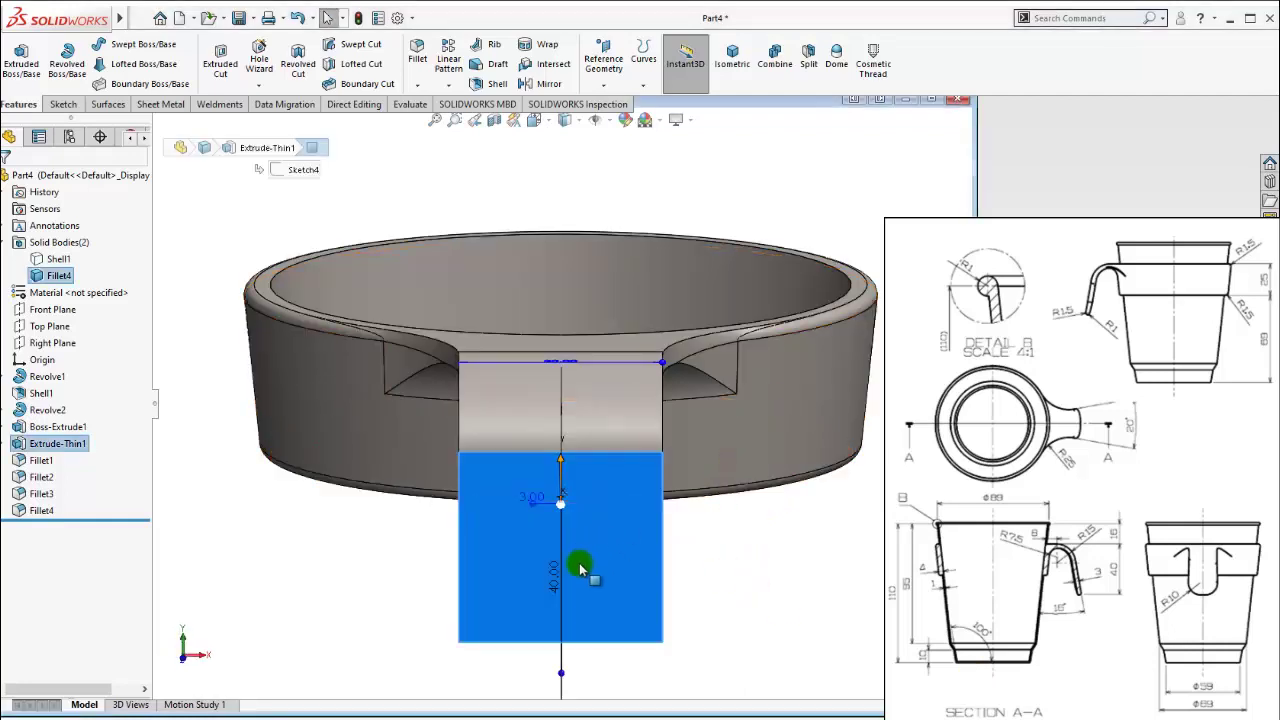
click(686, 588)
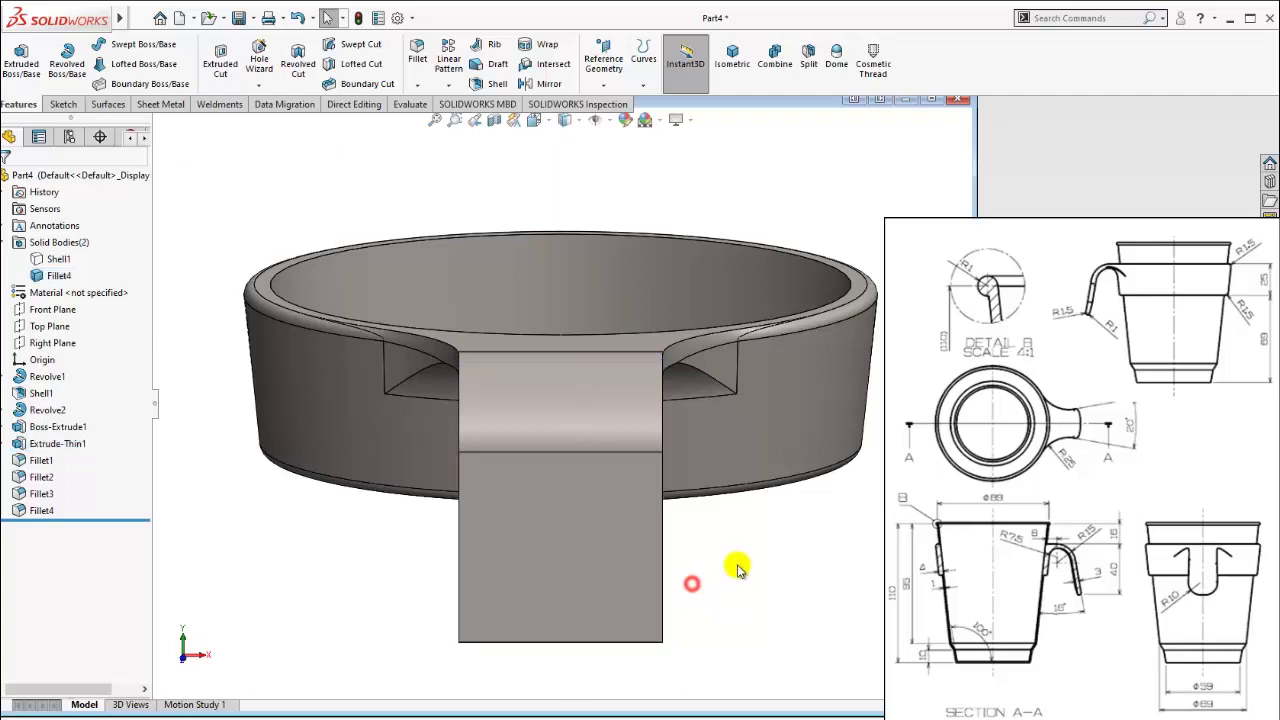
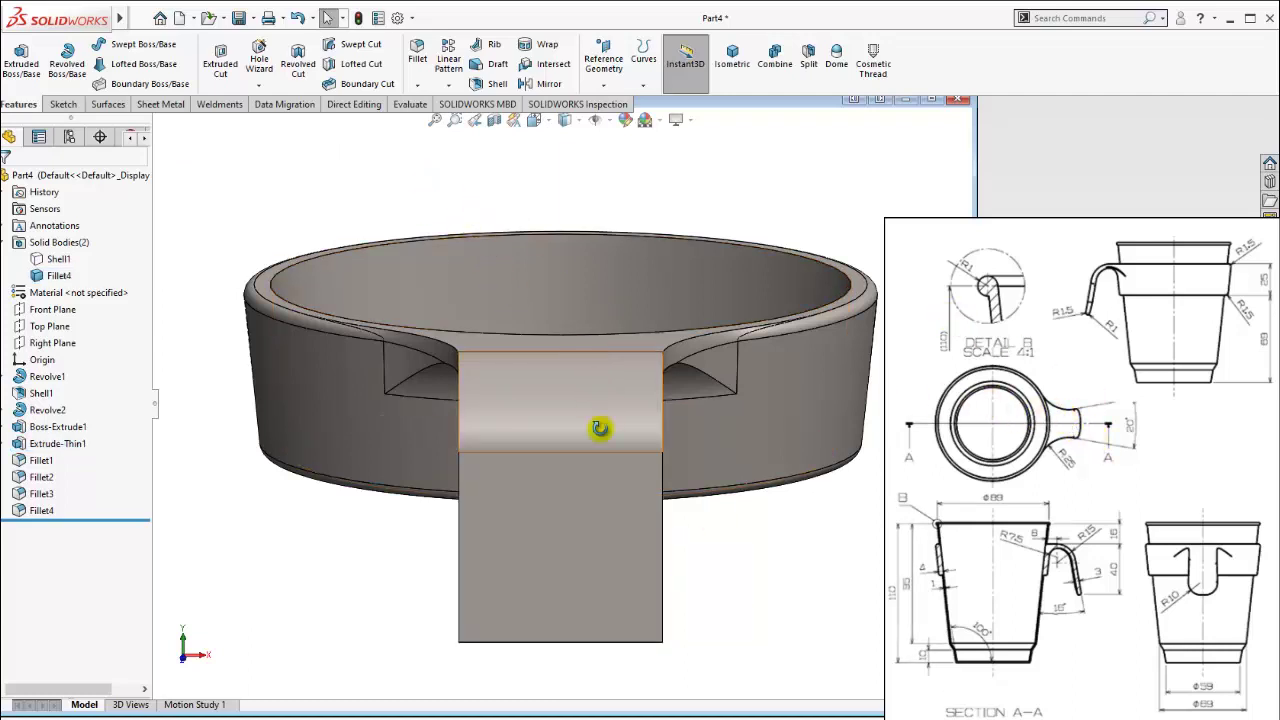
Turn the handle strip into view and set the fillet radius to 10 mm.
middle_drag(600, 429, 623, 523)
click(627, 529)
click(764, 484)
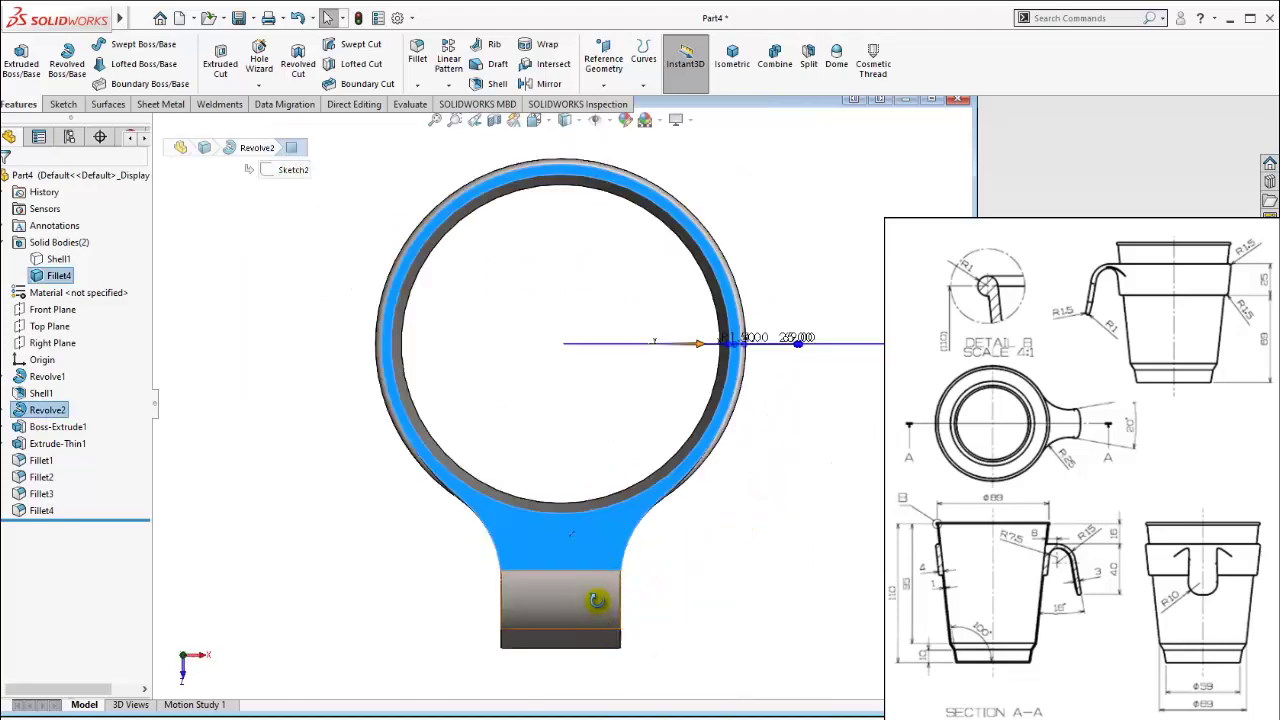
middle_drag(597, 600, 571, 366)
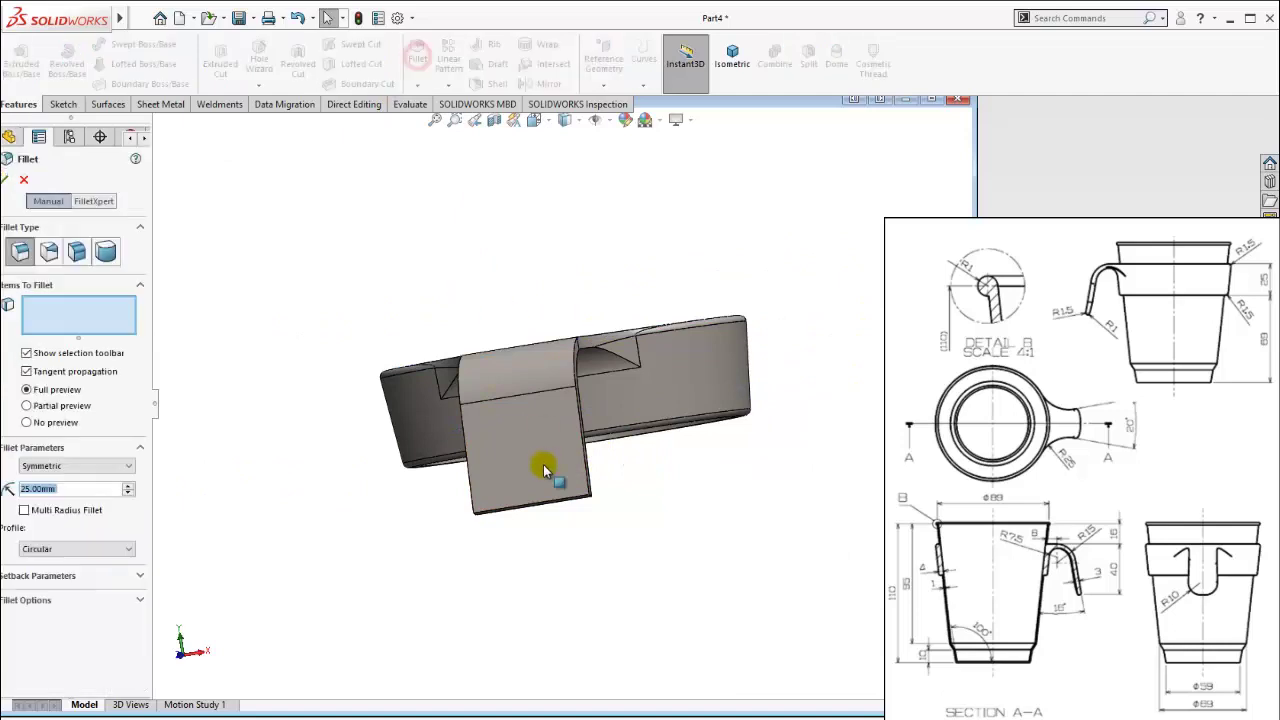
middle_drag(543, 466, 486, 480)
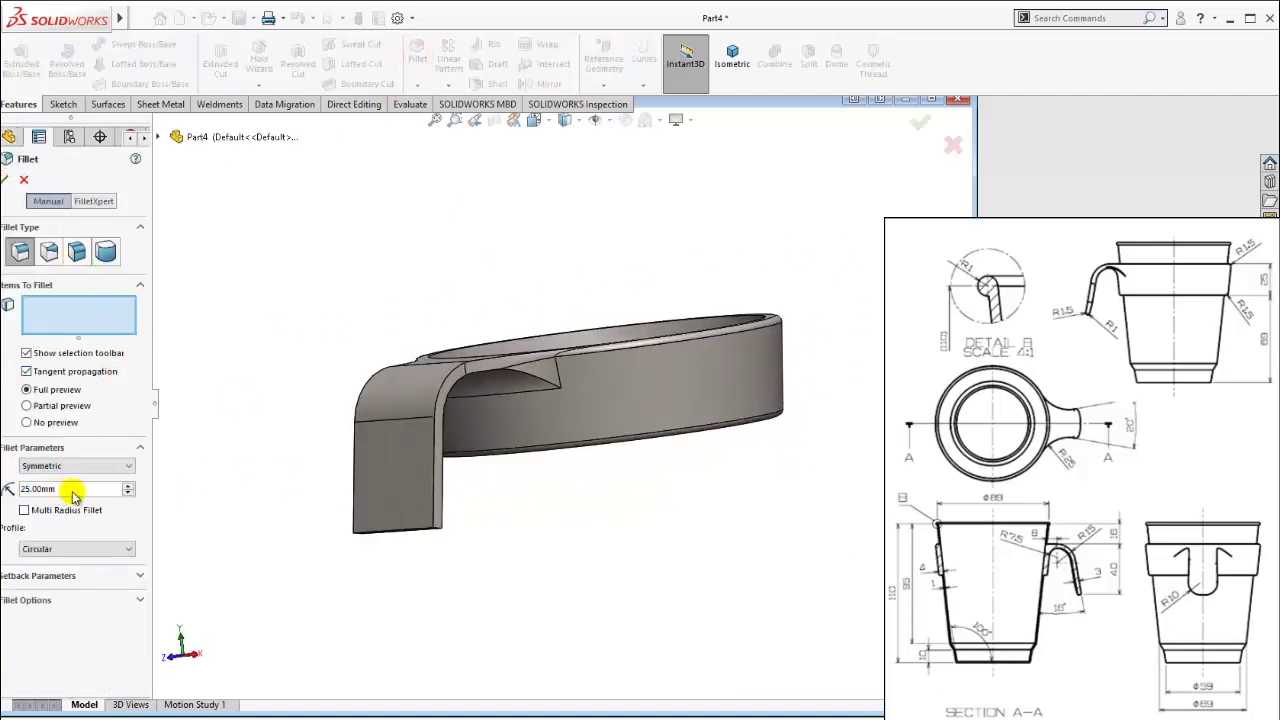
text(10)
key(Return)
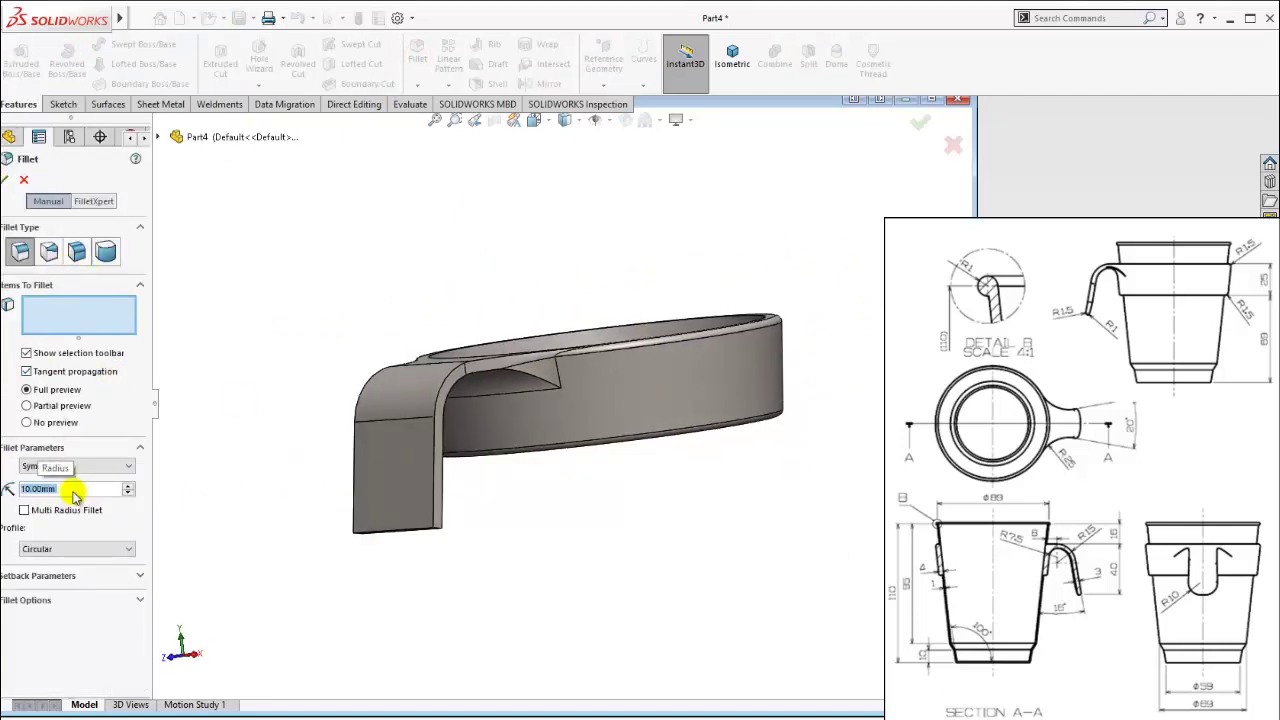
Pick the handle strip's two bottom corner edges and apply the 10 mm fillet.
scroll(434, 519, down, 3)
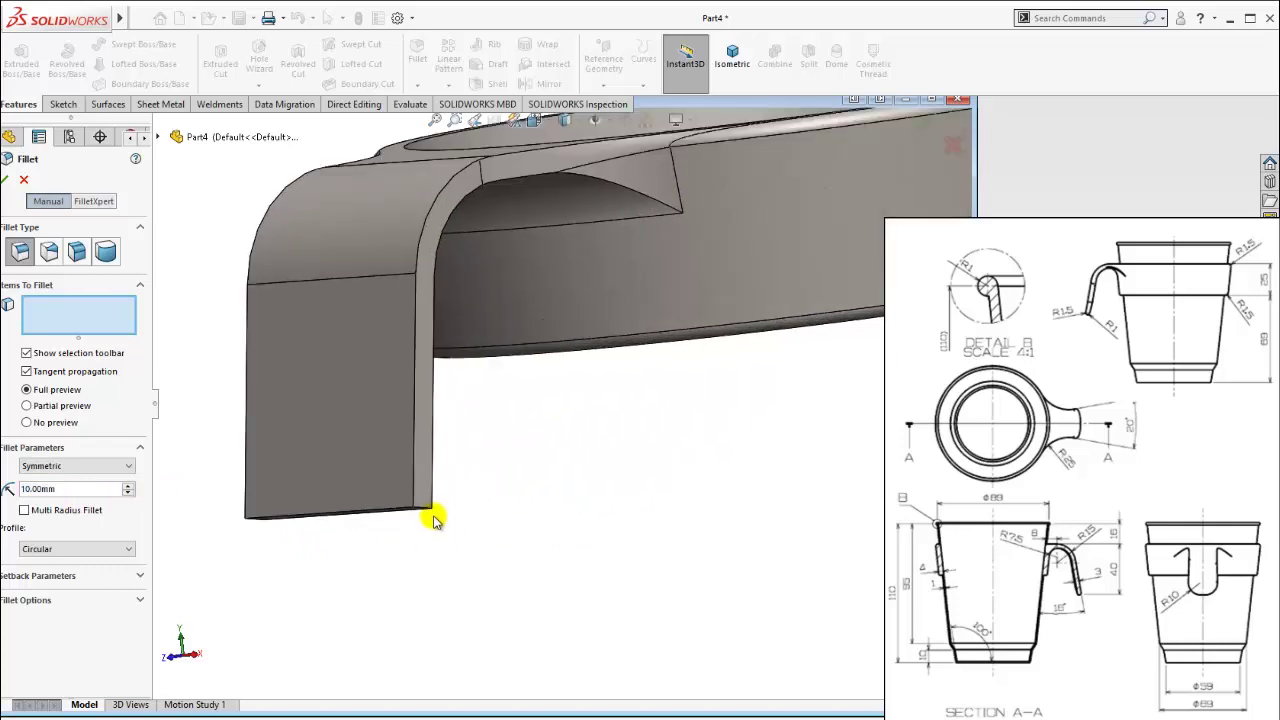
click(423, 512)
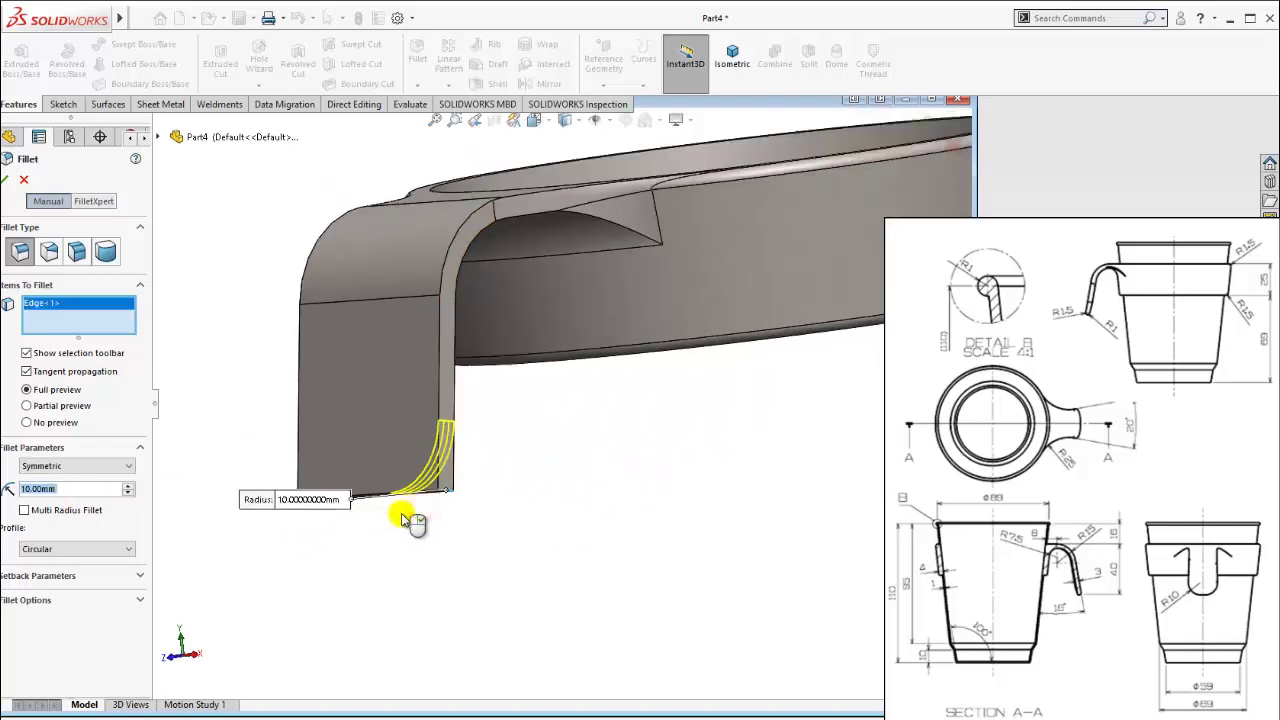
mouse_move(408, 517)
middle_down()
mouse_move(517, 500)
mouse_move(251, 516)
mouse_move(220, 500)
middle_up()
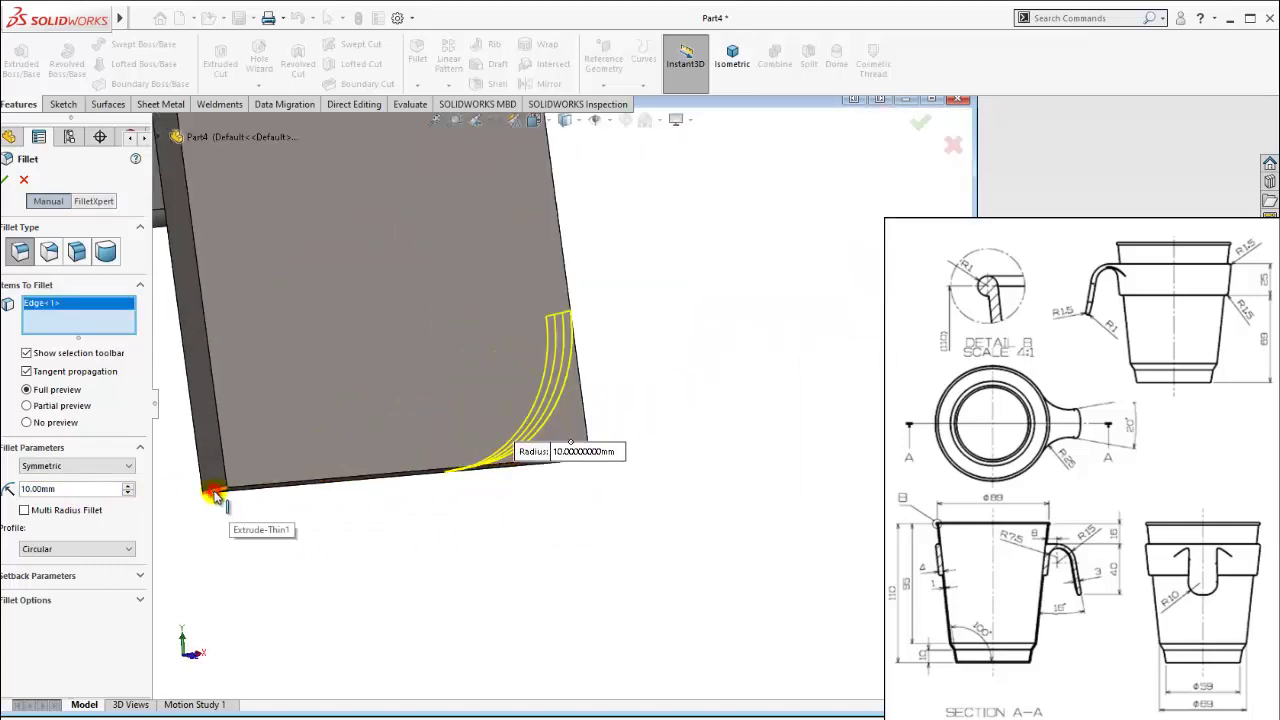
click(214, 496)
mouse_move(400, 486)
middle_down()
mouse_move(423, 391)
mouse_move(422, 410)
middle_up()
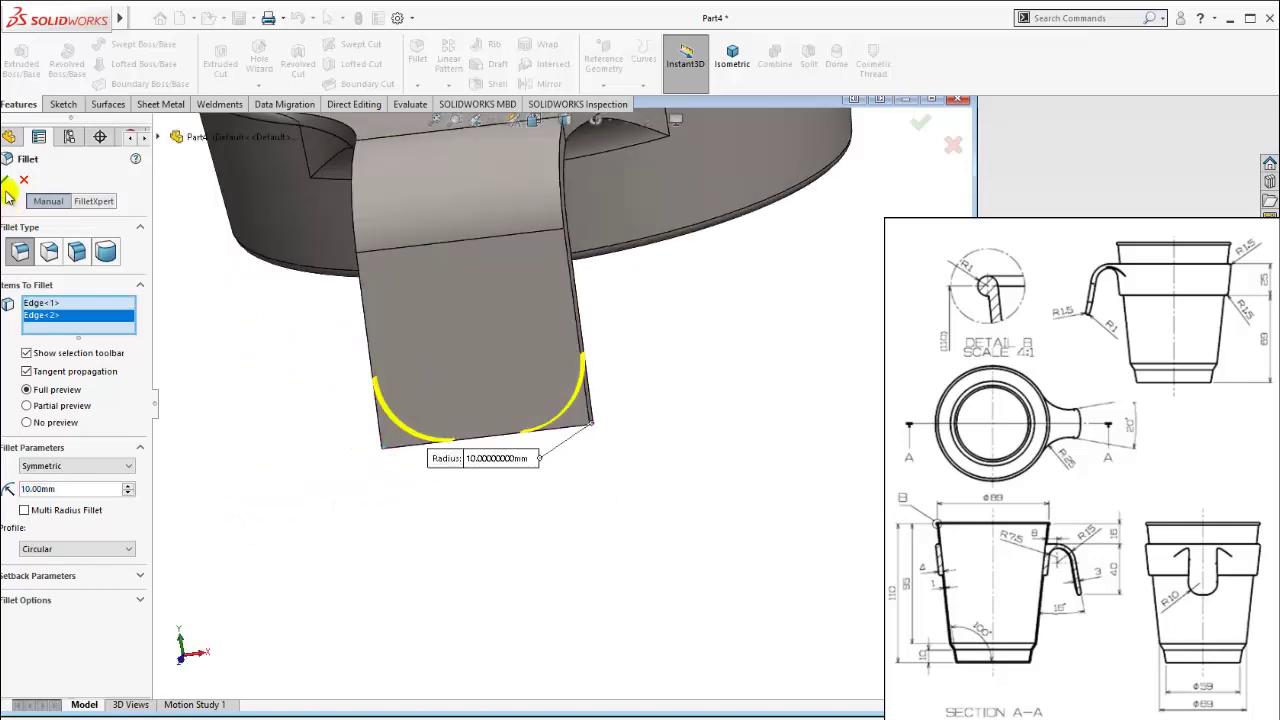
key(Return)
mouse_move(771, 397)
middle_down()
mouse_move(634, 371)
mouse_move(591, 433)
middle_up()
scroll(552, 410, up, 2)
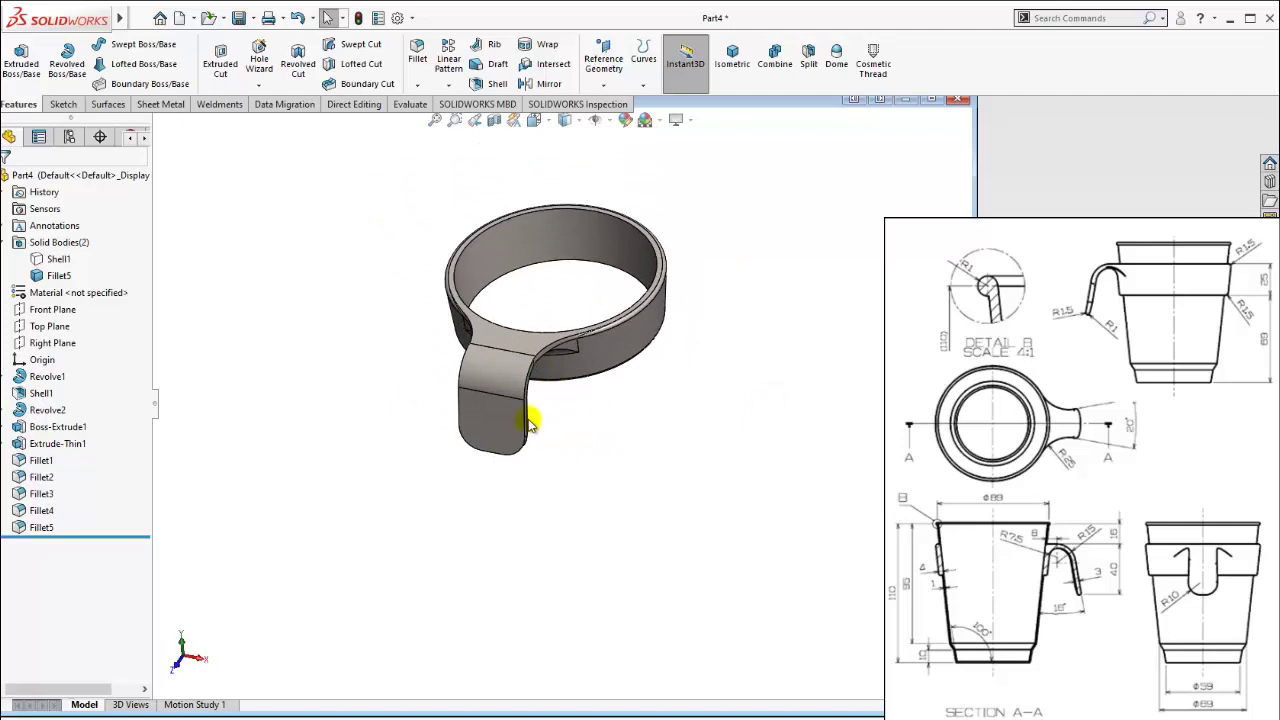
Change the handle extrusion's 30 mm dimension to 20 mm, rebuild, and dismiss the error report.
click(495, 426)
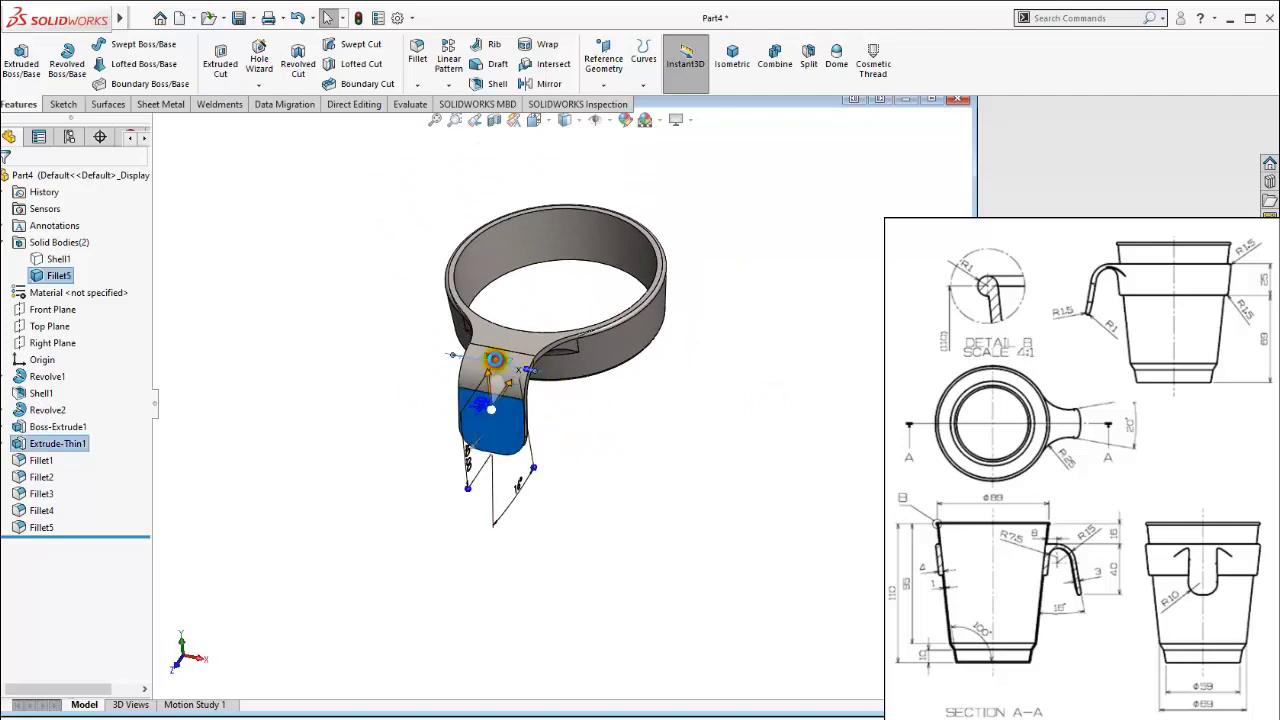
double_click(495, 360)
text(30)
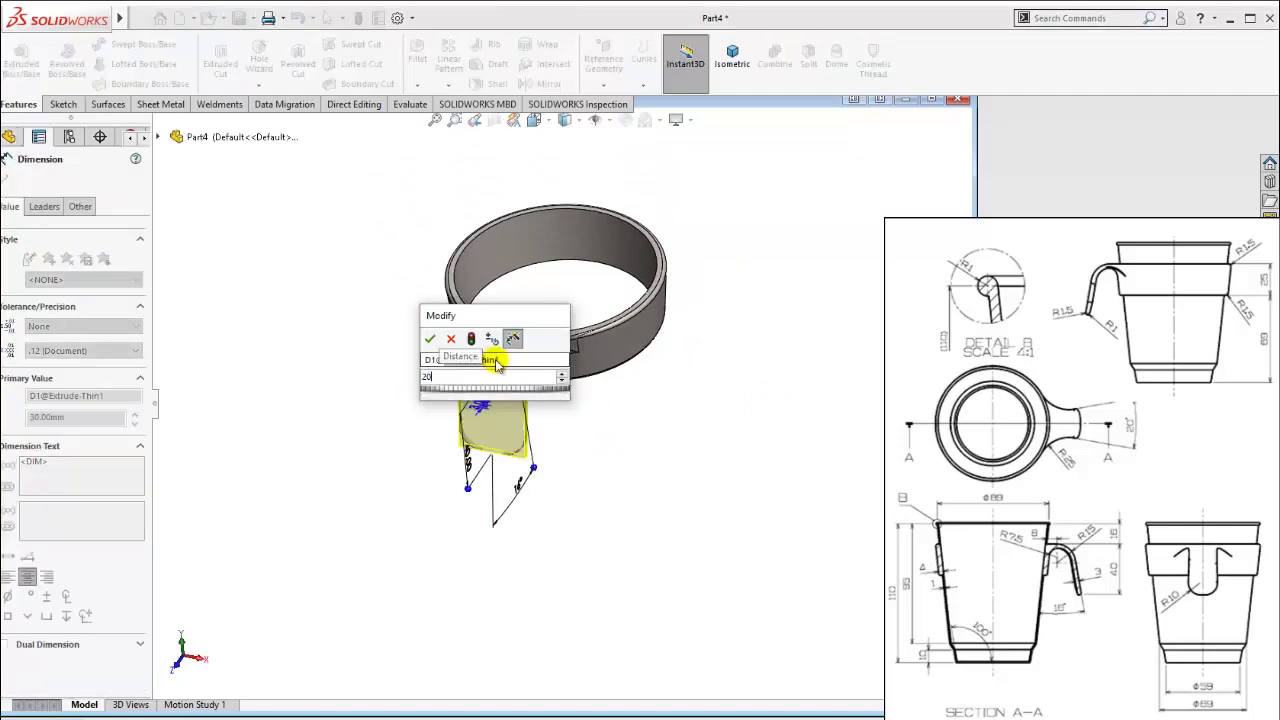
key(Return)
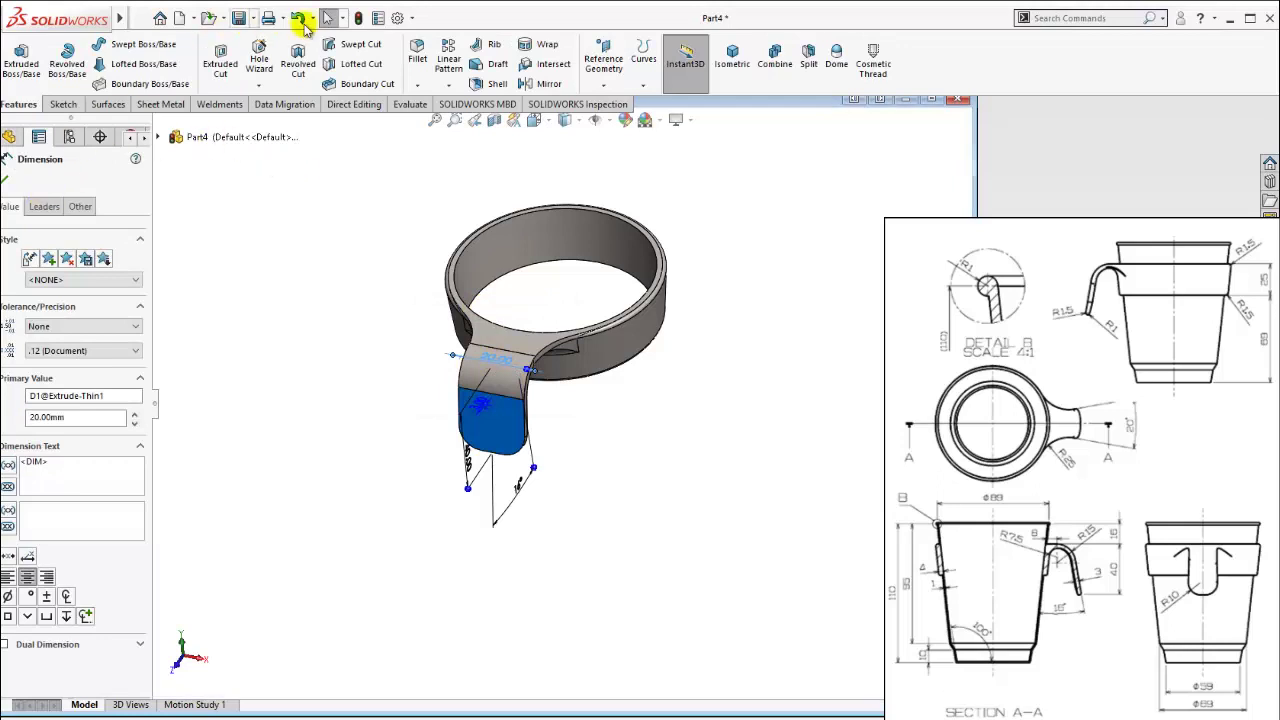
click(358, 18)
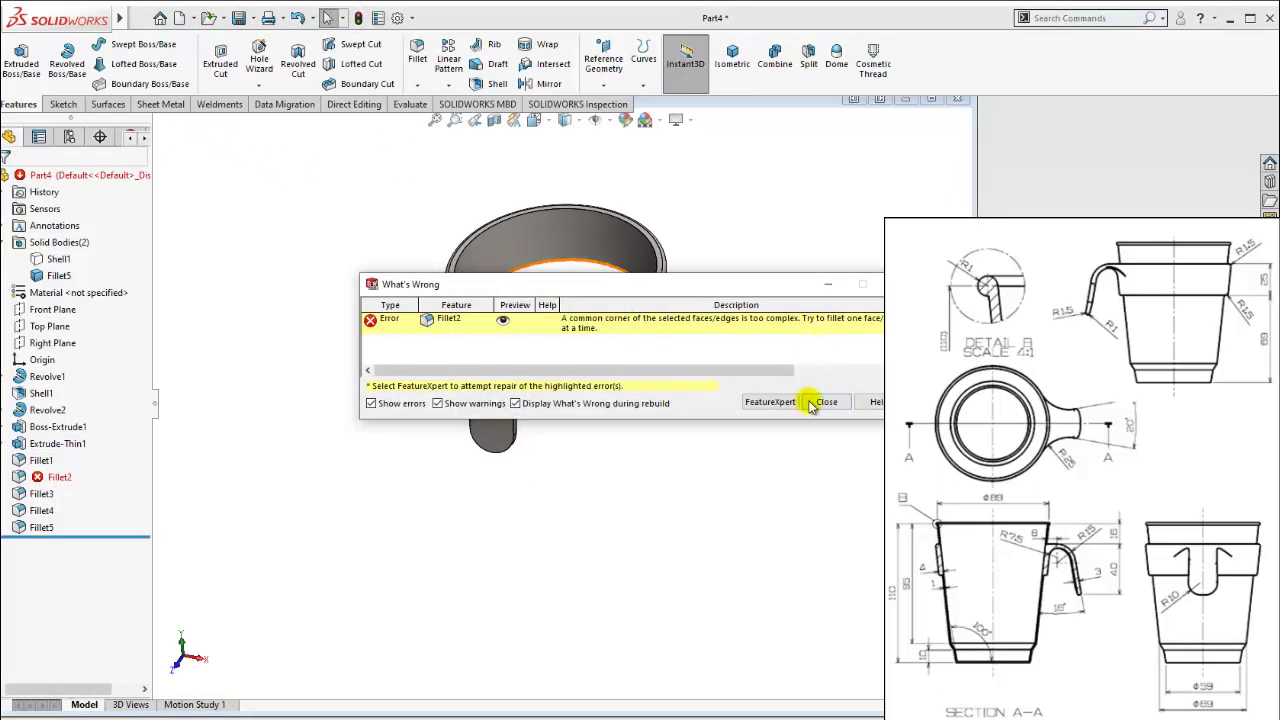
click(824, 402)
Inspect the handle's dimensions and the ring-and-handle top feature.
double_click(505, 410)
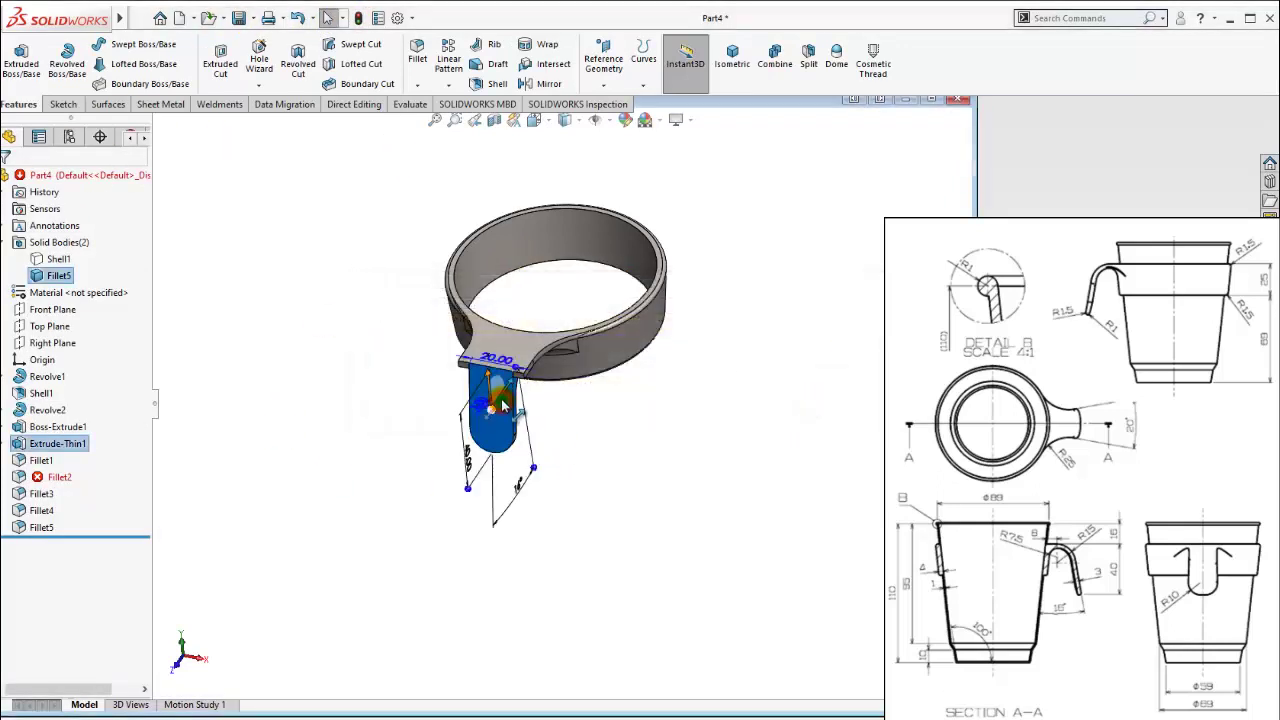
scroll(510, 380, up, 2)
scroll(520, 352, up, 2)
click(520, 352)
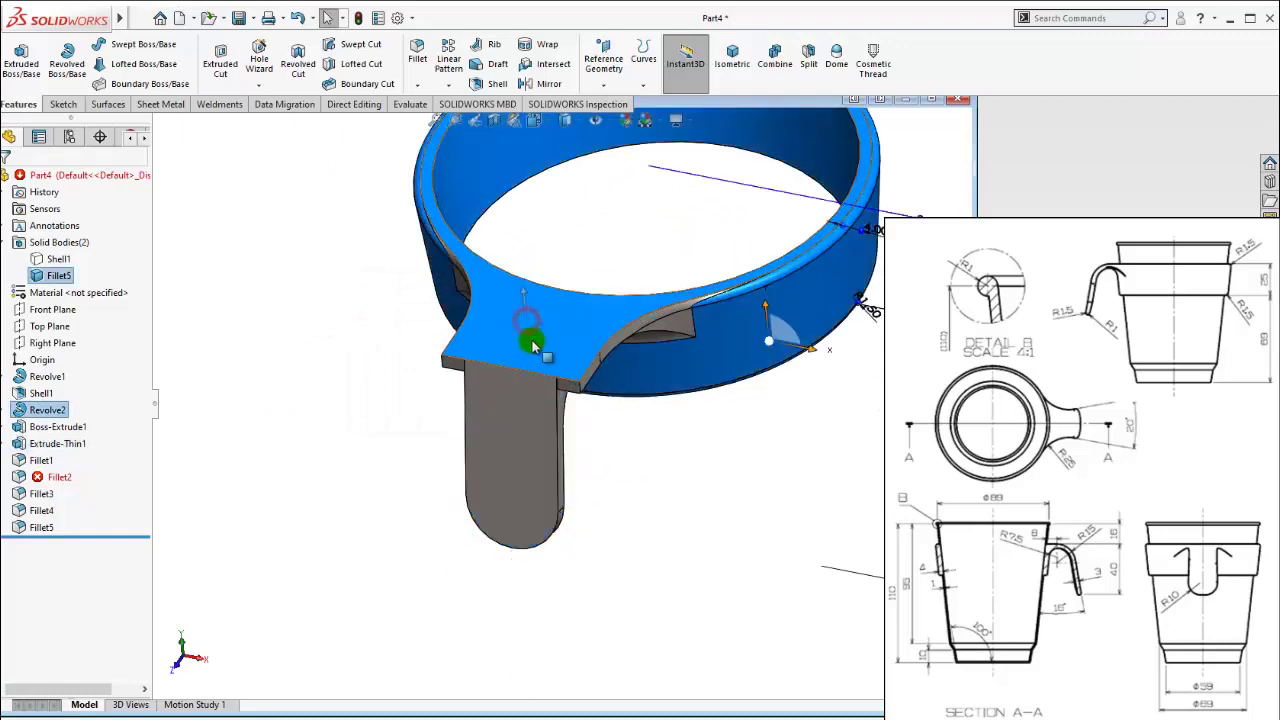
scroll(540, 375, down, 2)
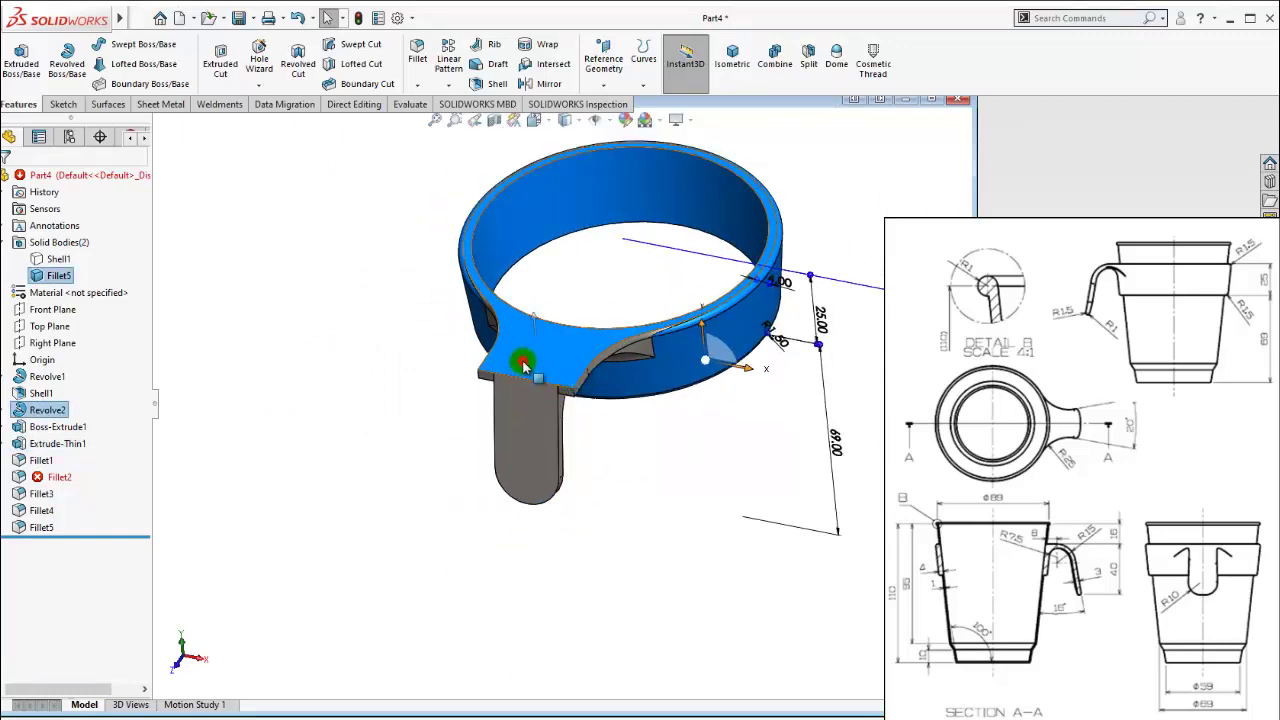
click(450, 380)
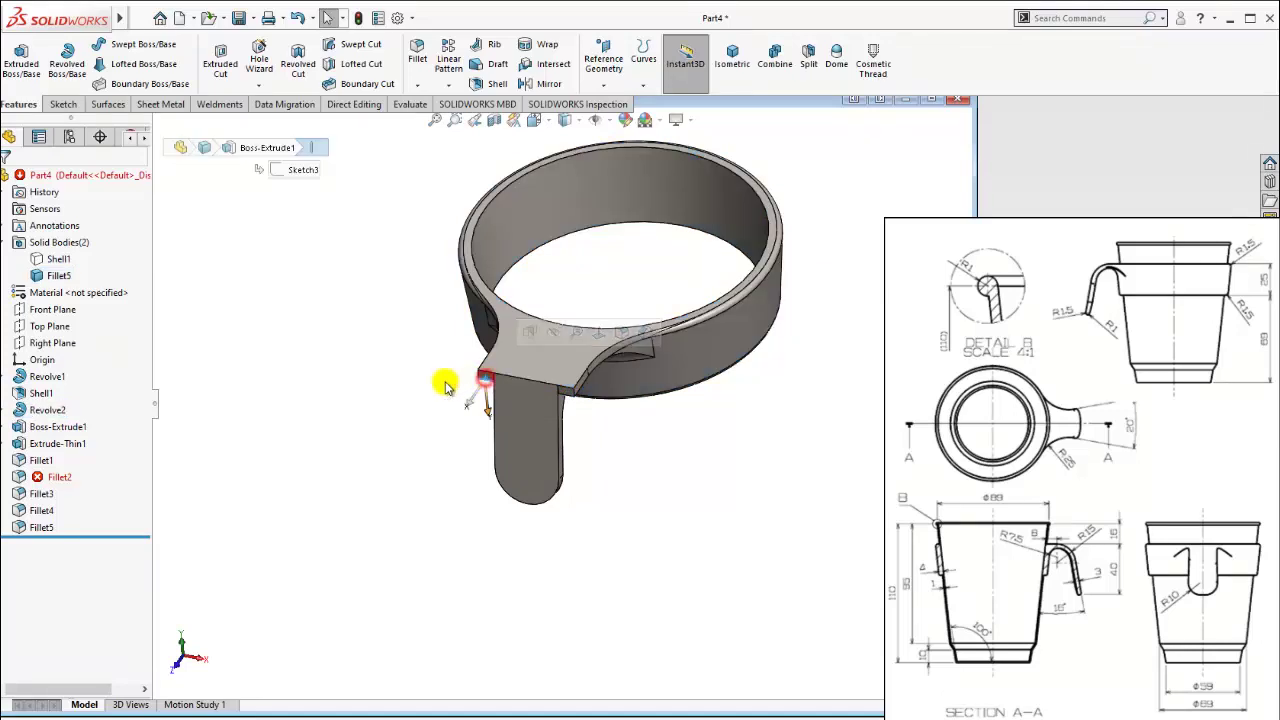
scroll(425, 370, up, 2)
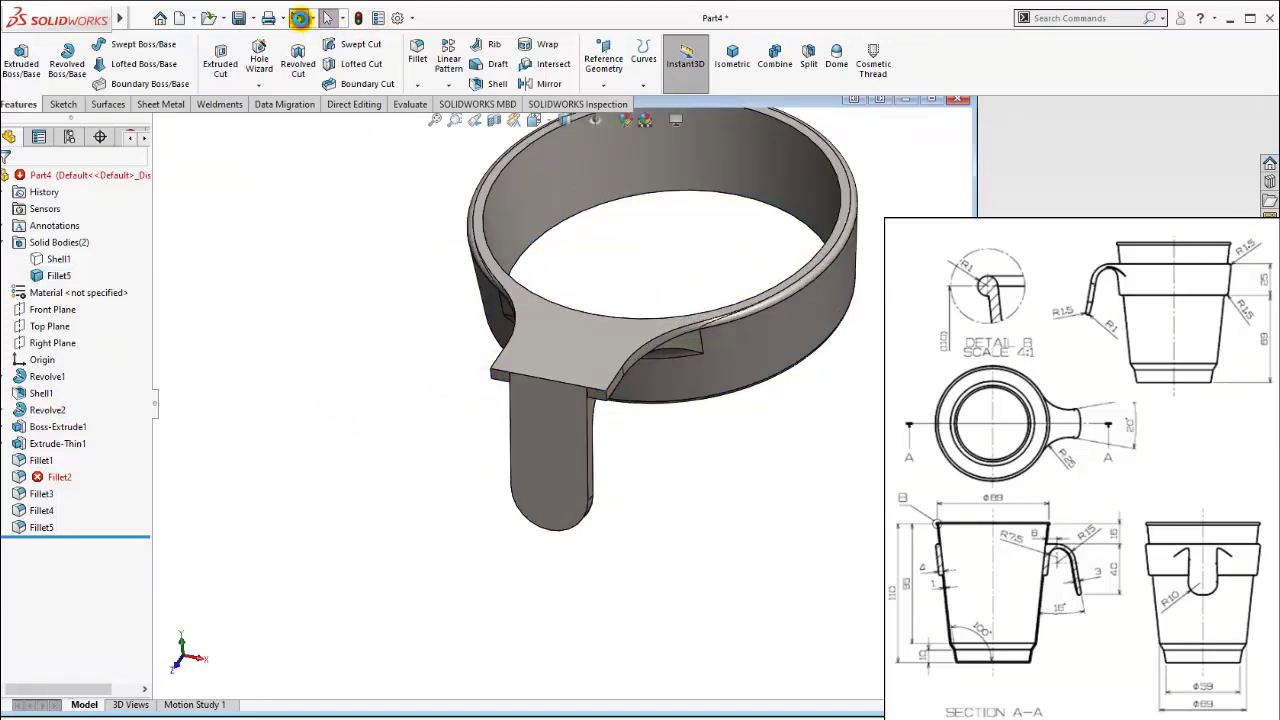
Undo the failed change and display the handle and top tab extrusion dimensions.
click(299, 18)
click(566, 331)
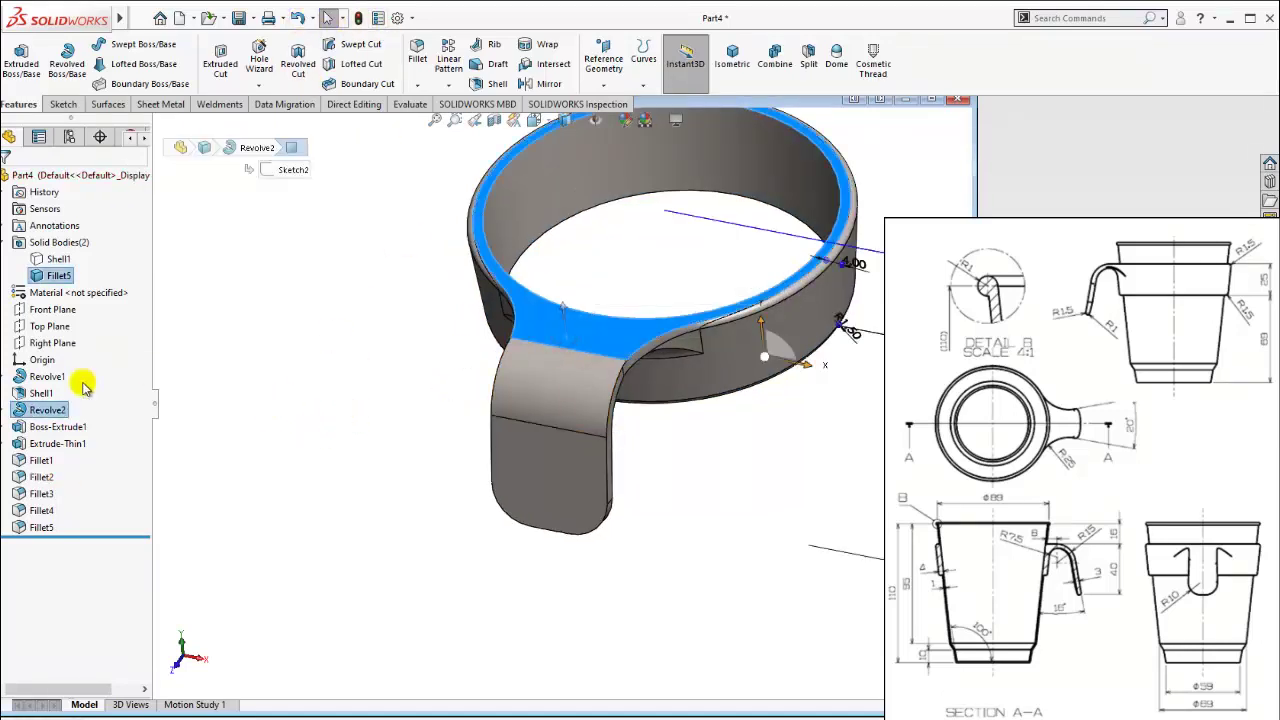
click(6, 410)
click(545, 367)
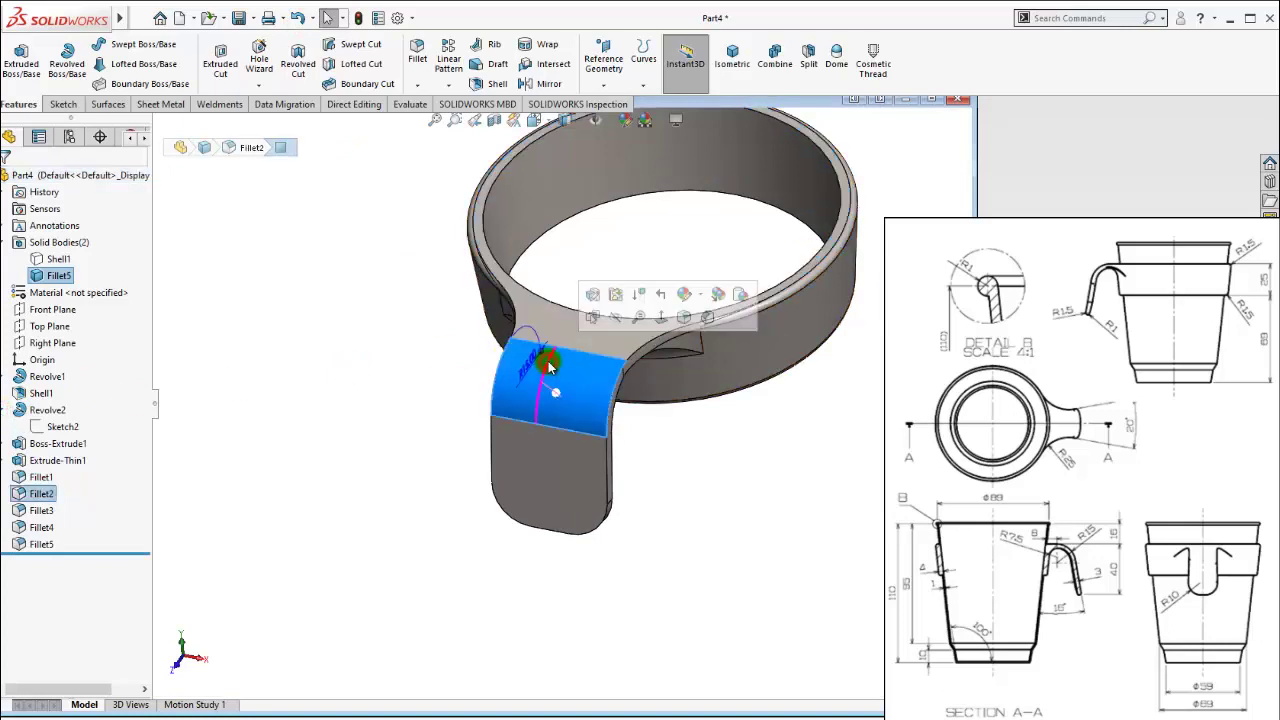
click(62, 460)
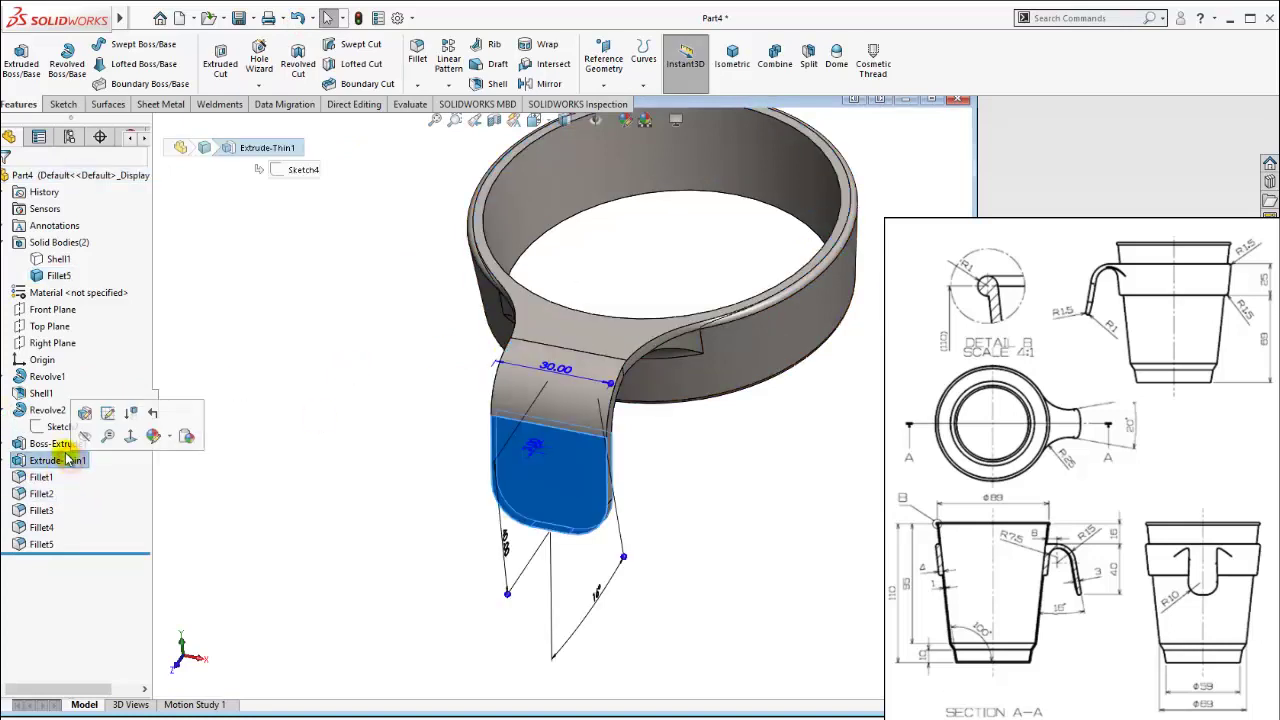
click(40, 443)
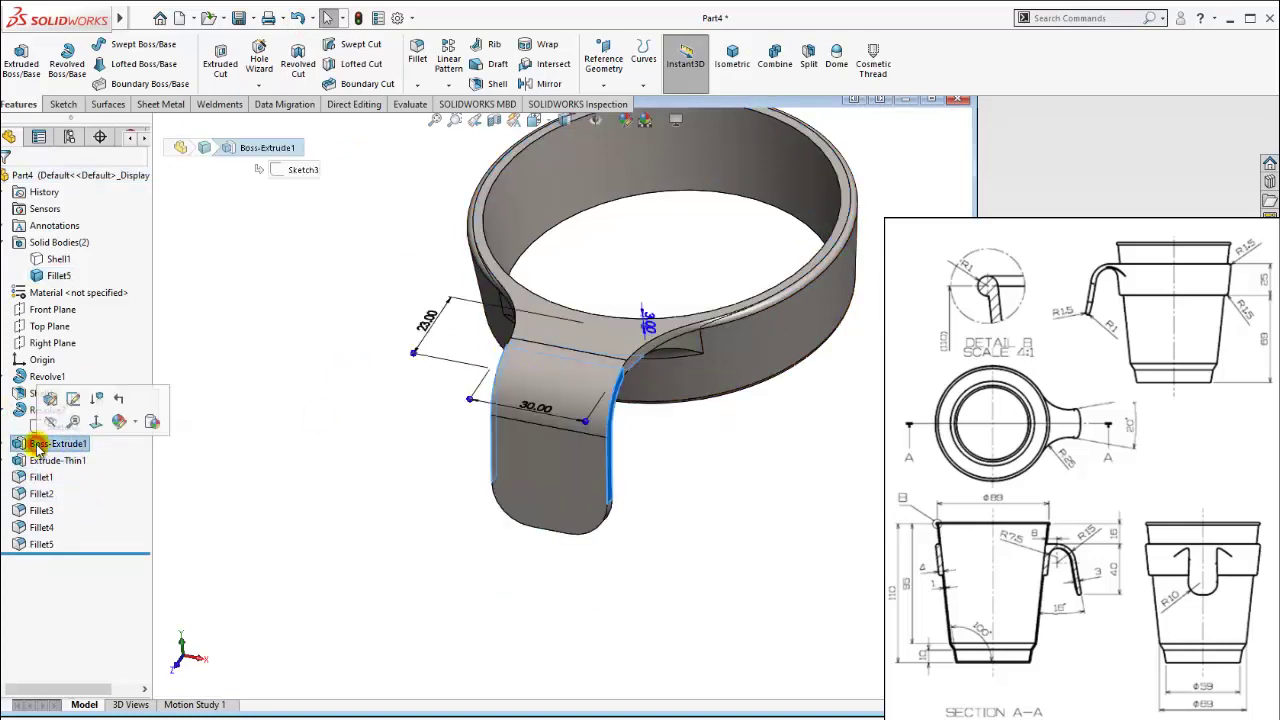
Set the tab's 30 mm width to 25 mm, rebuild, and dismiss the error report.
double_click(536, 410)
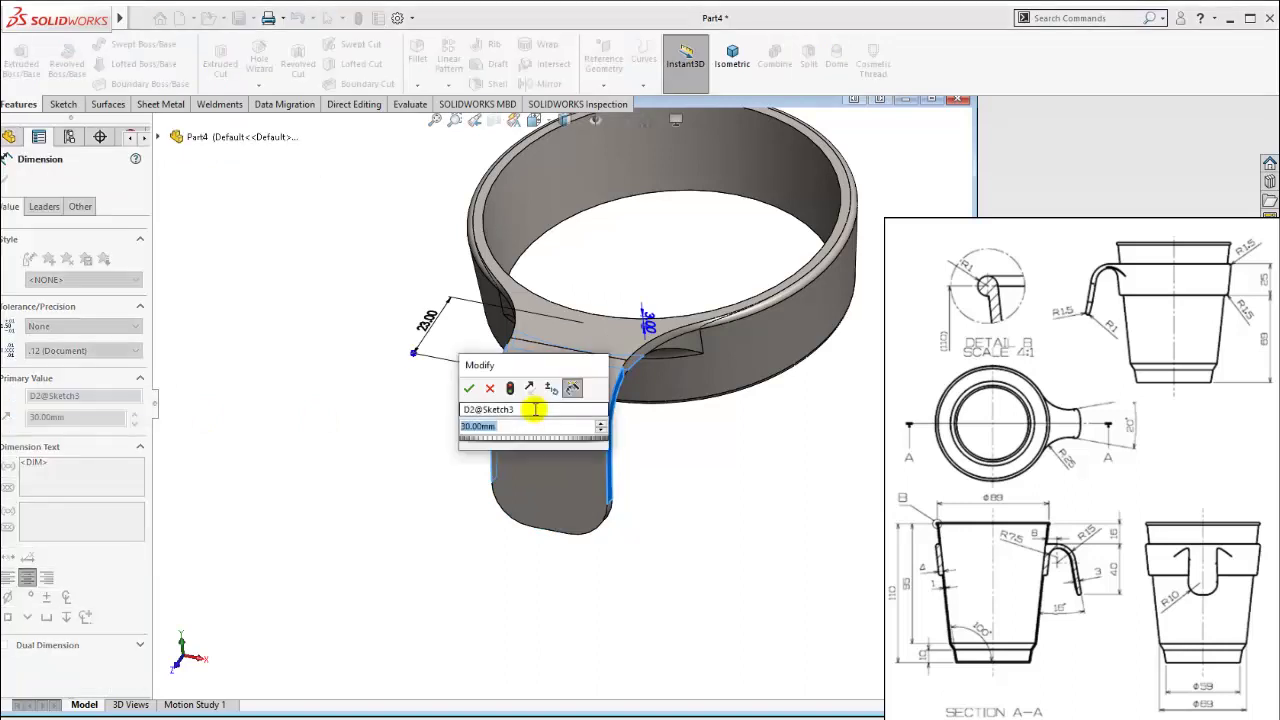
text(25)
key(Return)
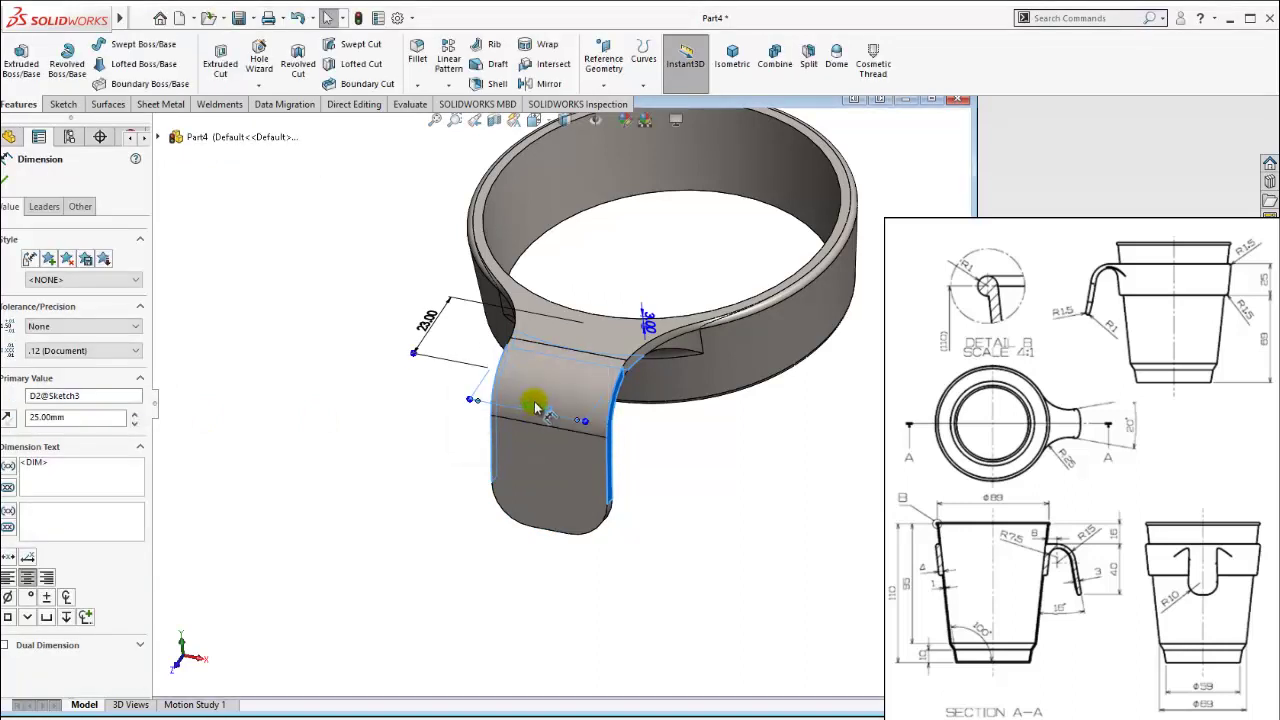
click(362, 15)
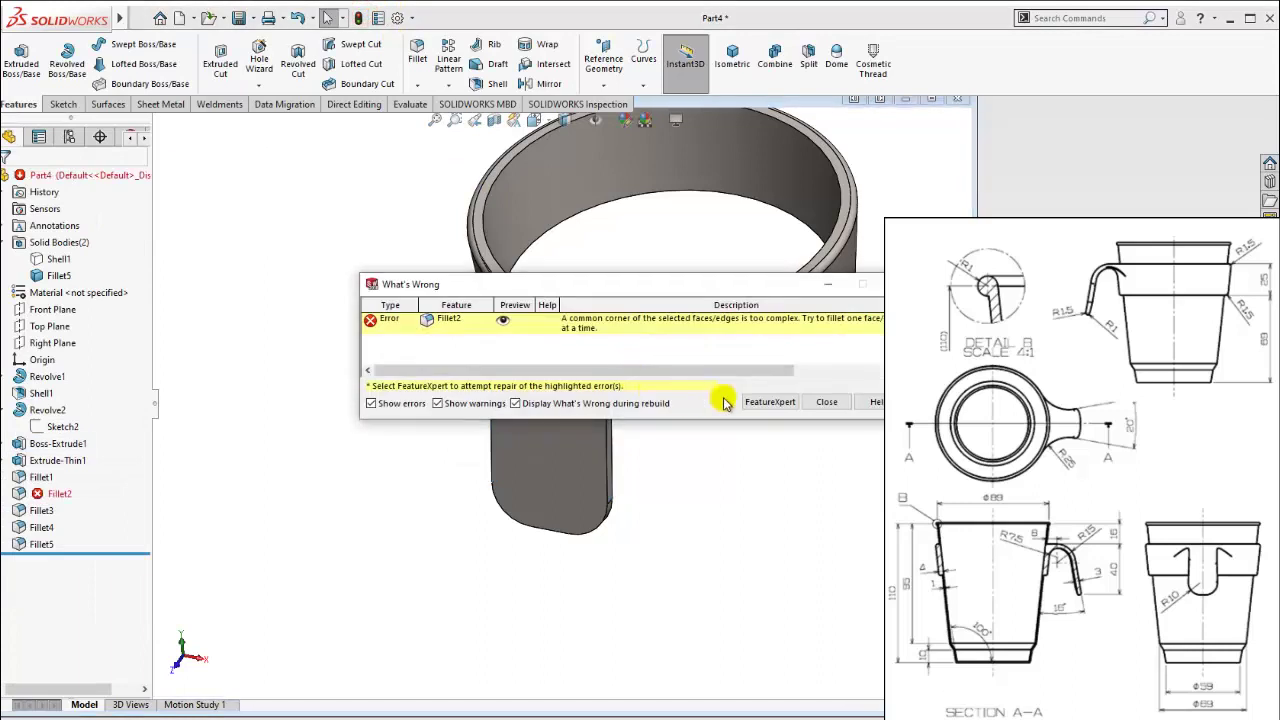
click(818, 402)
Confirm the handle extrusion length at 25 mm and rebuild the handle.
click(563, 452)
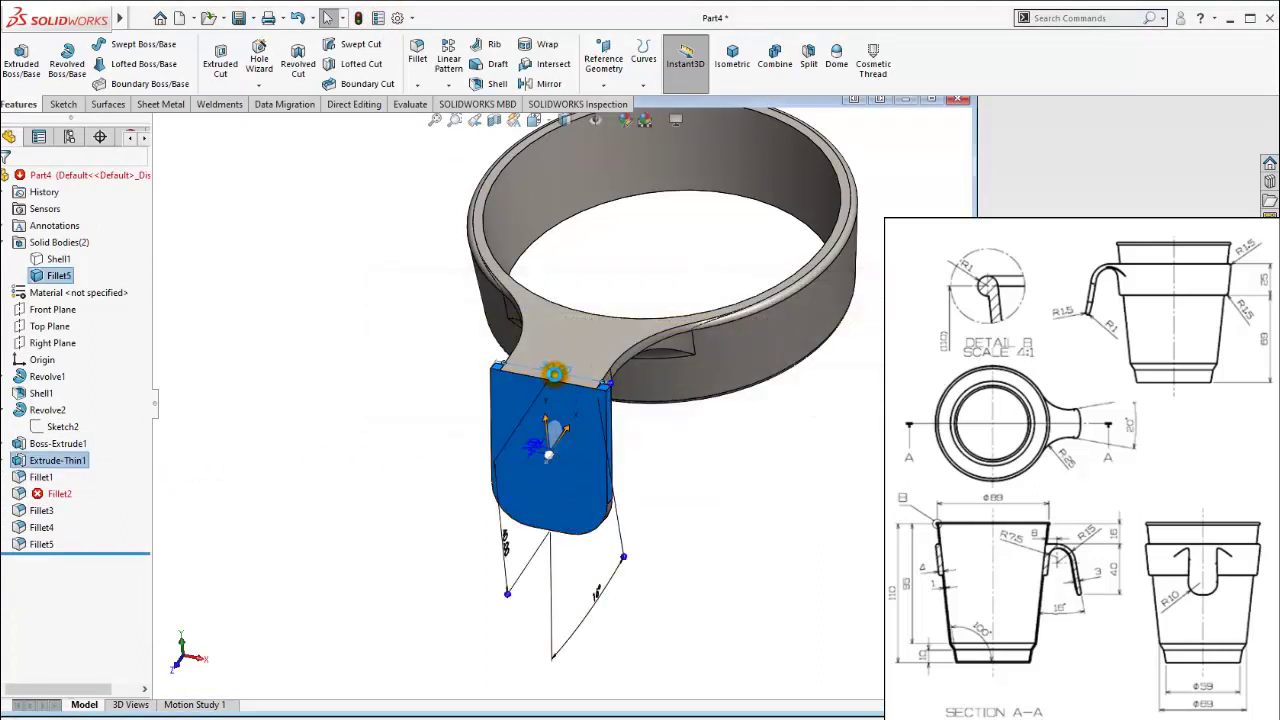
click(555, 373)
key(Return)
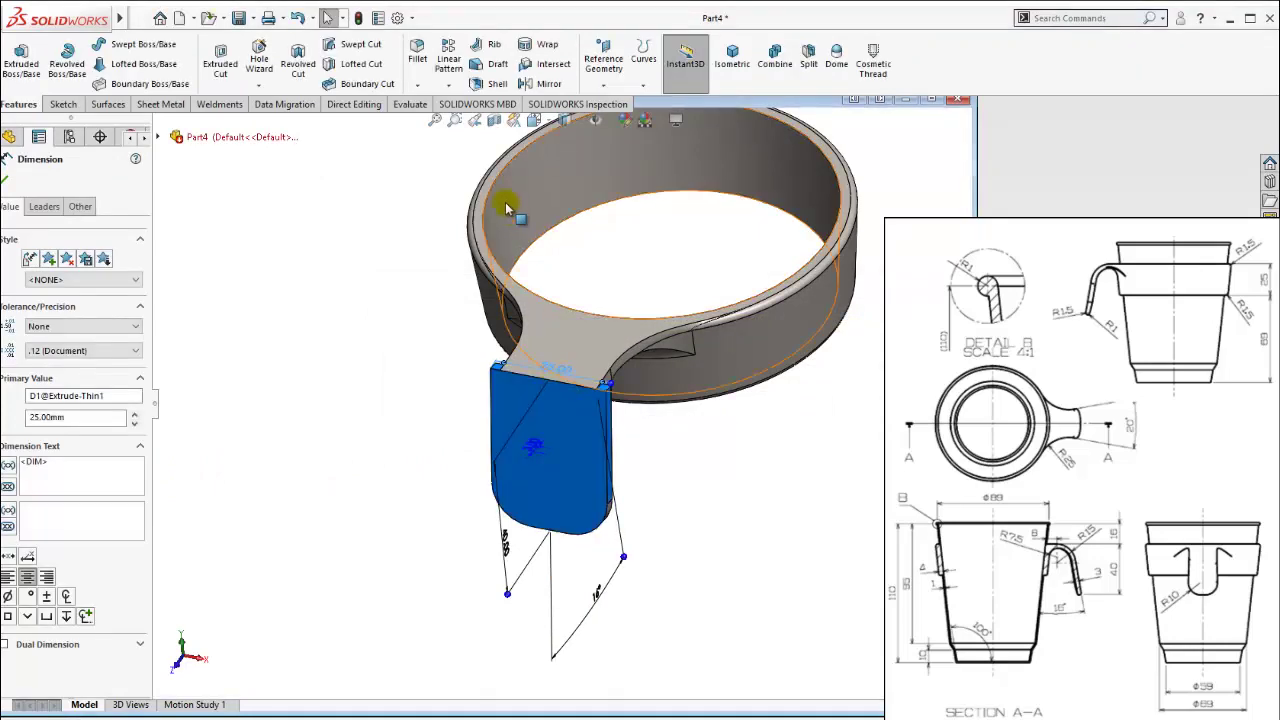
click(358, 18)
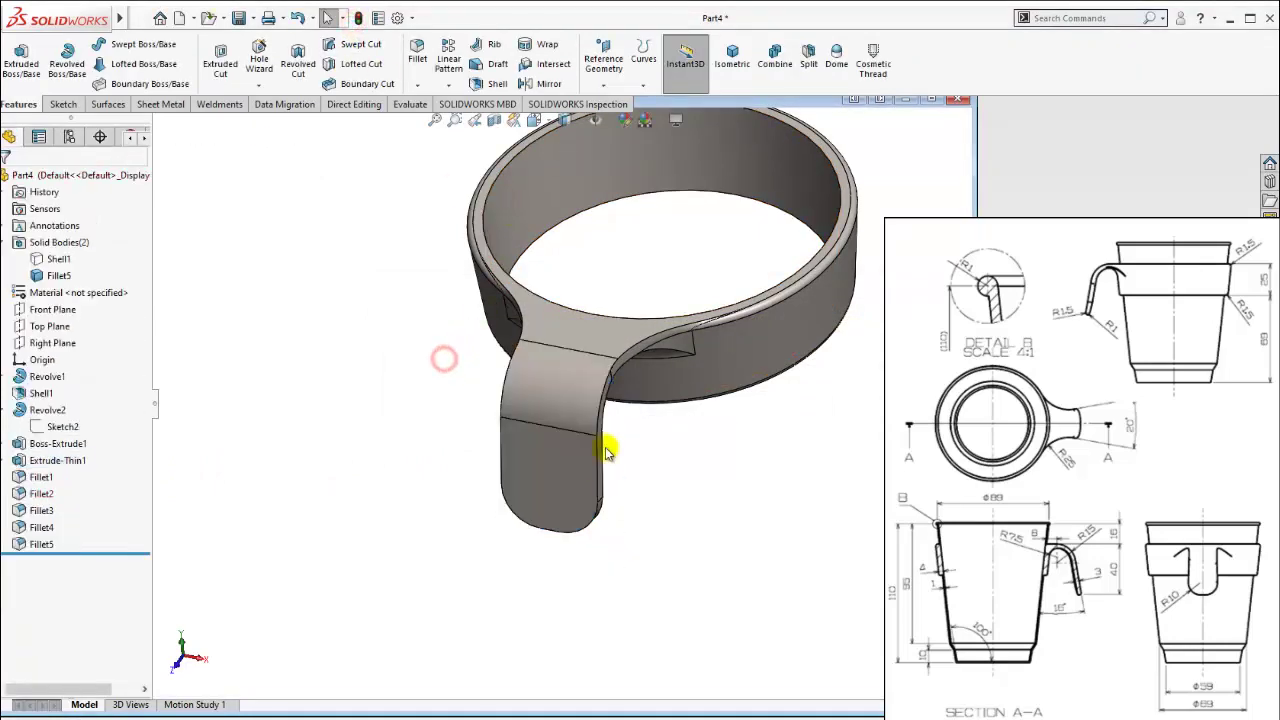
Apply a 1 mm fillet to the handle's outer edge chain where it meets the cup ring.
mouse_move(605, 452)
middle_down()
mouse_move(700, 400)
mouse_move(571, 323)
mouse_move(603, 252)
mouse_move(651, 314)
mouse_move(623, 357)
mouse_move(640, 434)
mouse_move(692, 487)
middle_up()
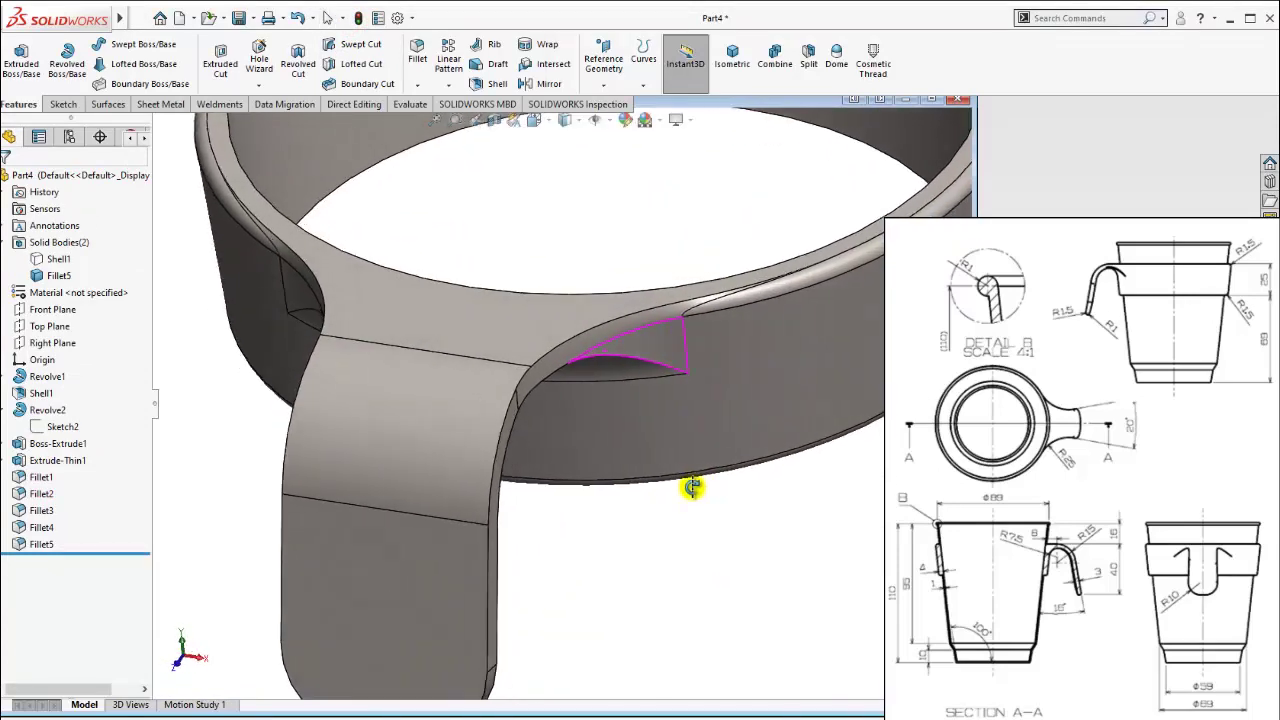
scroll(692, 487, up, 3)
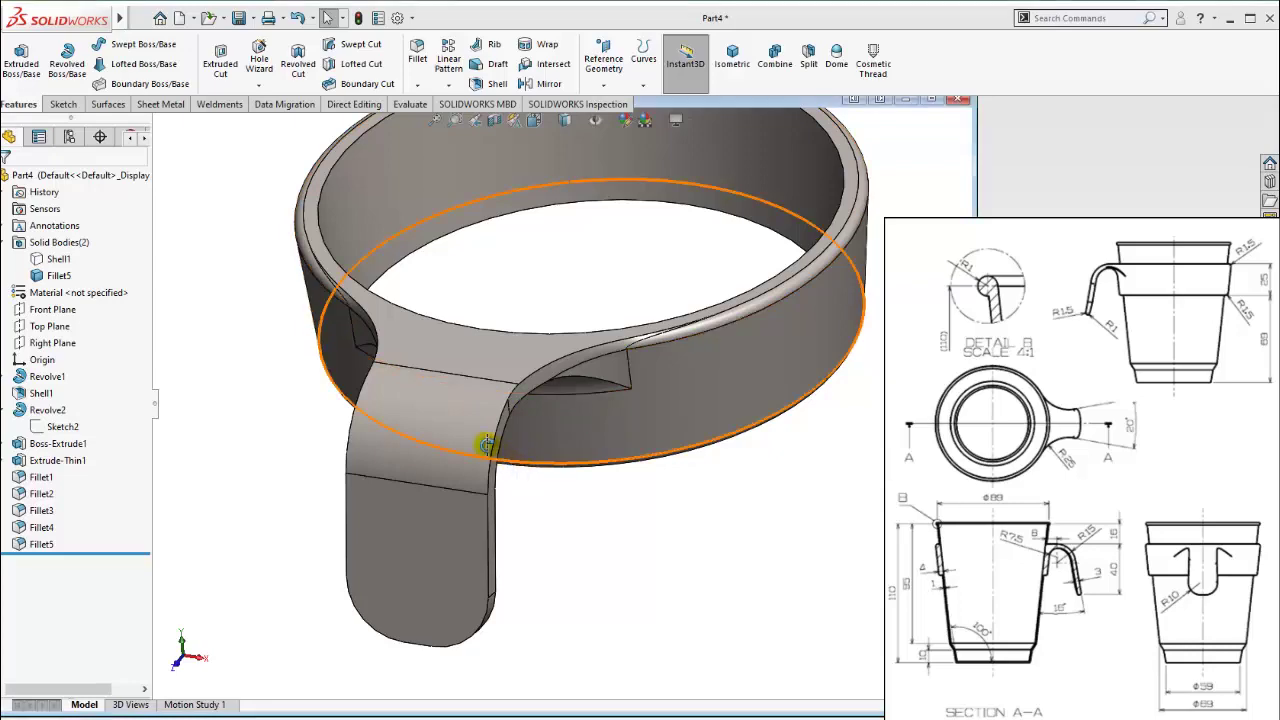
middle_drag(526, 474, 525, 455)
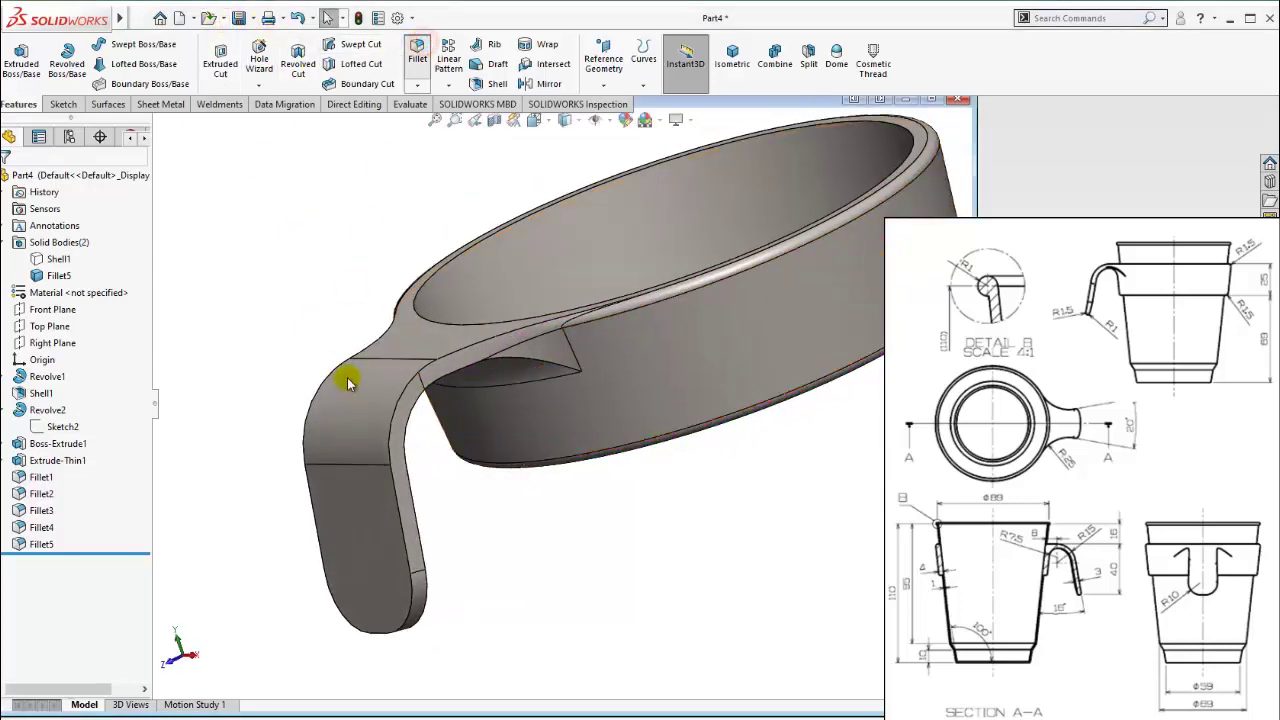
text(1)
click(225, 410)
click(428, 598)
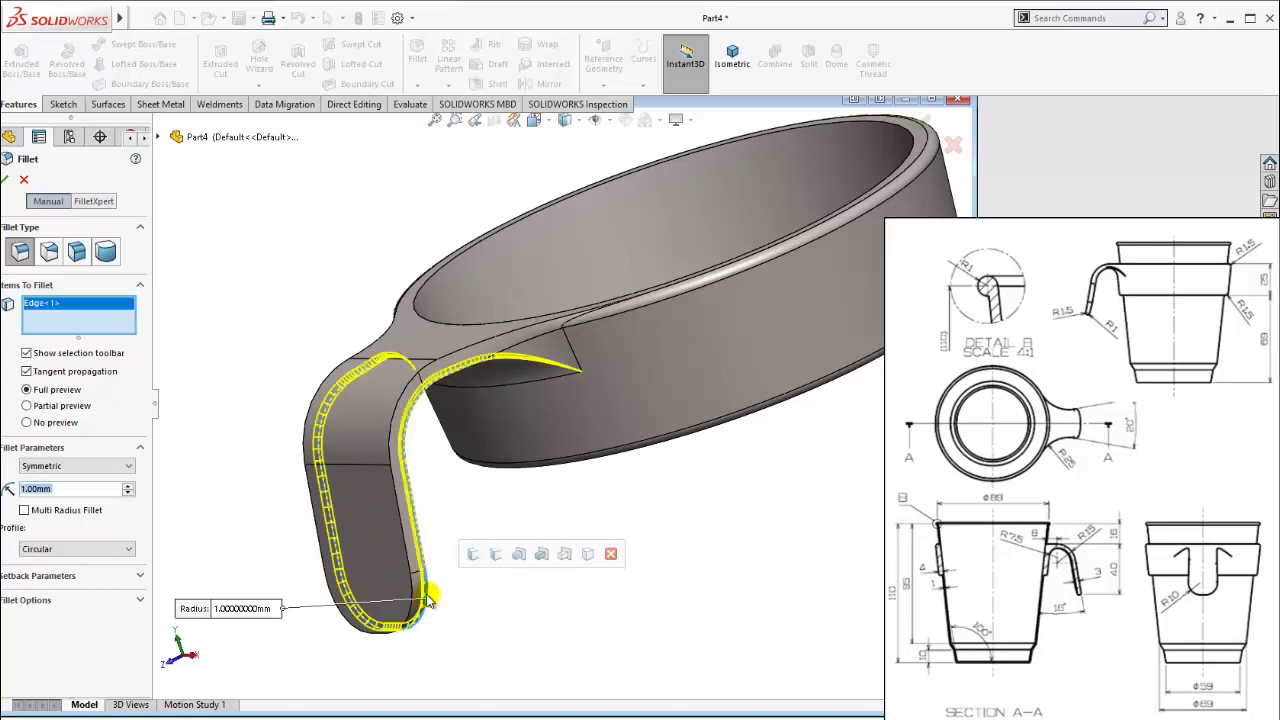
key(ctrl+7)
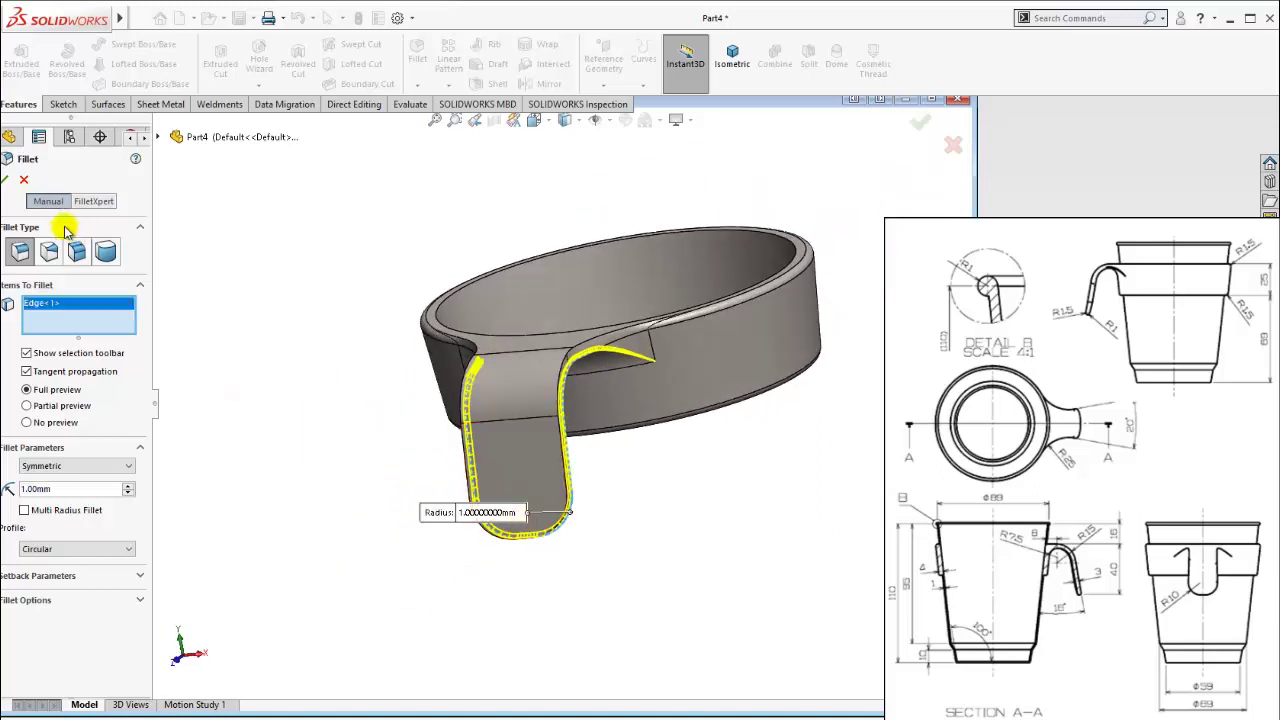
right_click(343, 308)
mouse_move(363, 314)
middle_down()
mouse_move(543, 477)
mouse_move(514, 477)
mouse_move(530, 490)
middle_up()
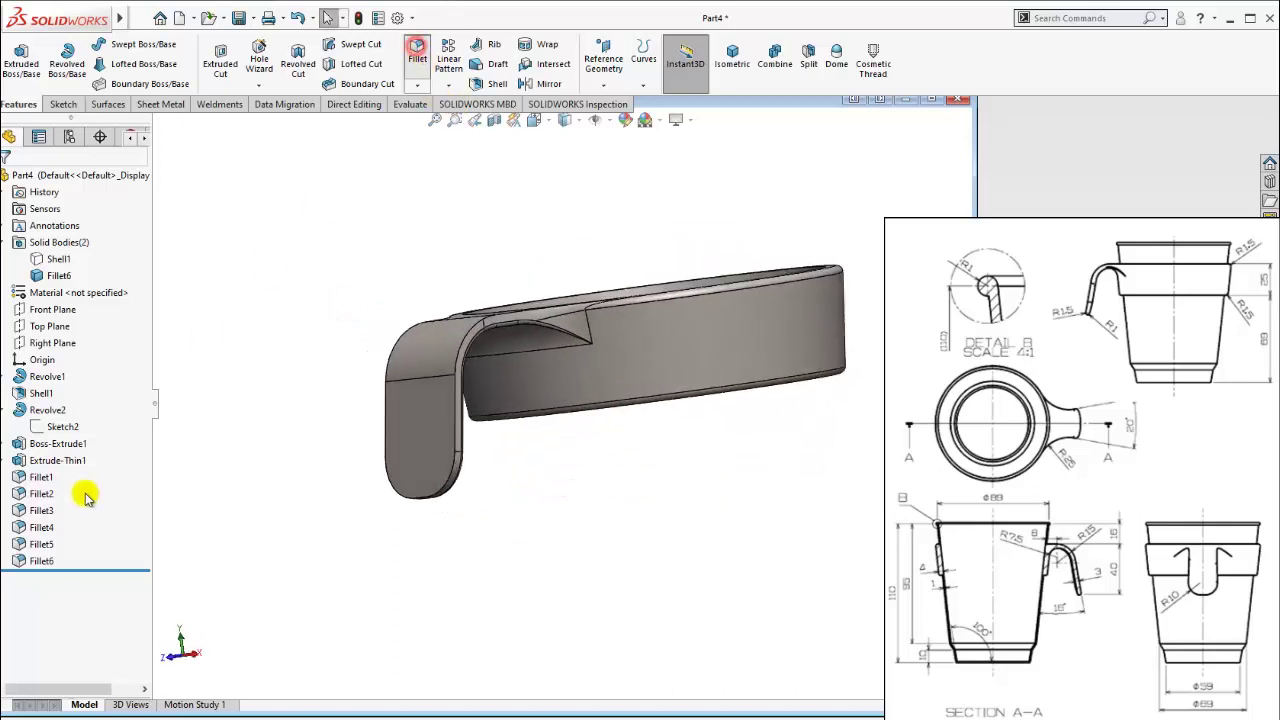
text(1.5)
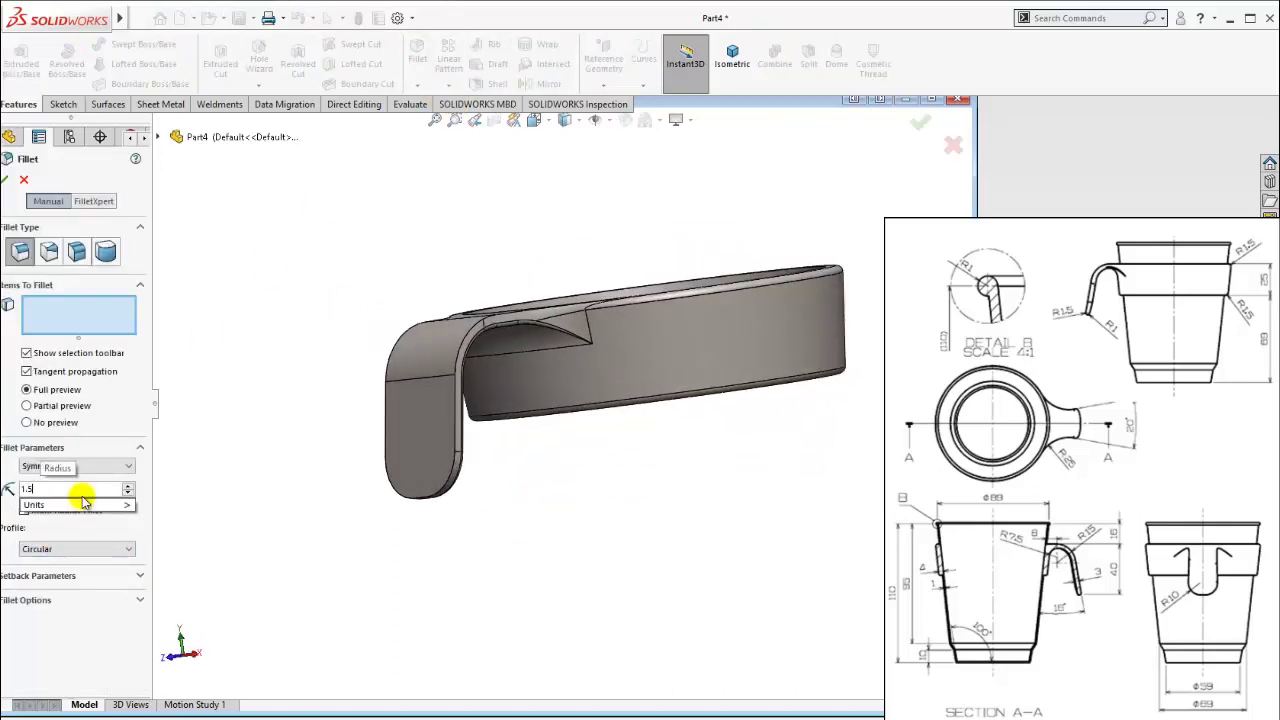
key(Return)
scroll(463, 556, down, 2)
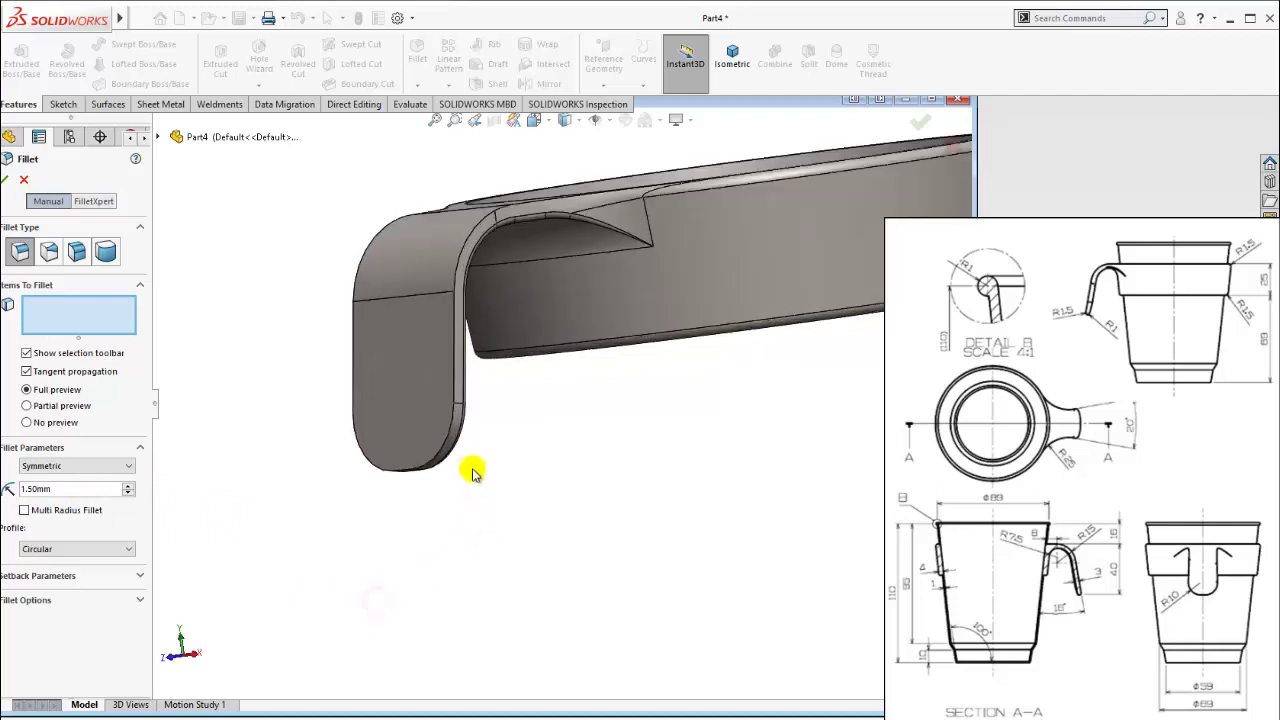
click(461, 440)
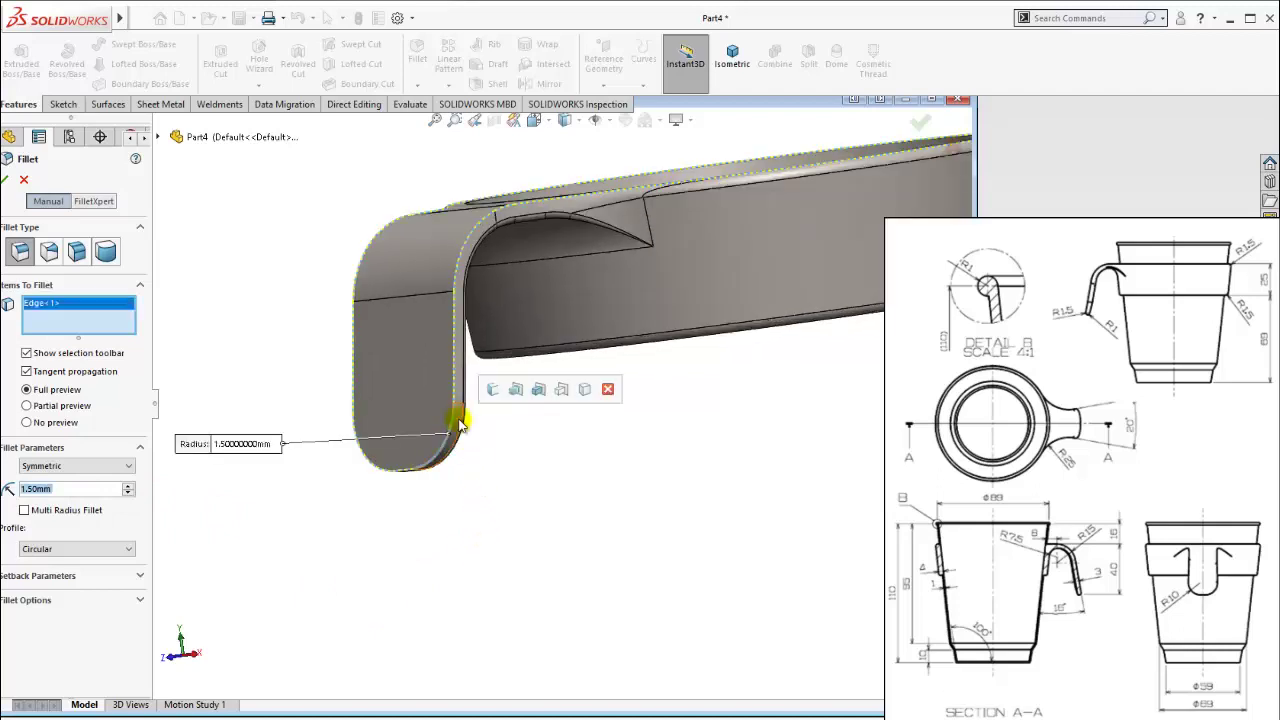
scroll(466, 414, up, 2)
mouse_move(466, 414)
middle_down()
mouse_move(514, 391)
mouse_move(491, 406)
mouse_move(499, 428)
middle_up()
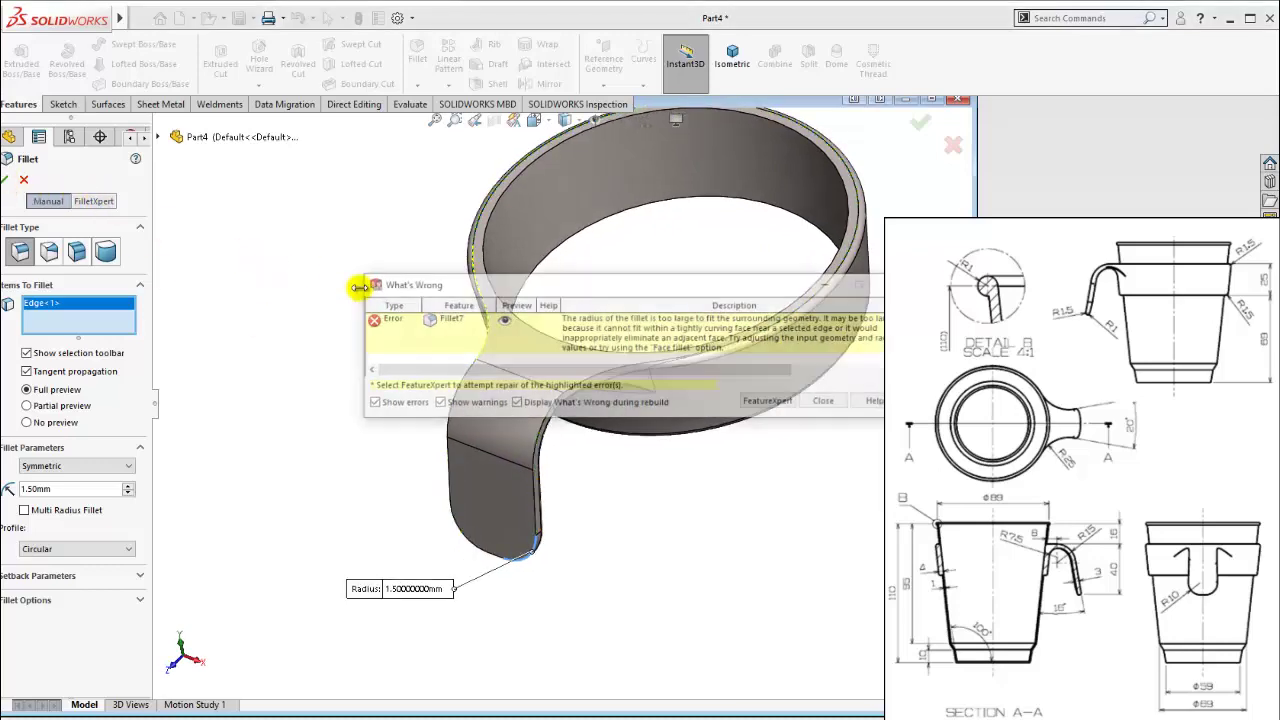
click(816, 399)
scroll(650, 383, down, 2)
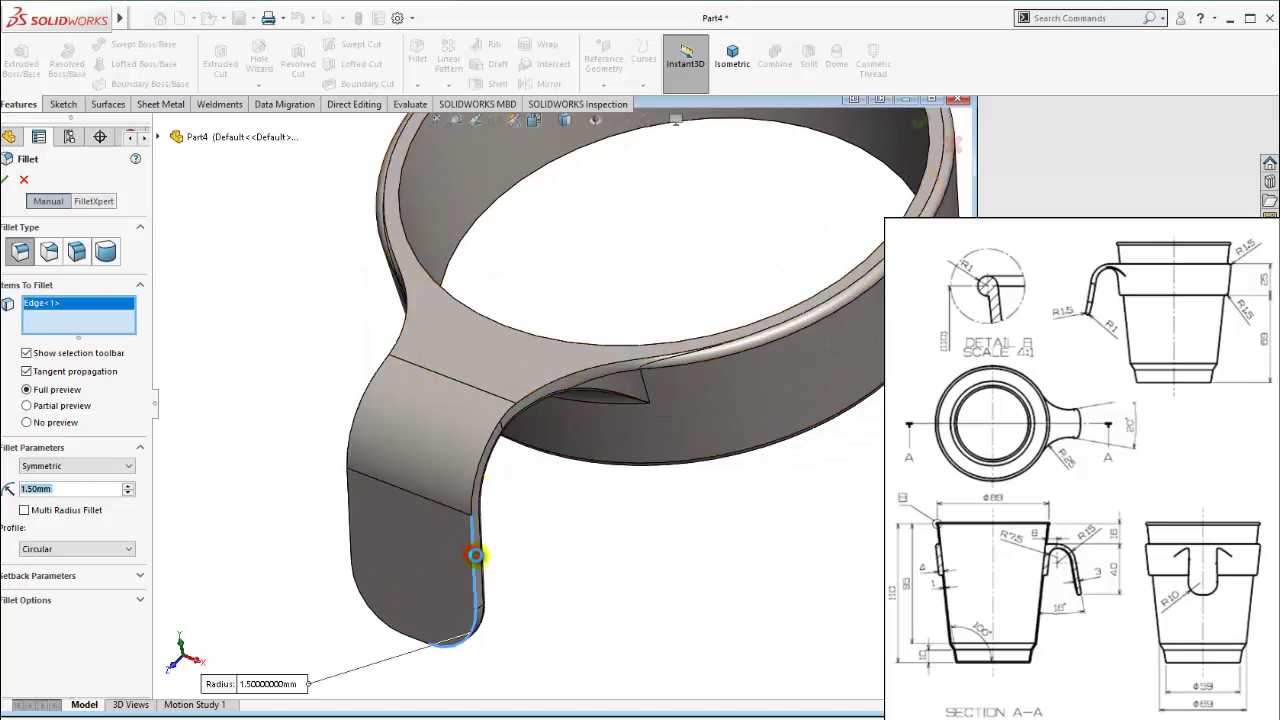
click(477, 556)
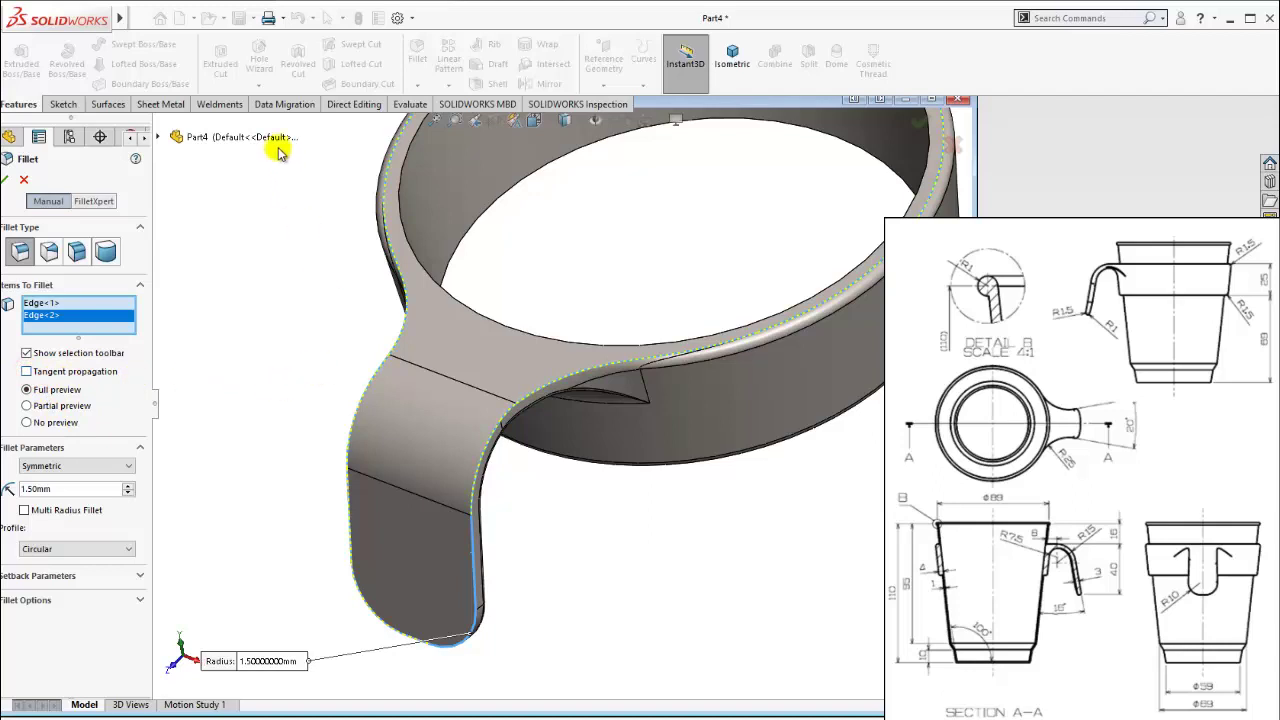
key(Return)
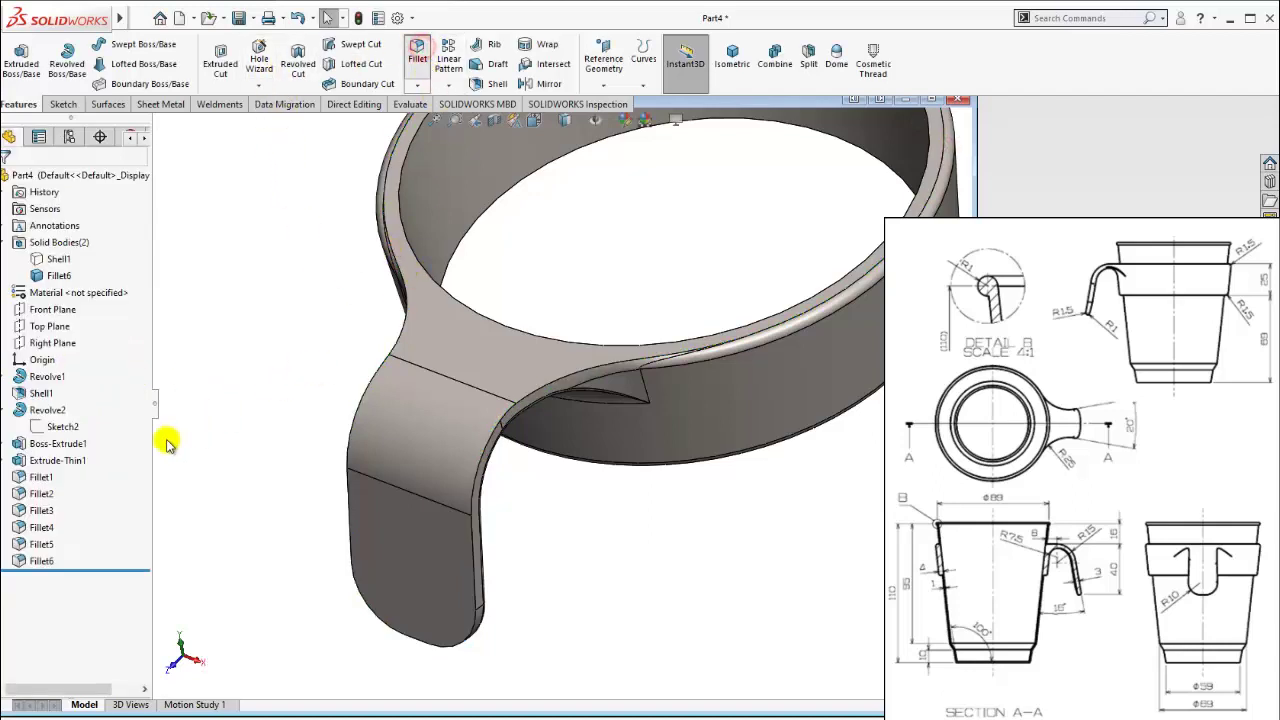
Start a new fillet and pick the handle's side, curved bottom and inner edges.
key(Return)
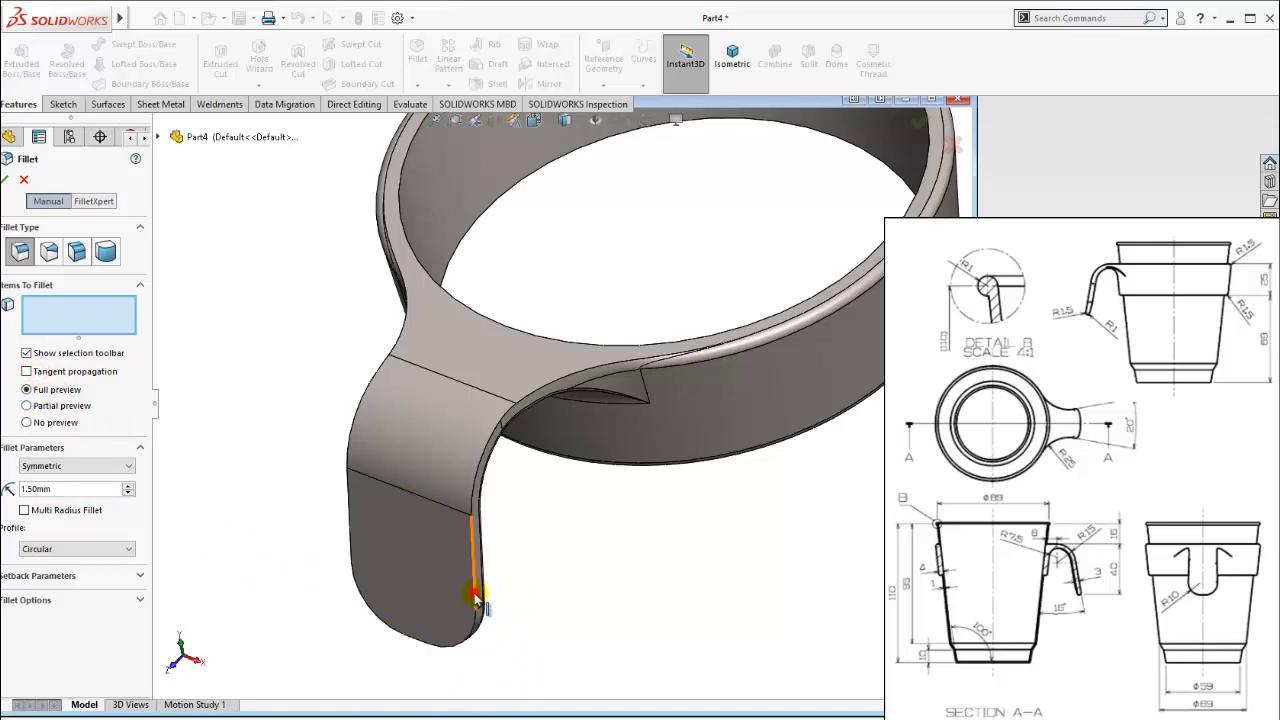
click(476, 598)
click(472, 645)
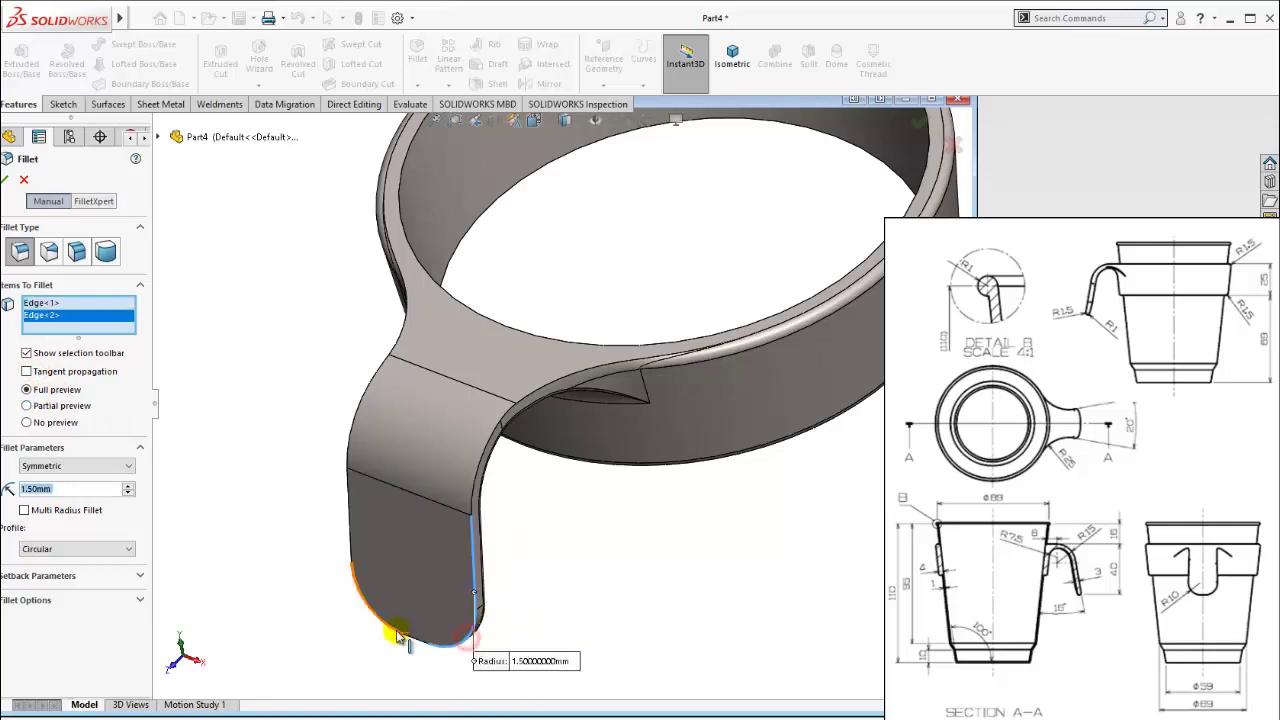
click(416, 645)
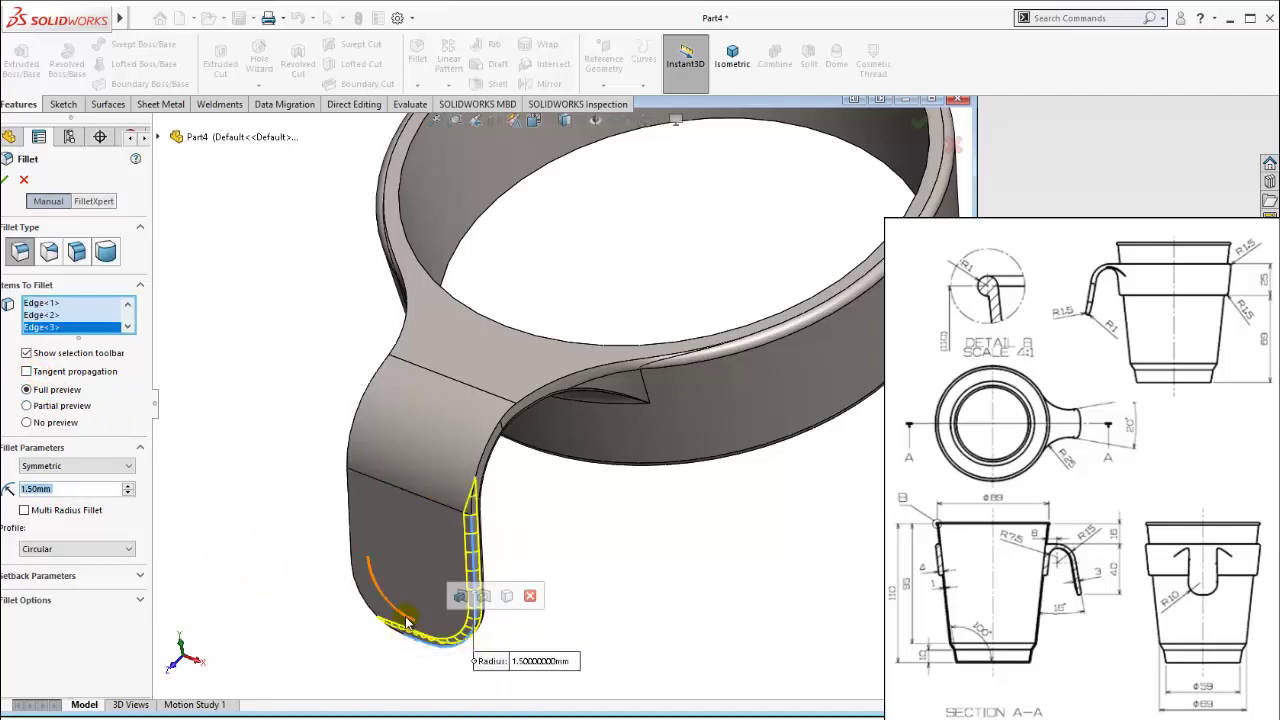
mouse_move(416, 645)
middle_down()
mouse_move(368, 642)
mouse_move(457, 509)
mouse_move(470, 519)
mouse_move(380, 612)
middle_up()
click(374, 612)
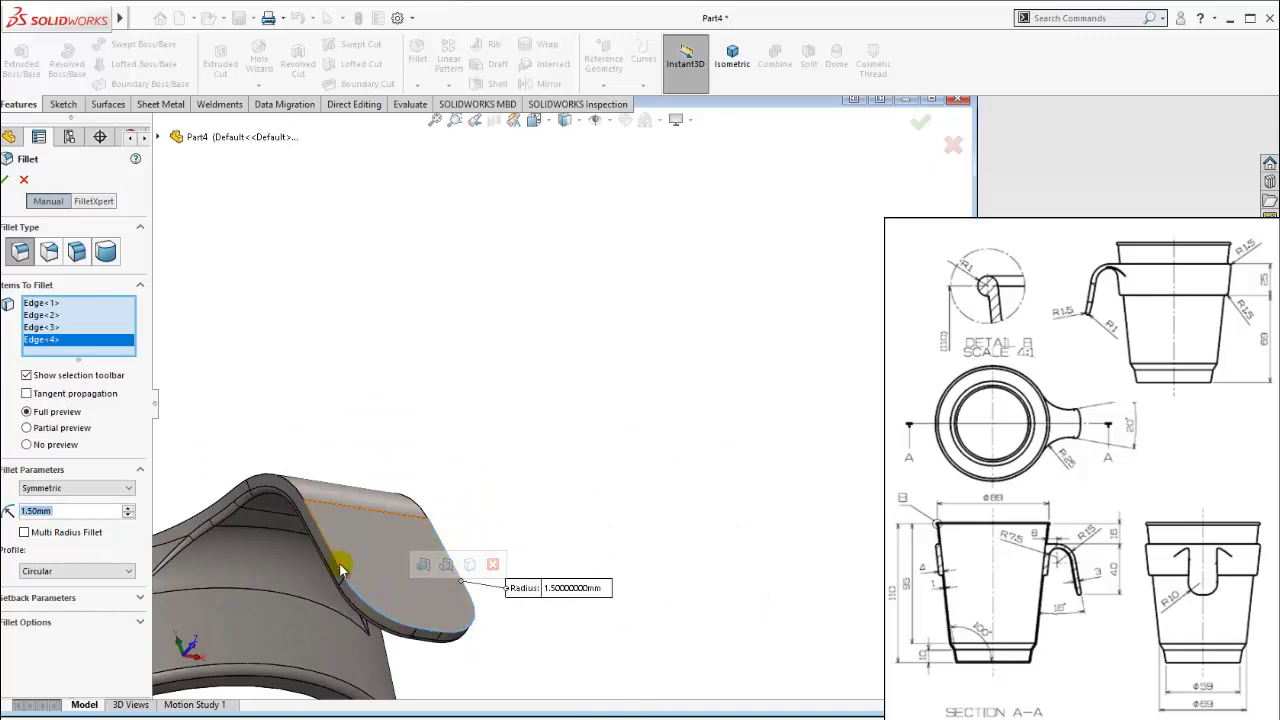
click(340, 568)
Add the inner handle edge and the handle-to-ring junction edges, totalling eleven at 1.5 mm.
mouse_move(349, 535)
middle_down()
mouse_move(349, 523)
mouse_move(350, 630)
mouse_move(363, 560)
mouse_move(434, 537)
mouse_move(446, 479)
middle_up()
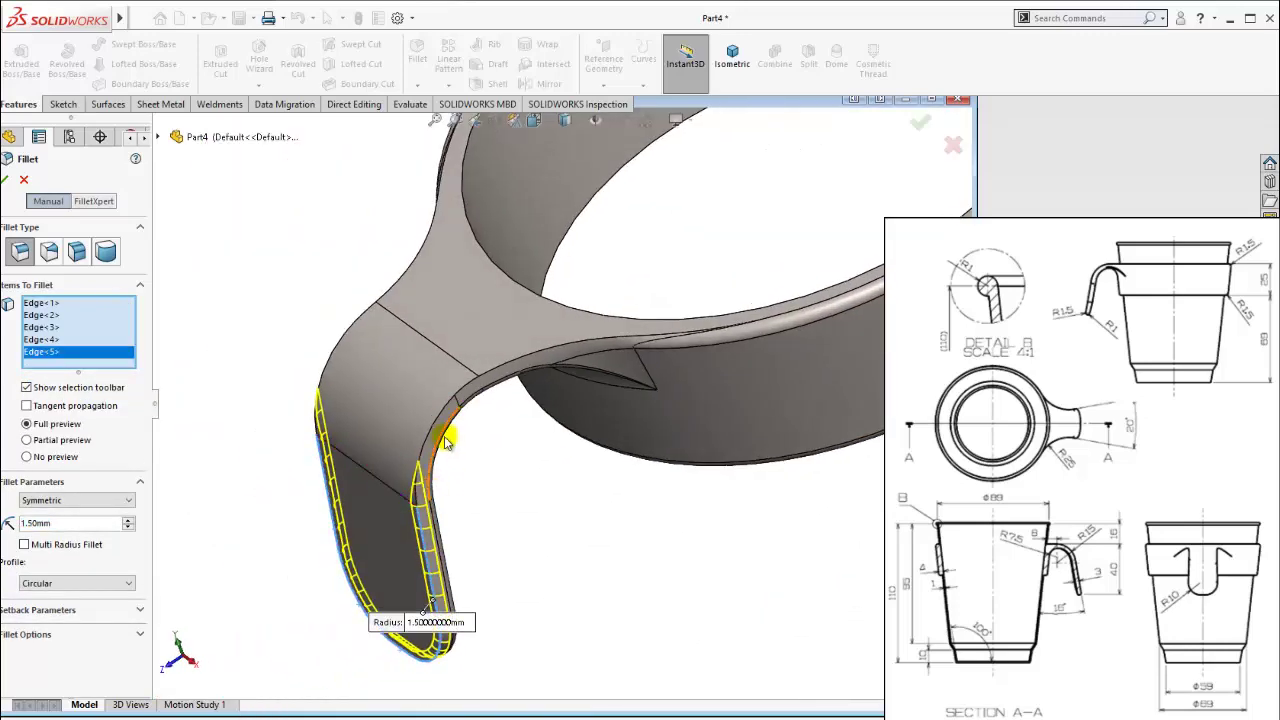
click(440, 428)
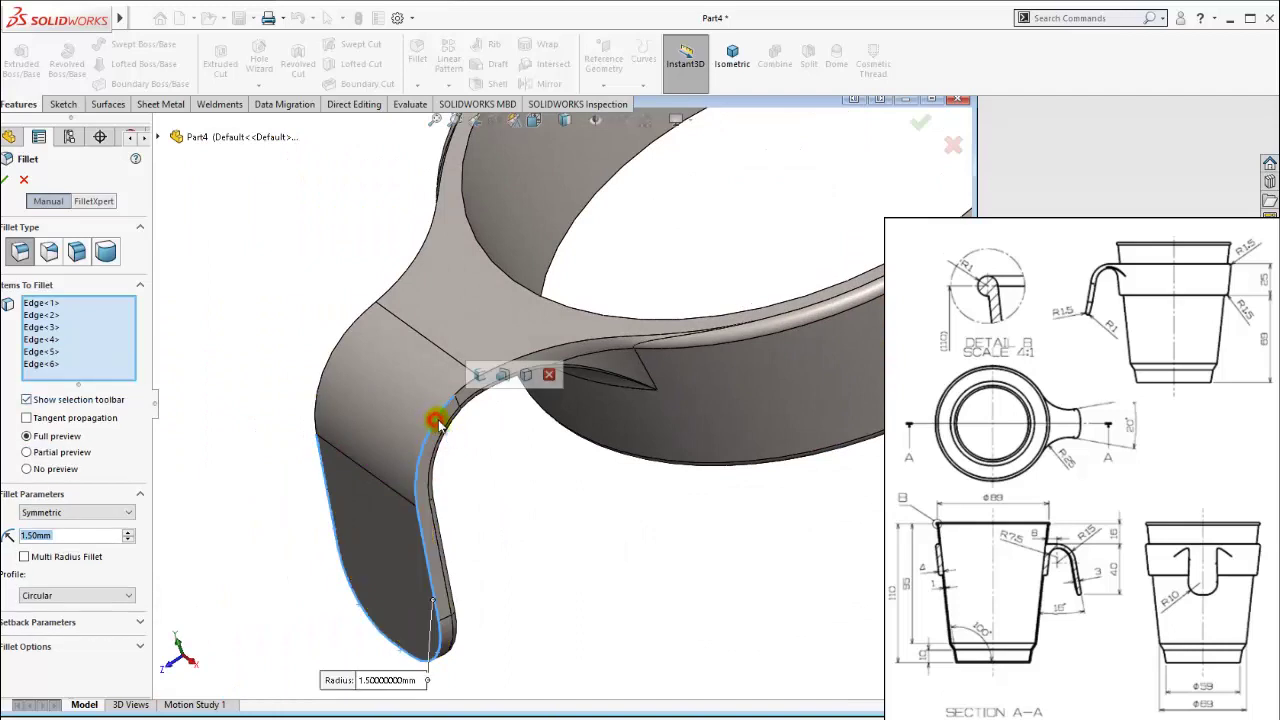
click(529, 357)
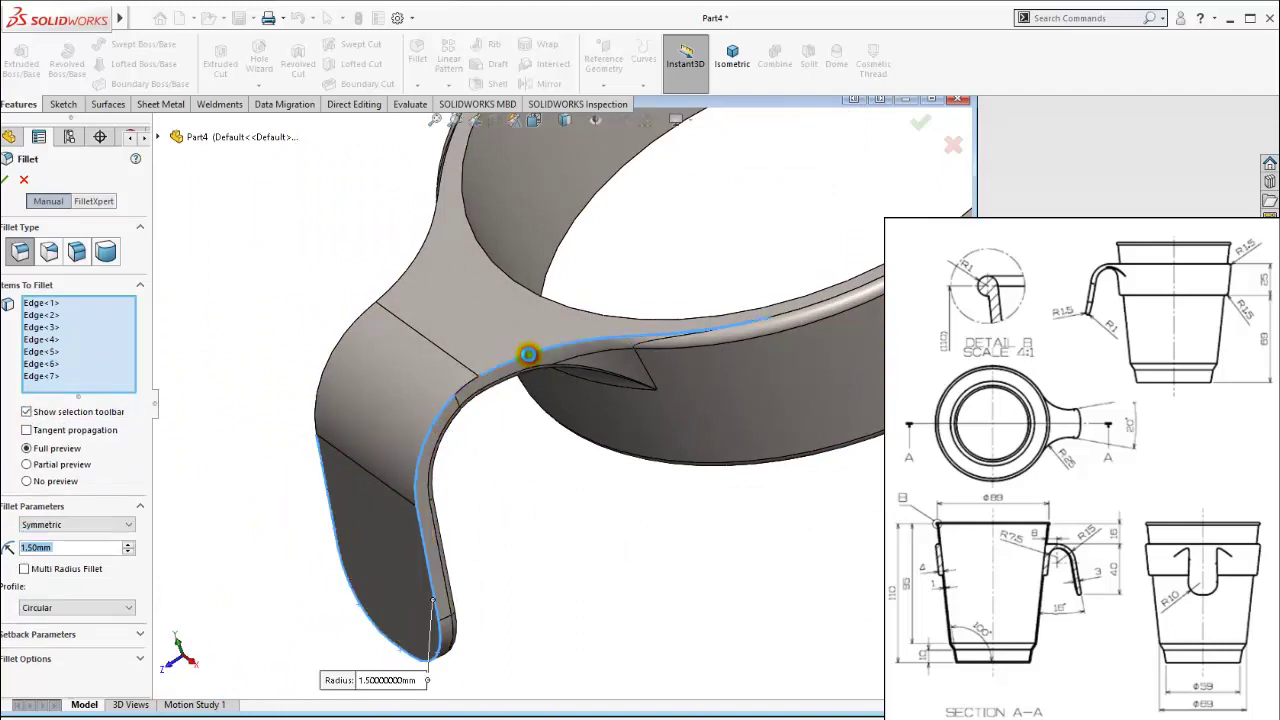
click(475, 383)
middle_drag(475, 383, 521, 407)
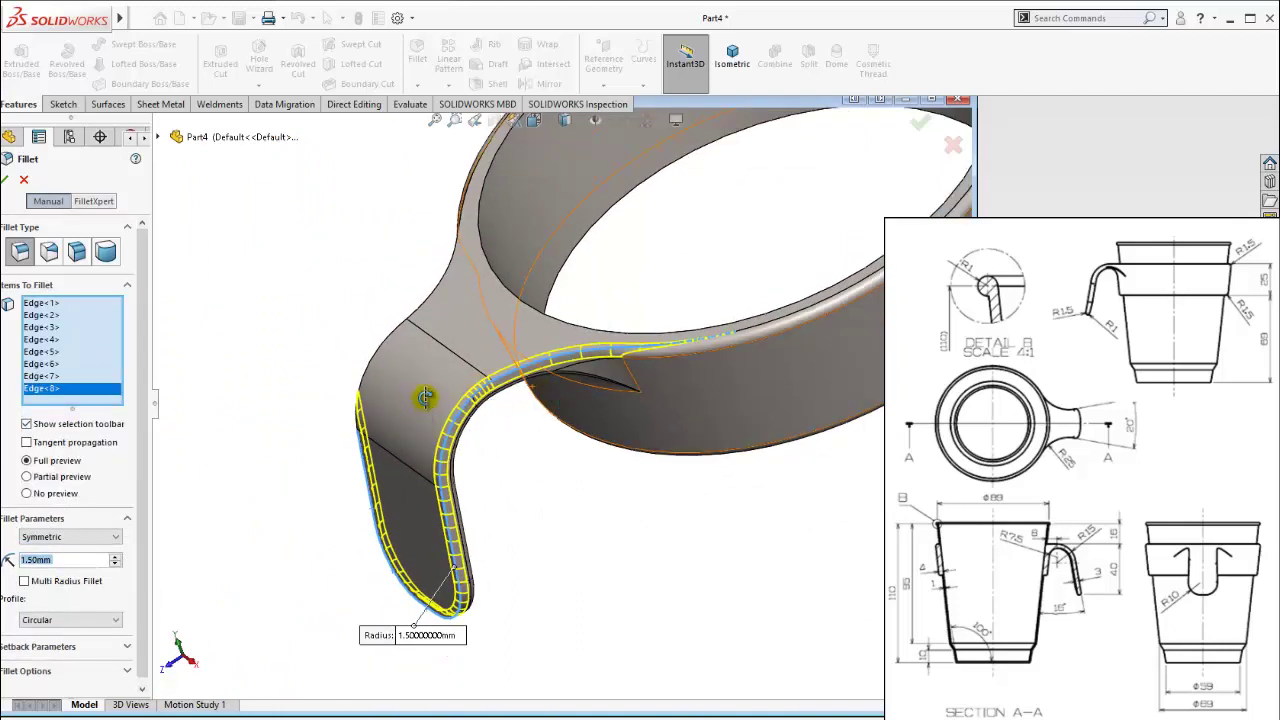
click(342, 377)
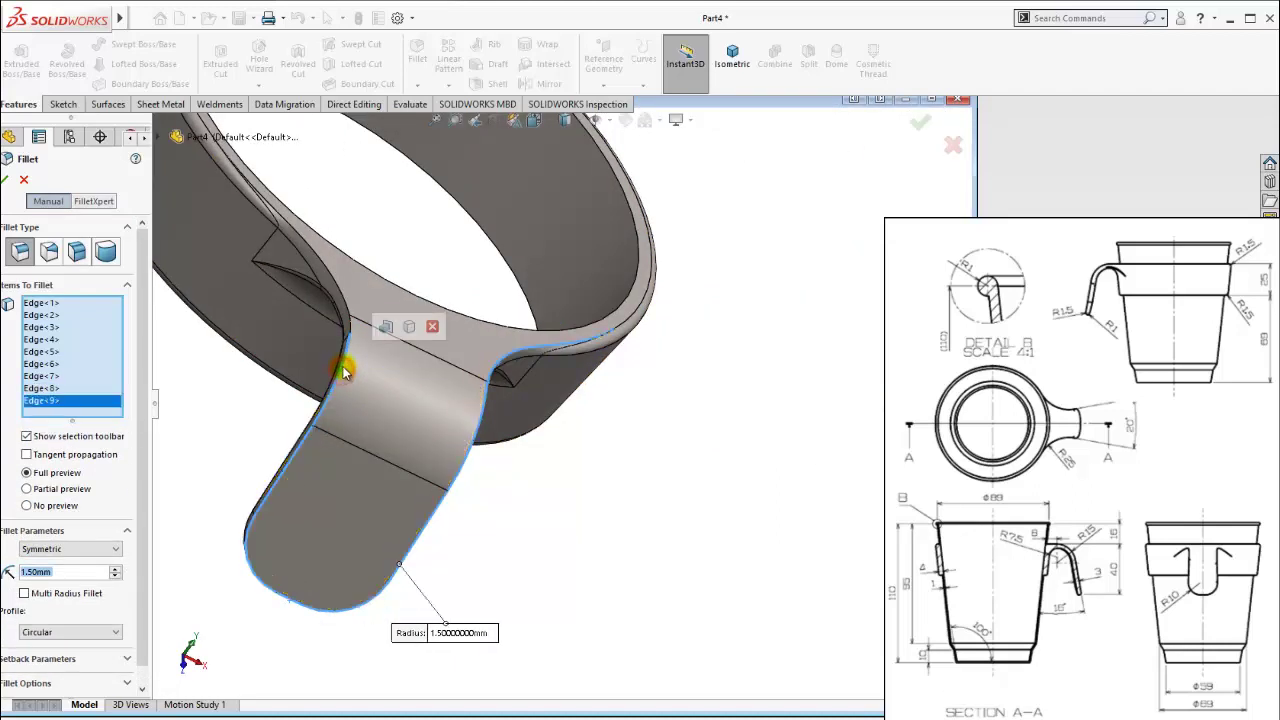
click(353, 326)
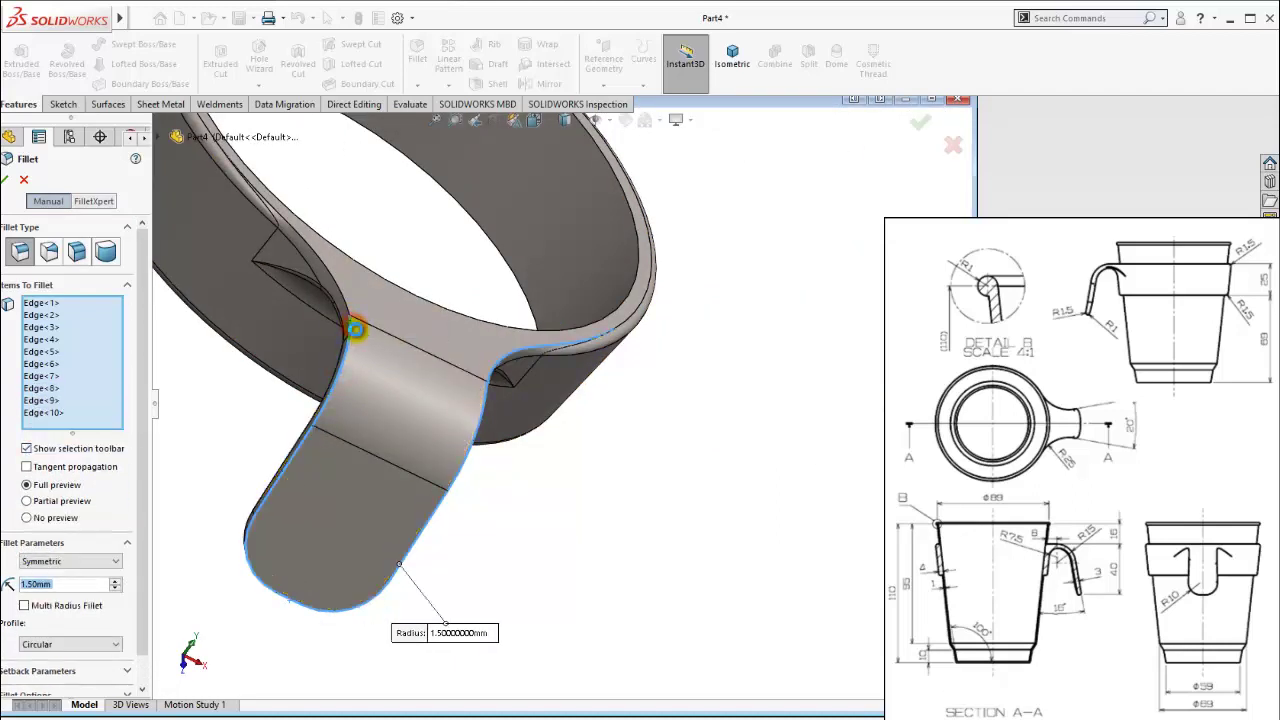
click(342, 300)
scroll(415, 365, up, 2)
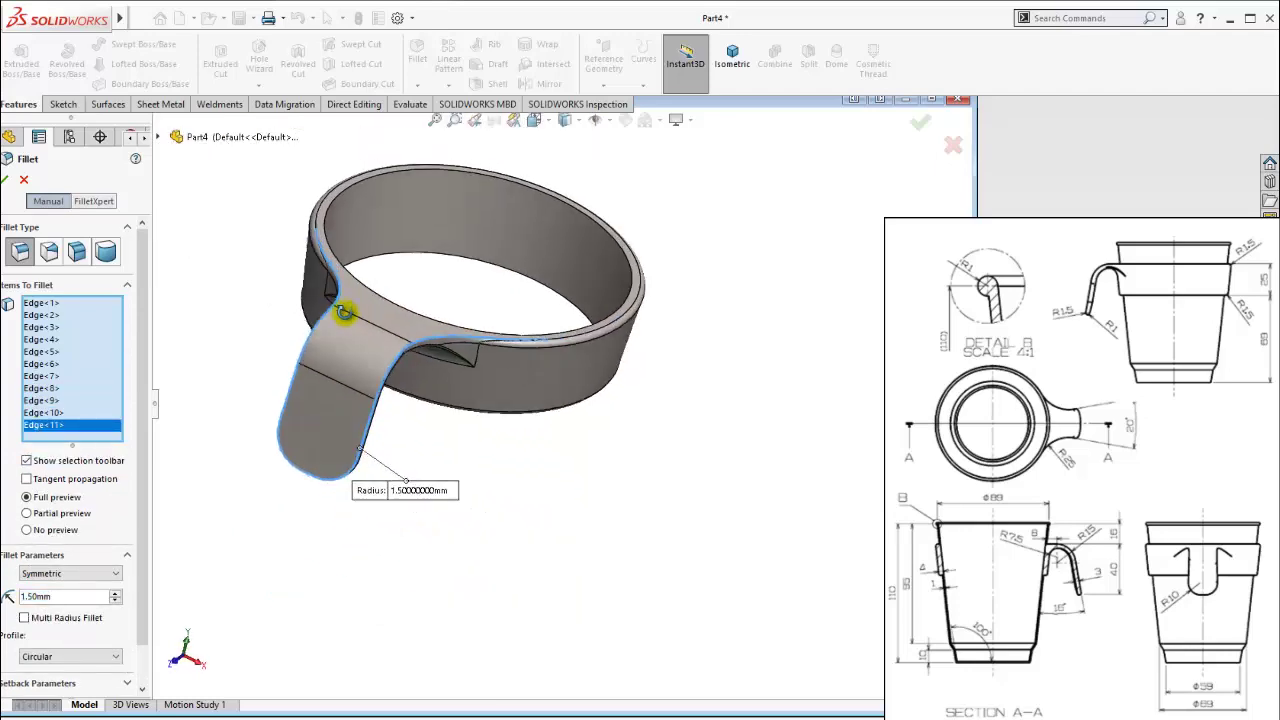
scroll(337, 240, down, 2)
scroll(309, 374, down, 2)
scroll(300, 350, down, 3)
middle_drag(300, 350, 366, 380)
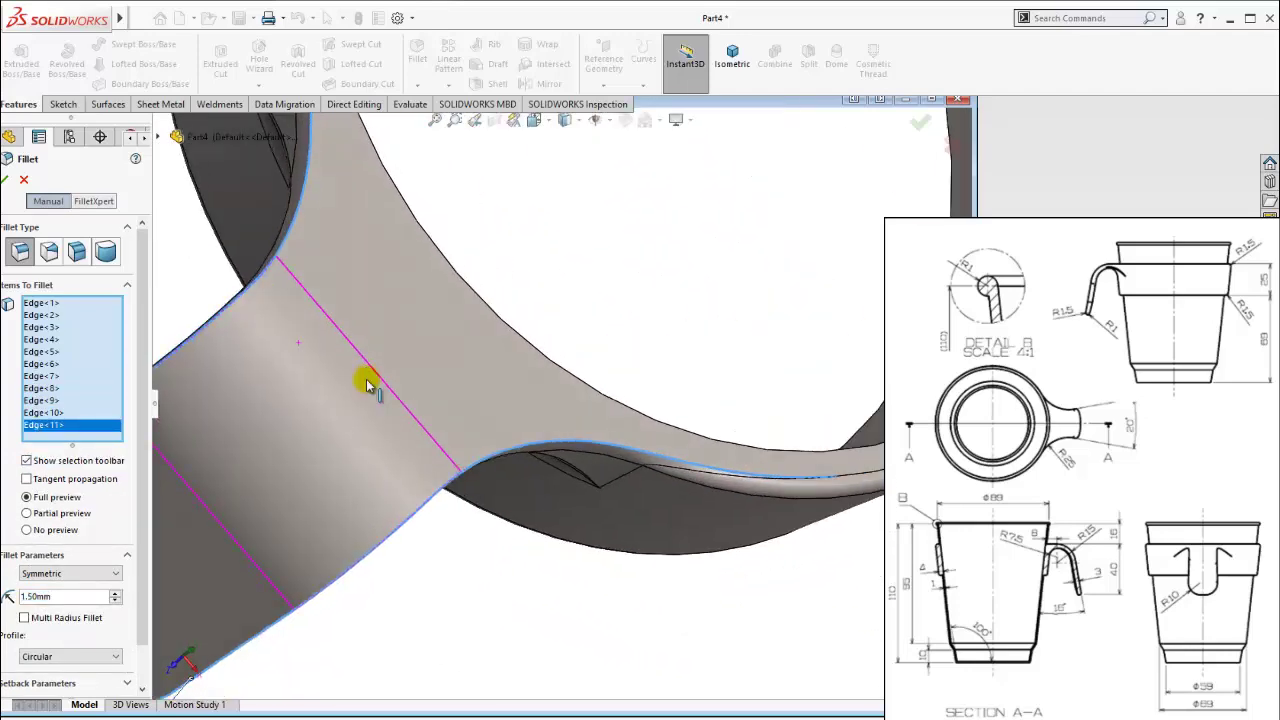
After the fillet fails, remove Edge<11>, Edge<10> and Edge<9> from the edge list.
click(5, 180)
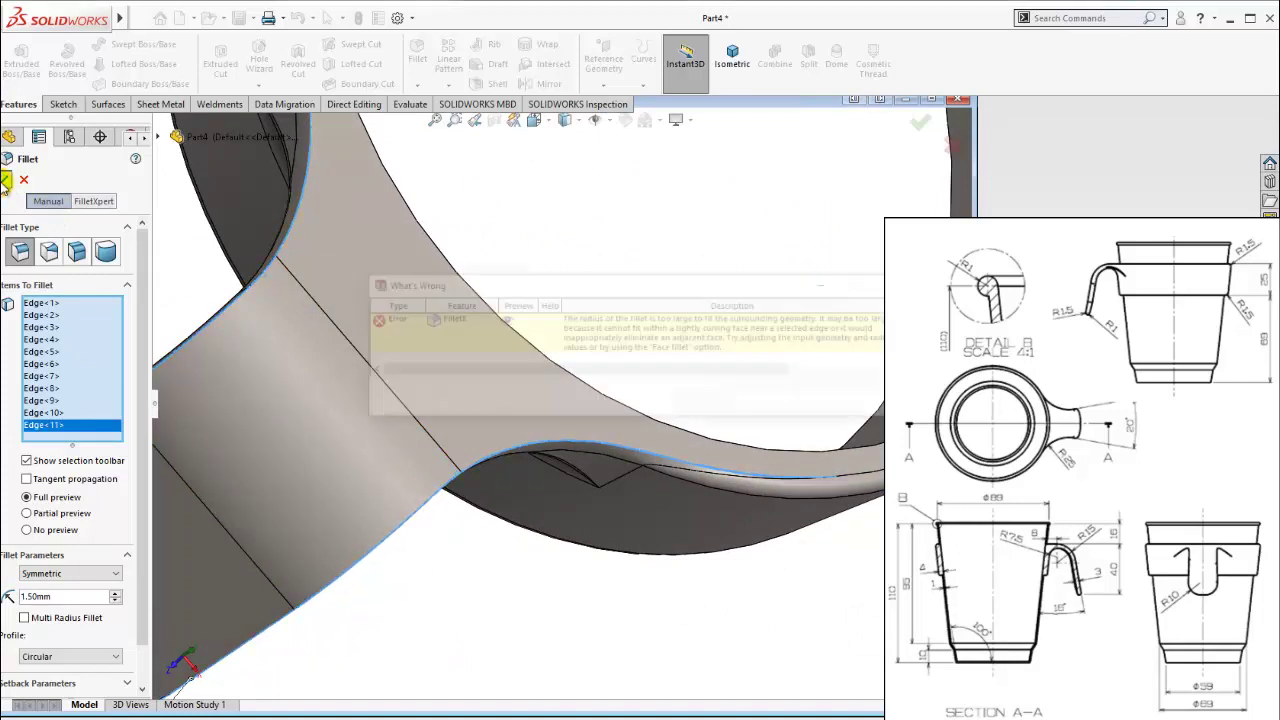
click(823, 401)
scroll(600, 390, up, 3)
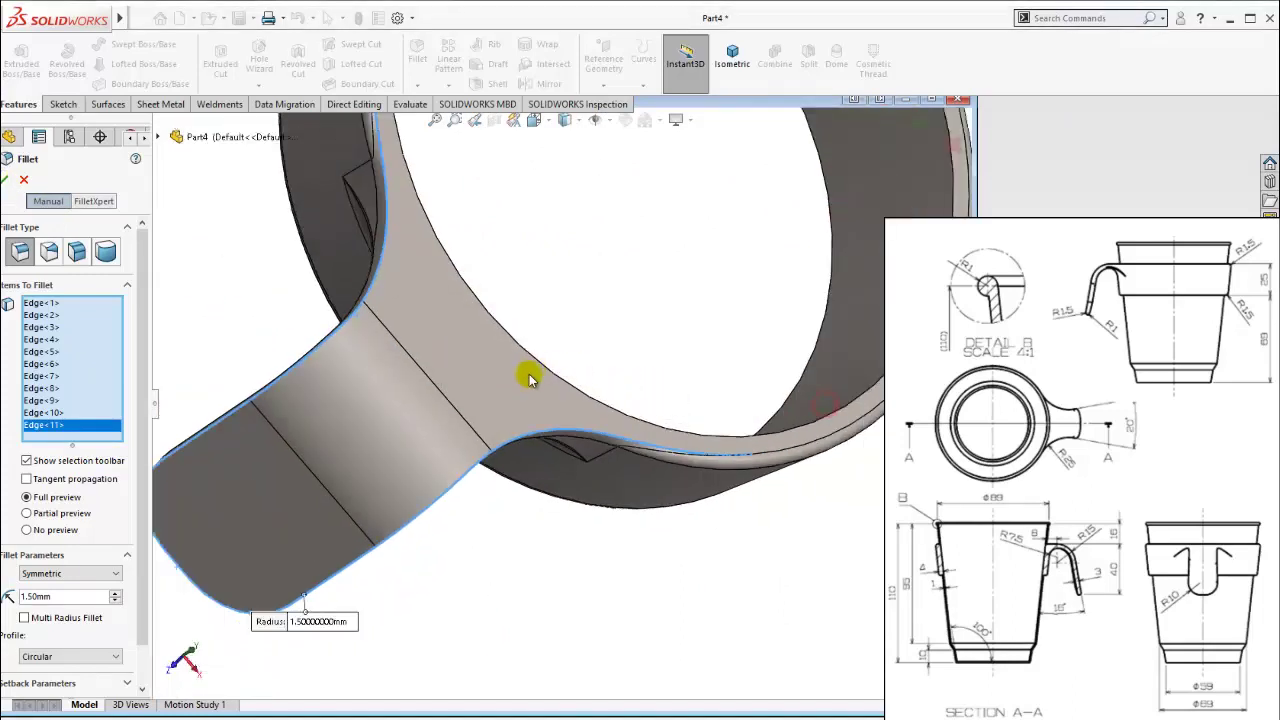
right_click(40, 430)
click(100, 449)
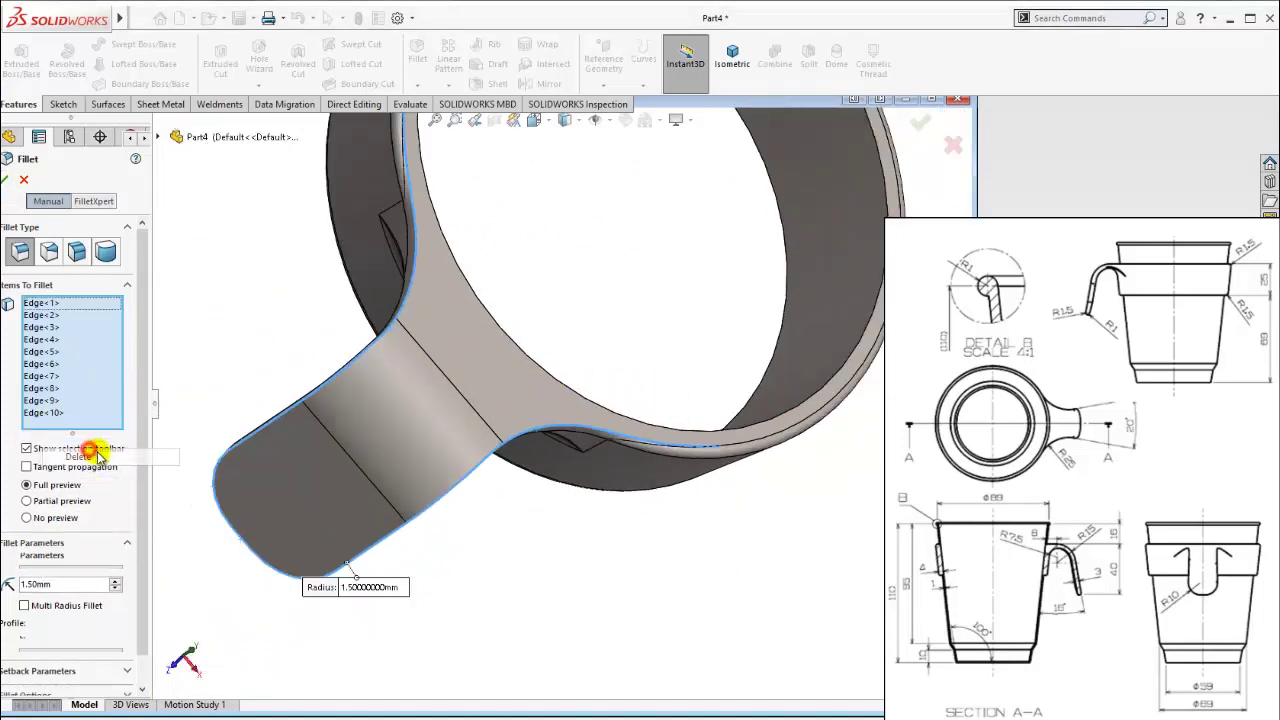
right_click(48, 412)
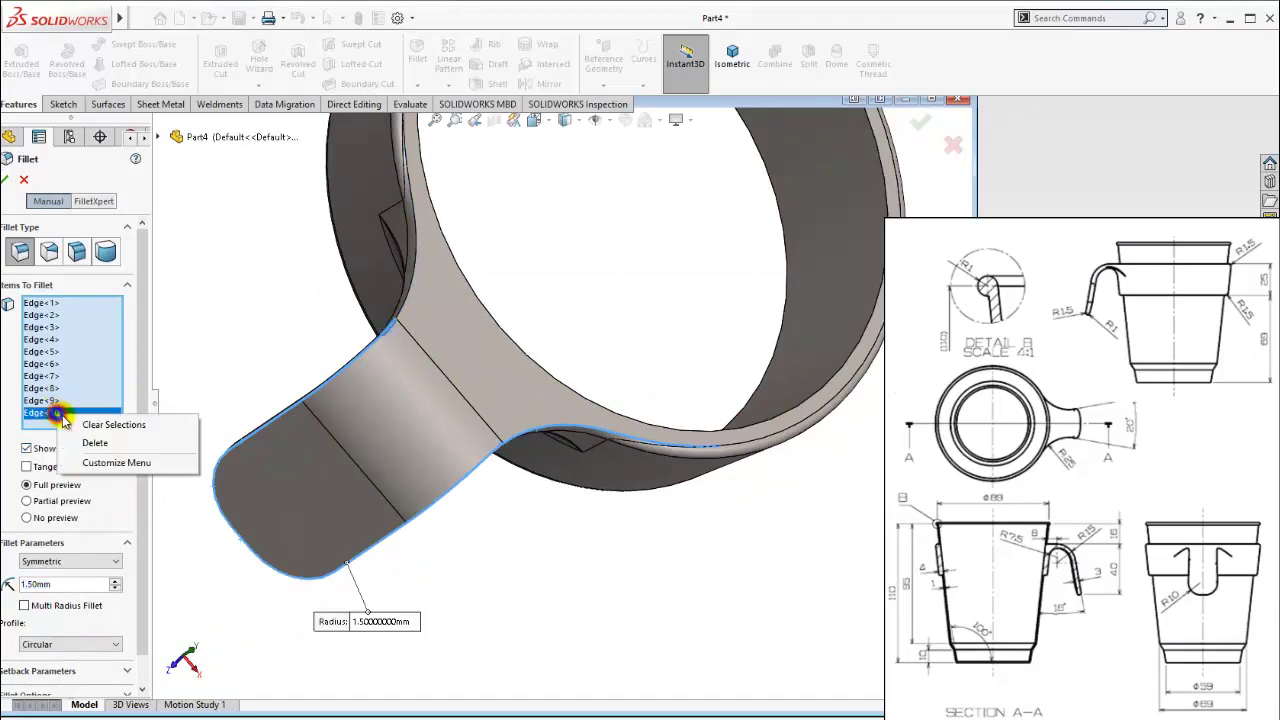
click(95, 443)
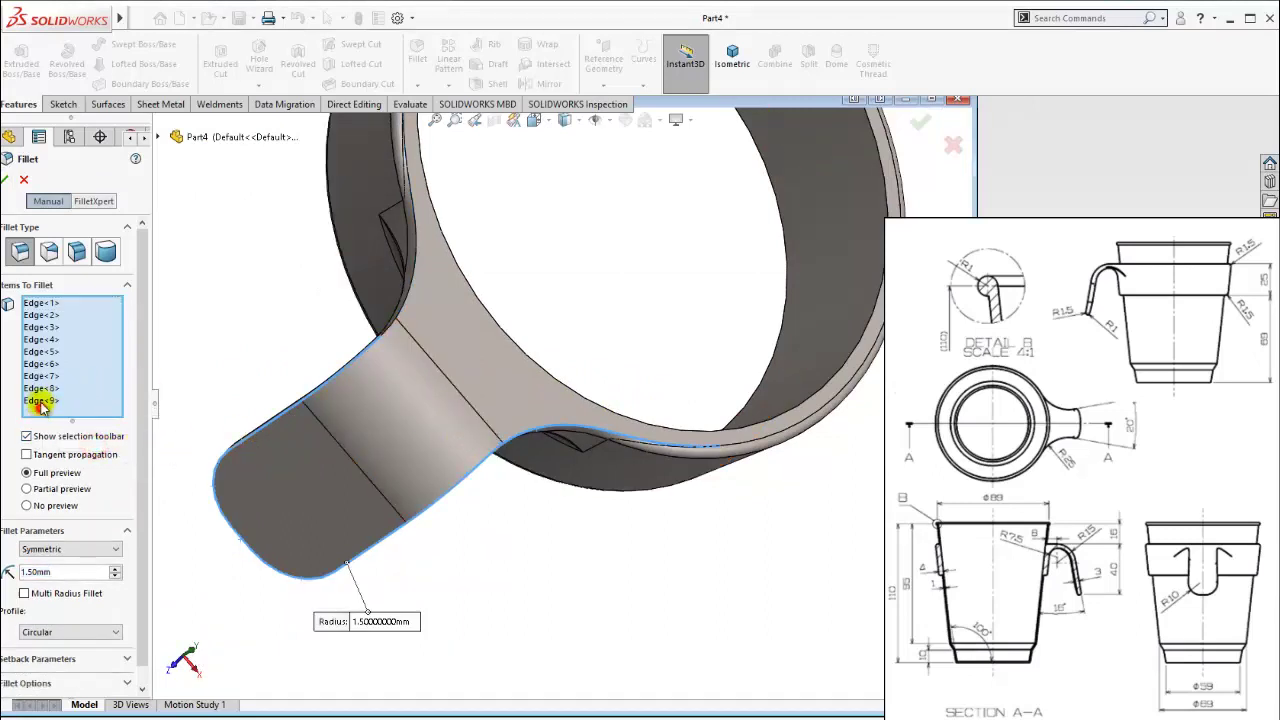
right_click(40, 401)
click(85, 428)
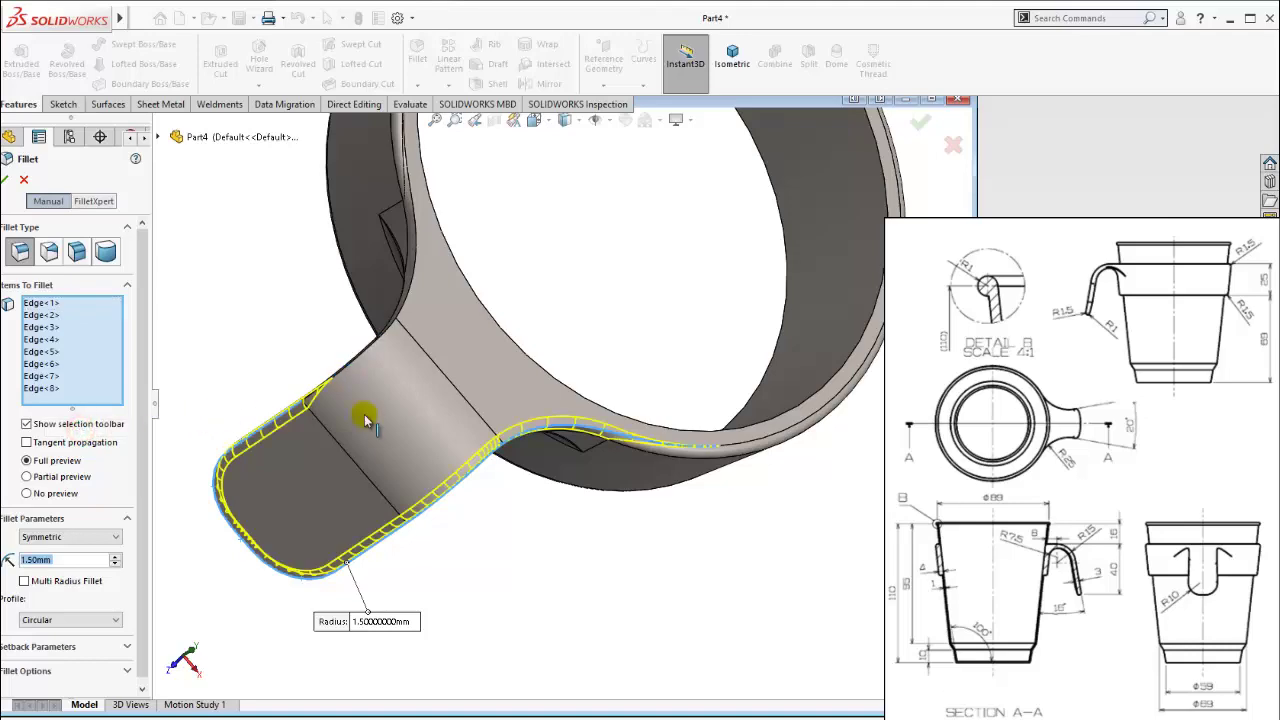
Reselect the edges where the handle meets the band.
scroll(365, 420, down, 2)
scroll(365, 420, down, 2)
scroll(385, 420, down, 3)
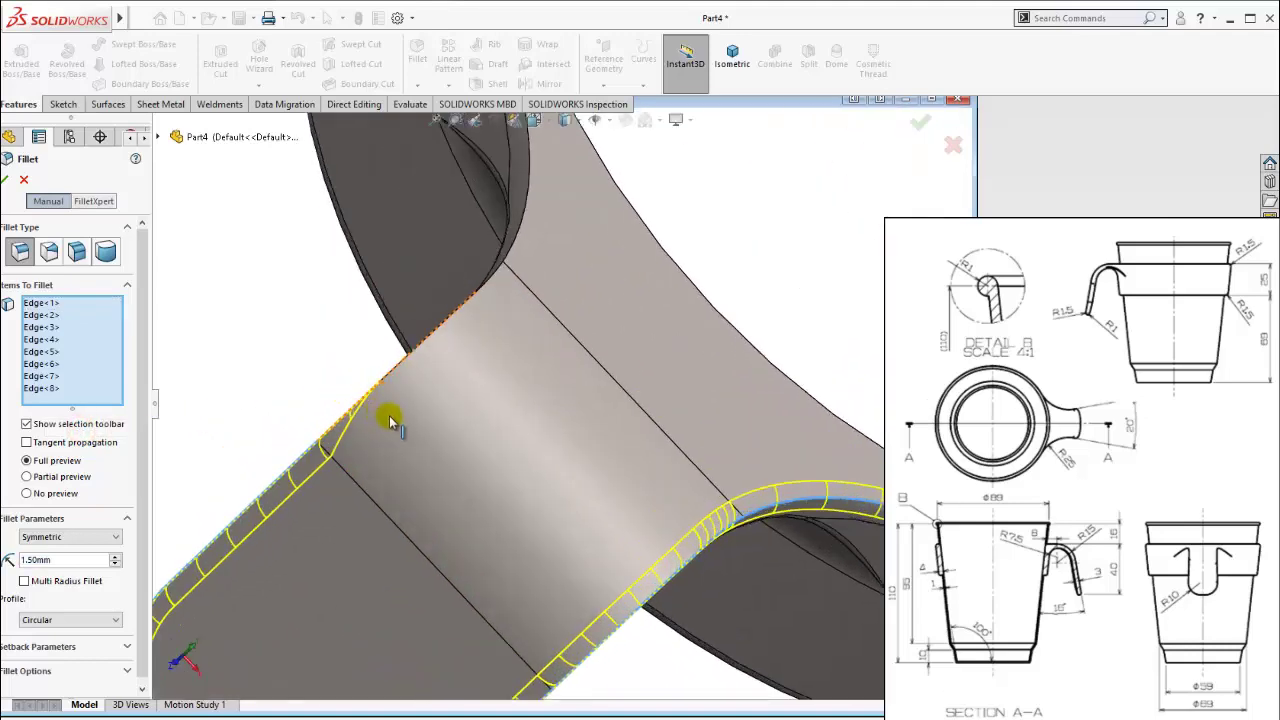
middle_drag(390, 420, 417, 434)
click(393, 380)
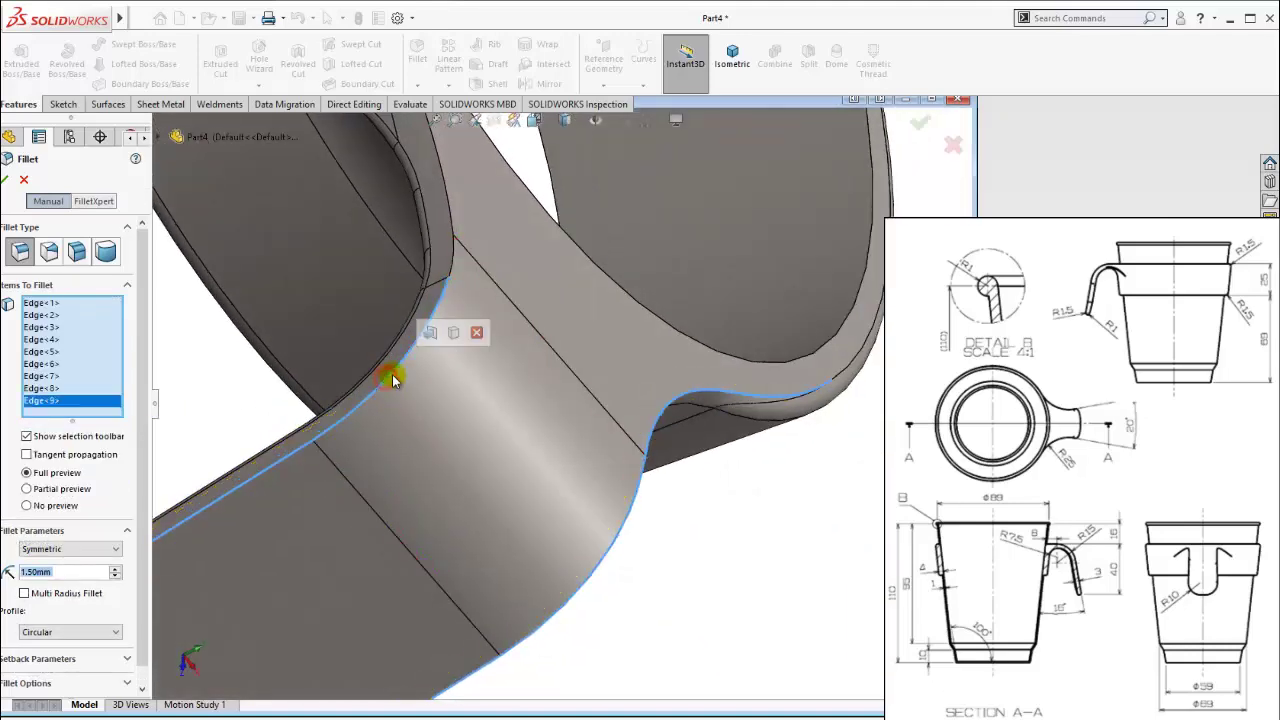
click(437, 332)
click(454, 276)
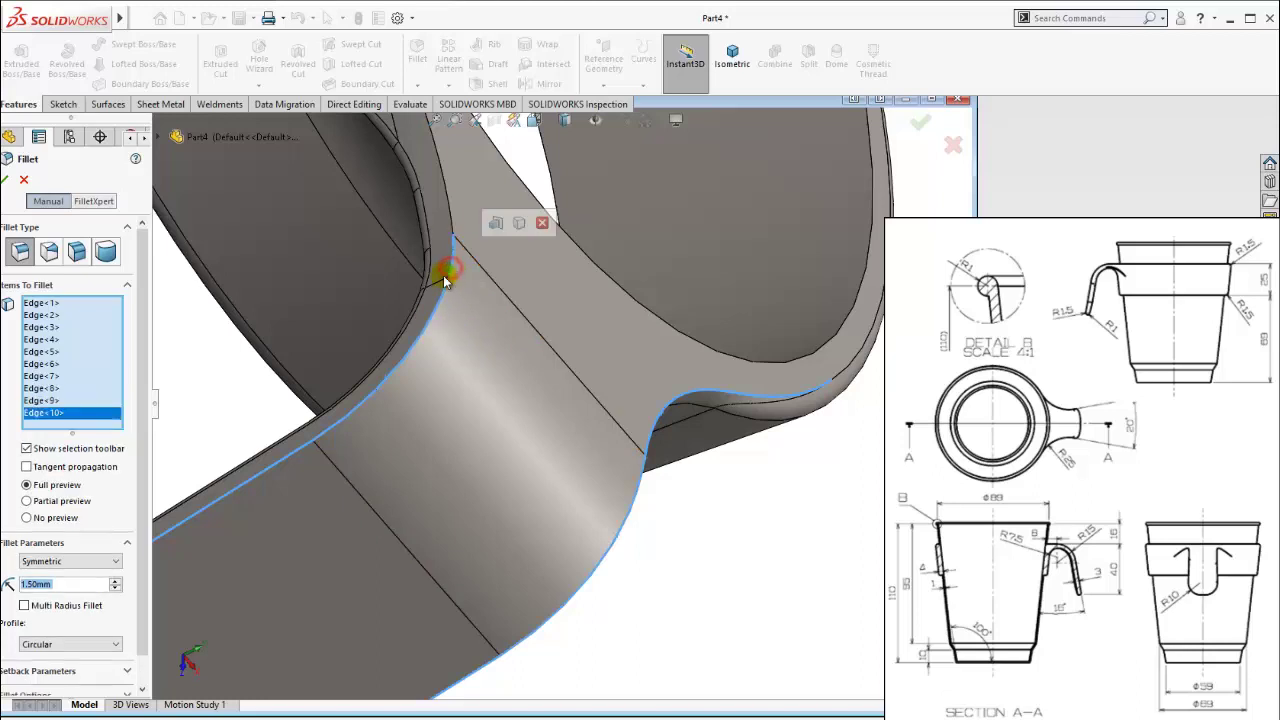
click(454, 233)
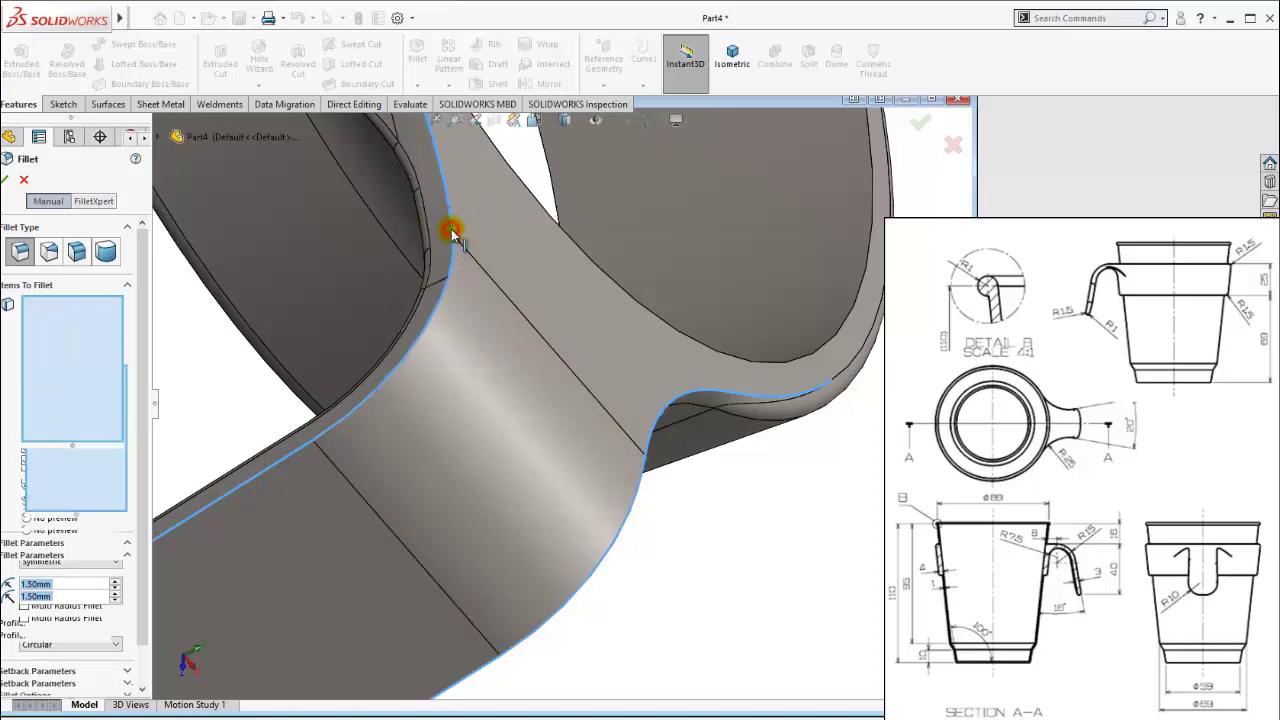
Set the fillet radius to 1 mm and finish it as Fillet9.
scroll(500, 313, up, 3)
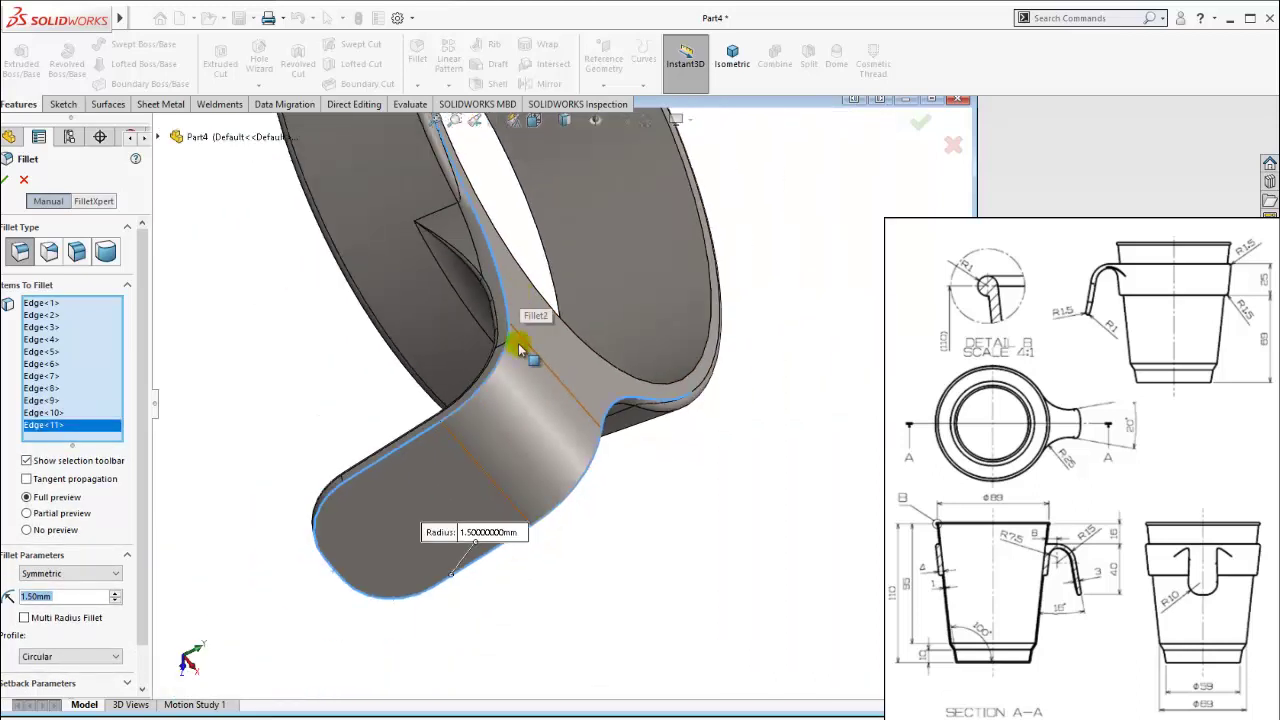
mouse_move(530, 415)
middle_down()
mouse_move(523, 480)
mouse_move(430, 510)
mouse_move(466, 351)
mouse_move(440, 352)
mouse_move(477, 409)
middle_up()
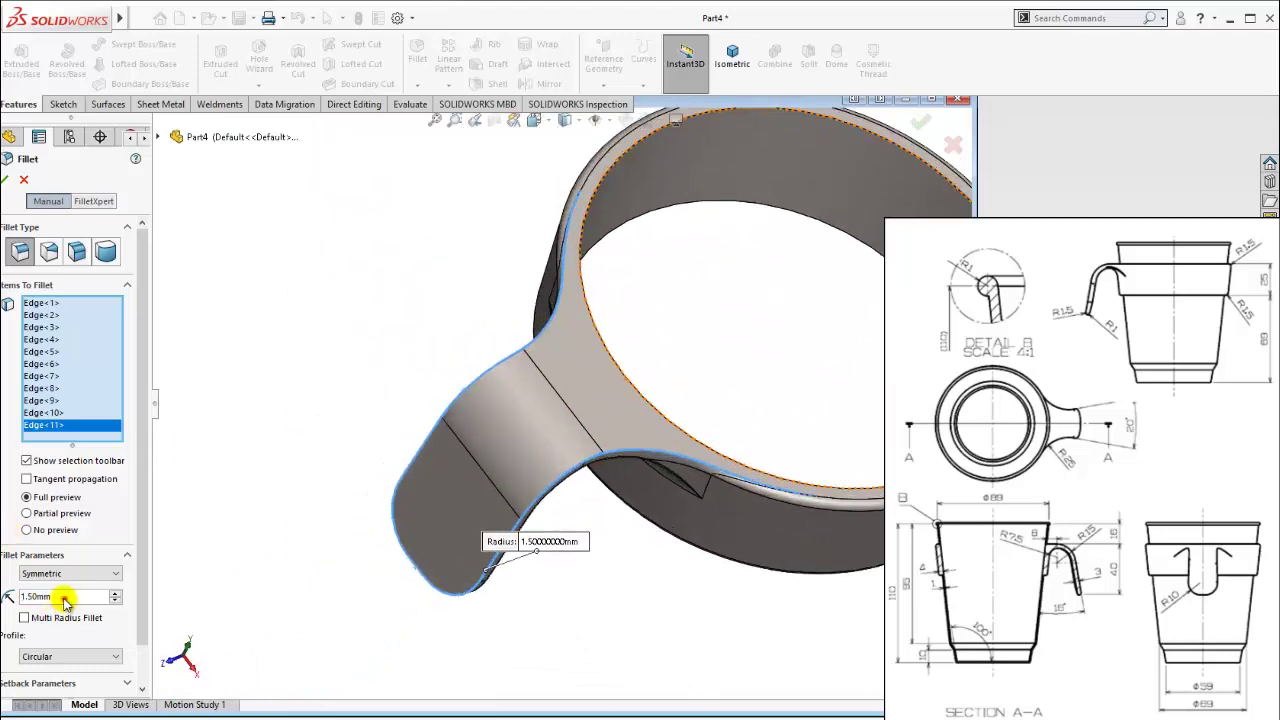
double_click(40, 596)
text(1)
key(Return)
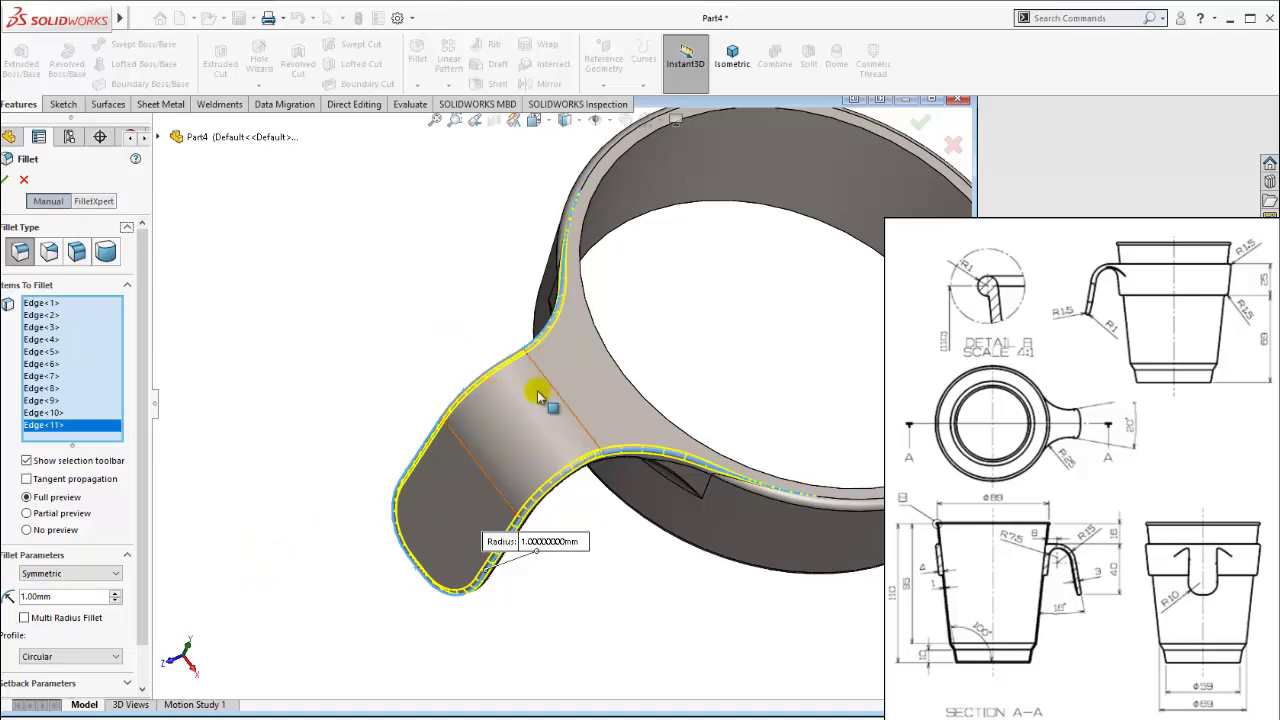
middle_drag(694, 443, 678, 378)
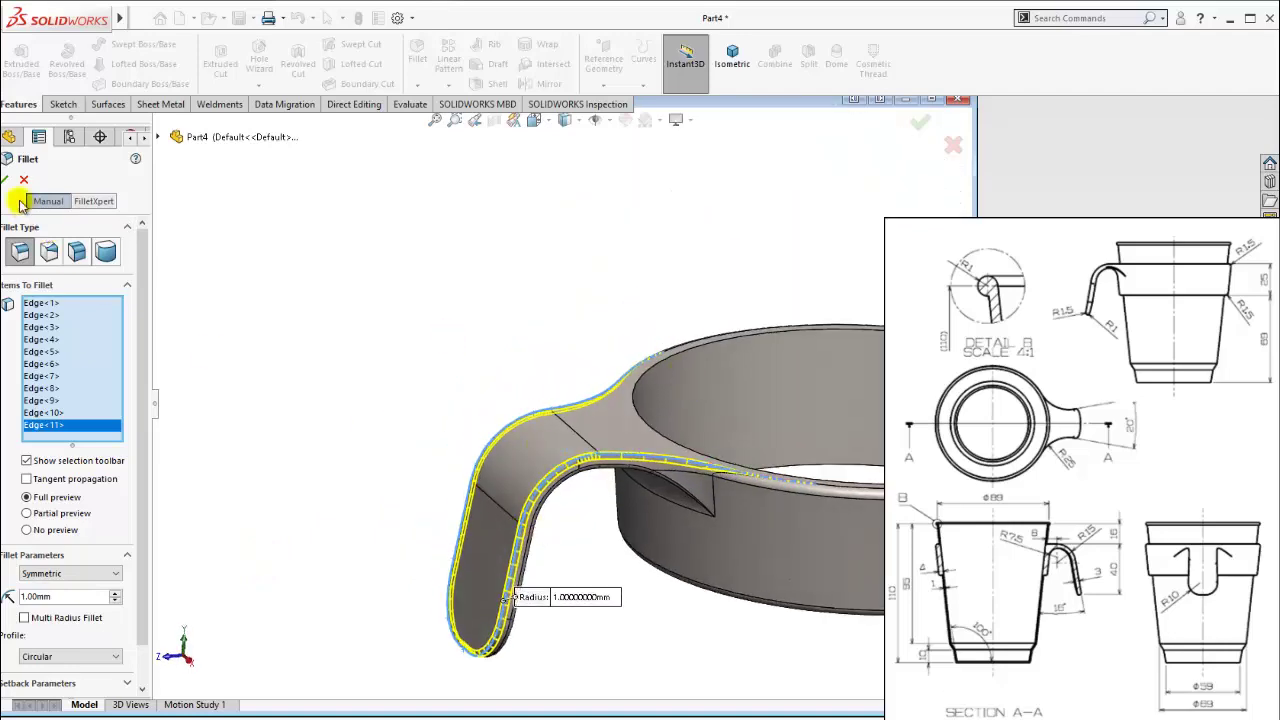
right_click(424, 292)
Switch to the isometric view and show the hidden Shell1 cup body.
middle_drag(428, 314, 651, 420)
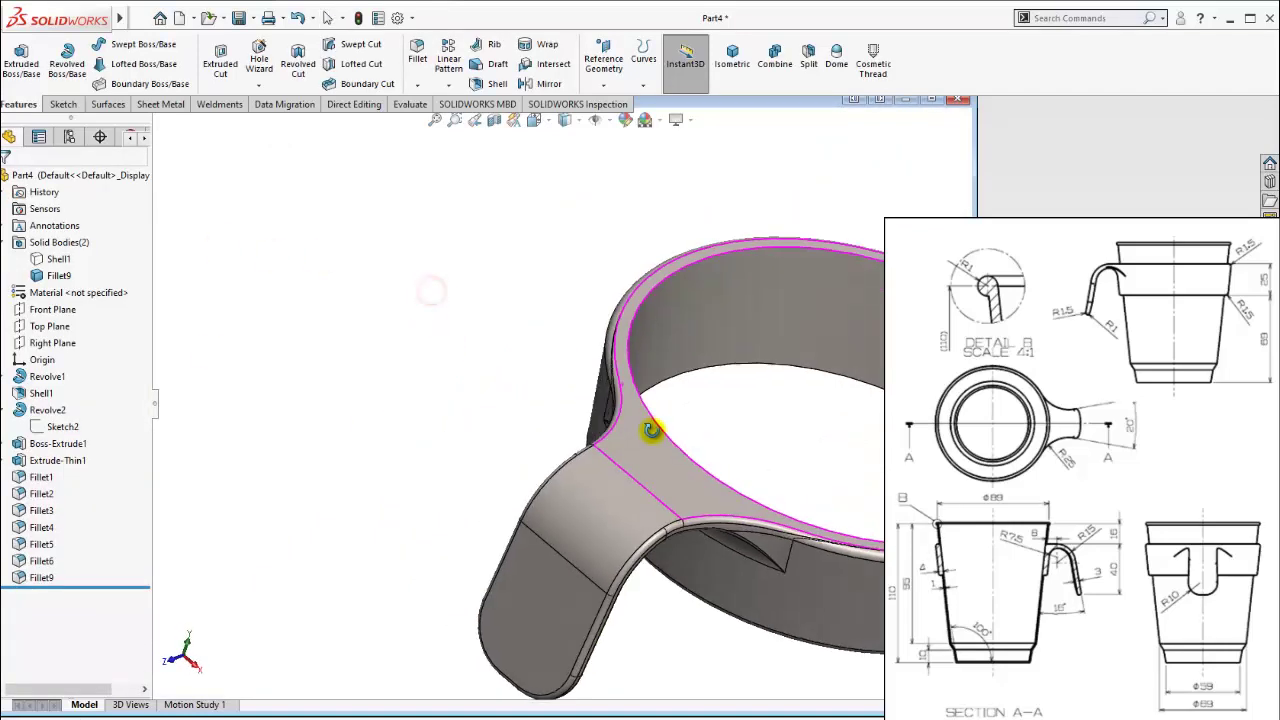
click(732, 55)
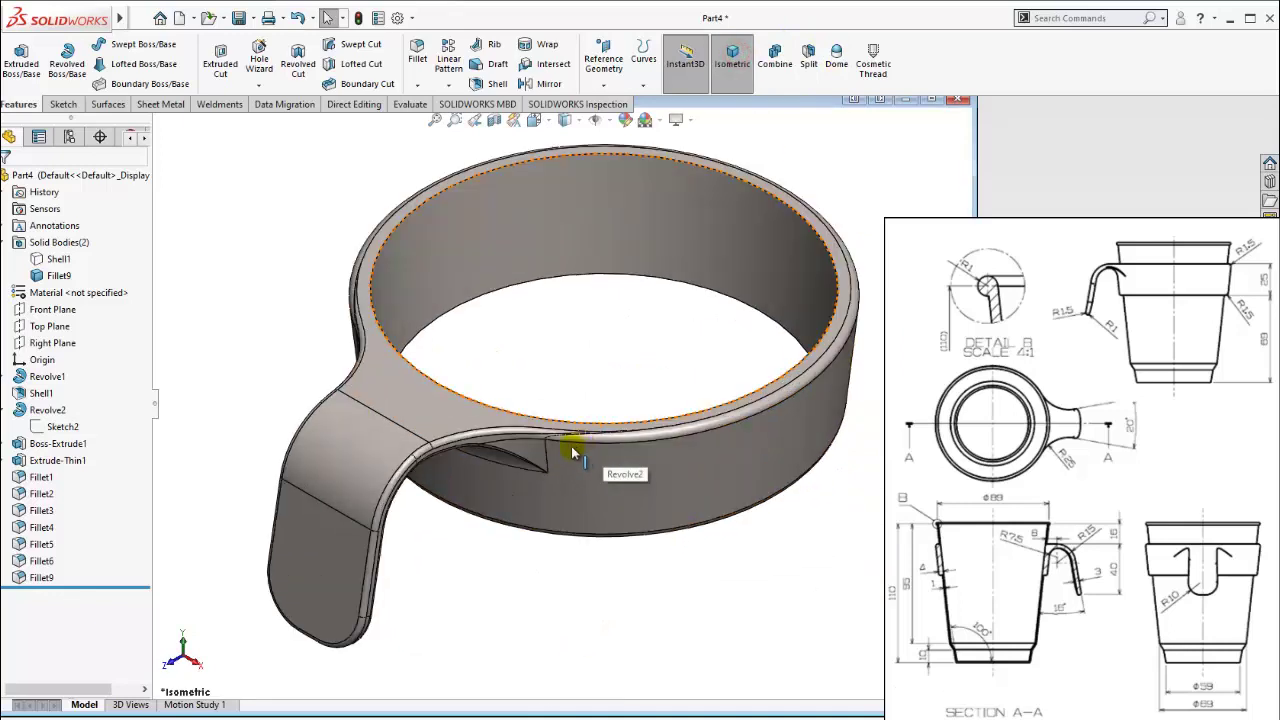
mouse_move(497, 493)
middle_down()
mouse_move(391, 434)
mouse_move(434, 391)
mouse_move(726, 354)
mouse_move(586, 337)
mouse_move(514, 351)
mouse_move(423, 300)
mouse_move(427, 447)
mouse_move(439, 390)
mouse_move(380, 409)
mouse_move(317, 371)
mouse_move(349, 351)
mouse_move(415, 378)
mouse_move(394, 414)
mouse_move(457, 363)
mouse_move(686, 290)
mouse_move(709, 400)
mouse_move(598, 437)
mouse_move(586, 466)
mouse_move(594, 320)
mouse_move(537, 486)
mouse_move(574, 520)
middle_up()
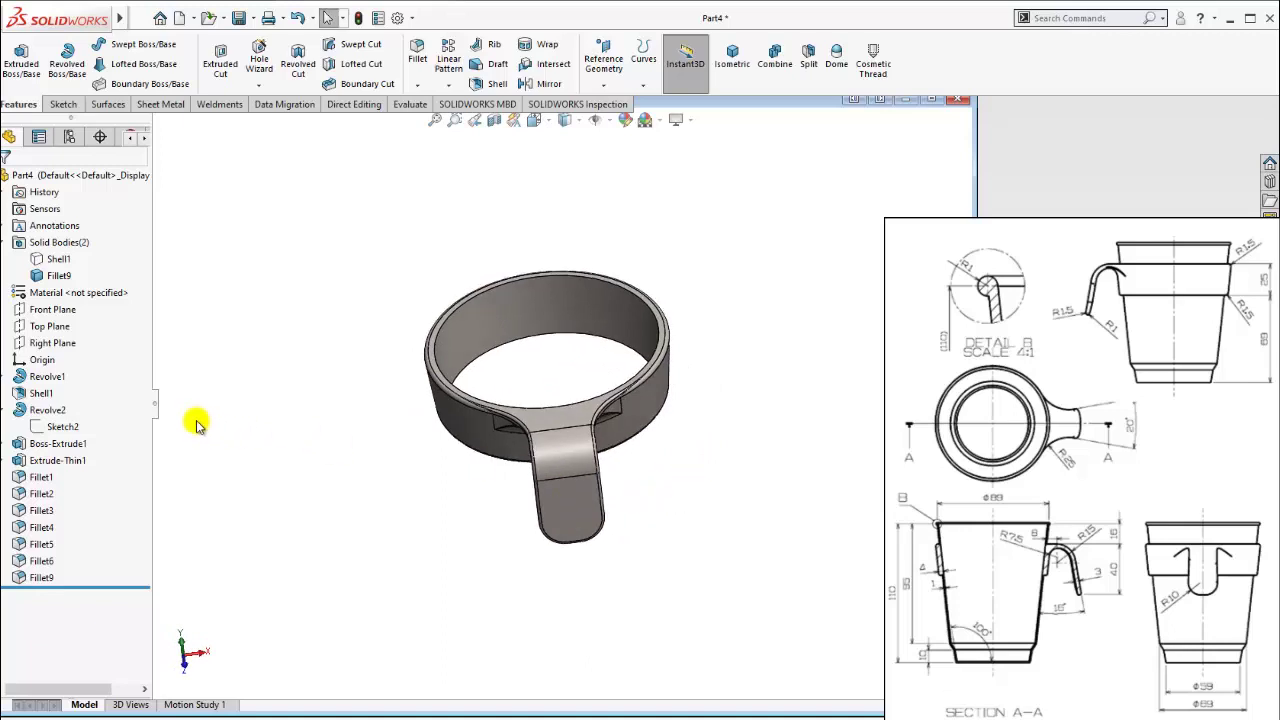
click(66, 259)
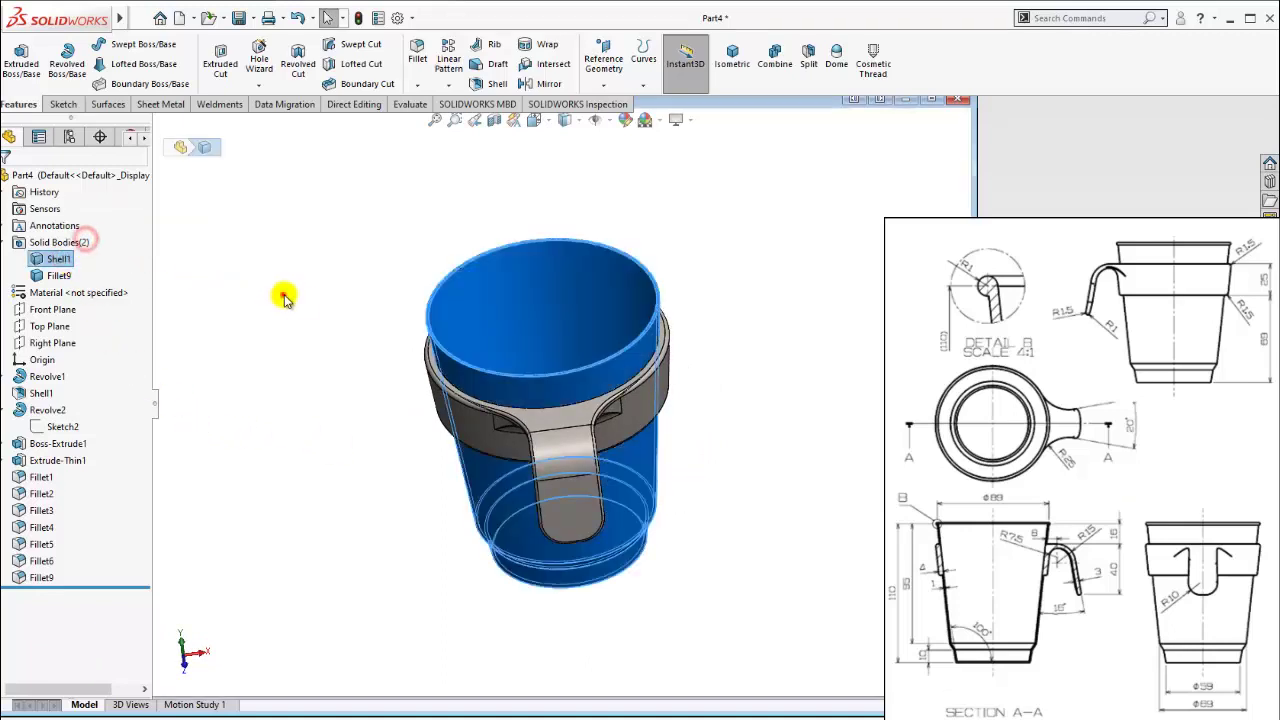
click(285, 293)
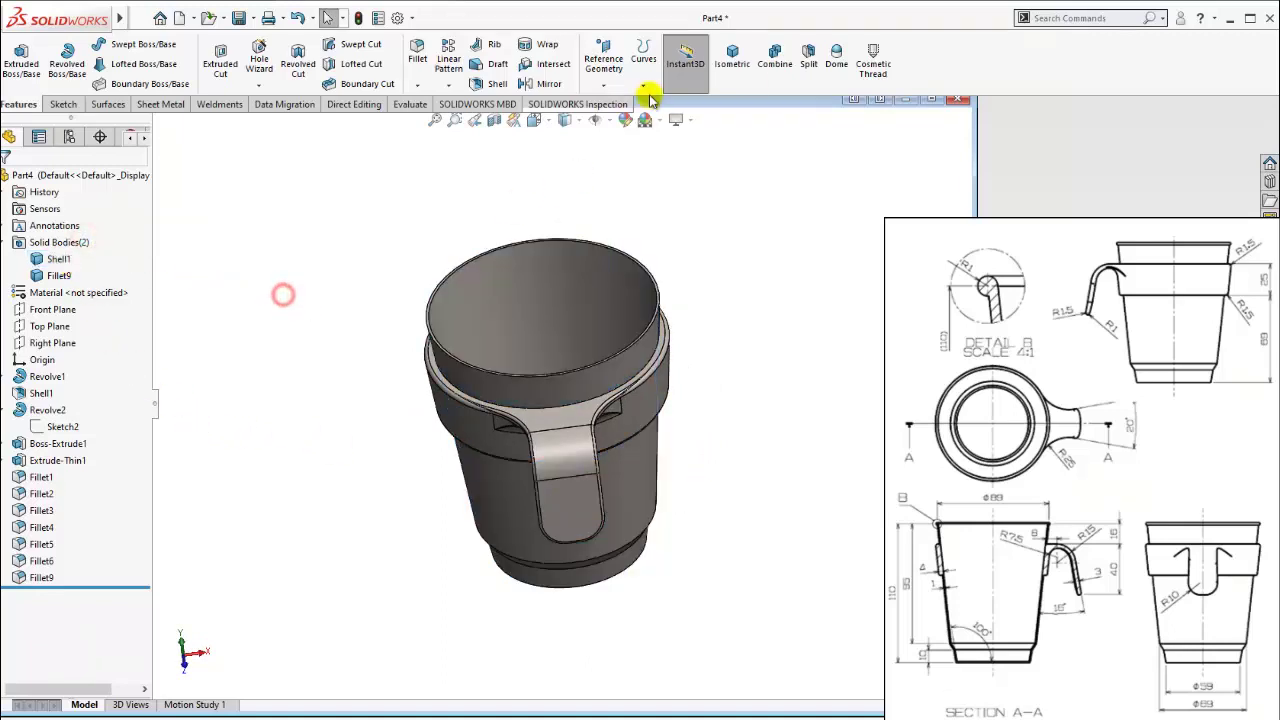
click(736, 60)
scroll(495, 425, down, 1)
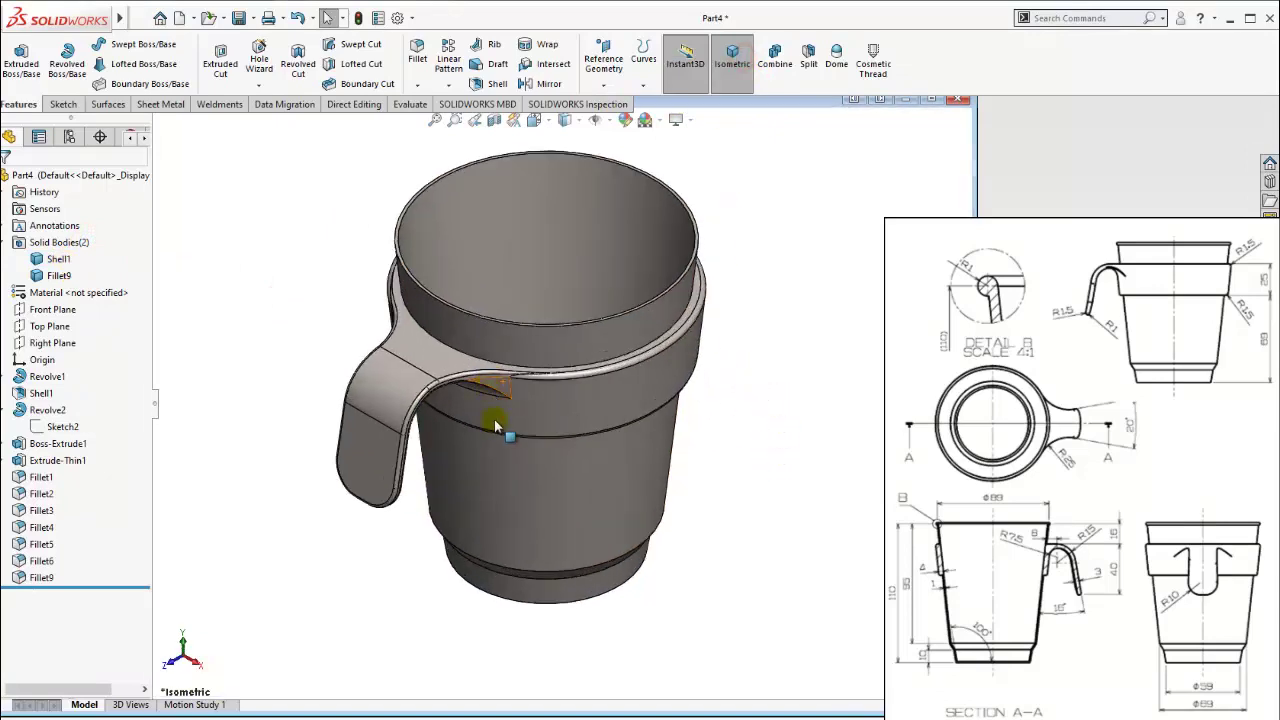
scroll(480, 420, up, 2)
scroll(814, 371, up, 1)
middle_drag(714, 366, 607, 380)
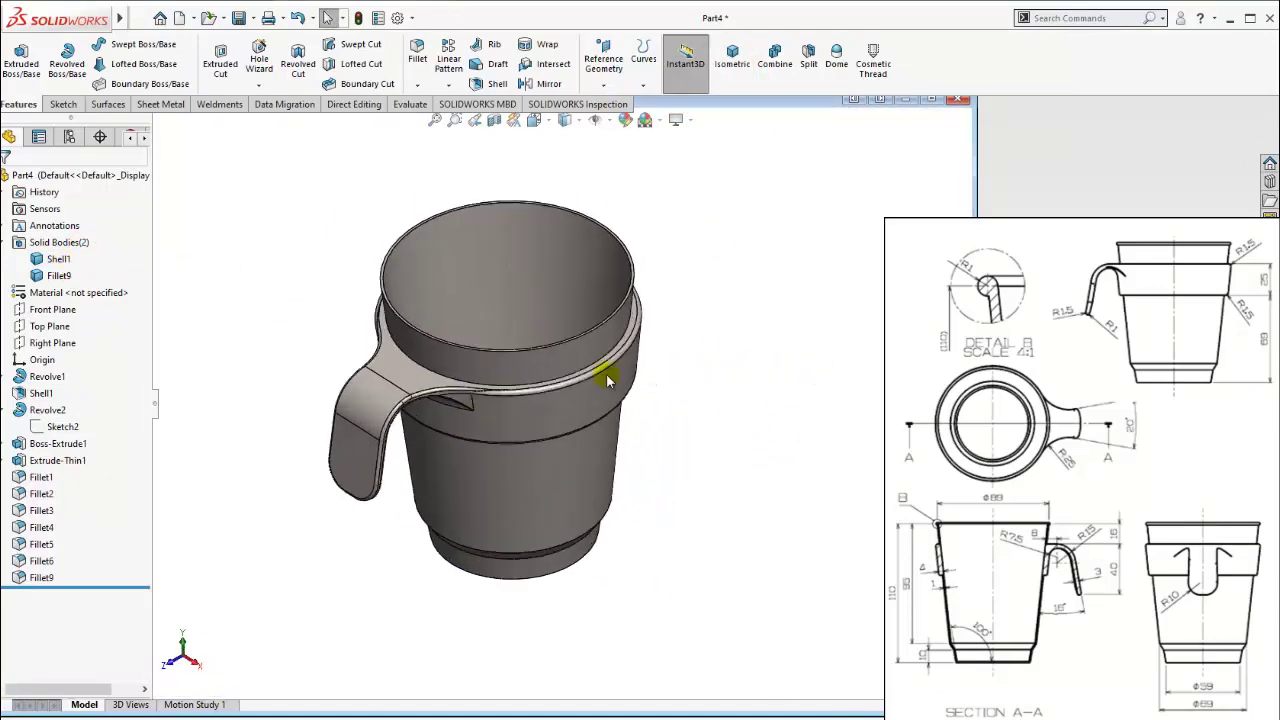
scroll(560, 382, down, 1)
scroll(515, 405, down, 3)
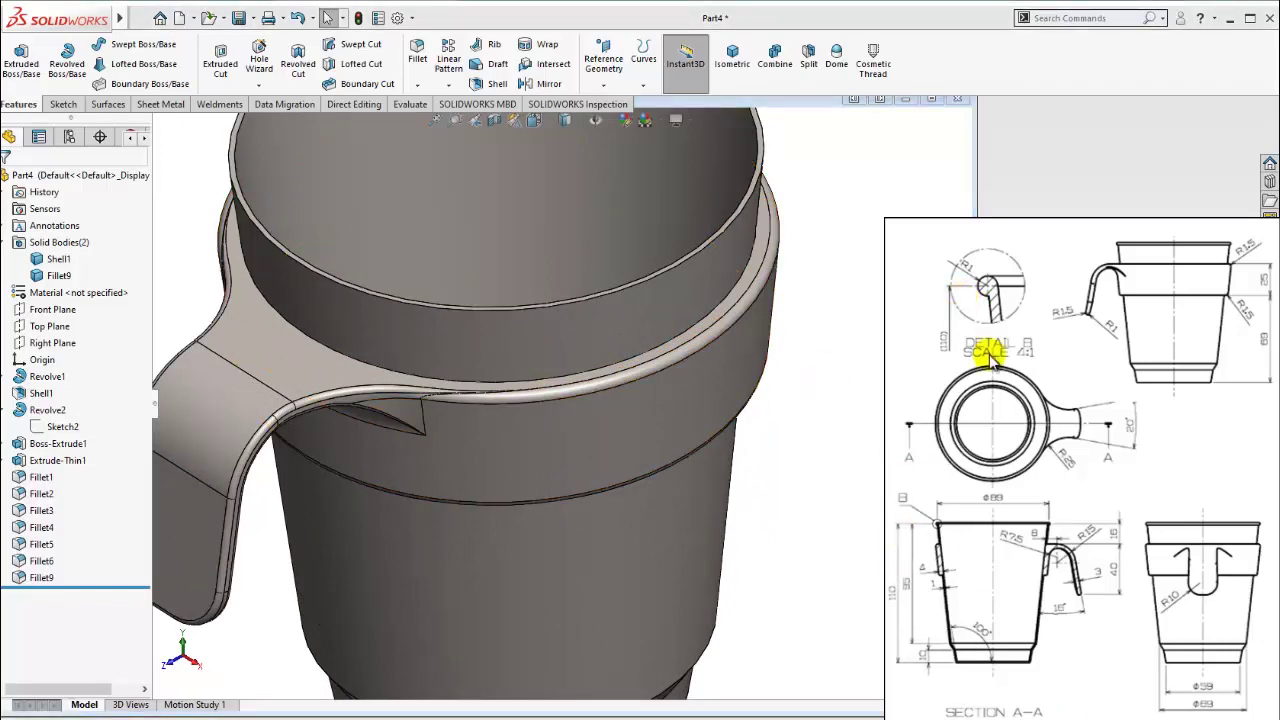
scroll(695, 270, up, 3)
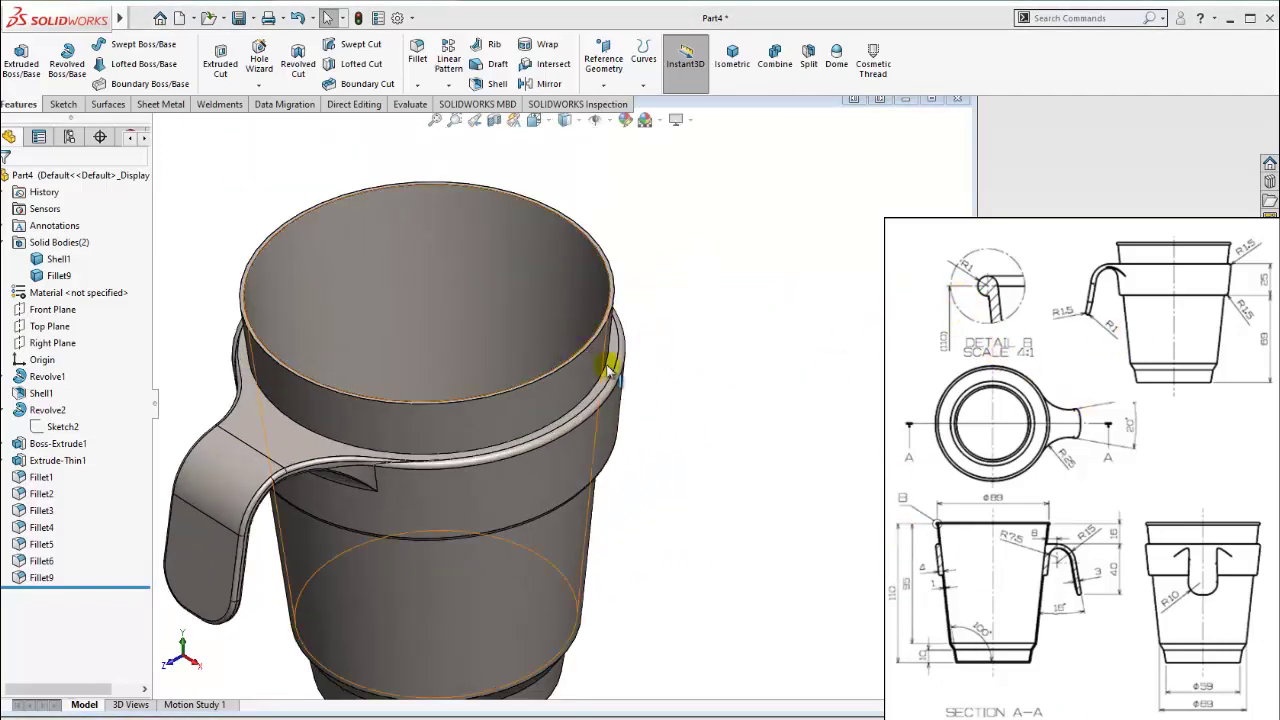
scroll(830, 430, up, 1)
click(47, 330)
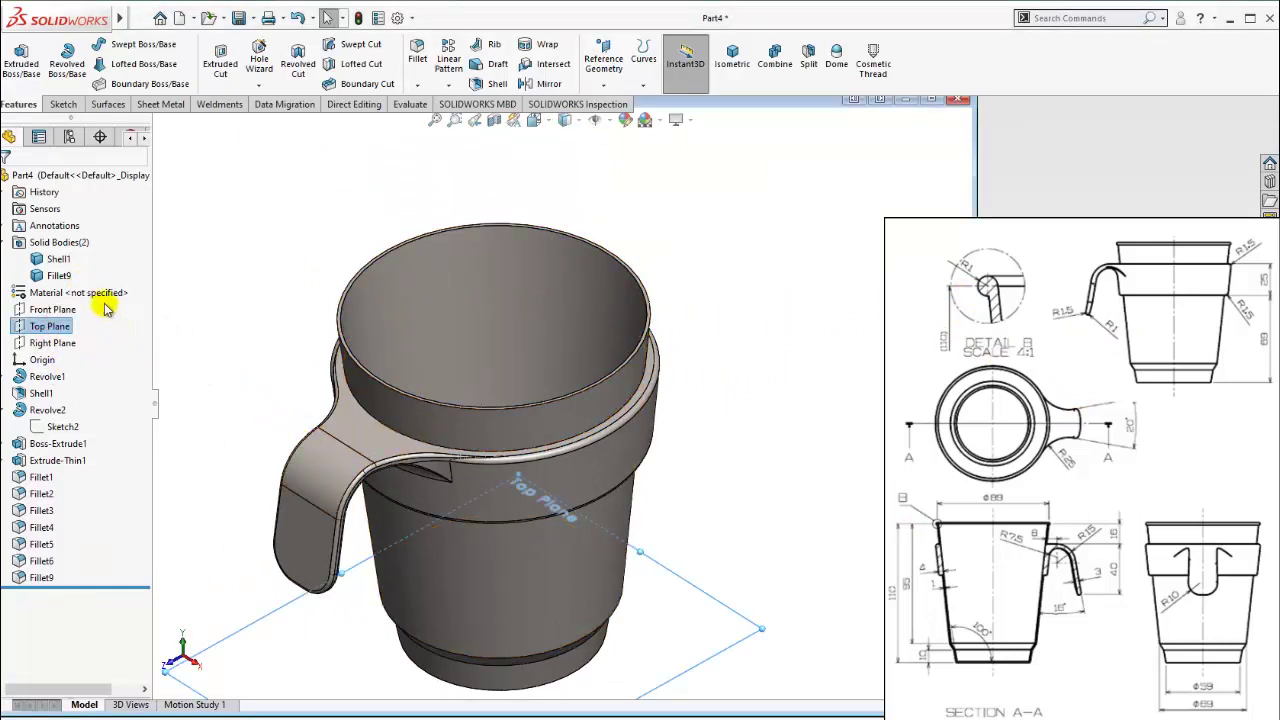
click(60, 260)
click(58, 275)
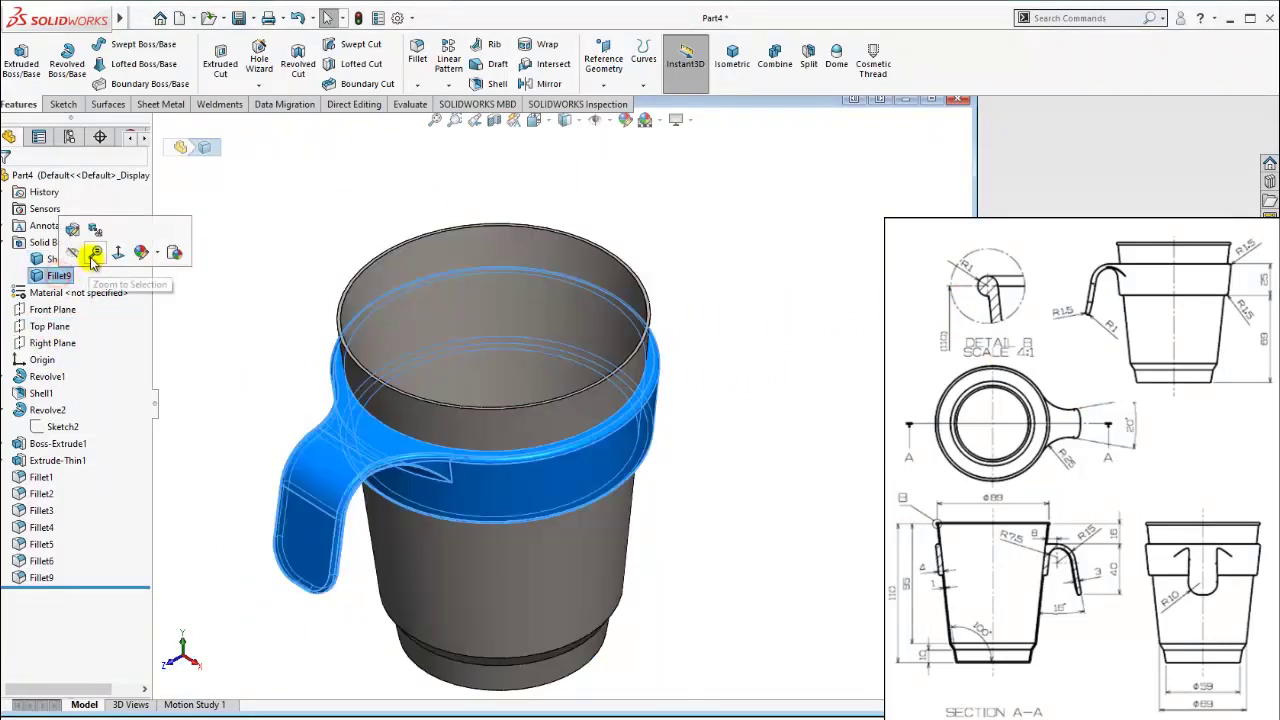
Hide the handle band body, view the Right Plane face-on, and open Sketch5 on it.
click(295, 250)
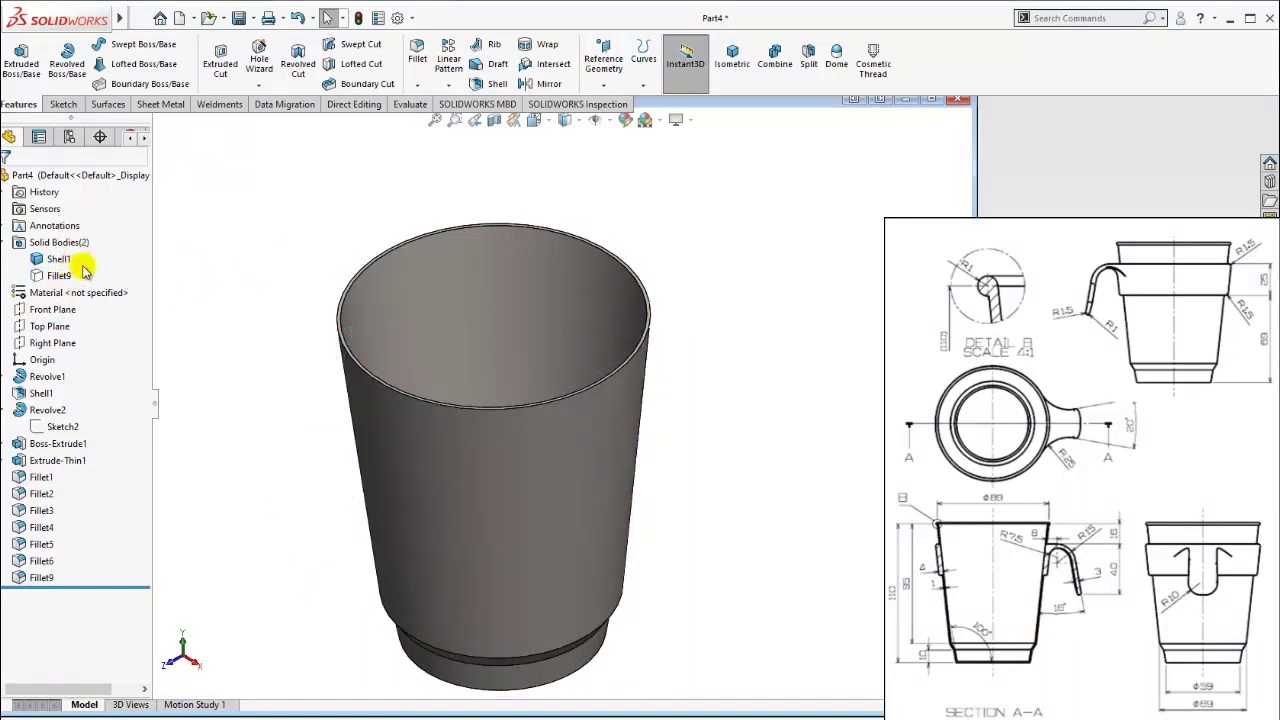
click(36, 328)
click(42, 344)
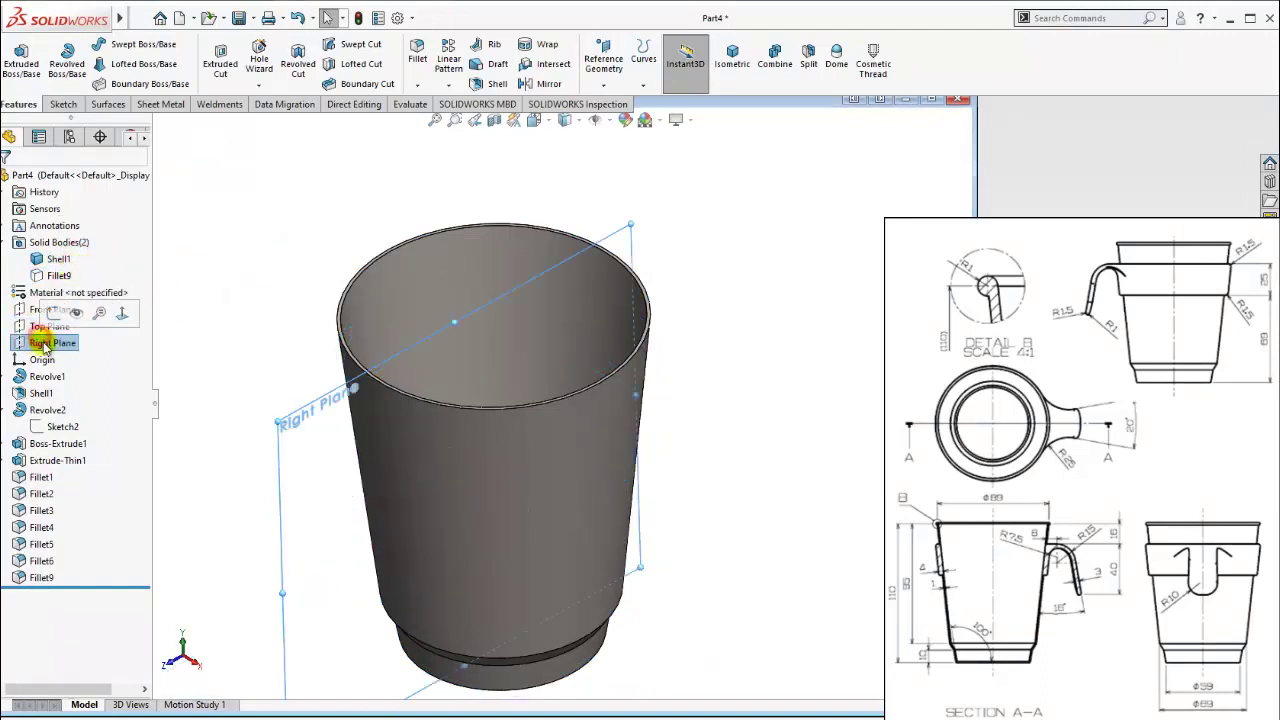
click(112, 318)
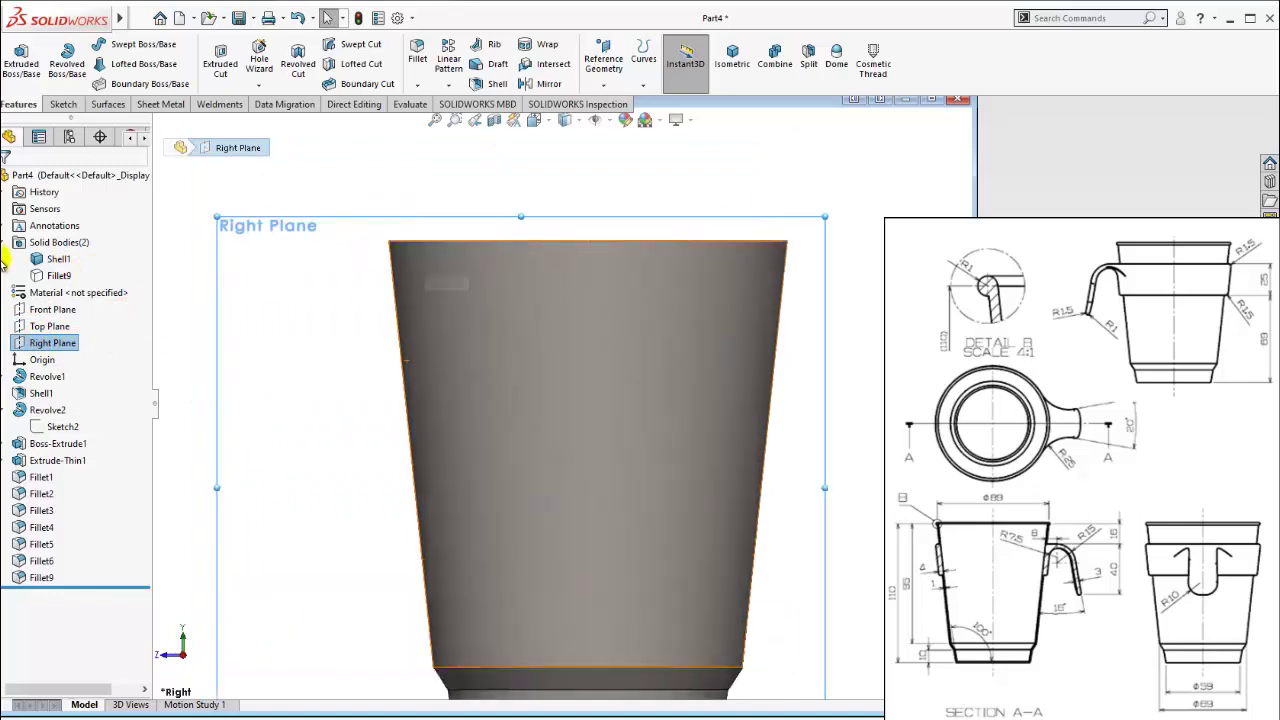
right_click(58, 348)
click(130, 320)
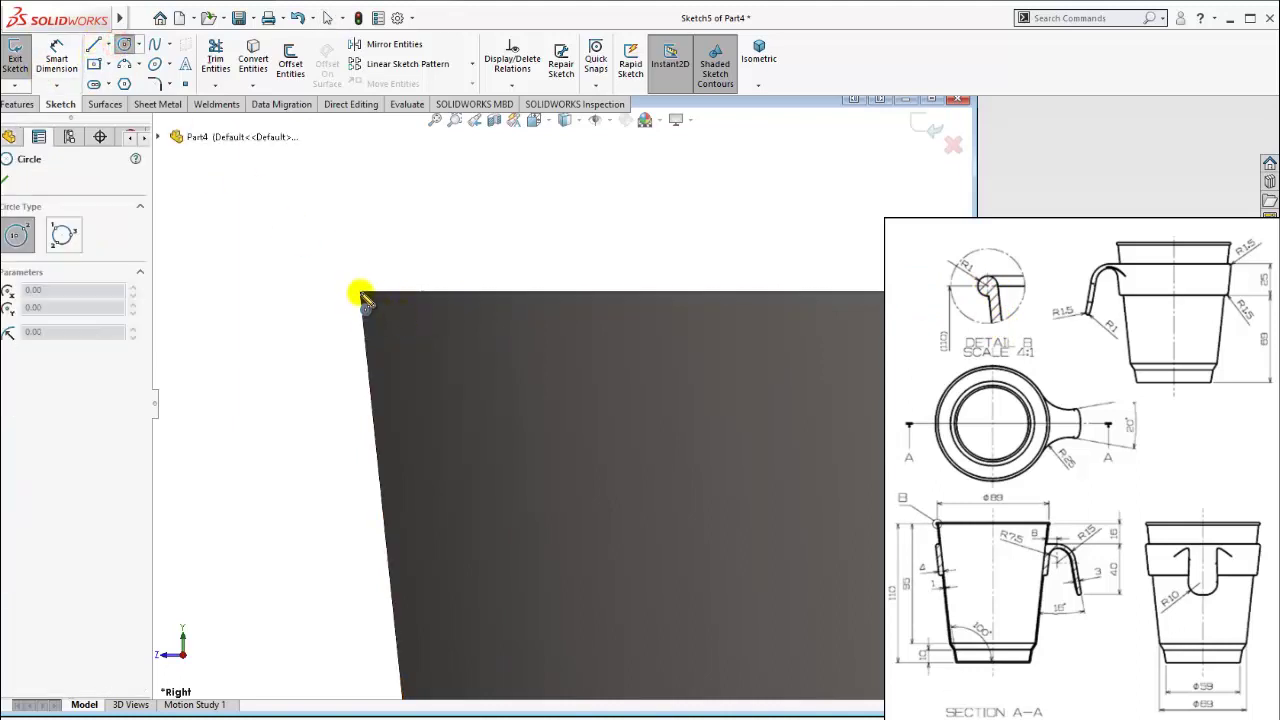
Draw a small circle centred on the cup's top-left rim corner.
key(z)
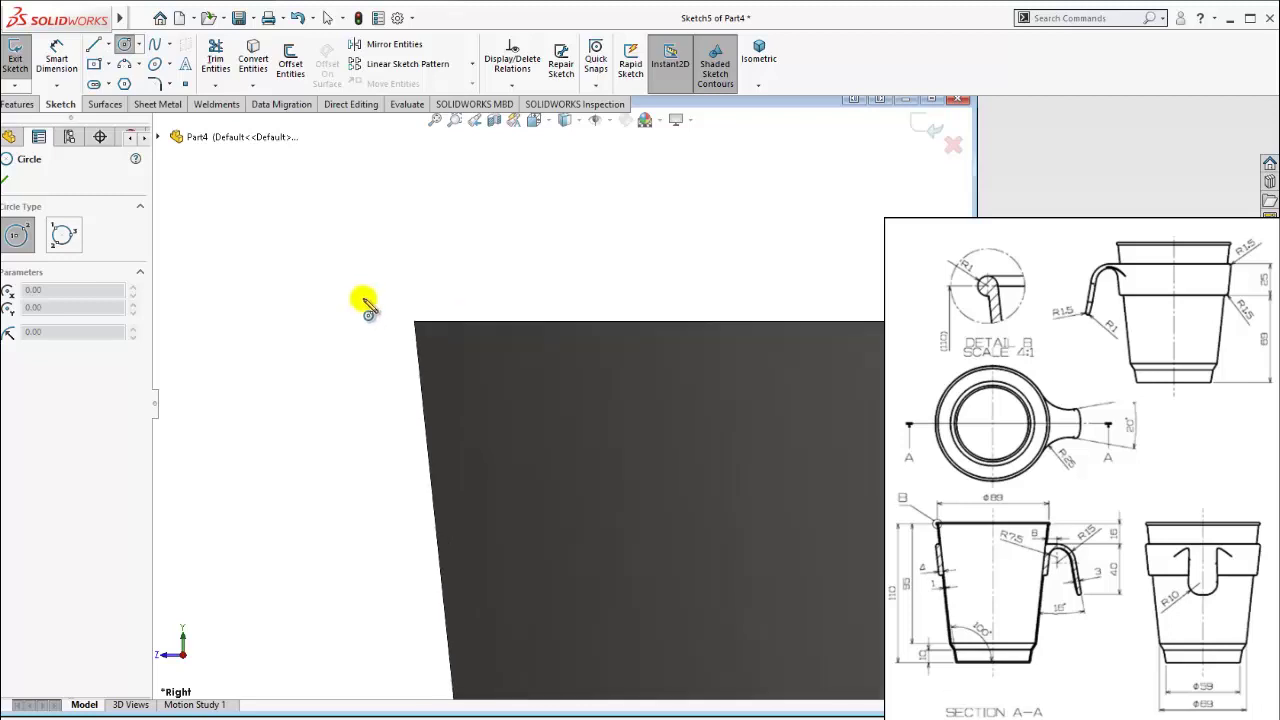
click(418, 358)
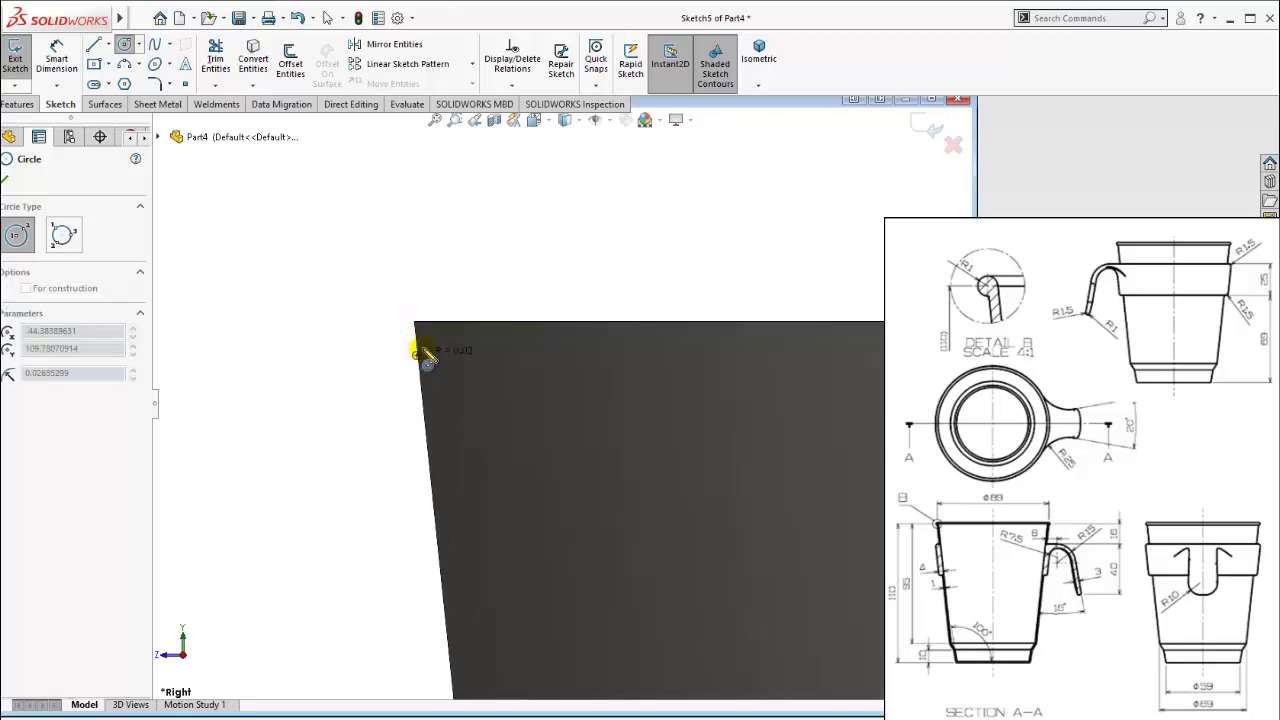
click(413, 325)
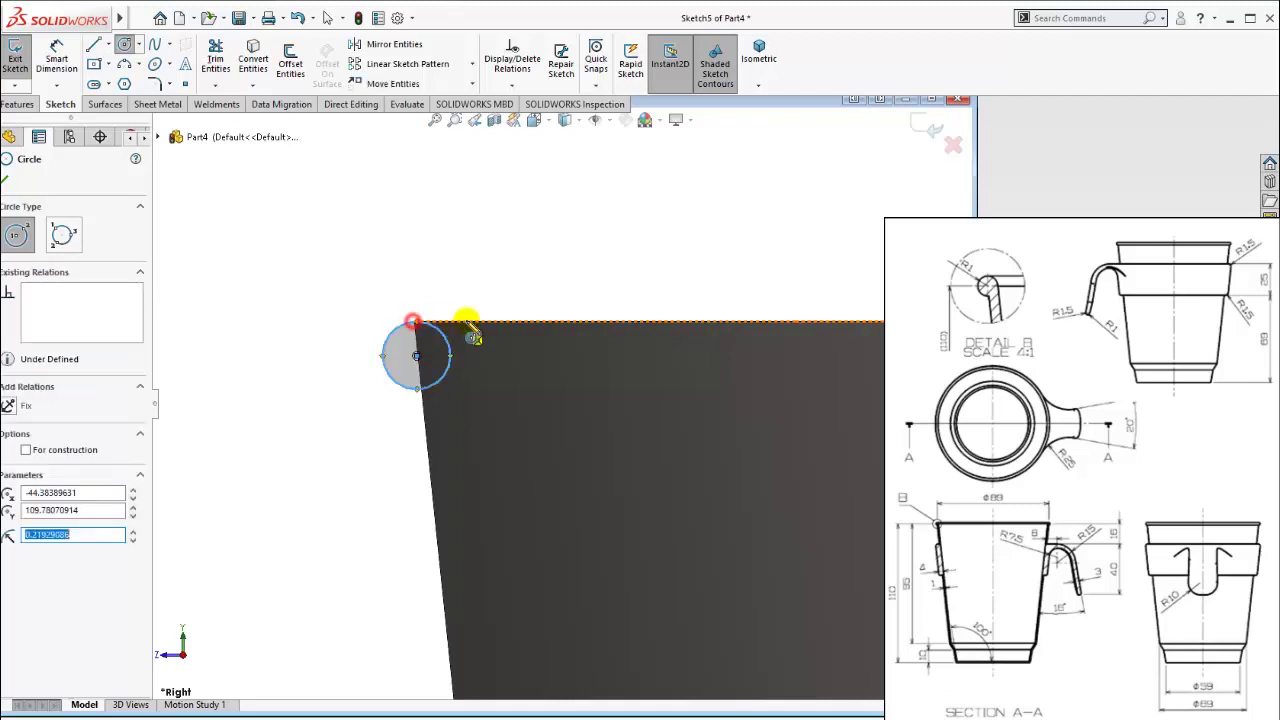
key(Escape)
Select the circle centre and side face, try Centerline, then reselect the cup's side face.
scroll(427, 375, down, 2)
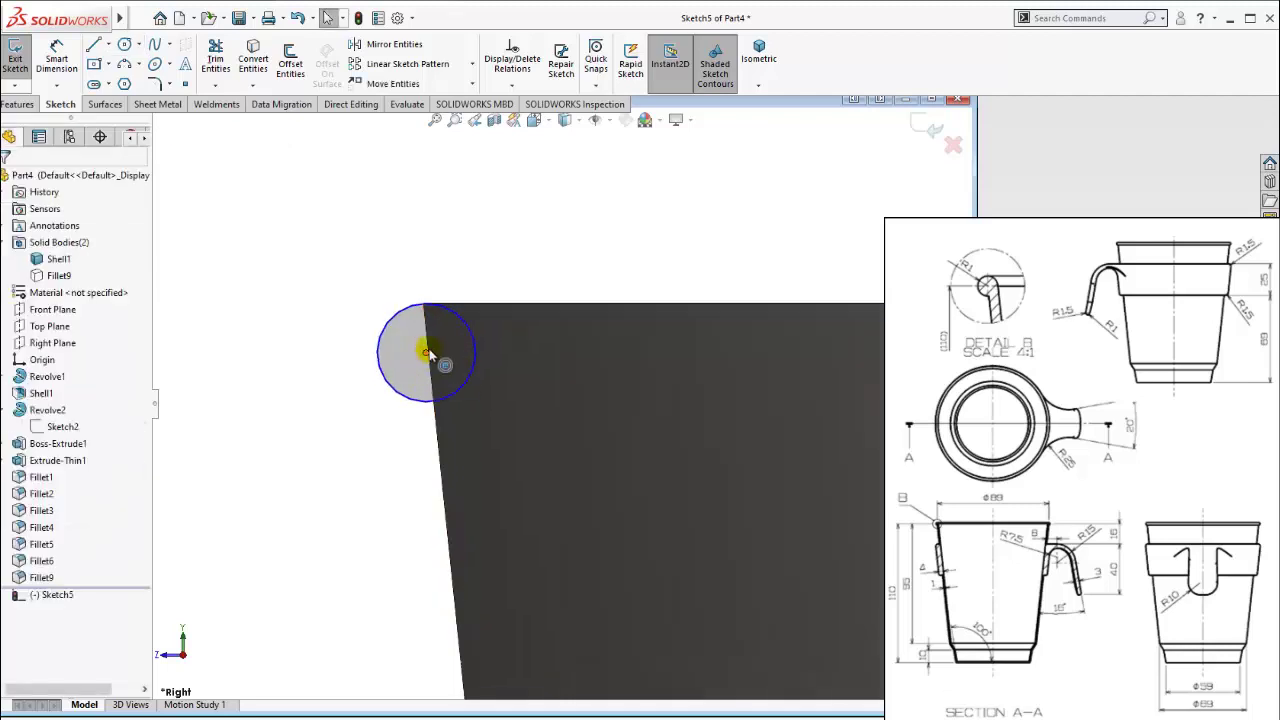
click(425, 351)
click(425, 351)
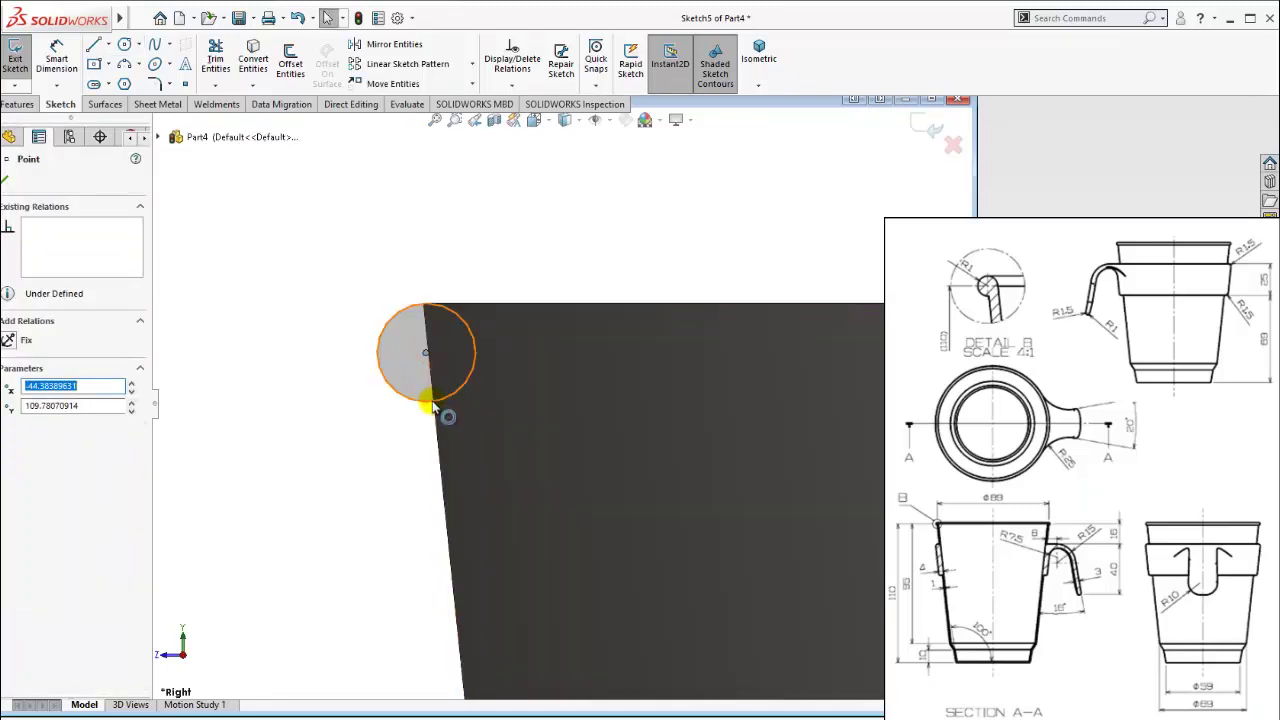
ctrl+click(434, 413)
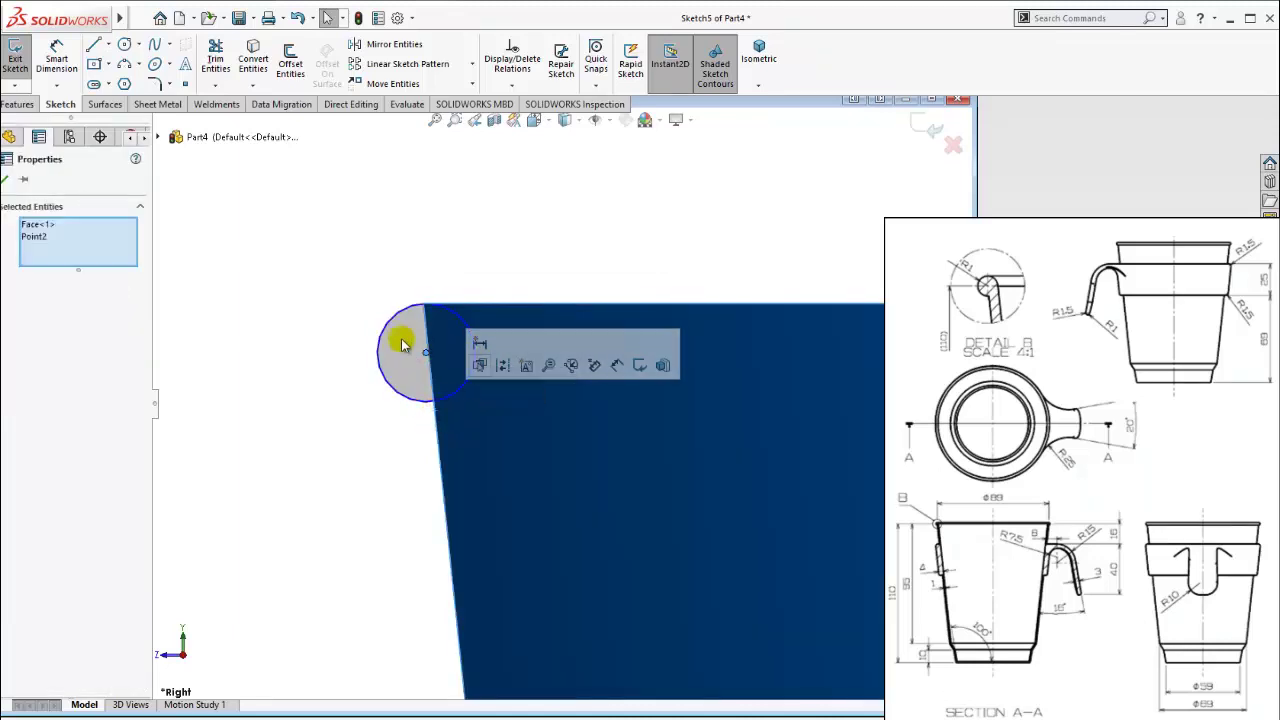
click(366, 281)
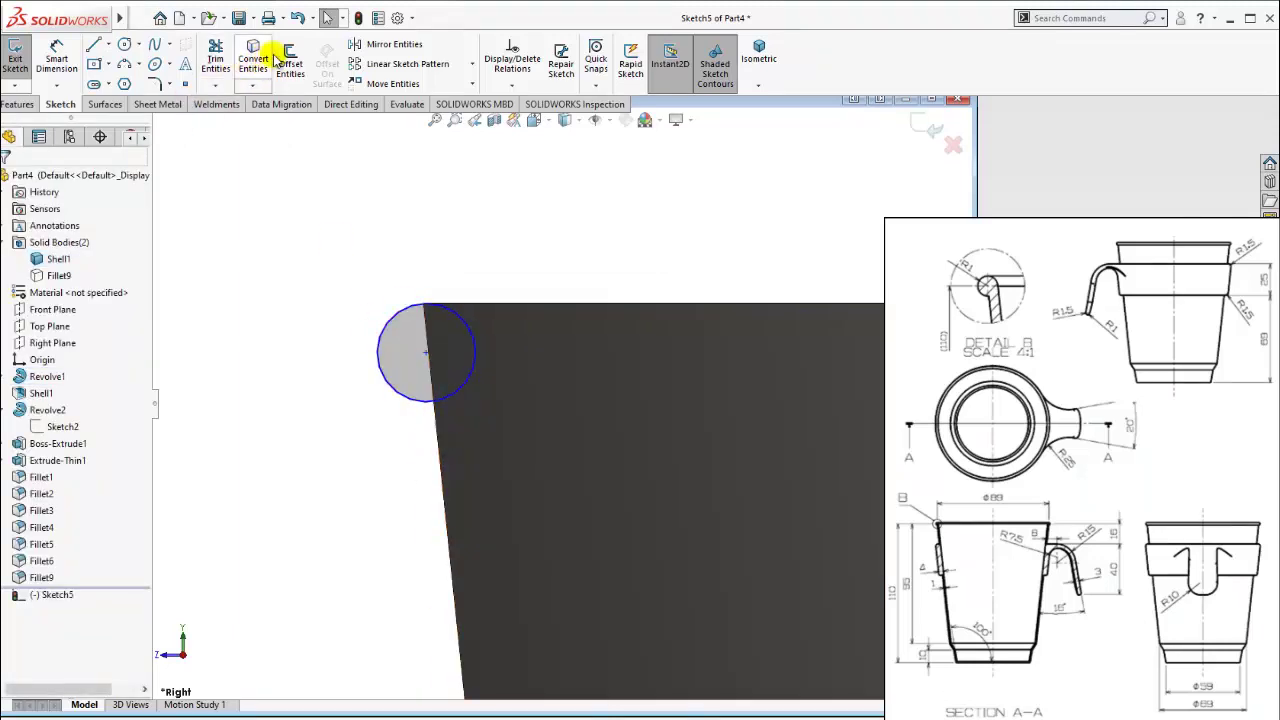
click(108, 45)
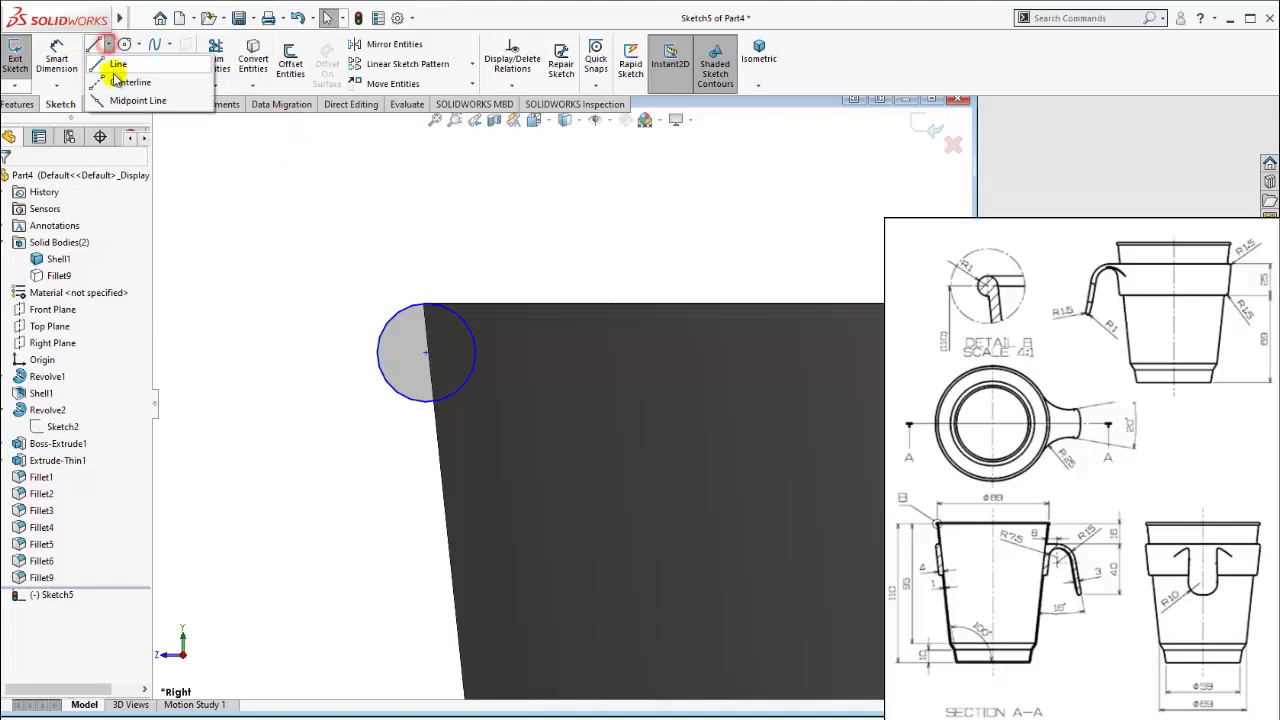
click(120, 72)
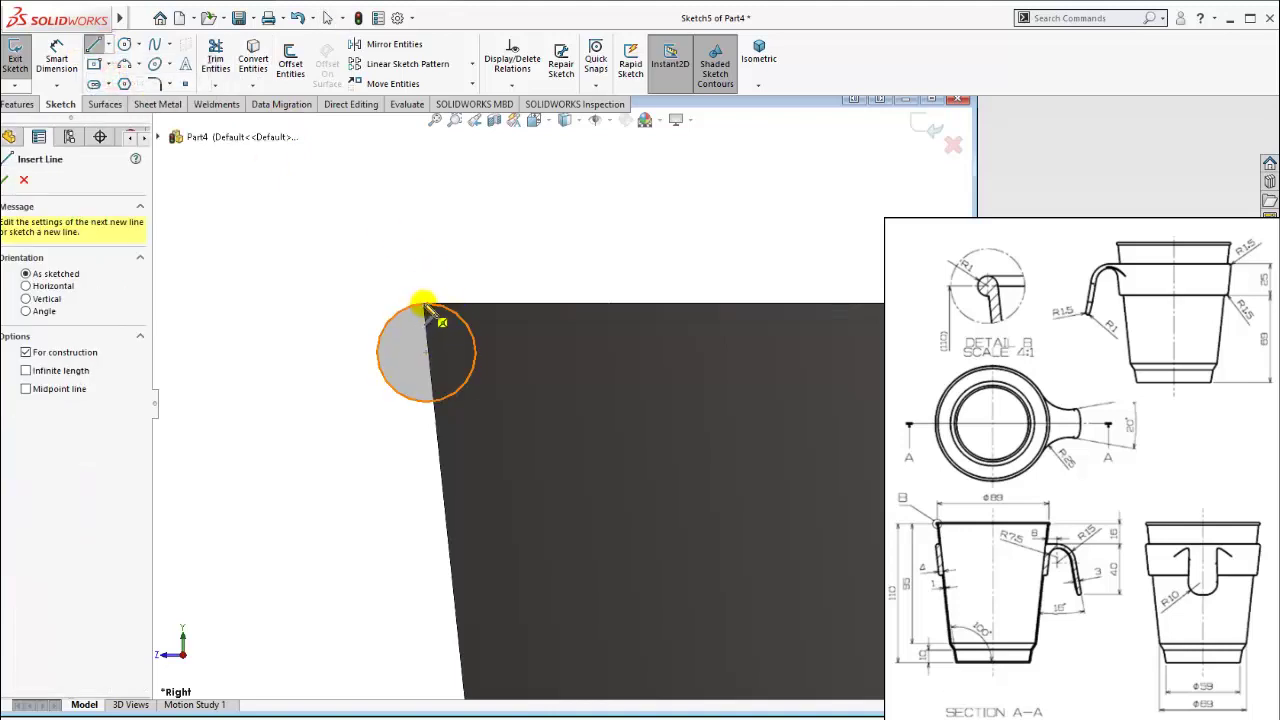
key(Escape)
click(437, 429)
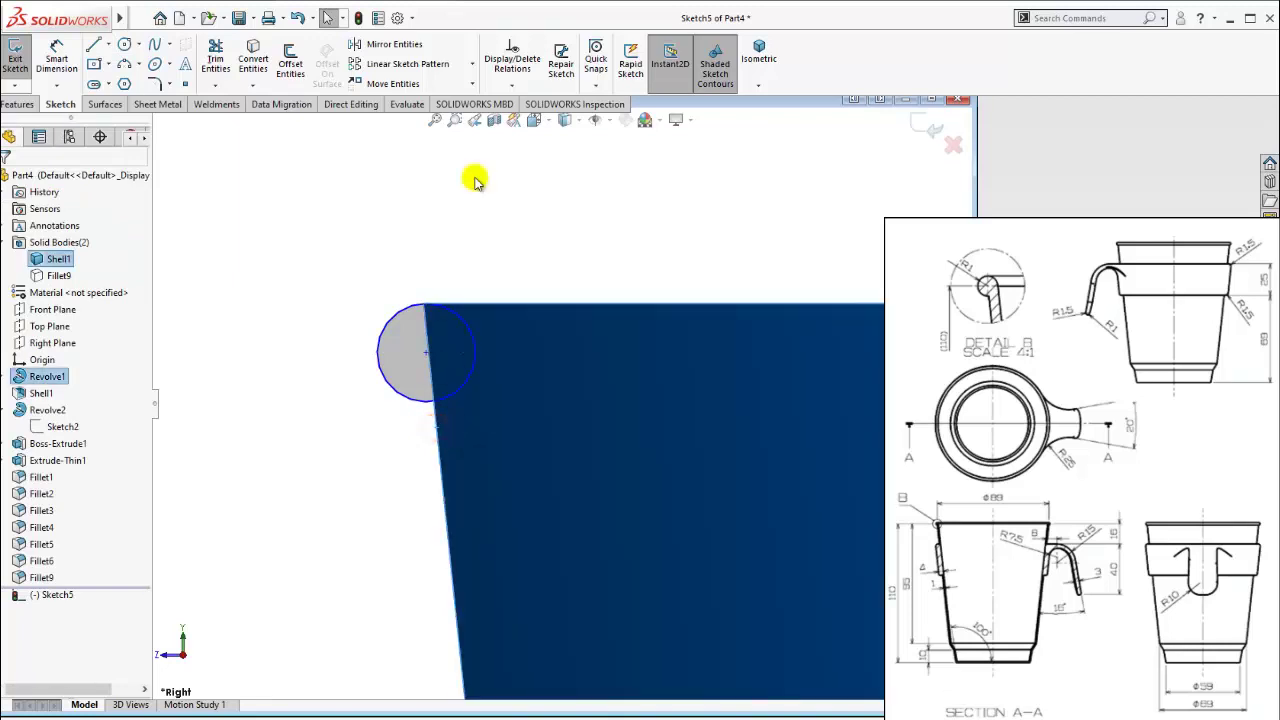
Convert the cup side face's edges into sketch lines with Convert Entities.
click(268, 68)
scroll(577, 341, up, 2)
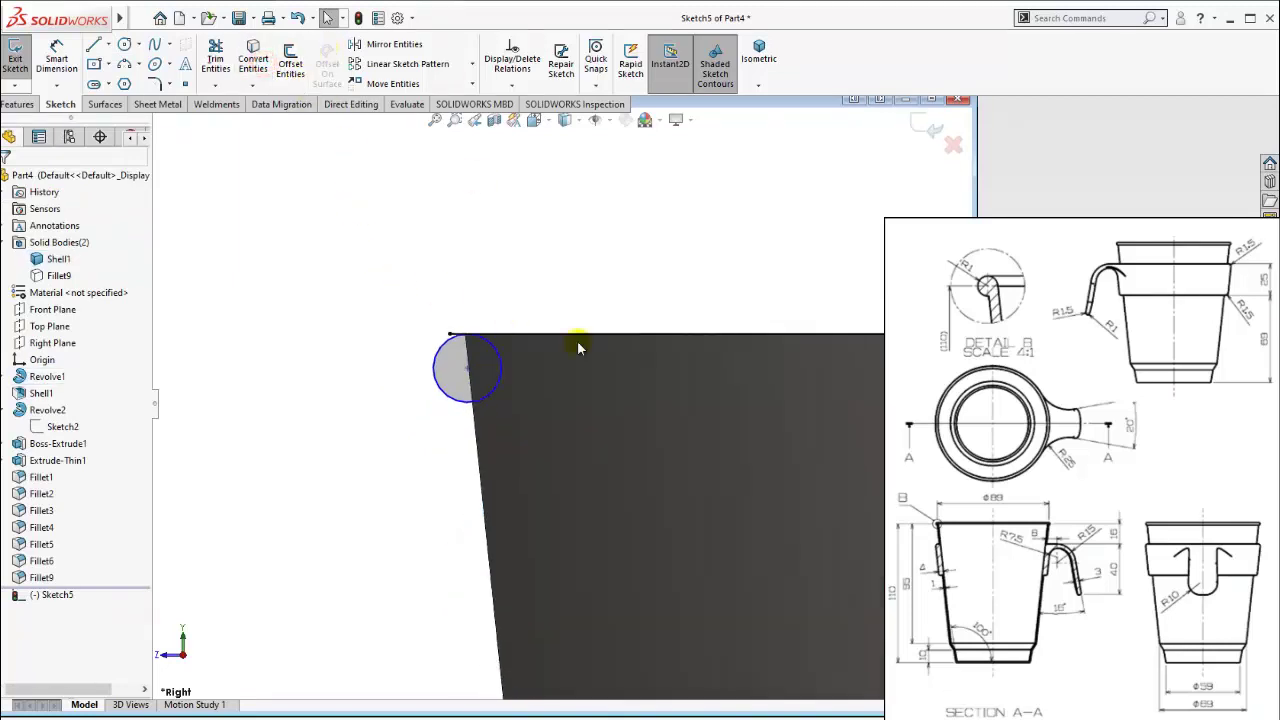
click(596, 348)
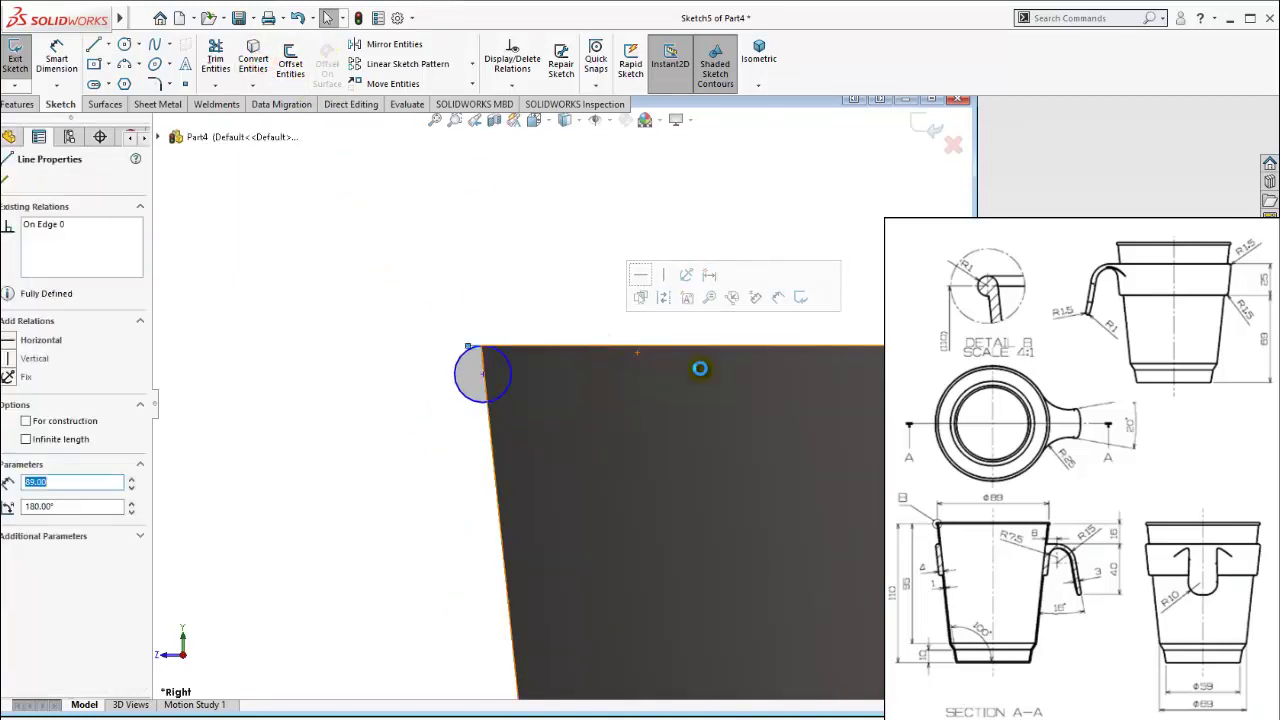
key(Escape)
scroll(780, 420, up, 2)
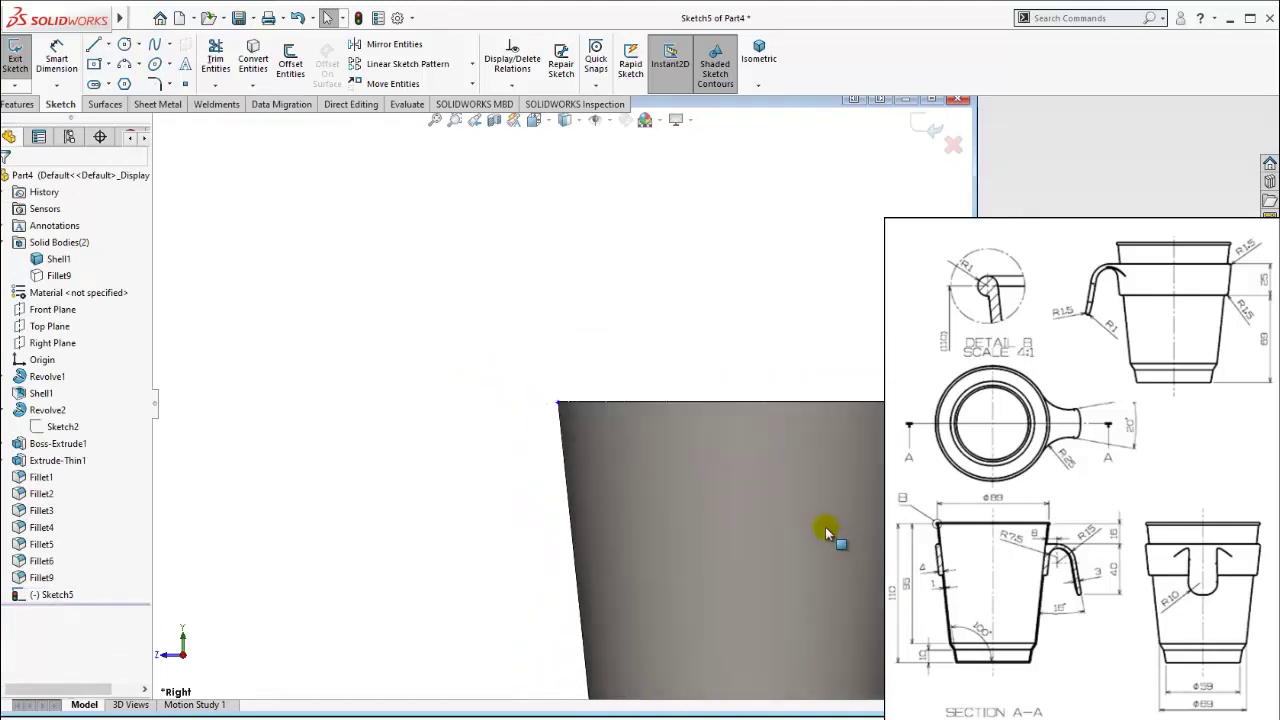
scroll(823, 528, up, 3)
scroll(651, 400, down, 3)
scroll(729, 506, up, 2)
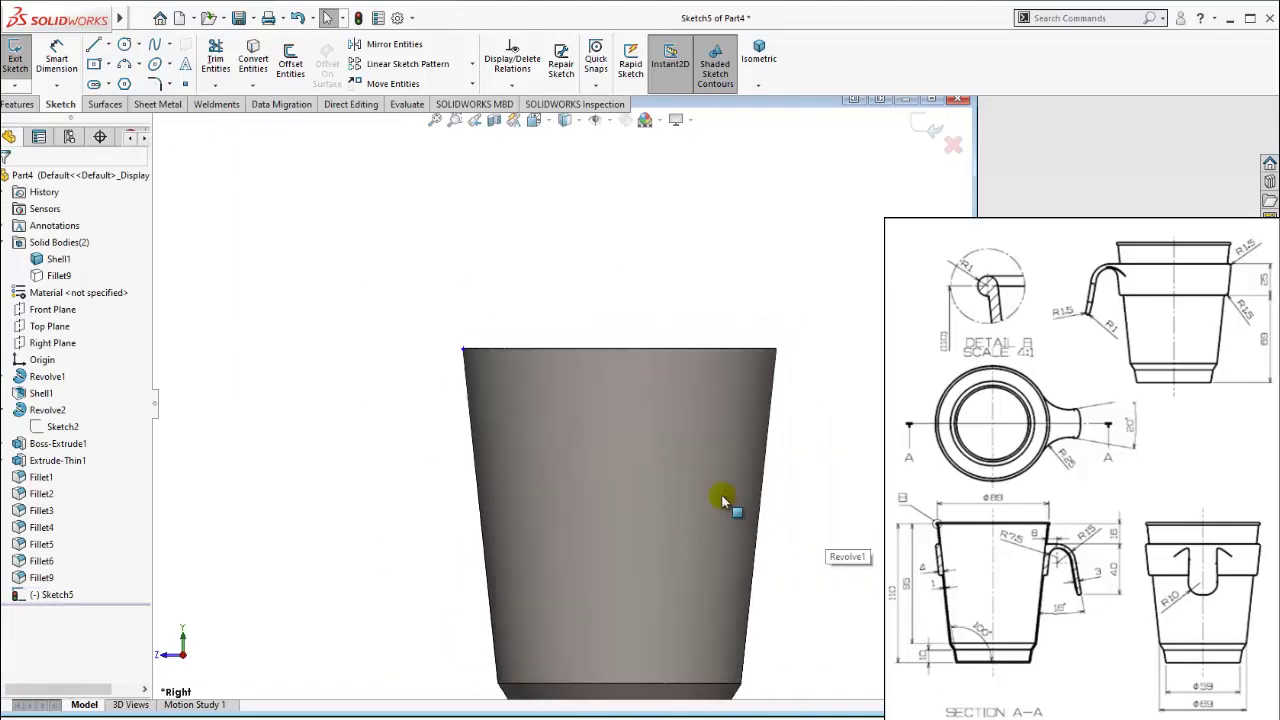
scroll(357, 306, down, 3)
Drag the stray point off the top-left corner and try deleting it, dismissing the warning.
ctrl+middle_drag(462, 288, 317, 325)
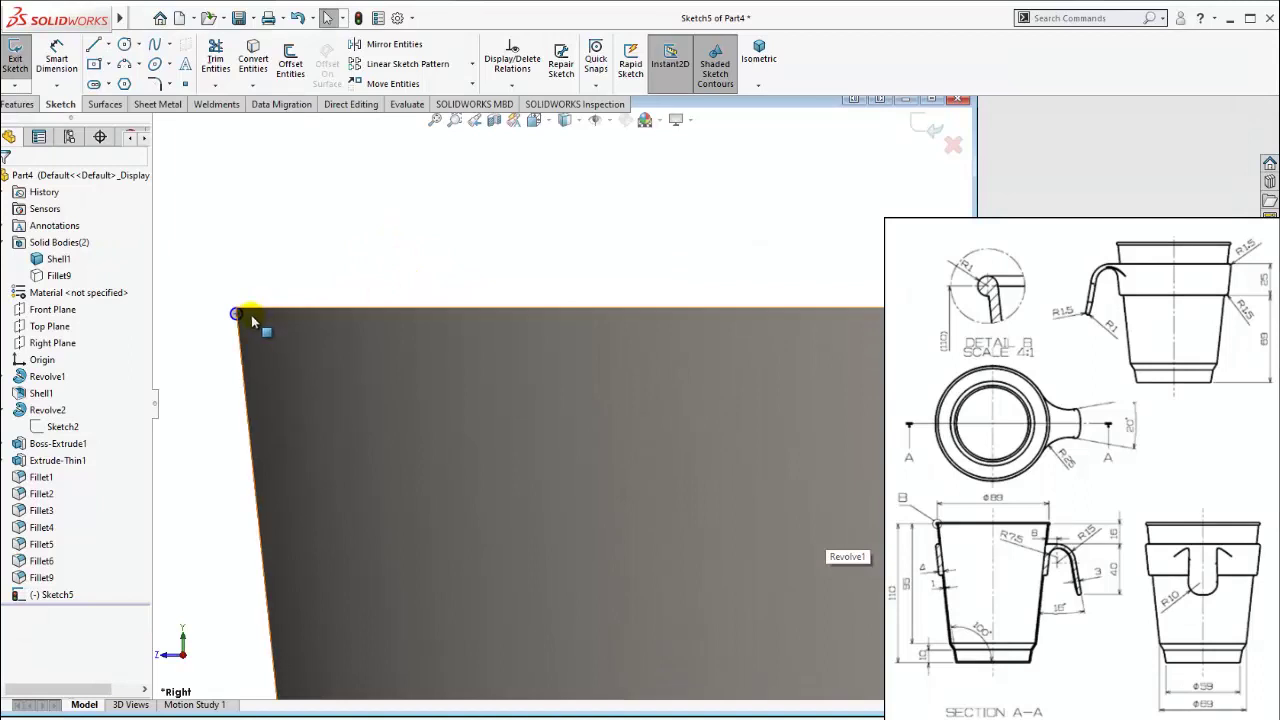
drag(237, 314, 225, 248)
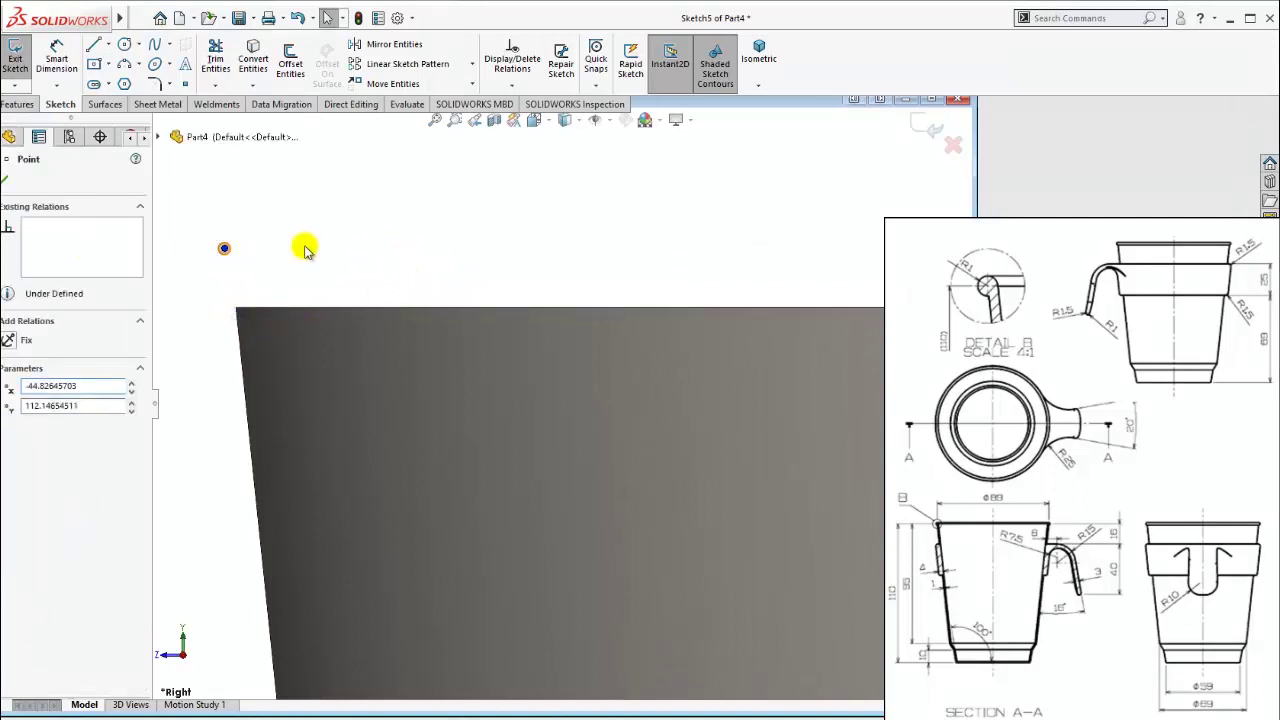
key(Delete)
click(857, 338)
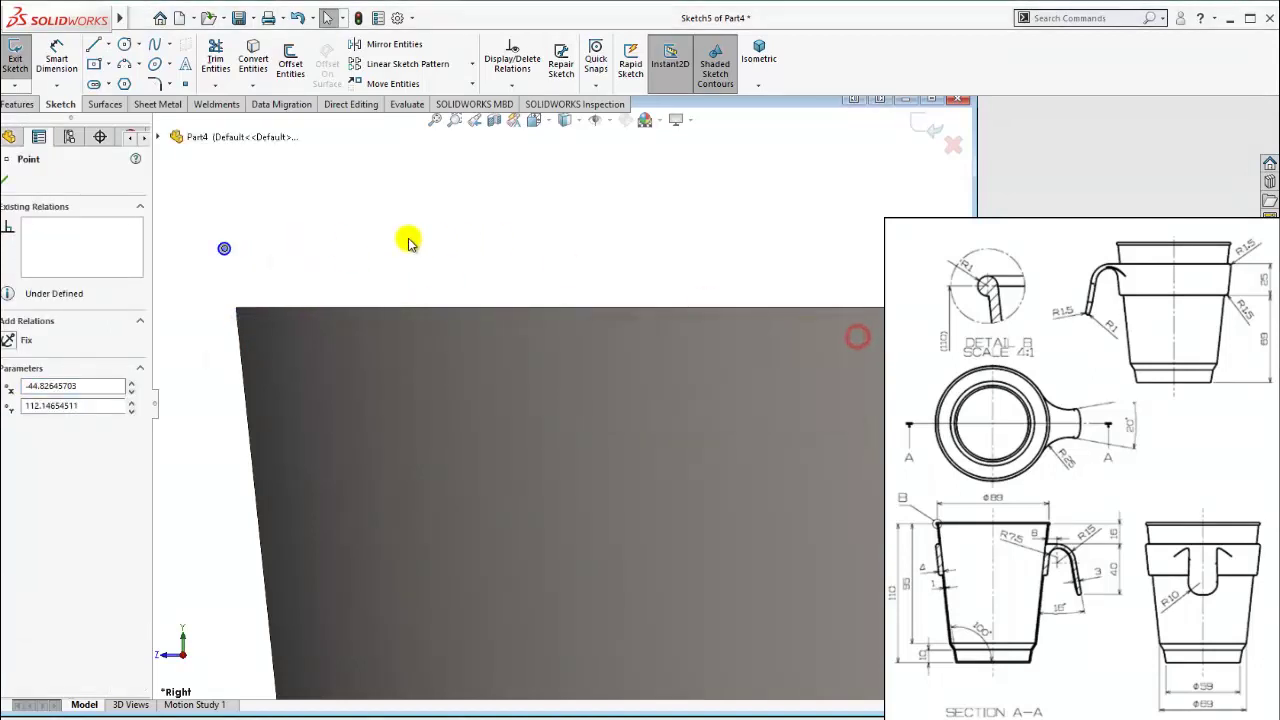
click(269, 235)
scroll(594, 437, up, 3)
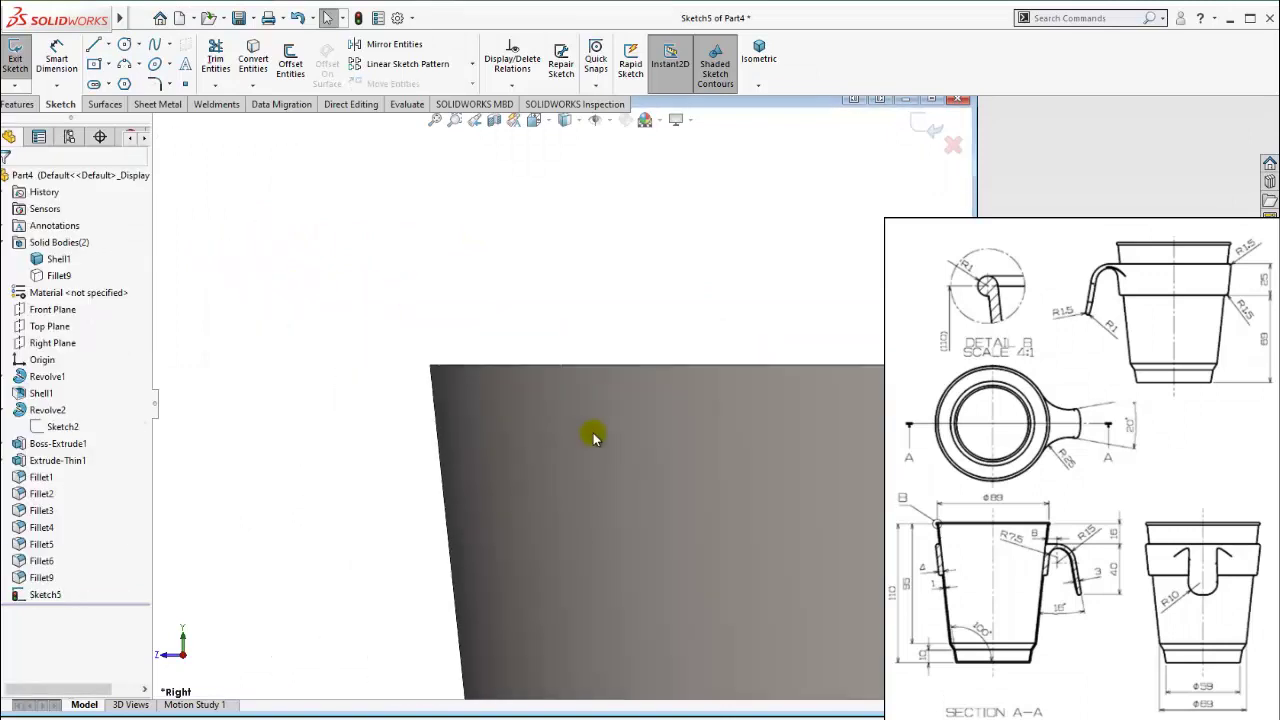
scroll(743, 586, up, 2)
scroll(714, 563, up, 3)
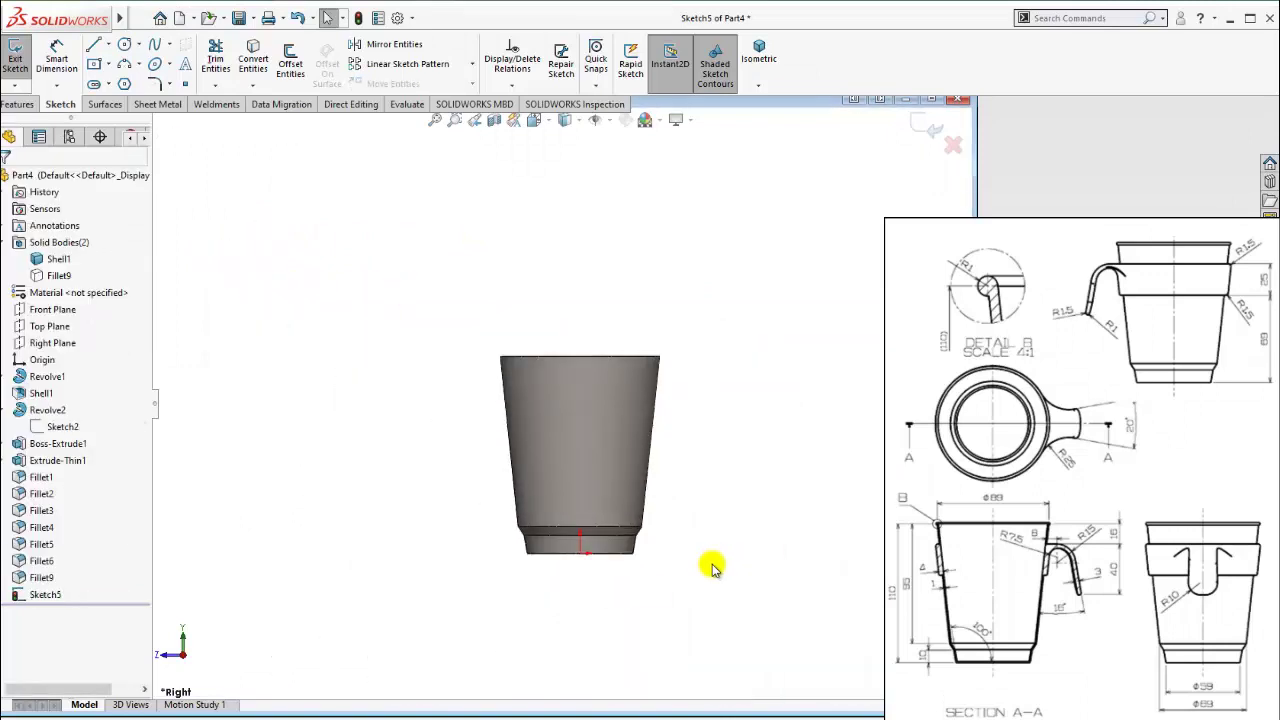
Draw a small circle at the top end of the cup's left wall.
click(88, 50)
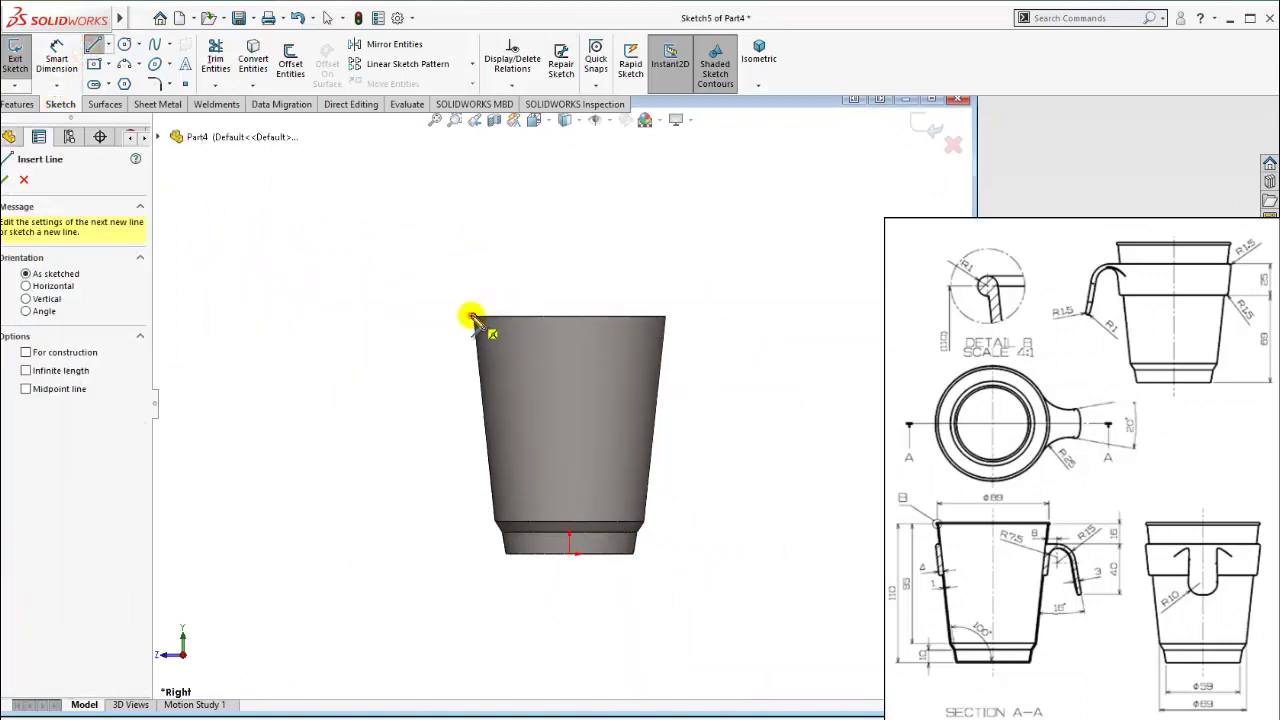
click(472, 318)
scroll(497, 527, down, 2)
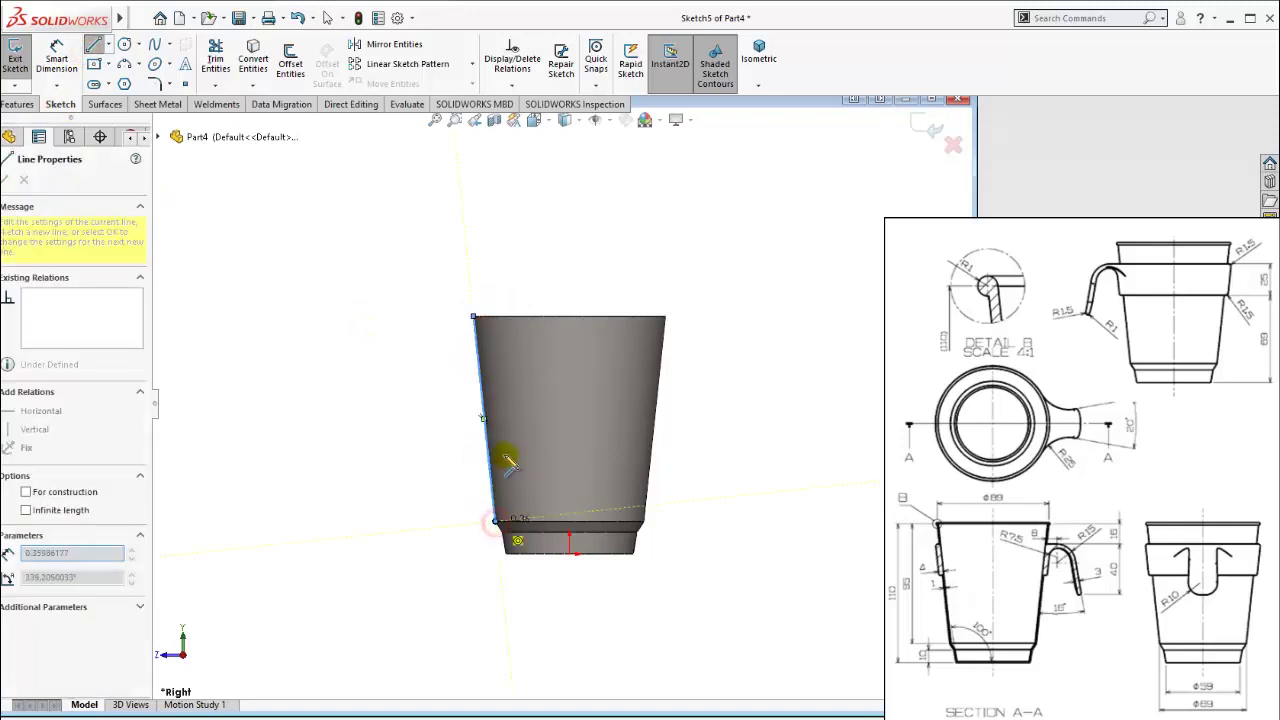
key(Escape)
scroll(508, 337, down, 2)
scroll(513, 342, down, 3)
scroll(466, 323, up, 2)
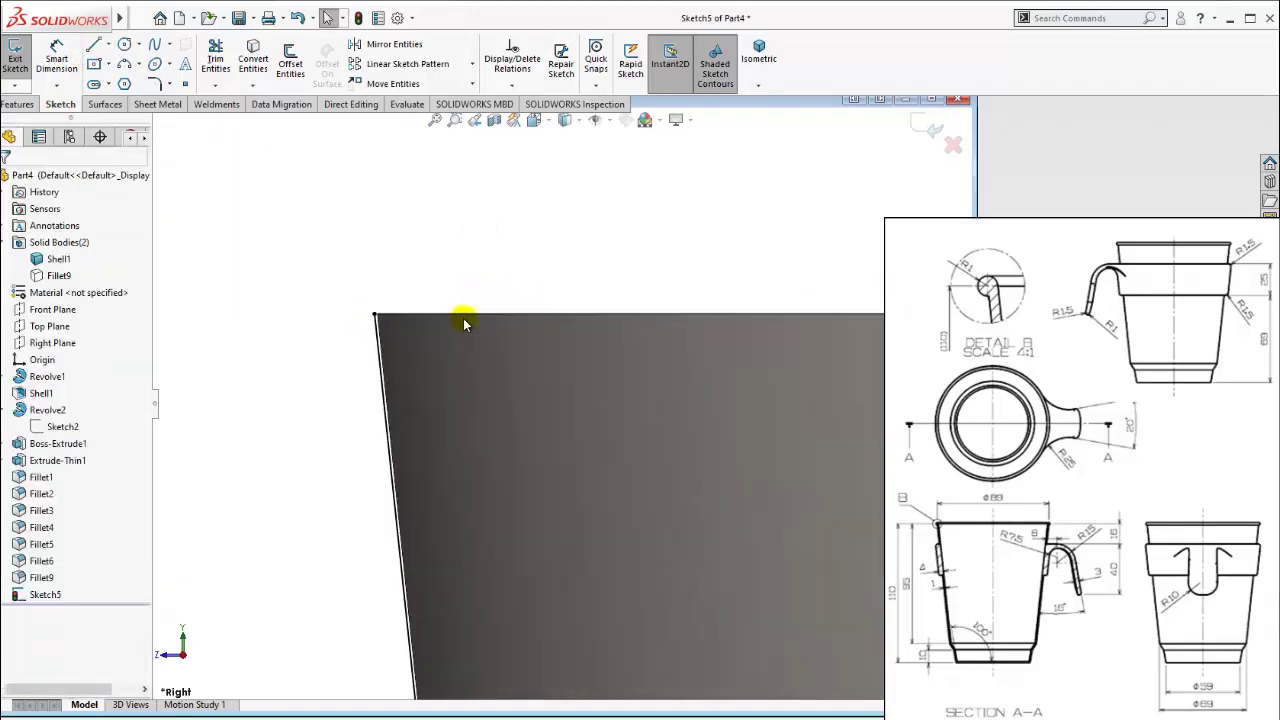
scroll(432, 326, down, 2)
scroll(430, 335, down, 1)
scroll(432, 370, up, 2)
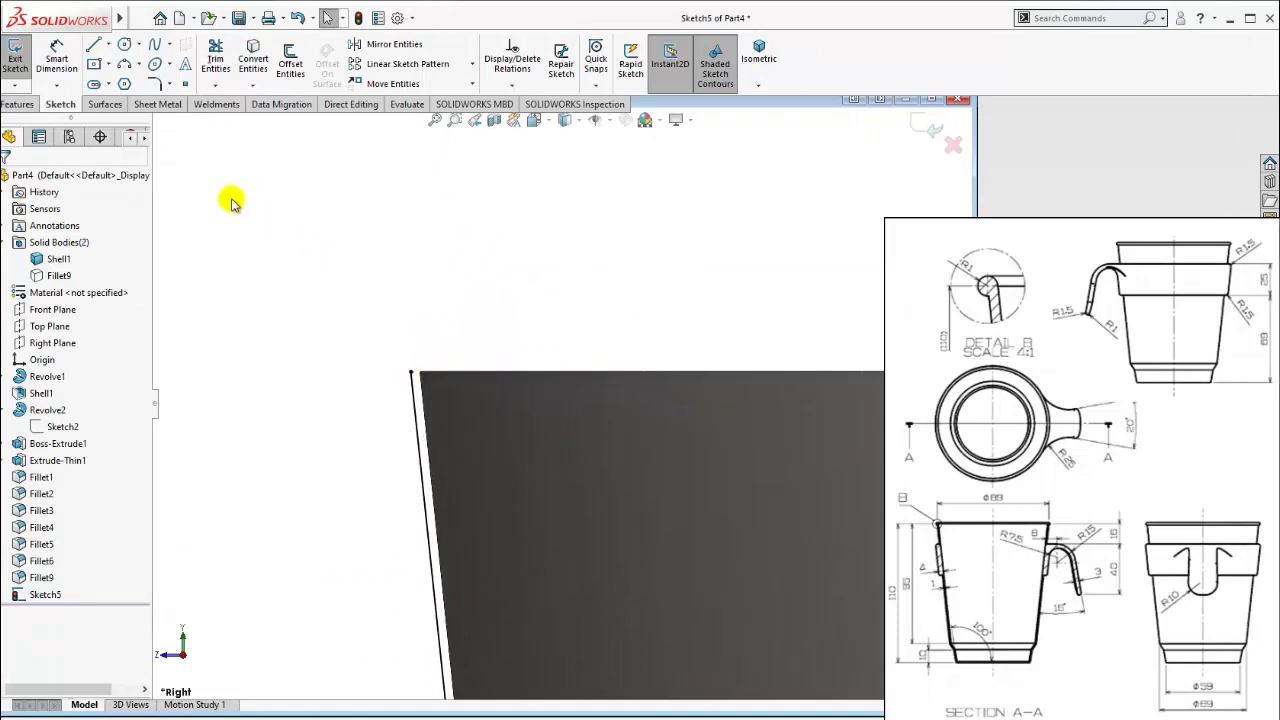
click(124, 44)
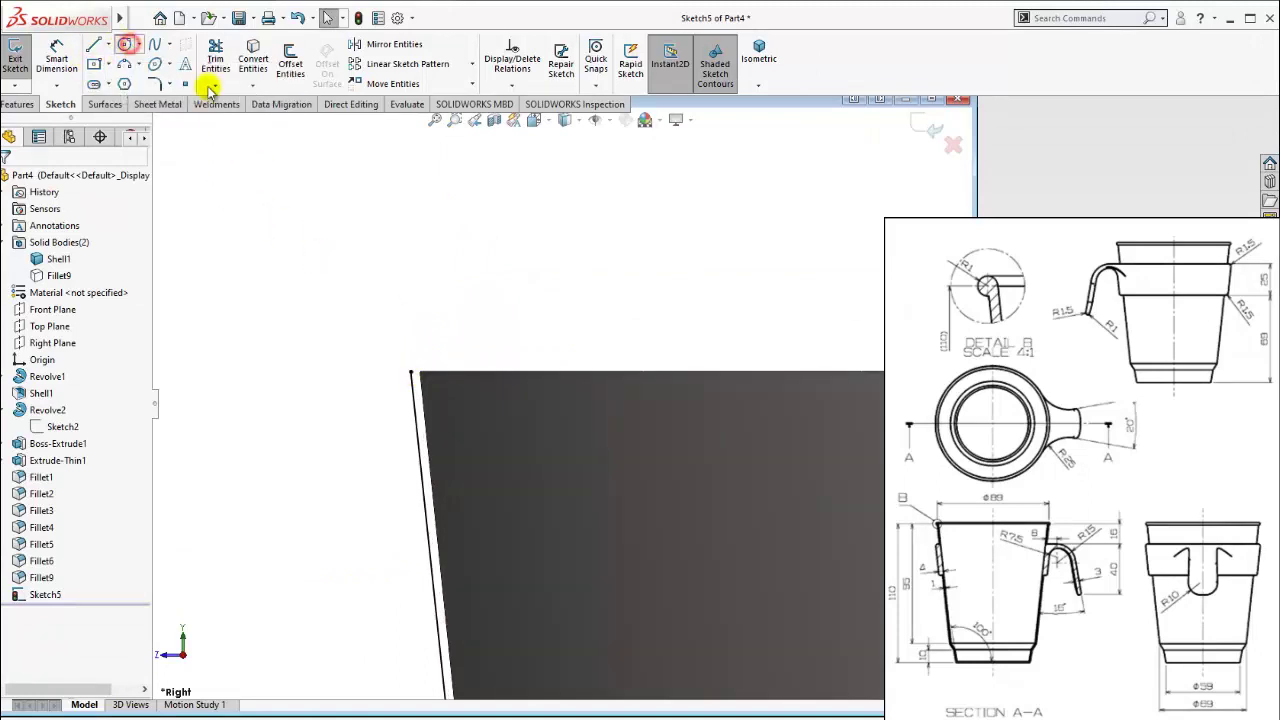
click(416, 424)
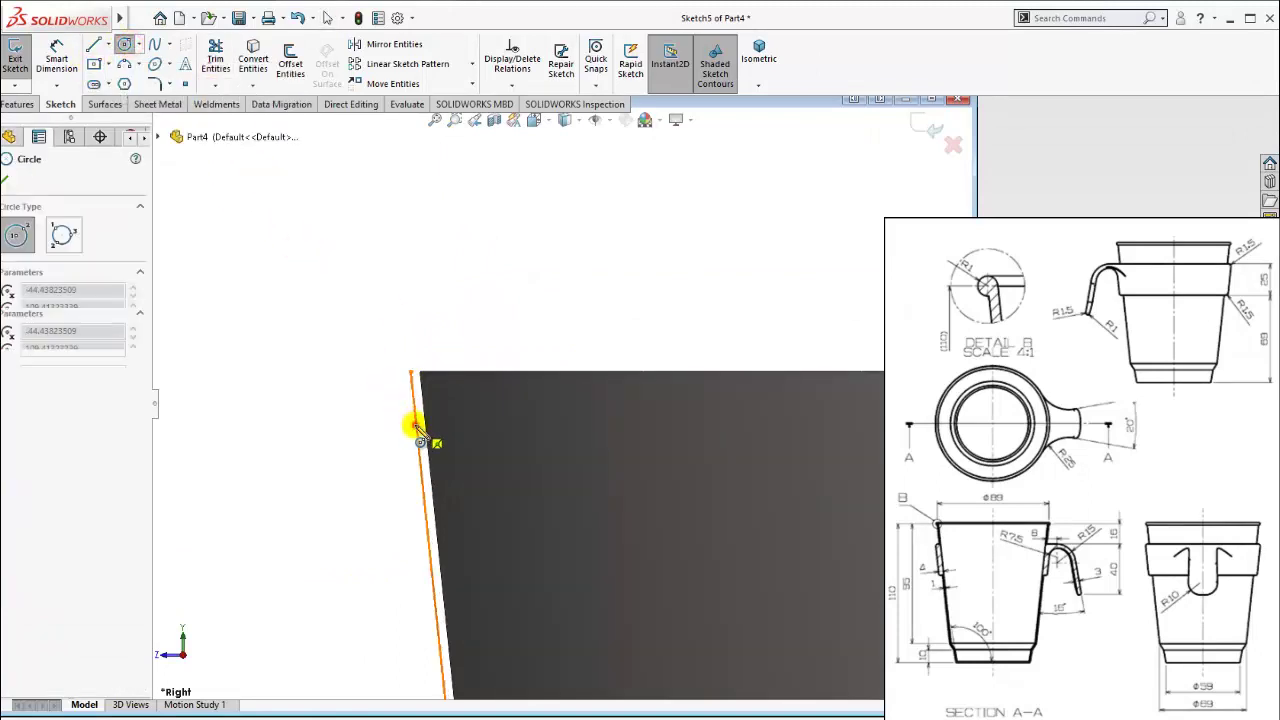
click(411, 375)
key(Escape)
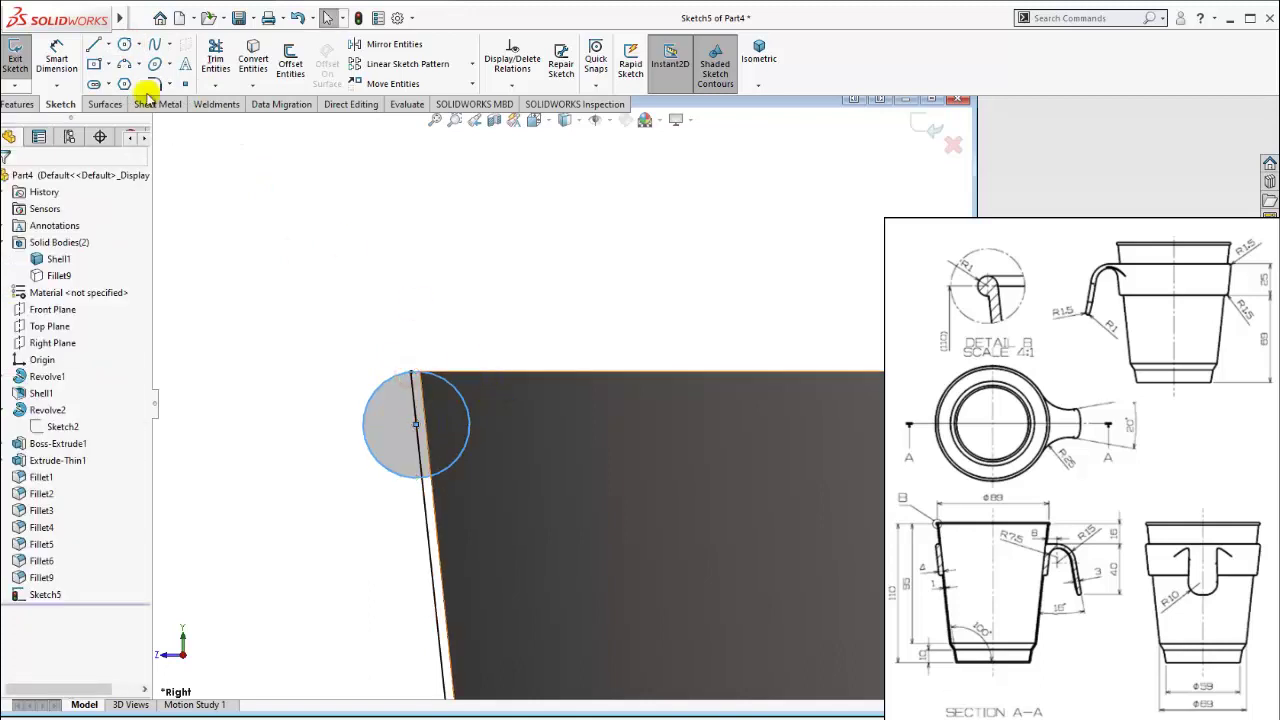
Dimension the small circle's diameter to 2 mm.
click(57, 55)
scroll(801, 487, up, 5)
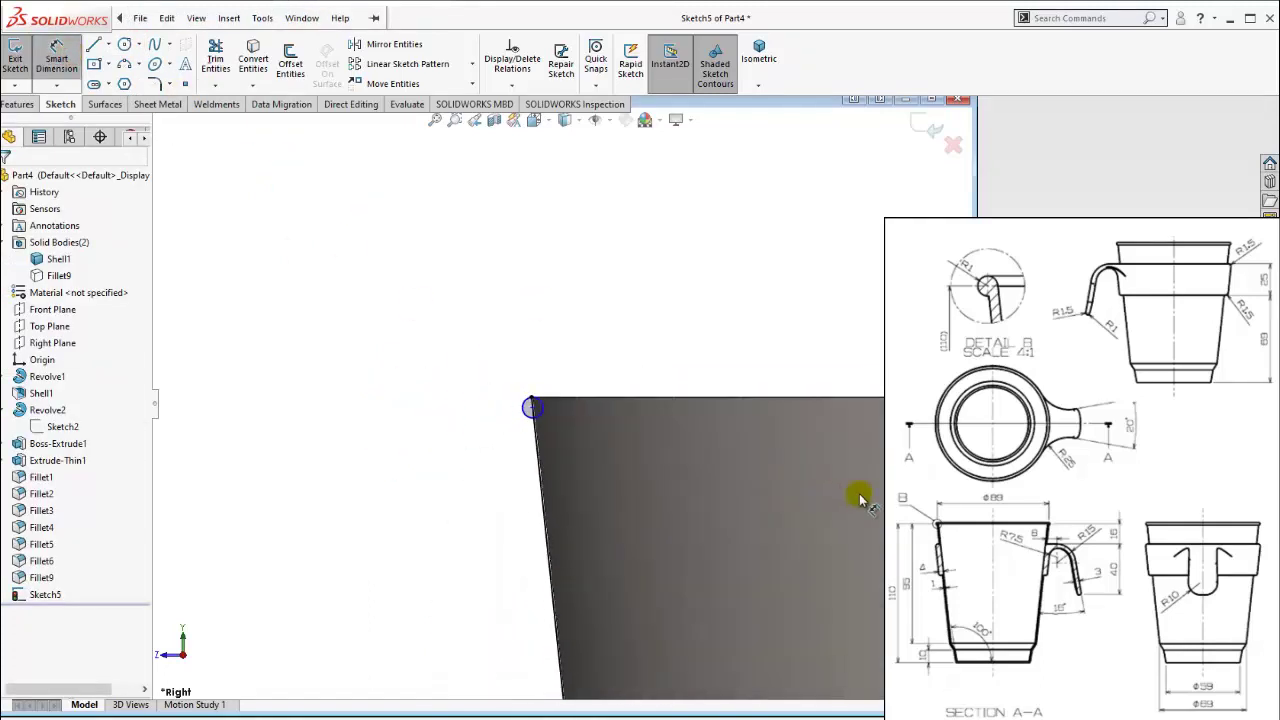
scroll(860, 500, down, 3)
scroll(608, 420, up, 2)
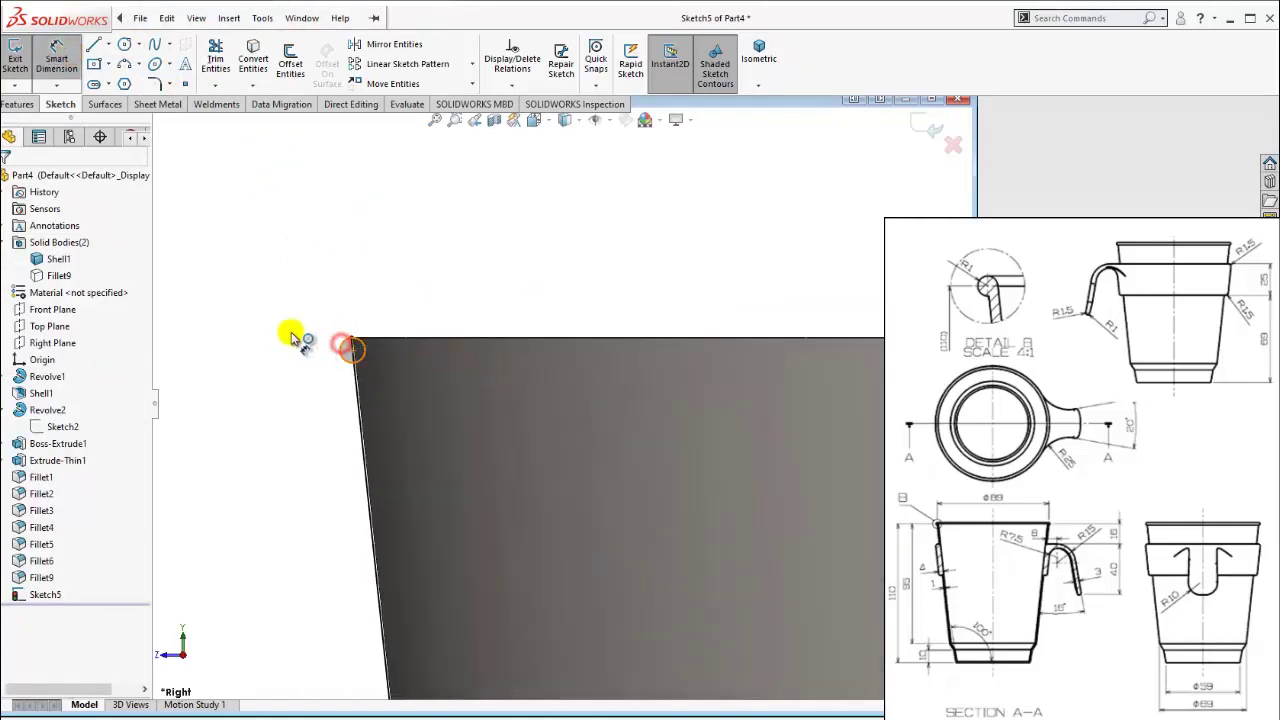
click(340, 347)
click(322, 332)
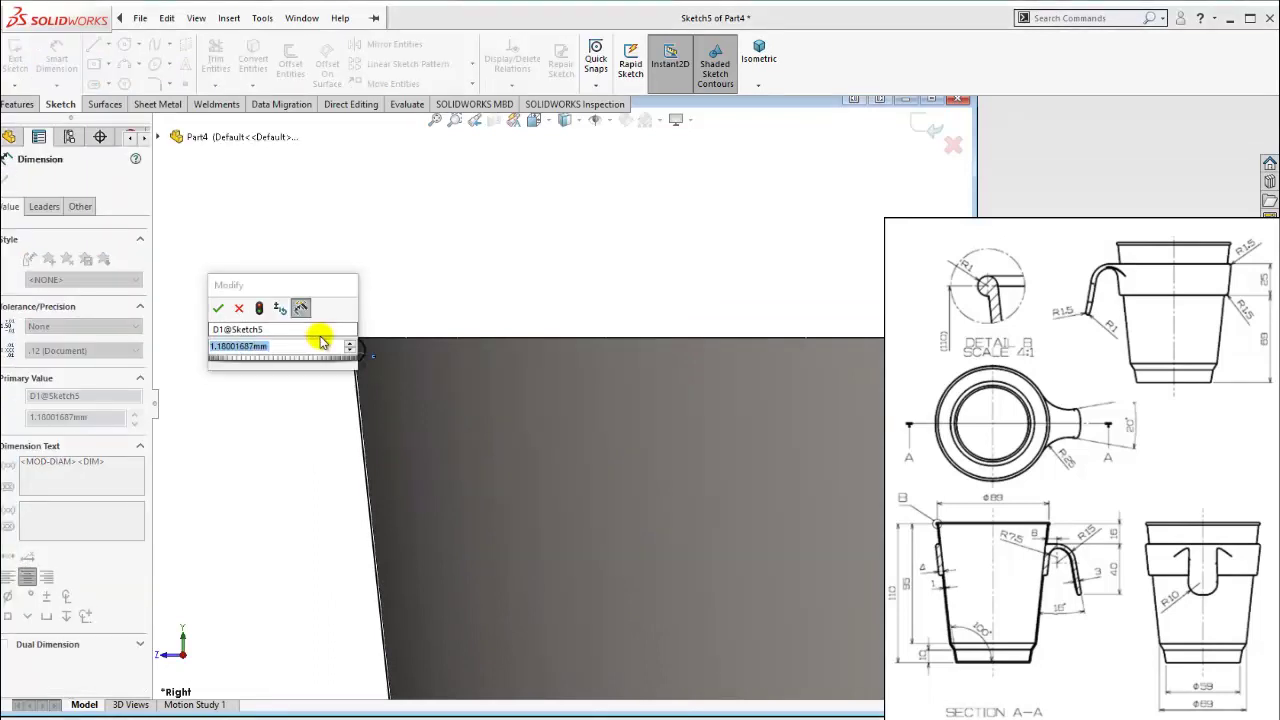
text(2)
key(Return)
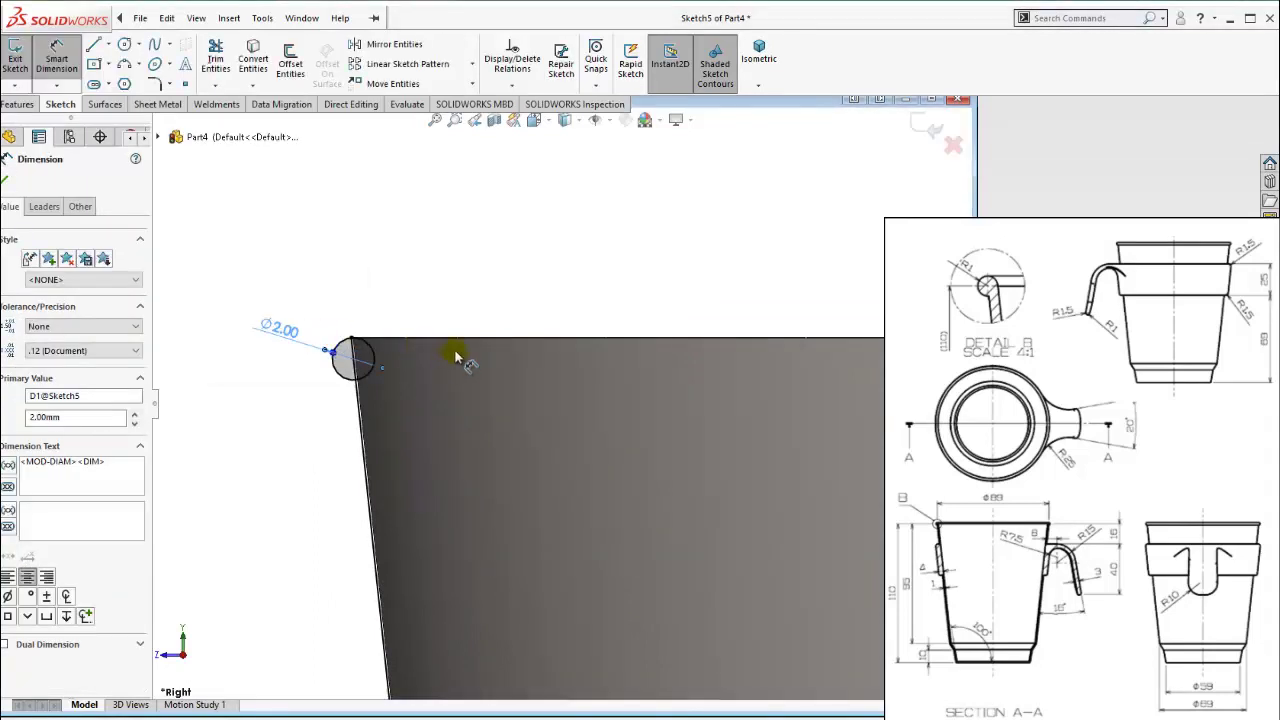
key(Escape)
Convert the vertical cup wall line to construction geometry.
click(358, 405)
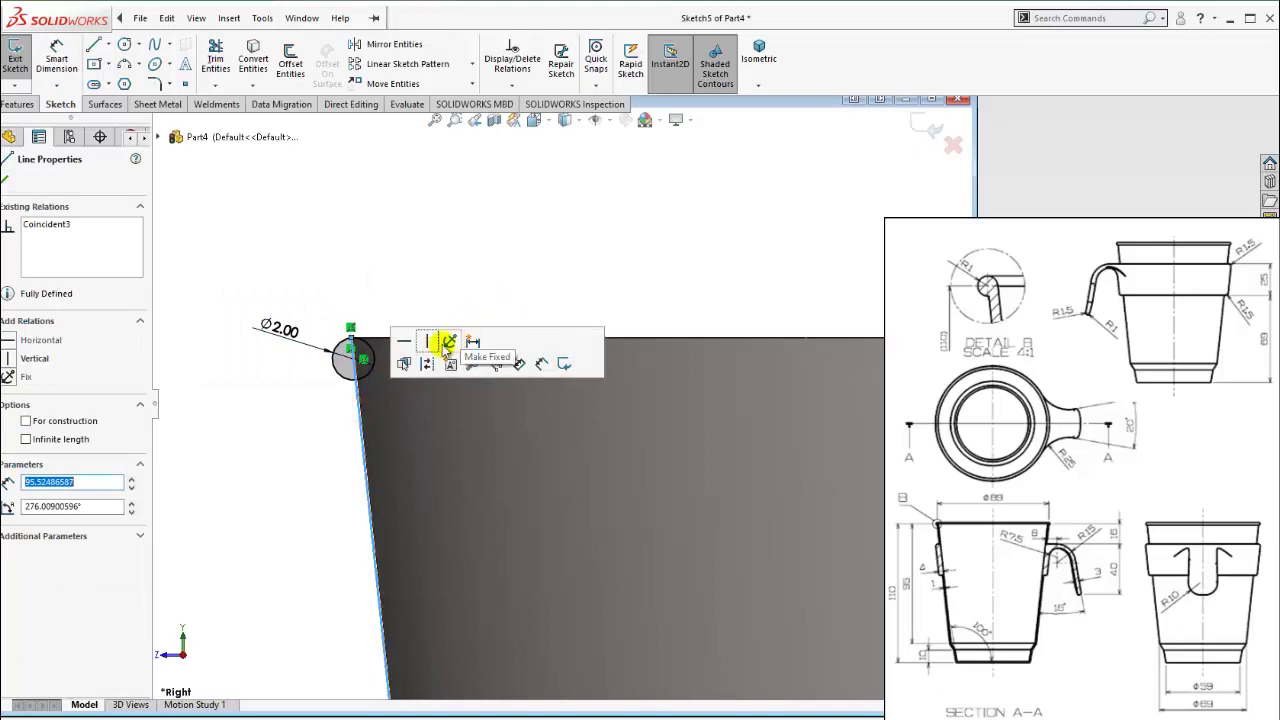
click(421, 365)
click(425, 265)
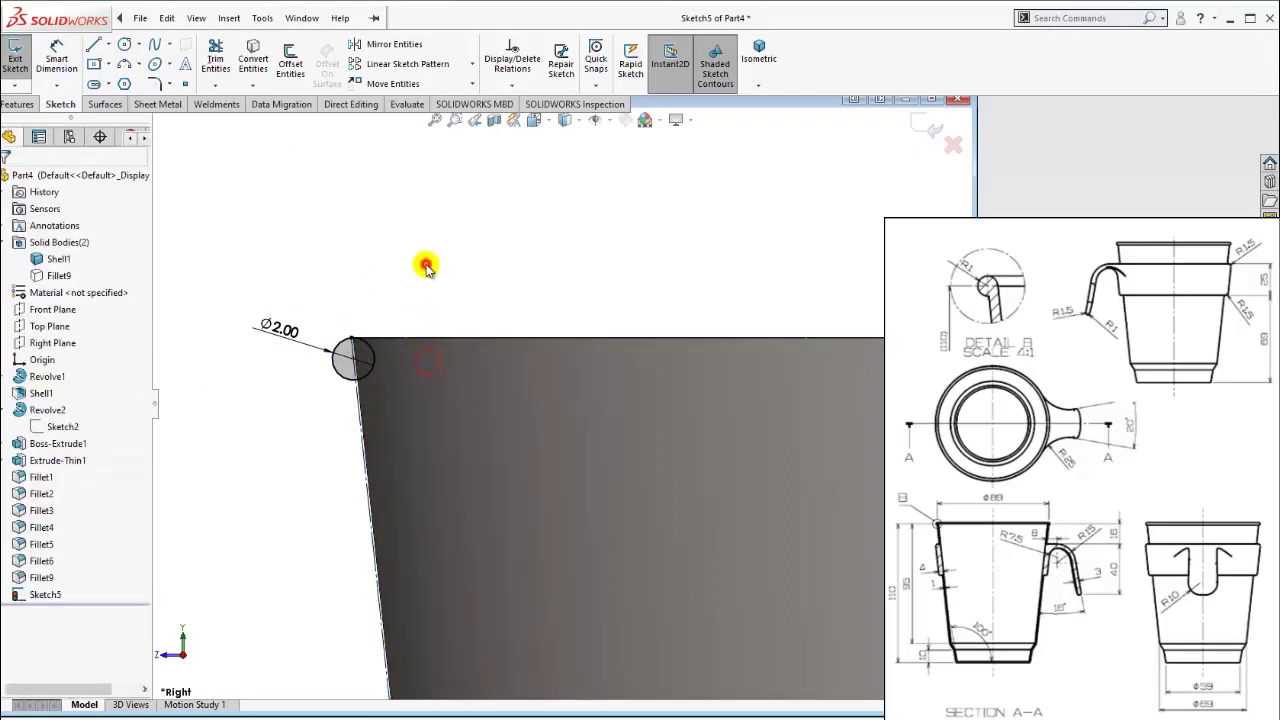
scroll(570, 405, up, 2)
scroll(767, 530, up, 3)
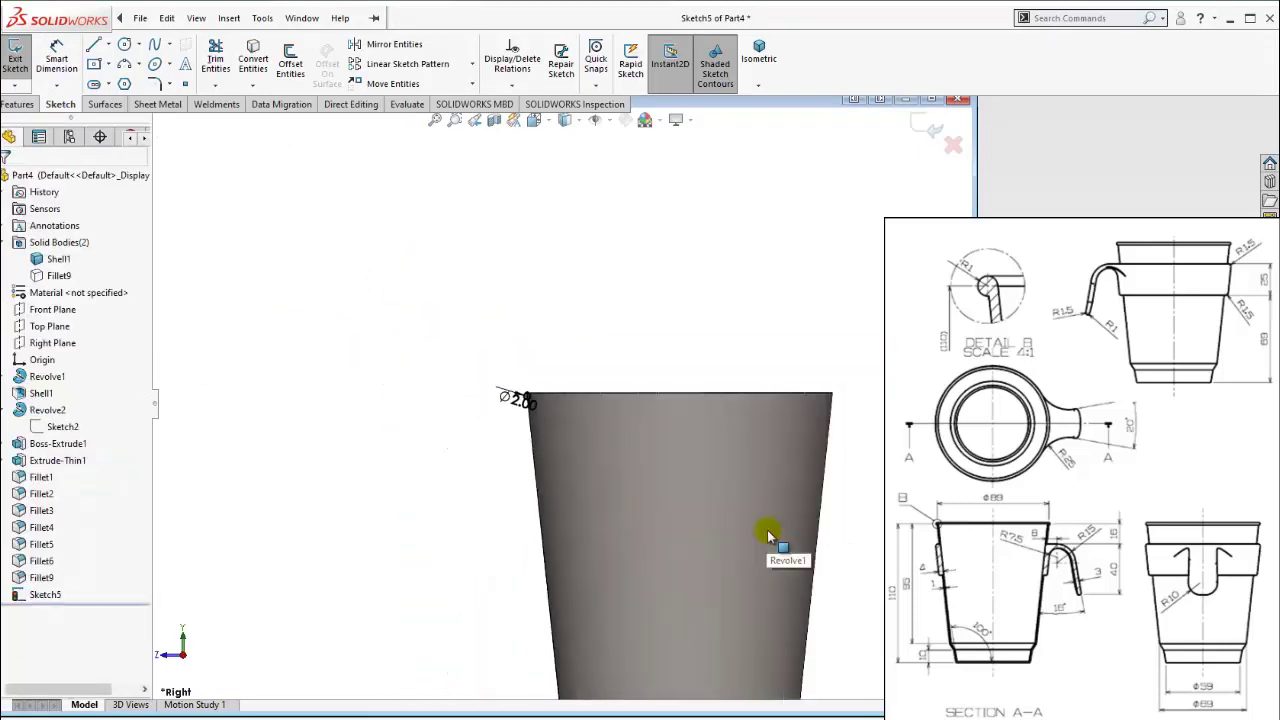
scroll(700, 528, up, 1)
scroll(646, 530, down, 1)
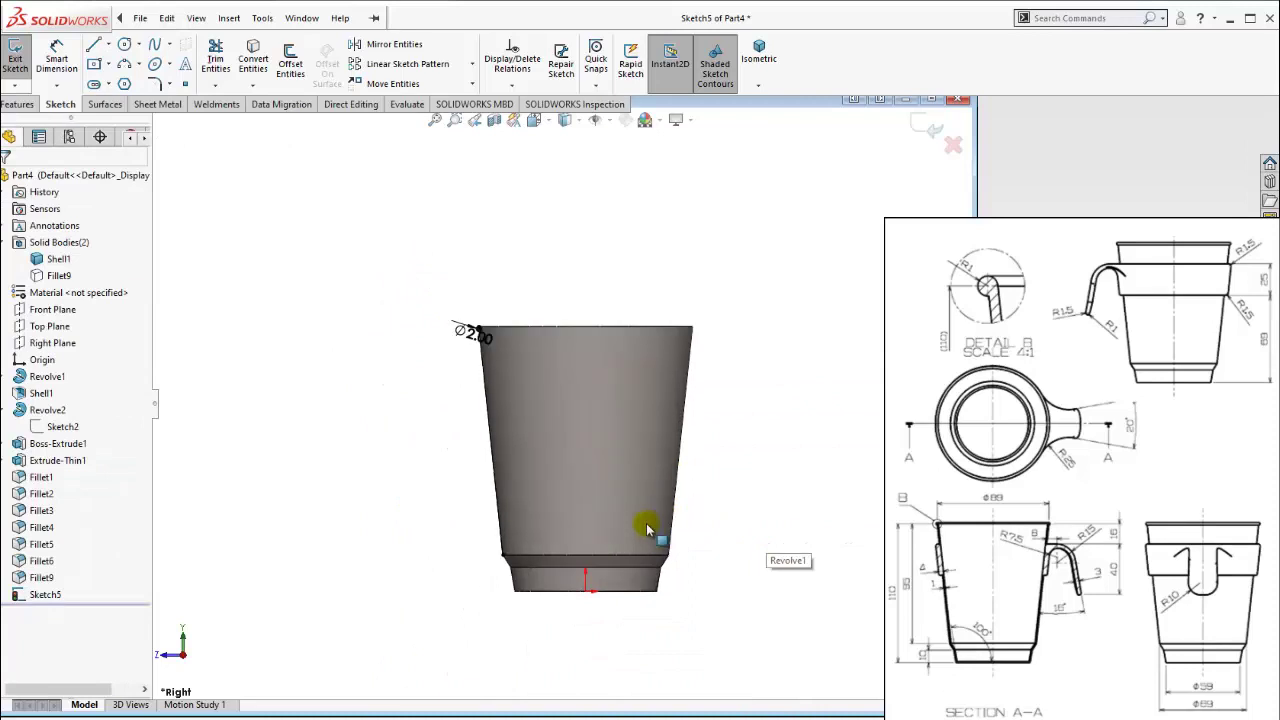
Draw a vertical centreline from the top edge's midpoint down to the cup's bottom.
click(110, 50)
click(130, 80)
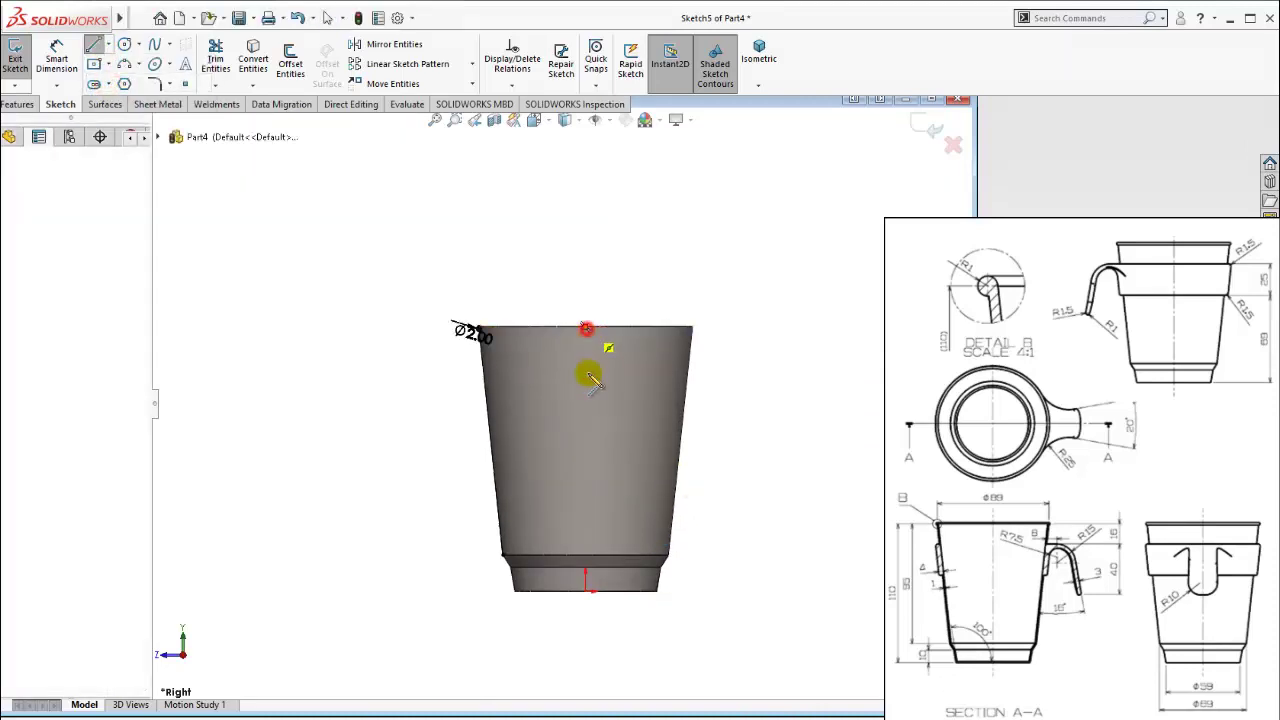
click(586, 328)
click(586, 590)
key(Escape)
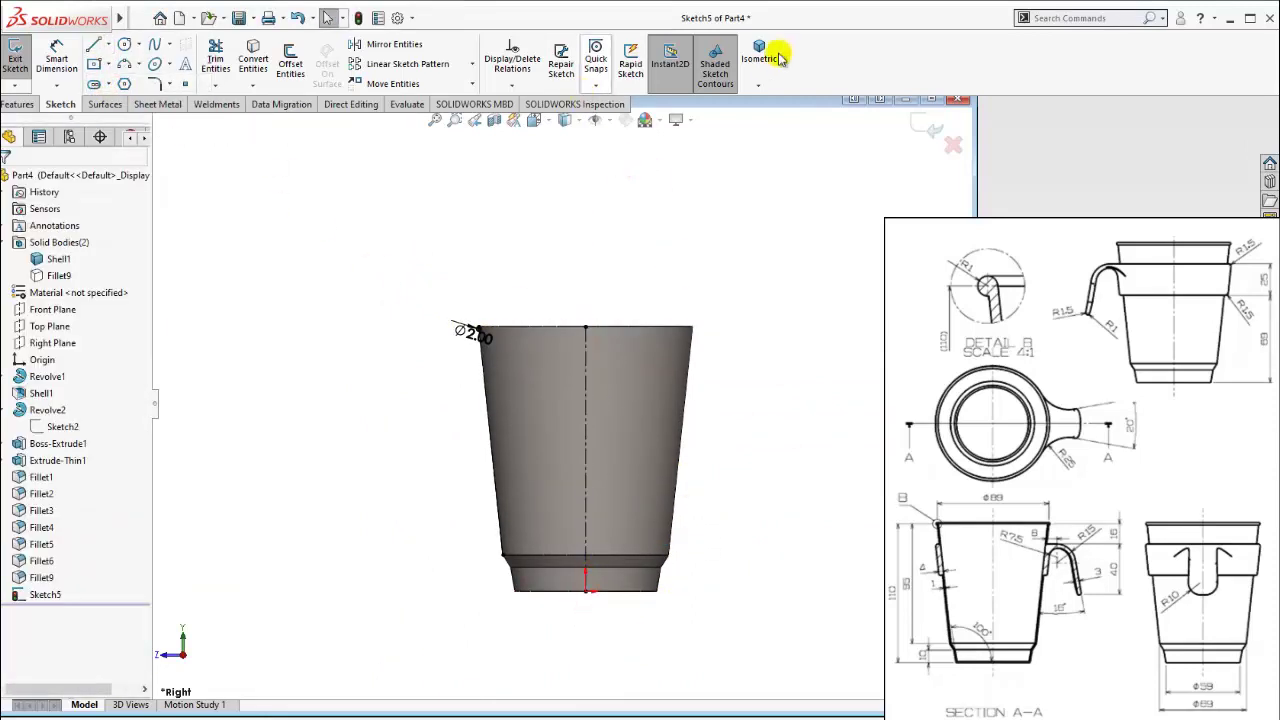
Switch to the isometric view and orbit to see the rim from a lower angle.
click(772, 56)
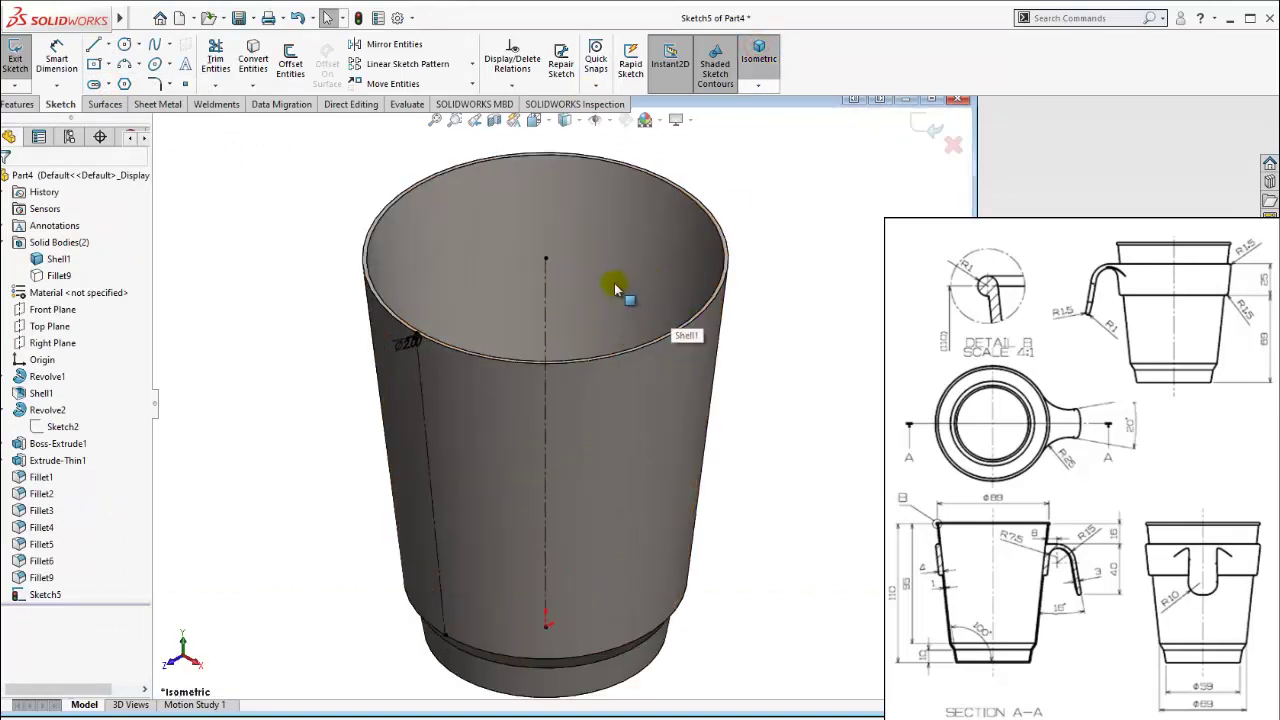
scroll(470, 340, down, 2)
scroll(440, 360, down, 3)
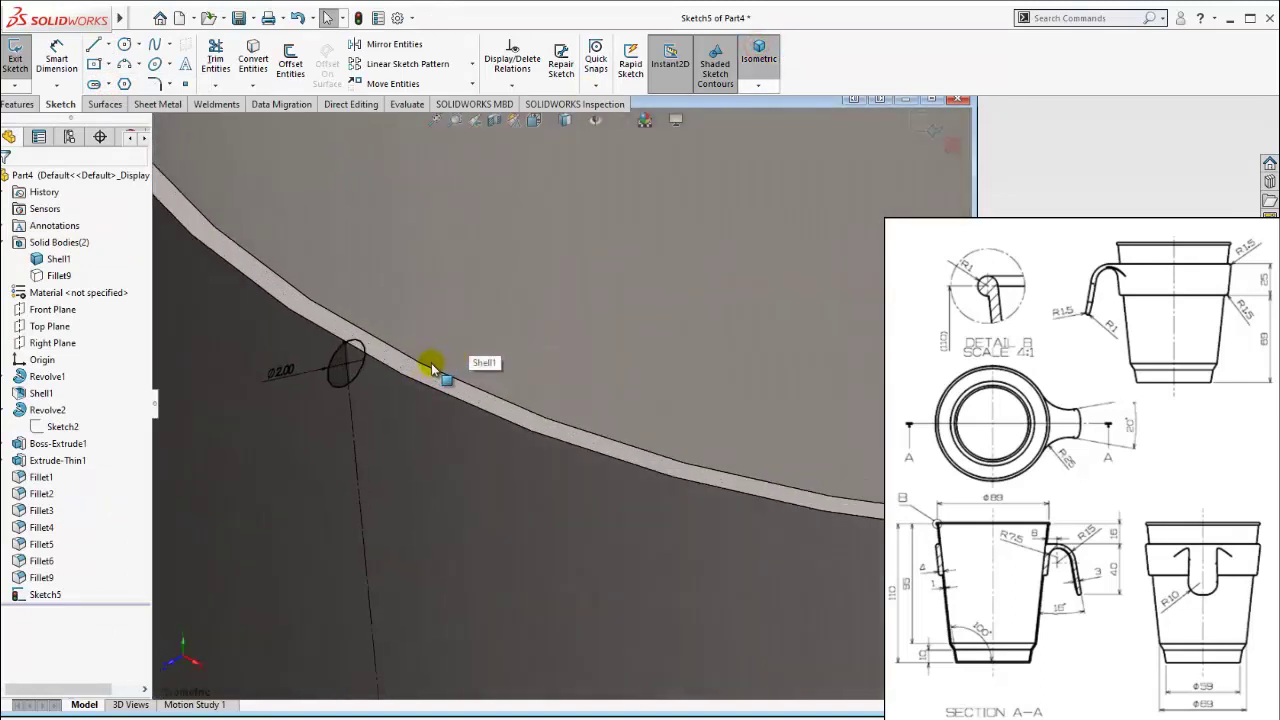
scroll(432, 368, up, 1)
scroll(414, 378, up, 2)
scroll(486, 371, up, 2)
scroll(675, 372, up, 2)
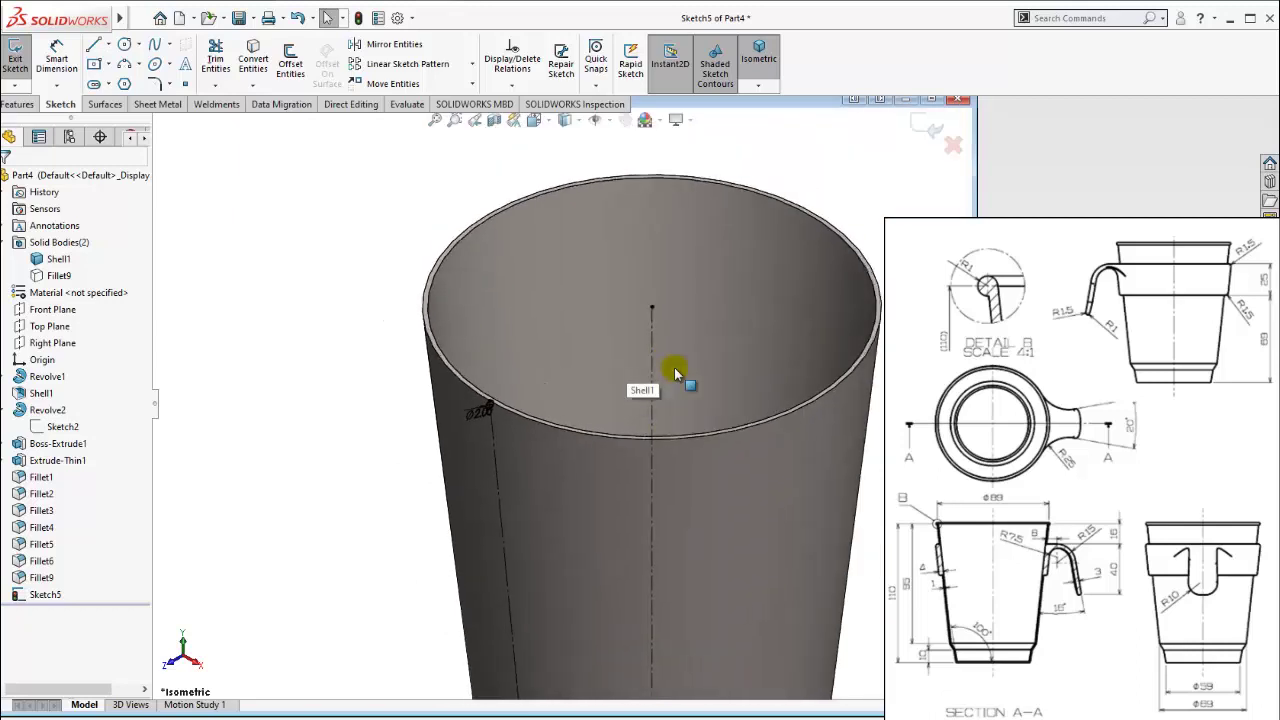
scroll(675, 372, down, 1)
scroll(443, 429, down, 2)
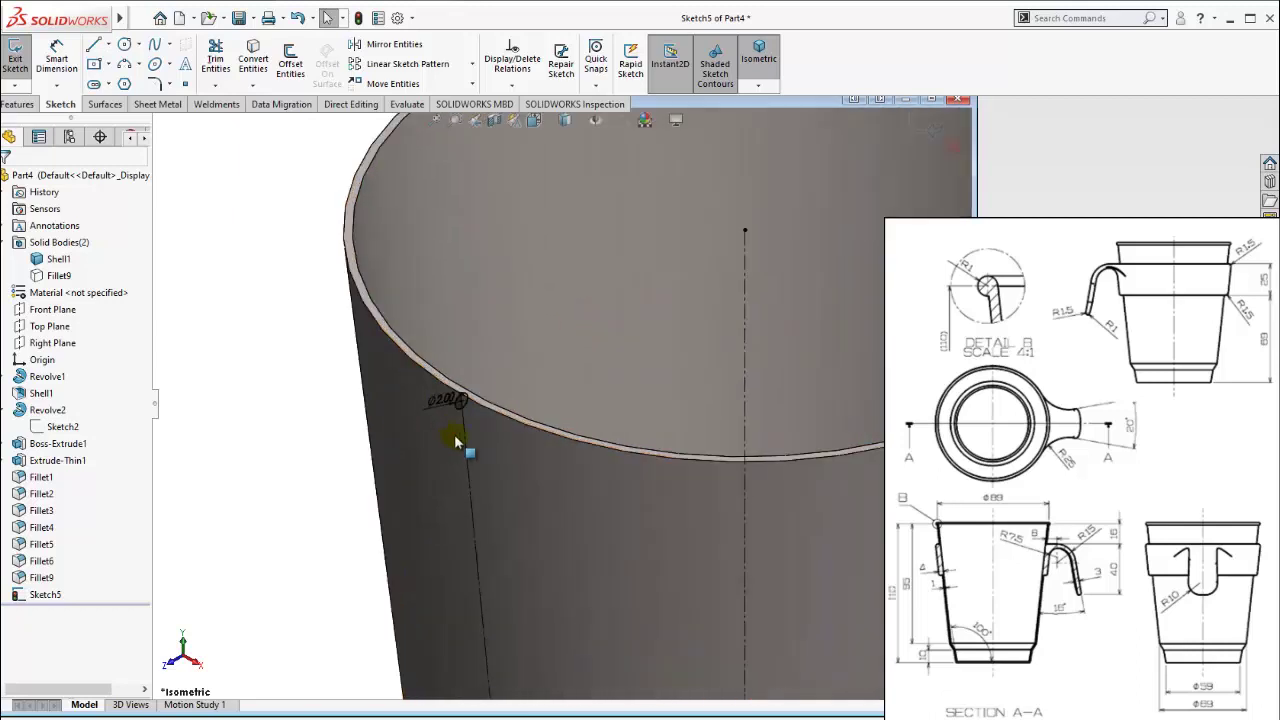
scroll(486, 423, down, 2)
scroll(470, 392, down, 2)
mouse_move(440, 389)
middle_down()
mouse_move(323, 380)
mouse_move(408, 400)
mouse_move(431, 363)
mouse_move(424, 349)
mouse_move(415, 375)
mouse_move(434, 397)
mouse_move(421, 392)
mouse_move(465, 403)
middle_up()
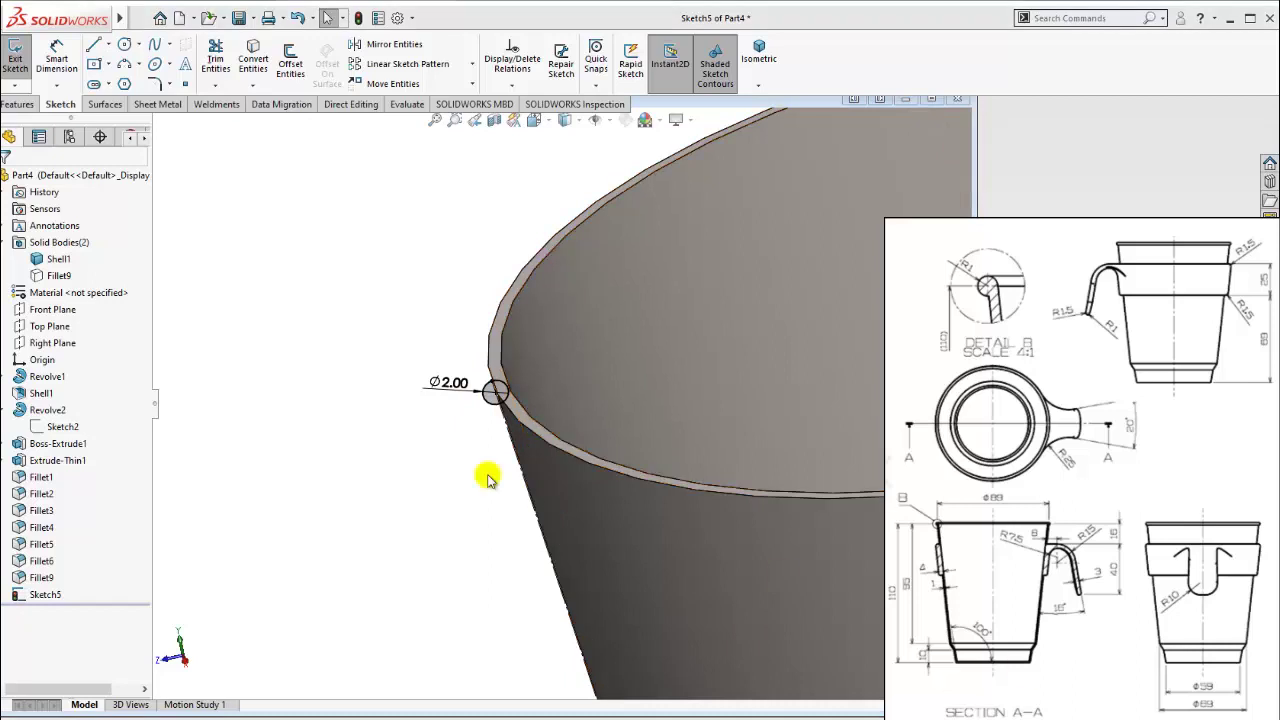
Revolve the Ø2 mm circle 360° around the centreline to form the rolled rim bead.
click(16, 105)
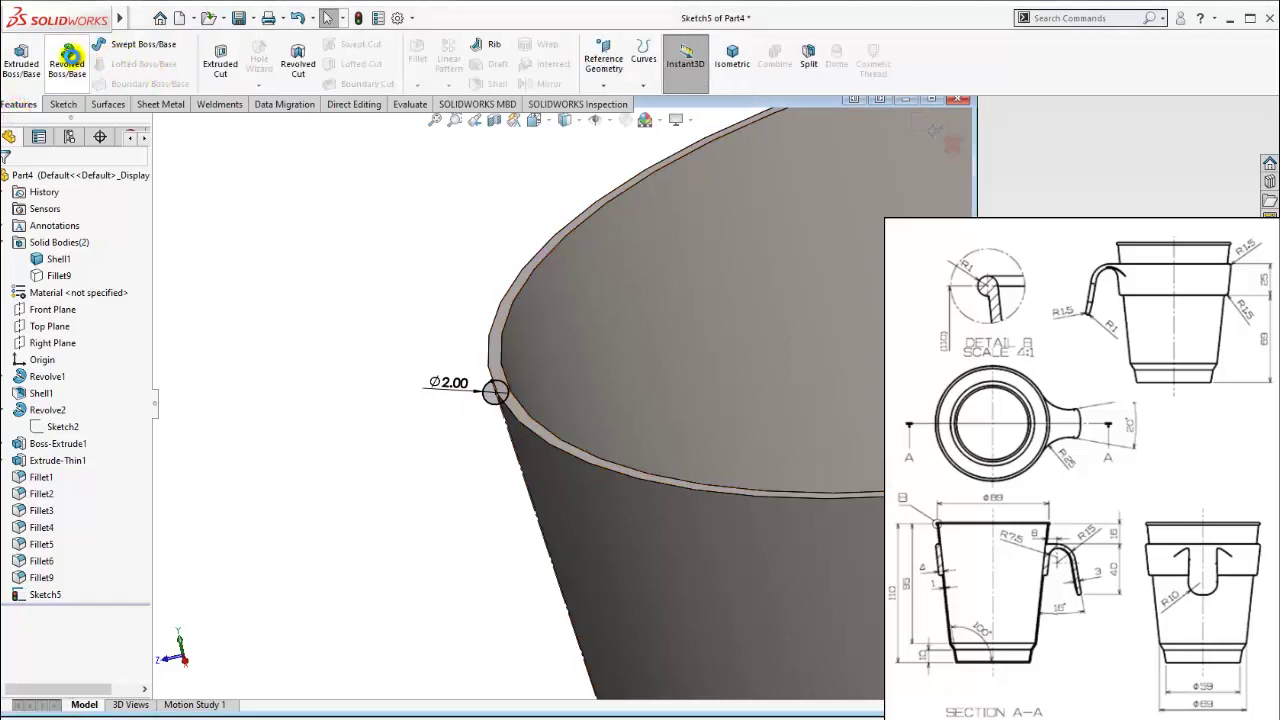
click(70, 55)
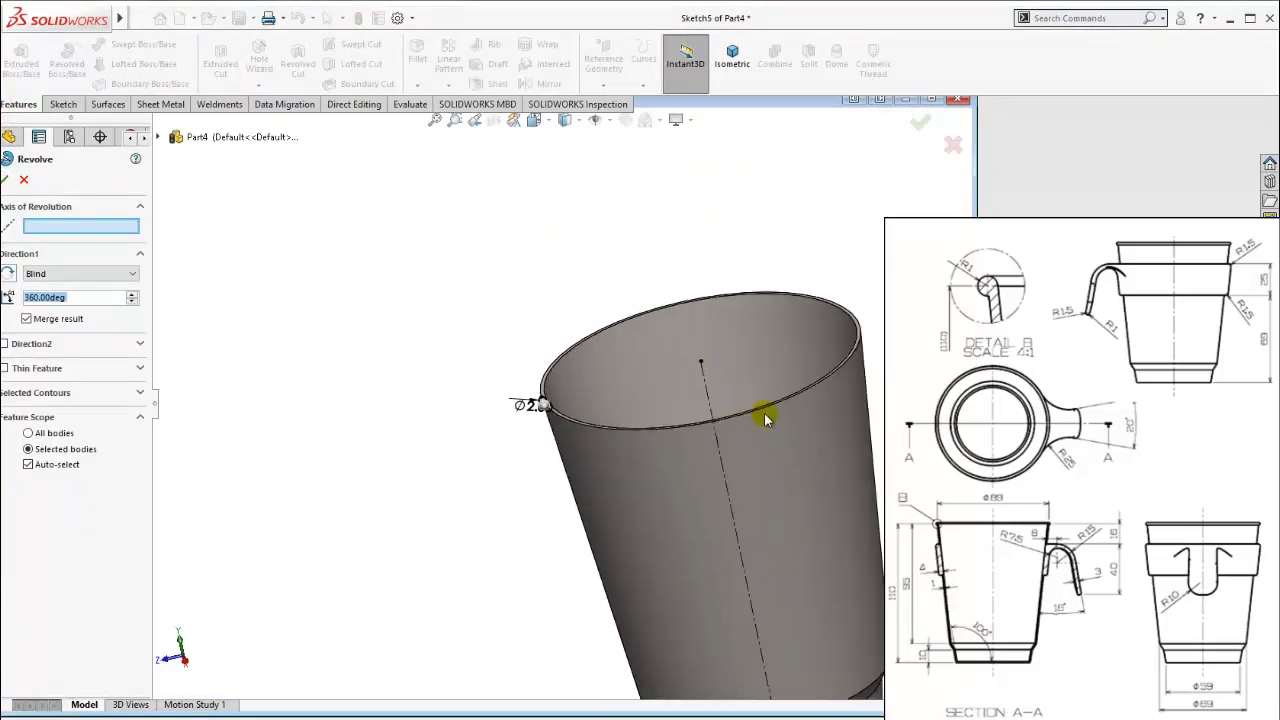
click(706, 388)
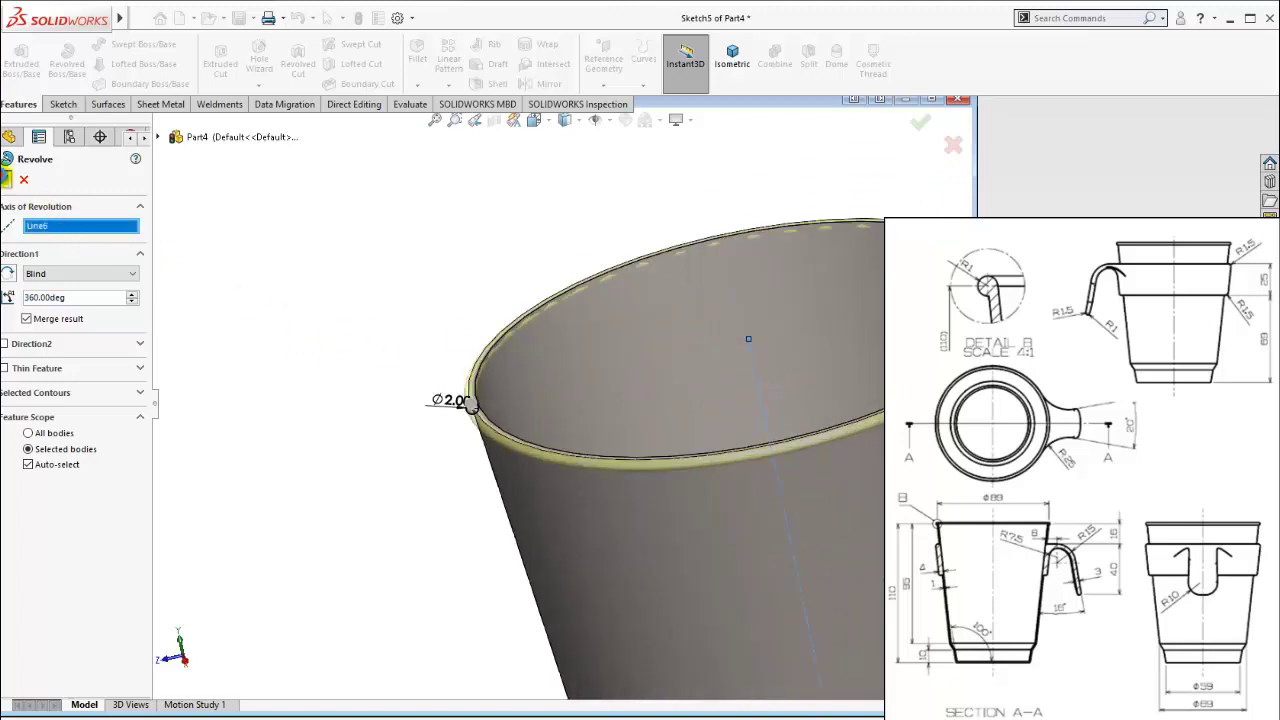
click(7, 179)
scroll(563, 403, down, 2)
scroll(413, 418, down, 3)
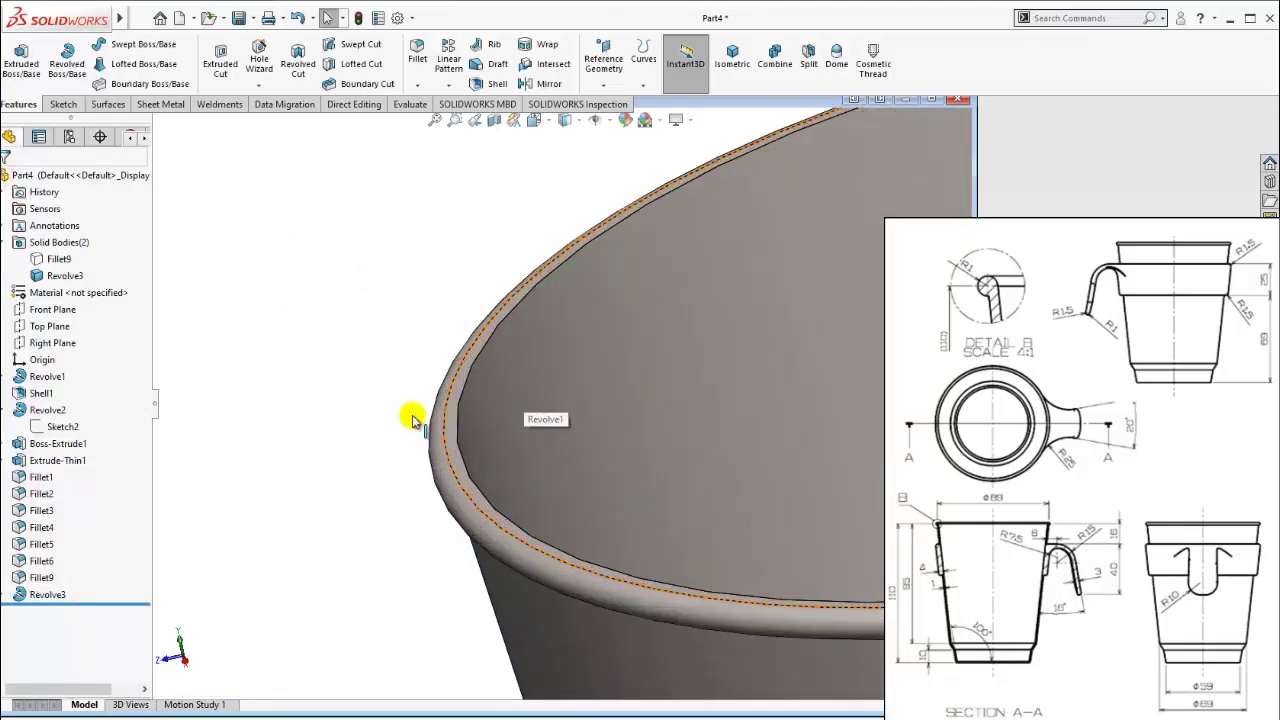
scroll(413, 418, up, 2)
scroll(430, 345, down, 1)
scroll(414, 371, down, 2)
scroll(578, 486, up, 1)
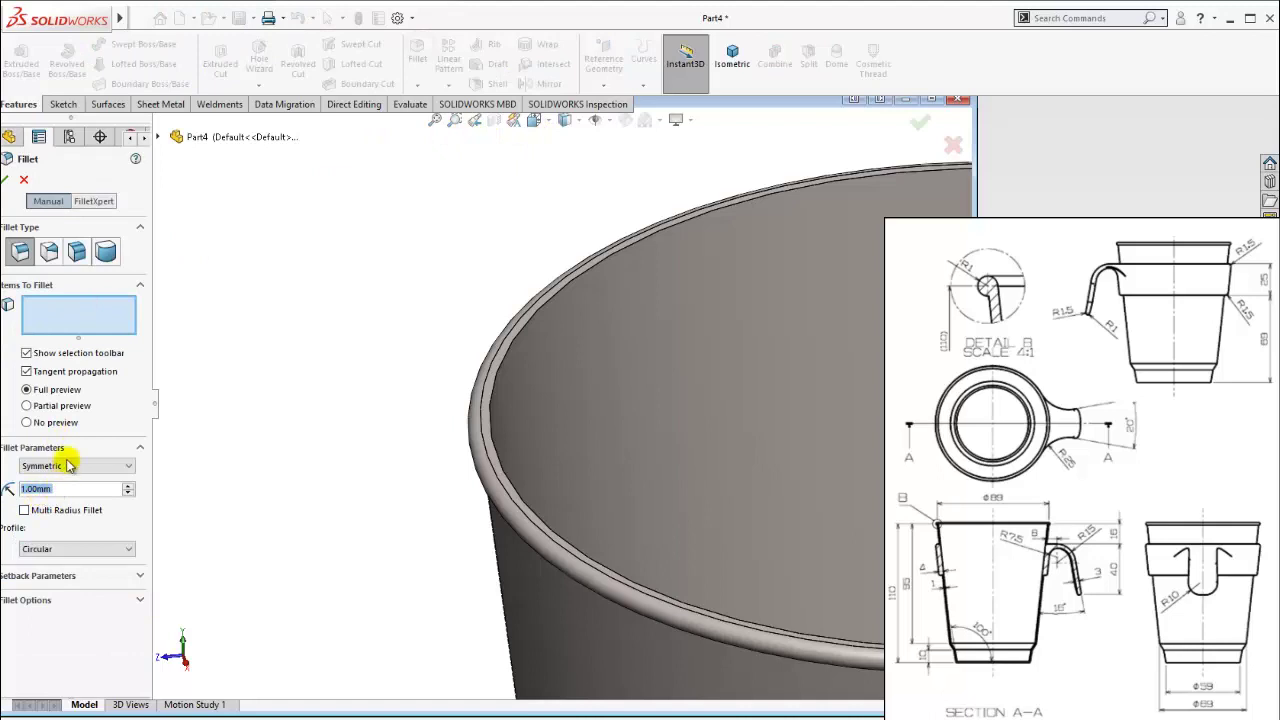
Fillet the rim bead edge at 1 mm and orbit to a more top-down view.
click(513, 339)
click(5, 180)
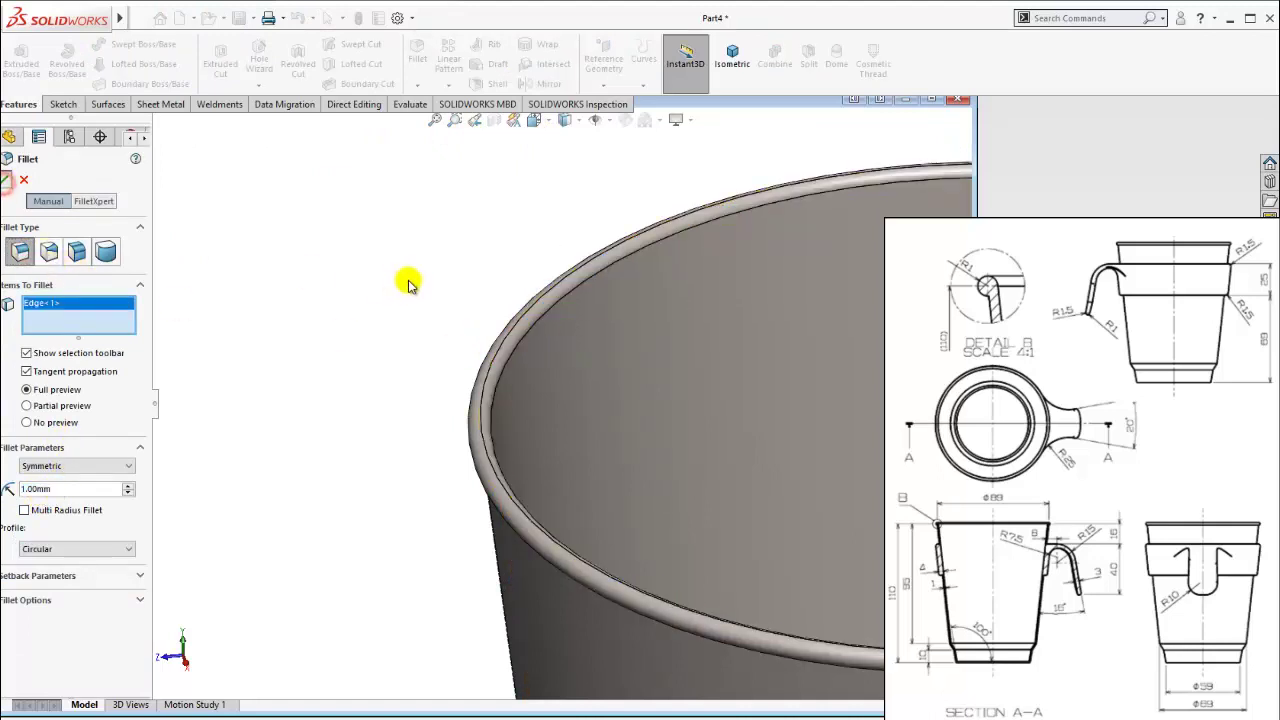
mouse_move(471, 423)
middle_down()
mouse_move(737, 420)
mouse_move(767, 373)
mouse_move(834, 331)
mouse_move(757, 214)
mouse_move(757, 257)
mouse_move(486, 395)
mouse_move(506, 400)
middle_up()
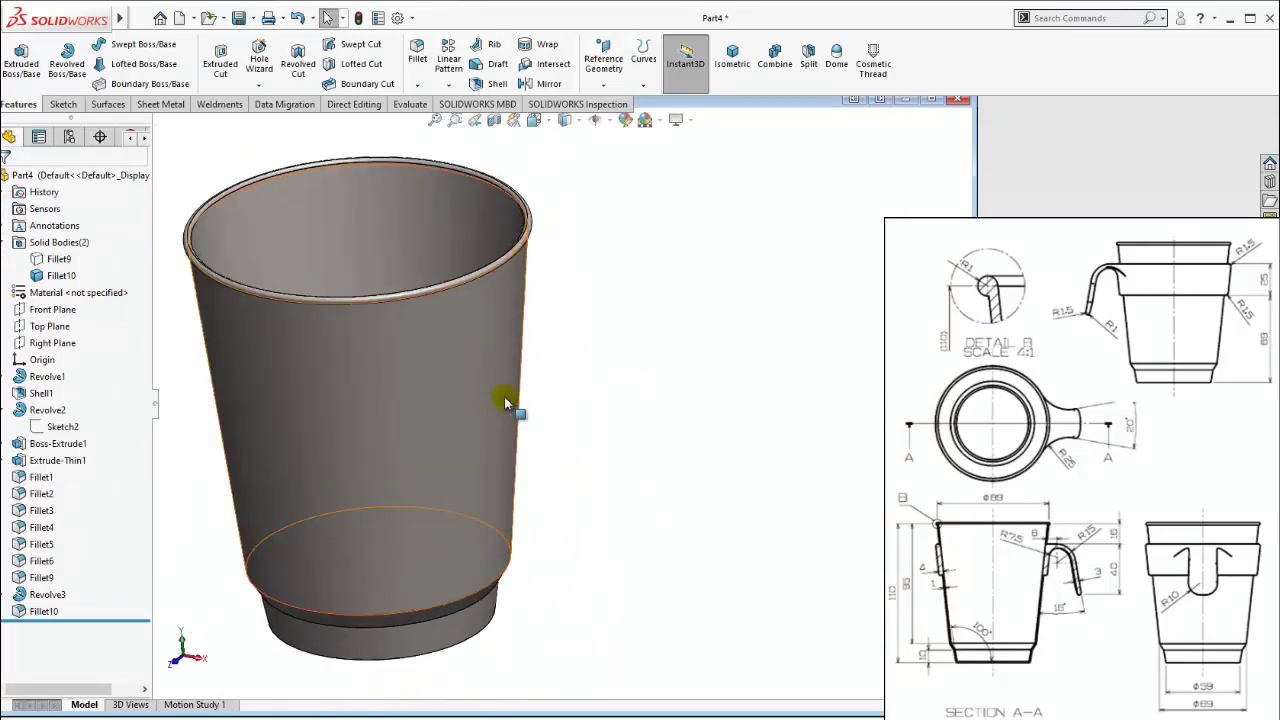
click(57, 259)
click(625, 335)
middle_drag(625, 335, 429, 329)
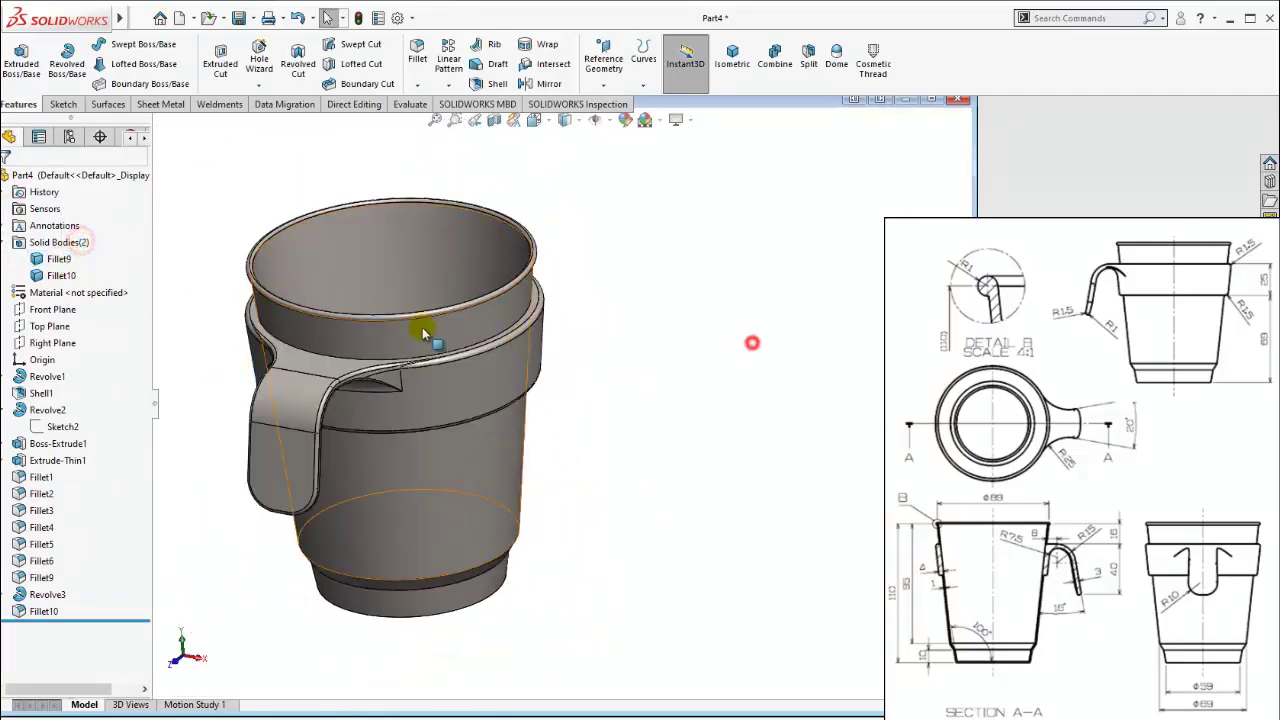
Inspect the cup body from a tilted angle showing the outer wall and handle.
scroll(390, 318, up, 2)
scroll(371, 320, down, 3)
scroll(405, 385, down, 5)
scroll(405, 385, down, 3)
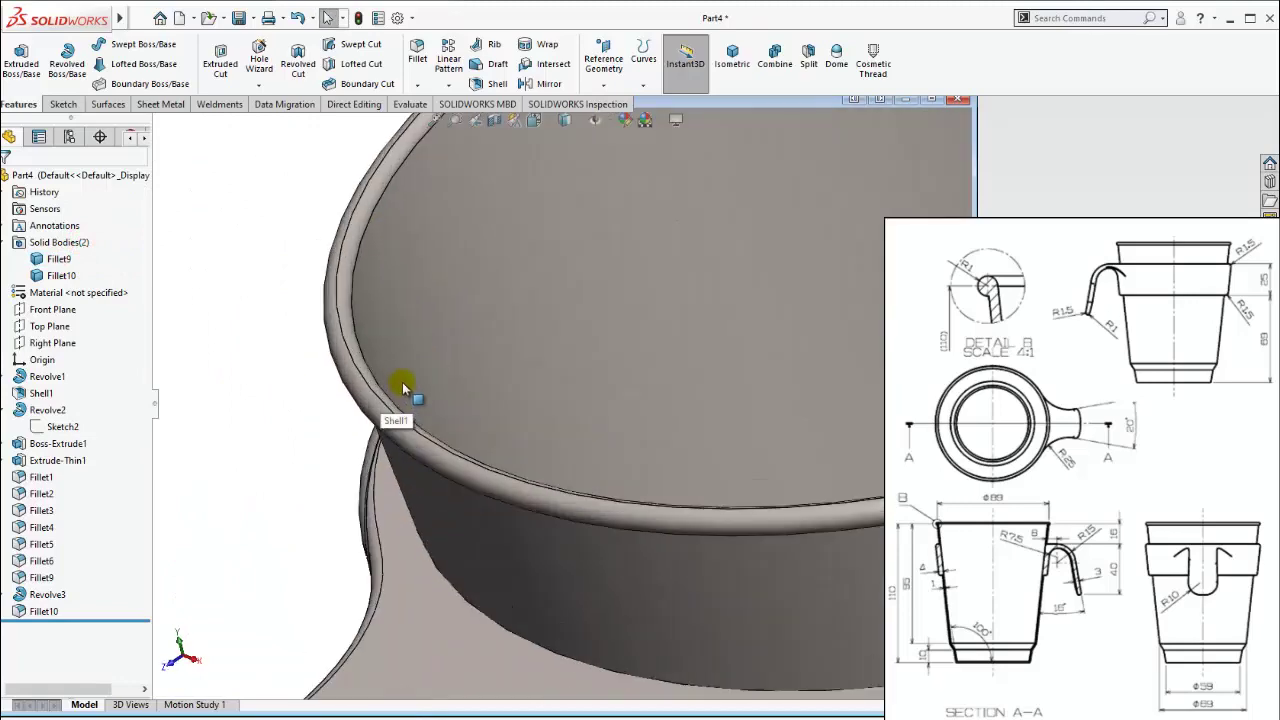
scroll(395, 370, down, 2)
scroll(330, 370, down, 3)
scroll(358, 390, down, 2)
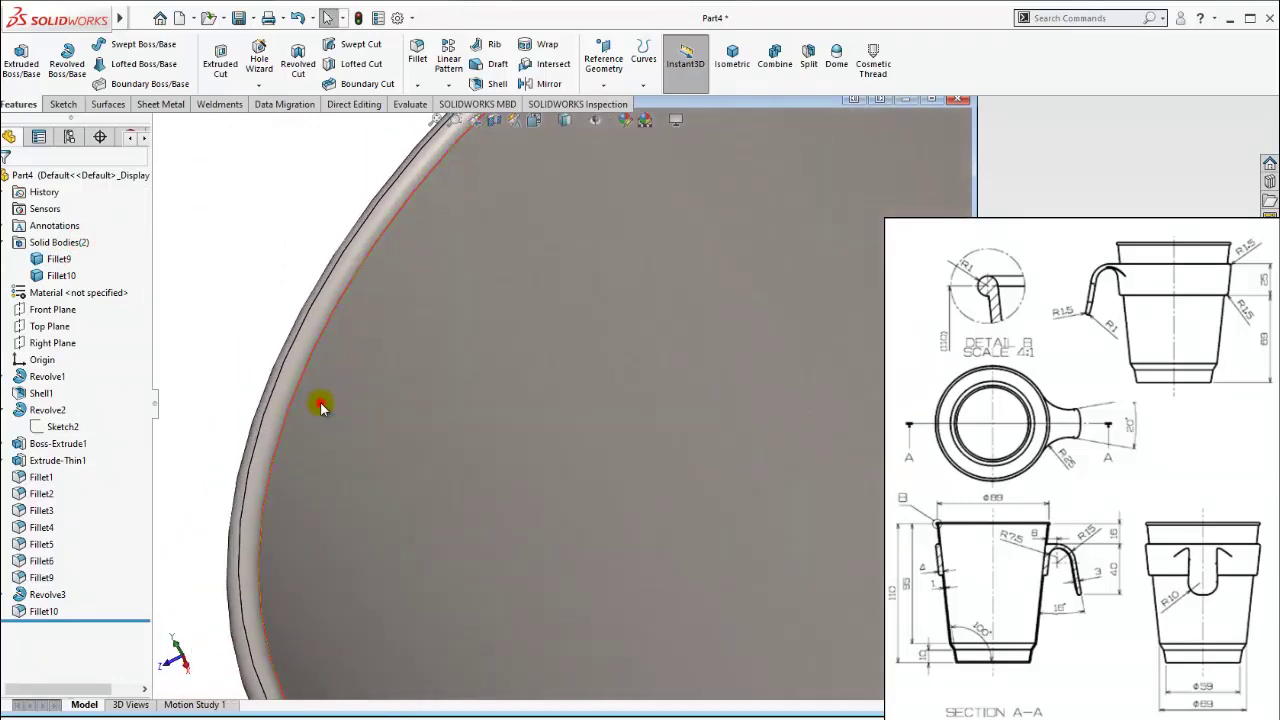
click(320, 405)
scroll(320, 402, up, 2)
scroll(317, 405, up, 2)
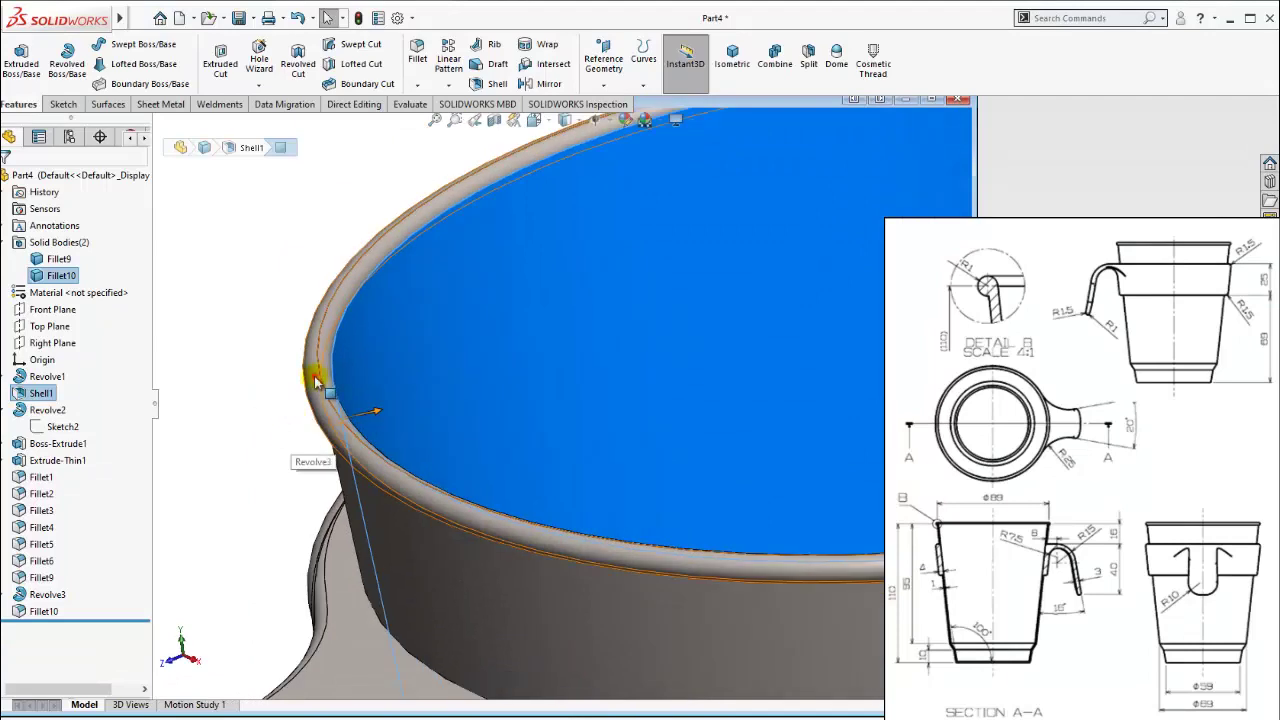
click(271, 357)
mouse_move(271, 357)
middle_down()
mouse_move(634, 440)
mouse_move(651, 523)
mouse_move(580, 543)
middle_up()
Return the cup to the isometric view and zoom toward the handle.
click(732, 58)
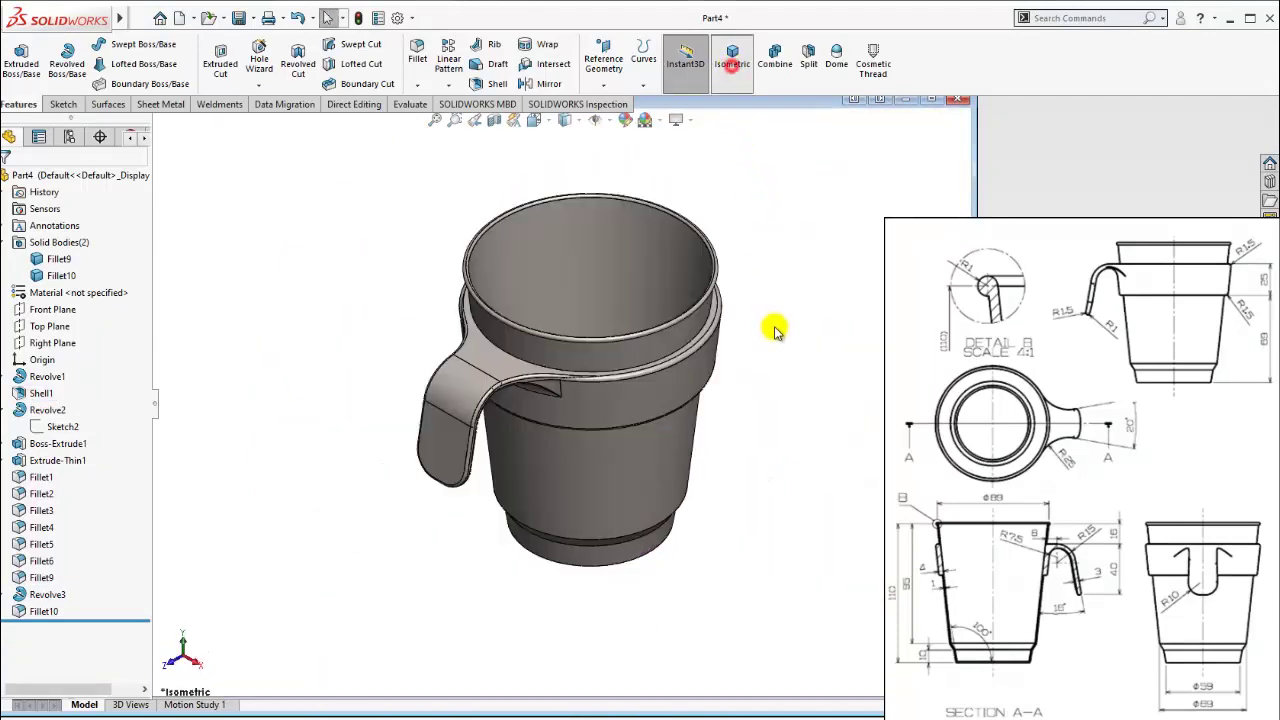
scroll(628, 434, up, 2)
scroll(680, 370, down, 1)
scroll(571, 394, down, 1)
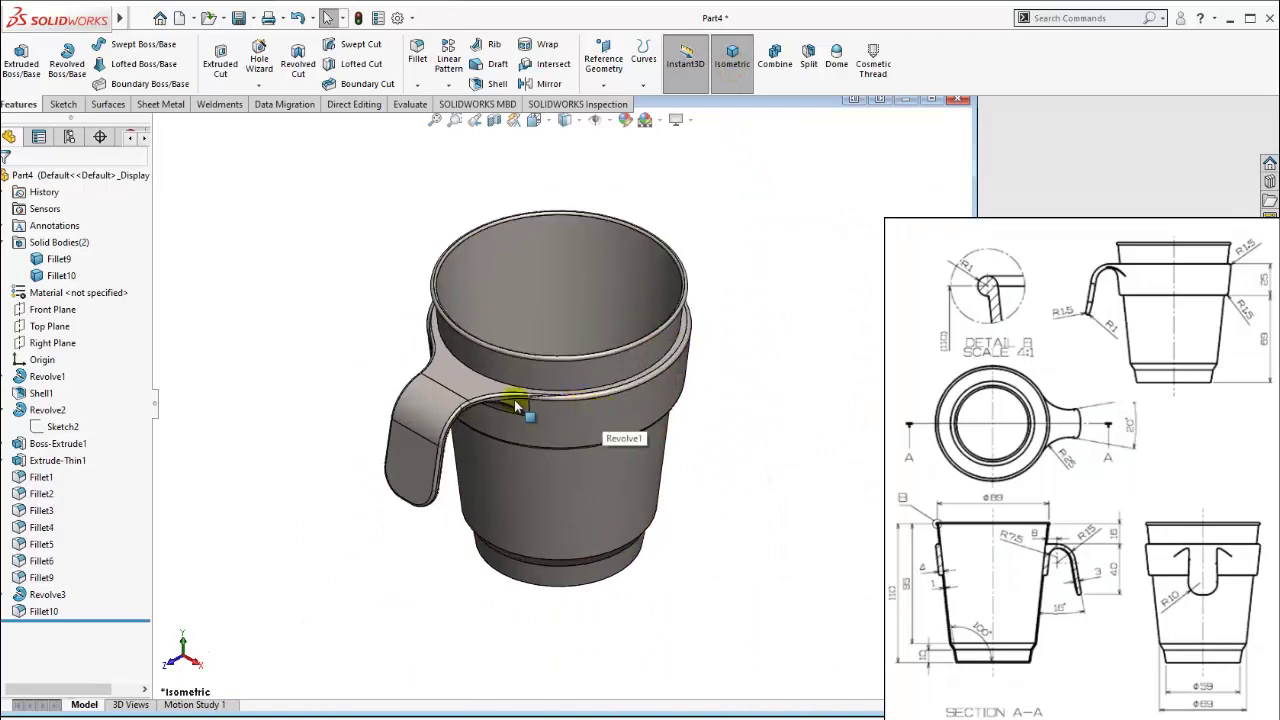
scroll(516, 405, down, 1)
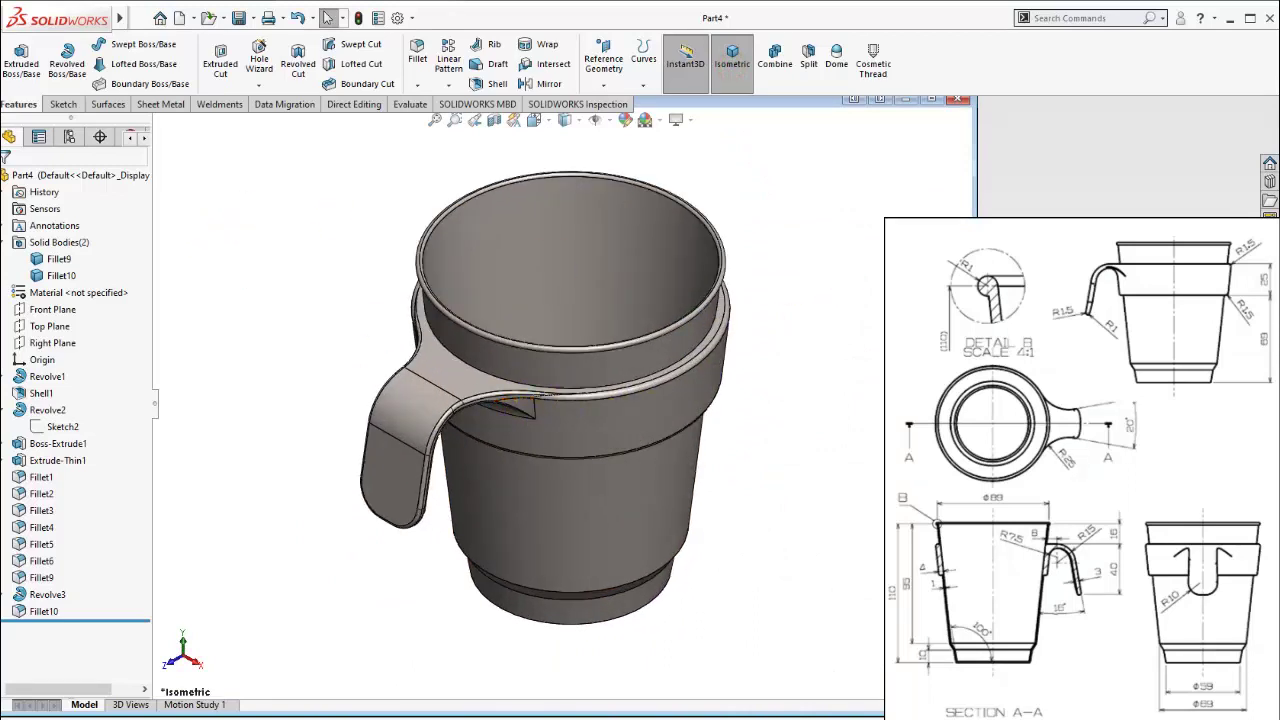
Maximize the part window and section the cup along the Right Plane to inspect its wall.
double_click(815, 104)
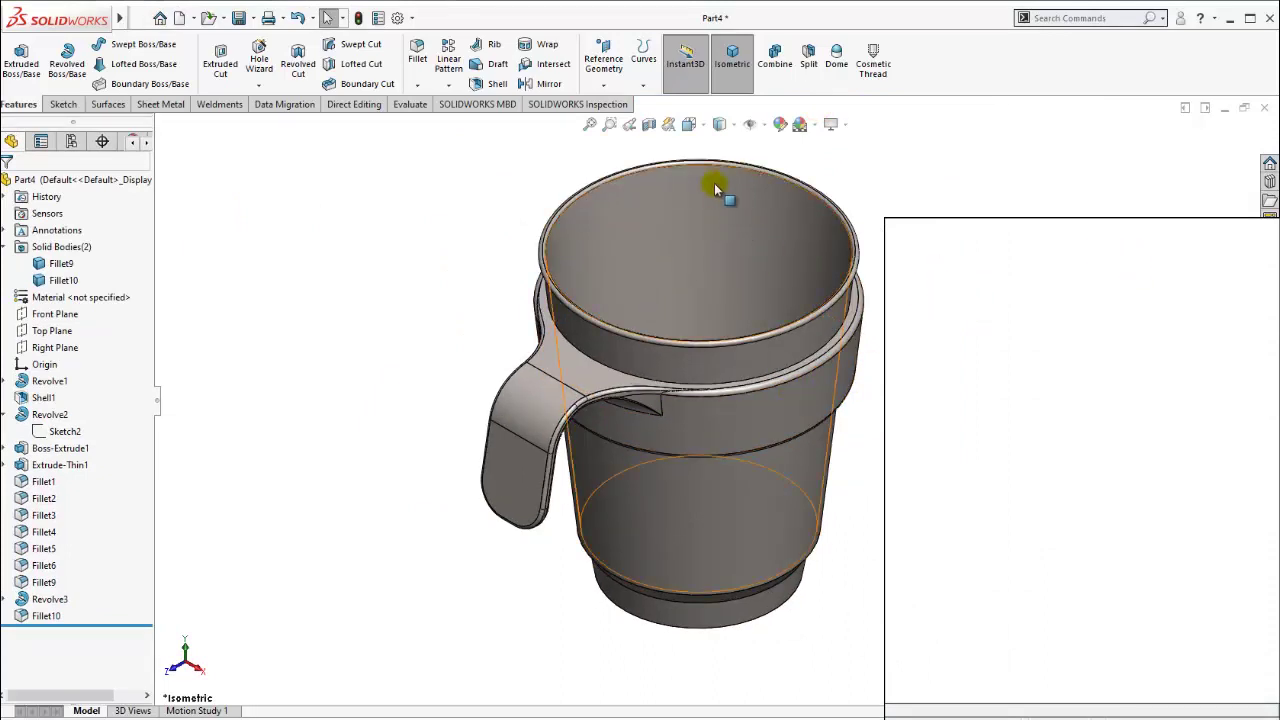
click(648, 124)
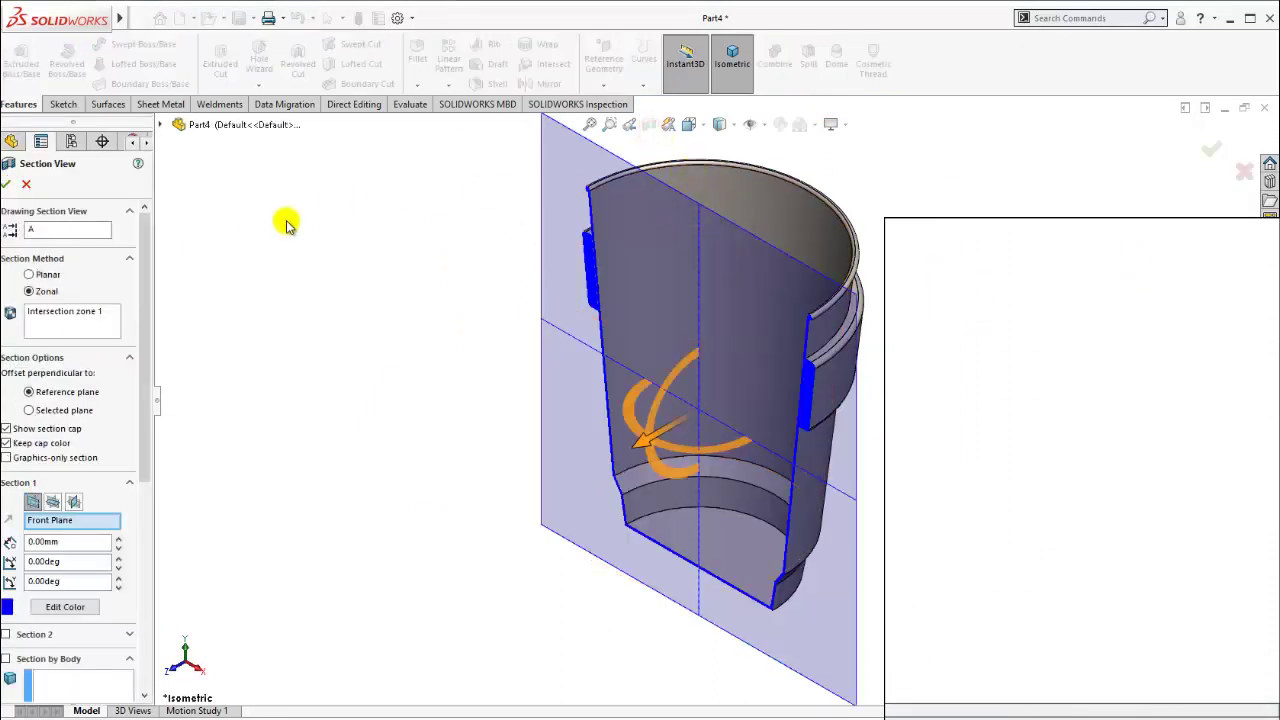
click(76, 502)
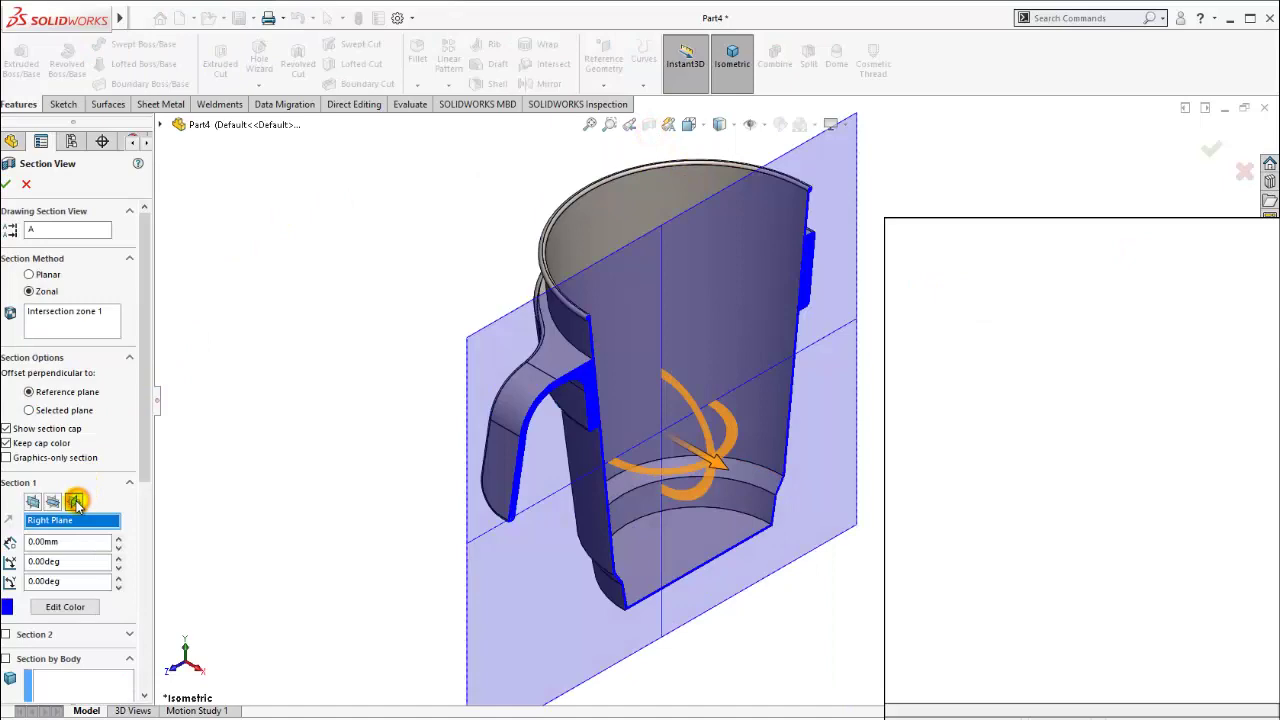
click(8, 187)
mouse_move(620, 429)
middle_down()
mouse_move(566, 423)
mouse_move(540, 469)
mouse_move(614, 349)
mouse_move(523, 391)
mouse_move(537, 383)
mouse_move(640, 443)
mouse_move(714, 406)
middle_up()
Turn off the section view and make the whole cup yellow high gloss plastic, after trying green.
click(647, 124)
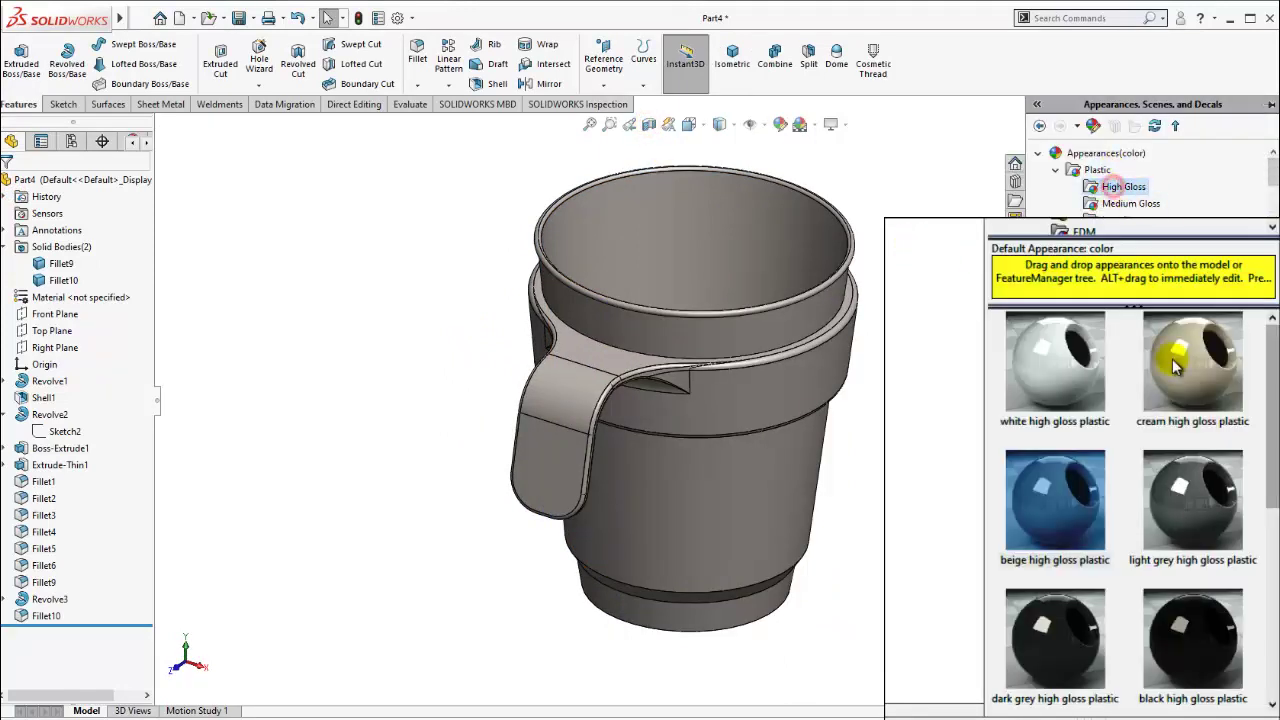
scroll(1170, 450, down, 1)
scroll(1155, 547, down, 2)
double_click(1079, 516)
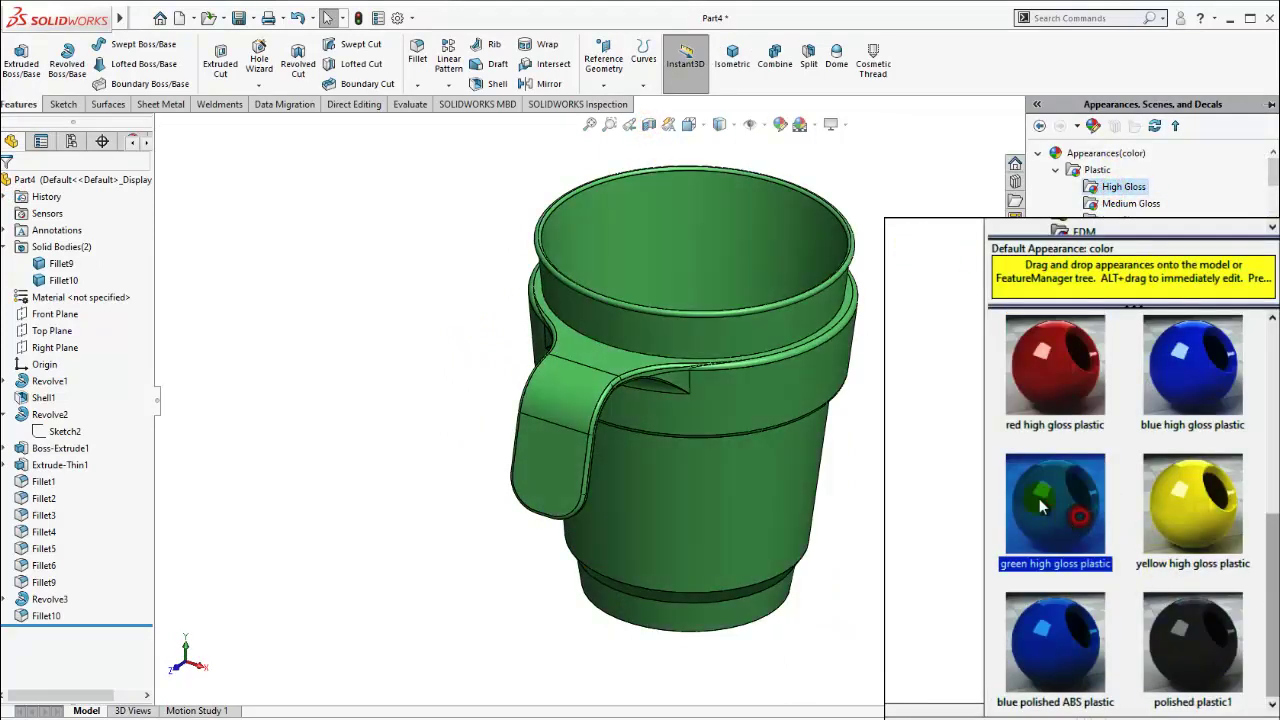
mouse_move(900, 470)
middle_down()
mouse_move(863, 443)
mouse_move(900, 460)
mouse_move(871, 451)
middle_up()
double_click(1192, 503)
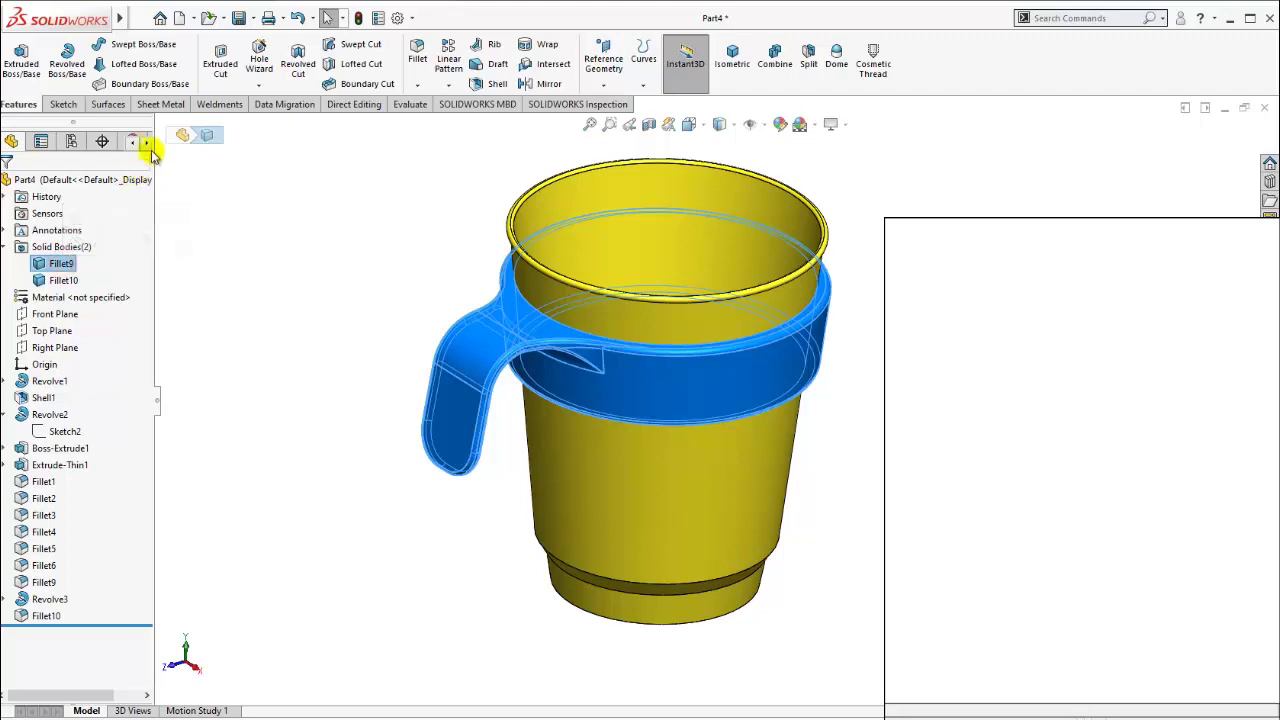
Expand the DisplayManager pane and start editing the Fillet9 body's appearance.
drag(153, 163, 232, 160)
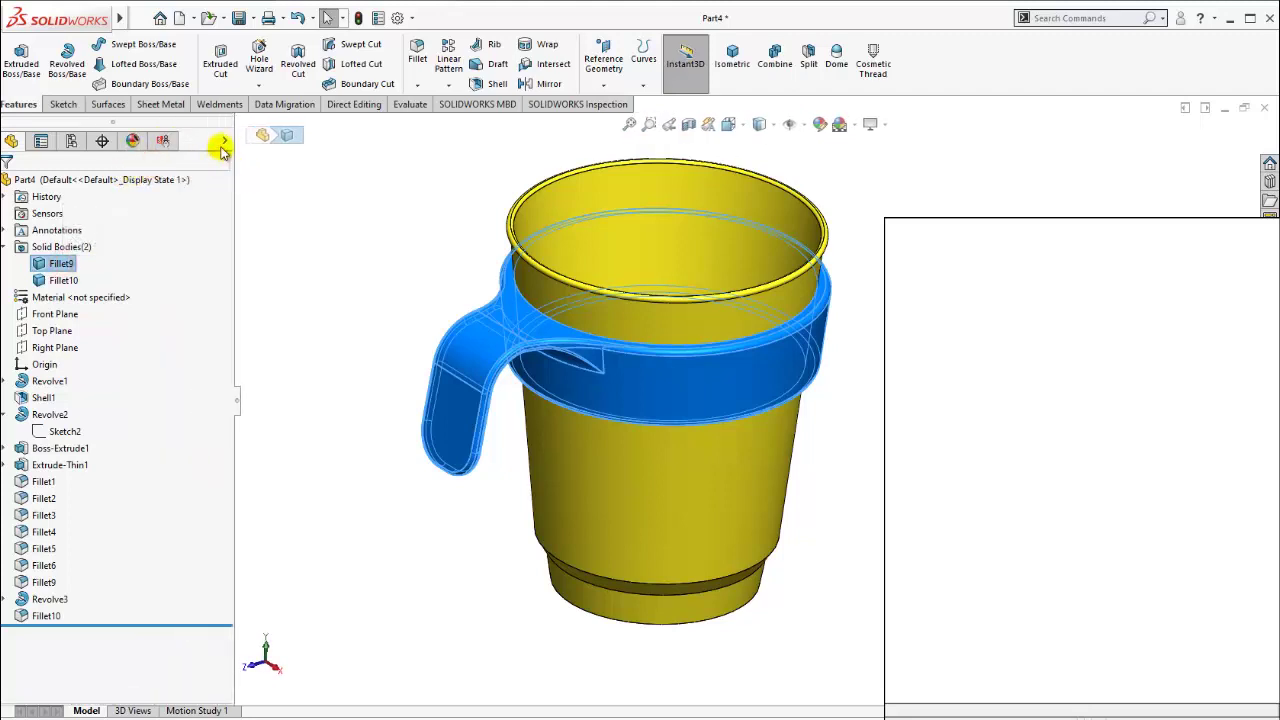
click(225, 141)
click(58, 265)
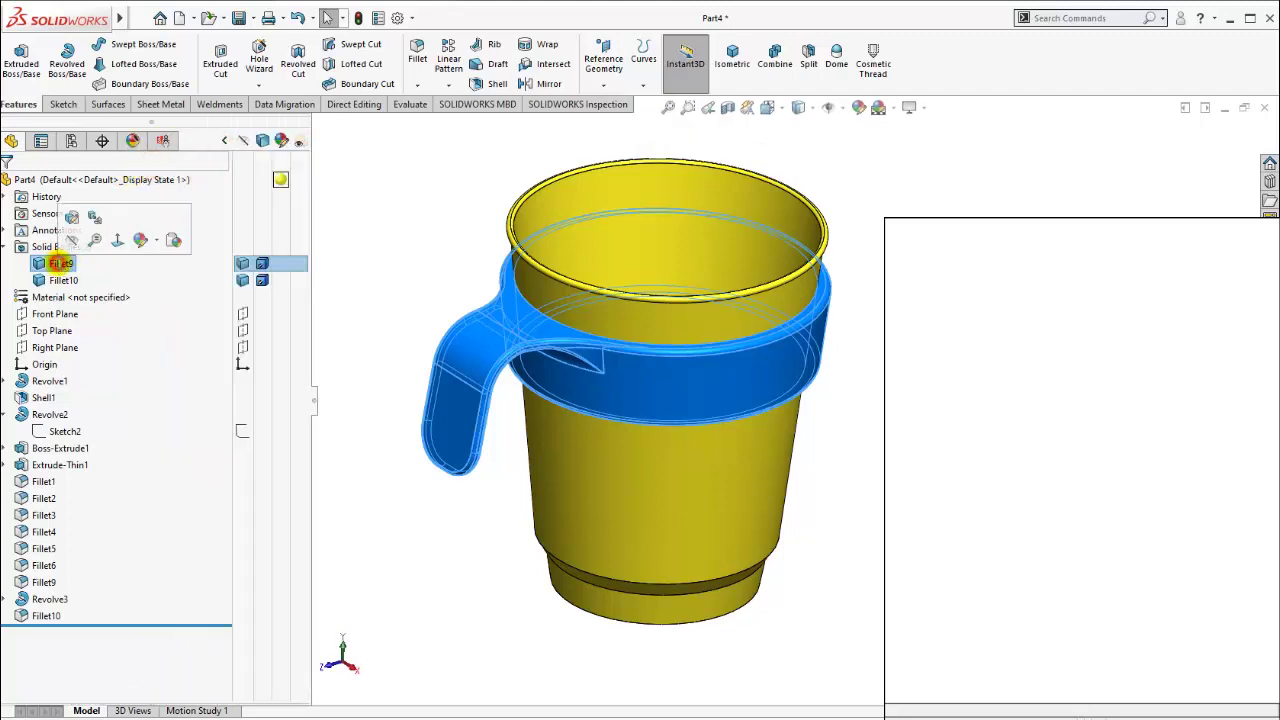
click(110, 270)
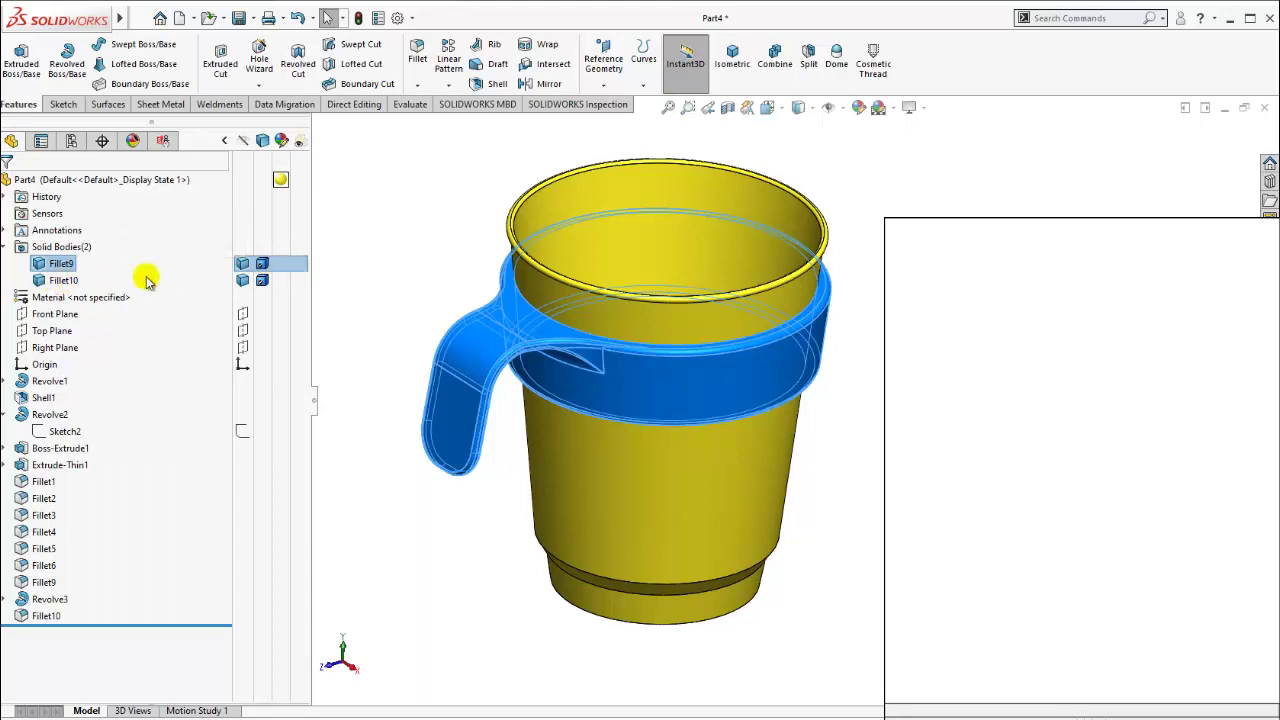
click(288, 264)
click(288, 276)
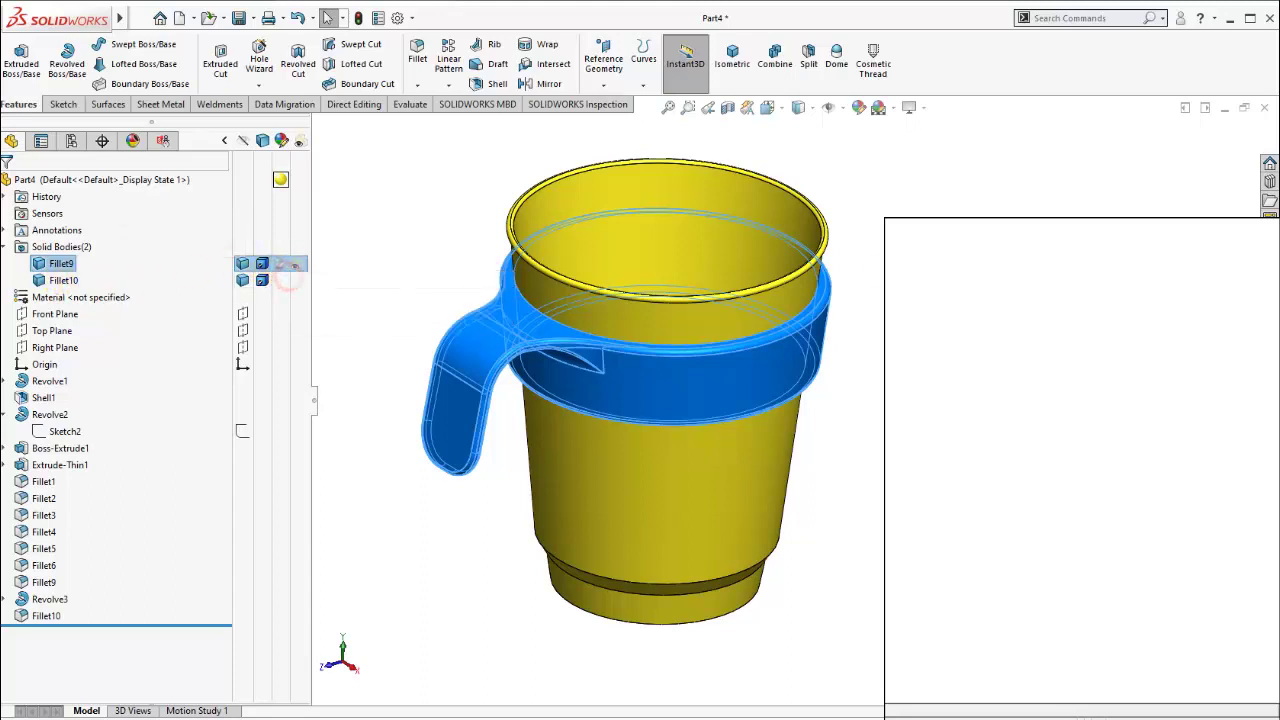
Give the Fillet9 sleeve yellow high gloss plastic after trying red high gloss and blue ABS.
click(1118, 188)
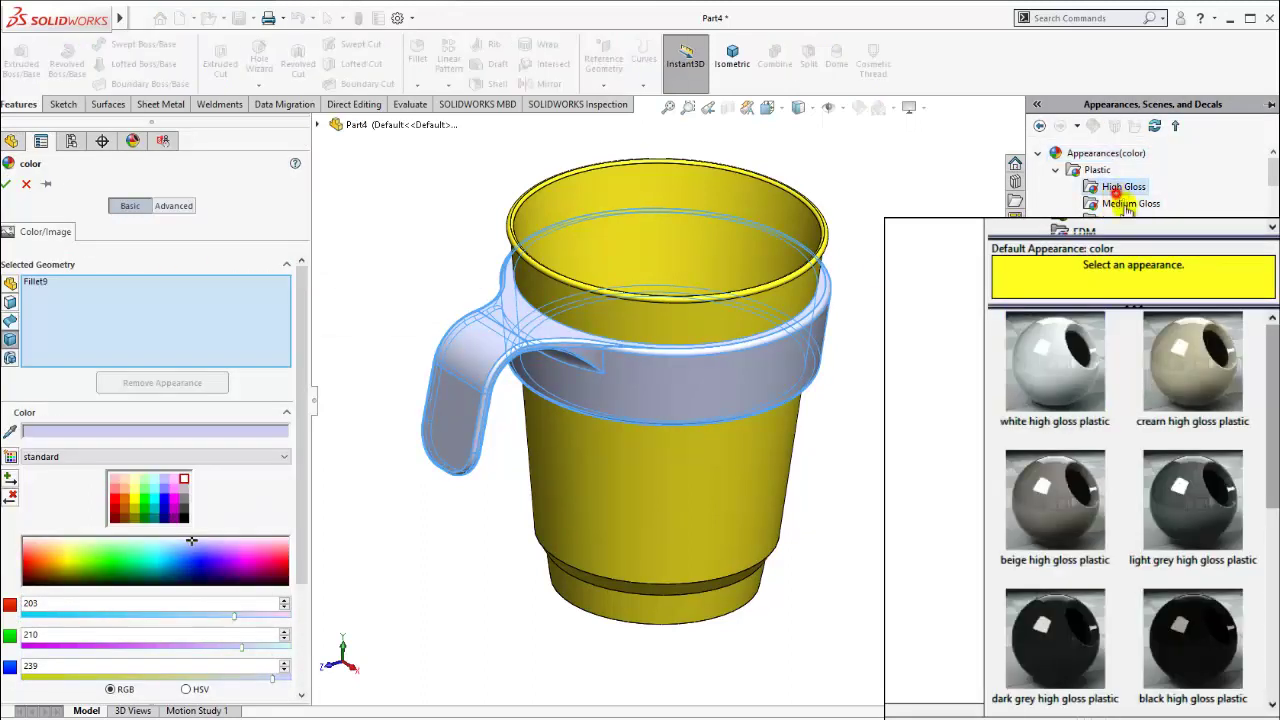
scroll(1137, 434, down, 3)
click(1068, 375)
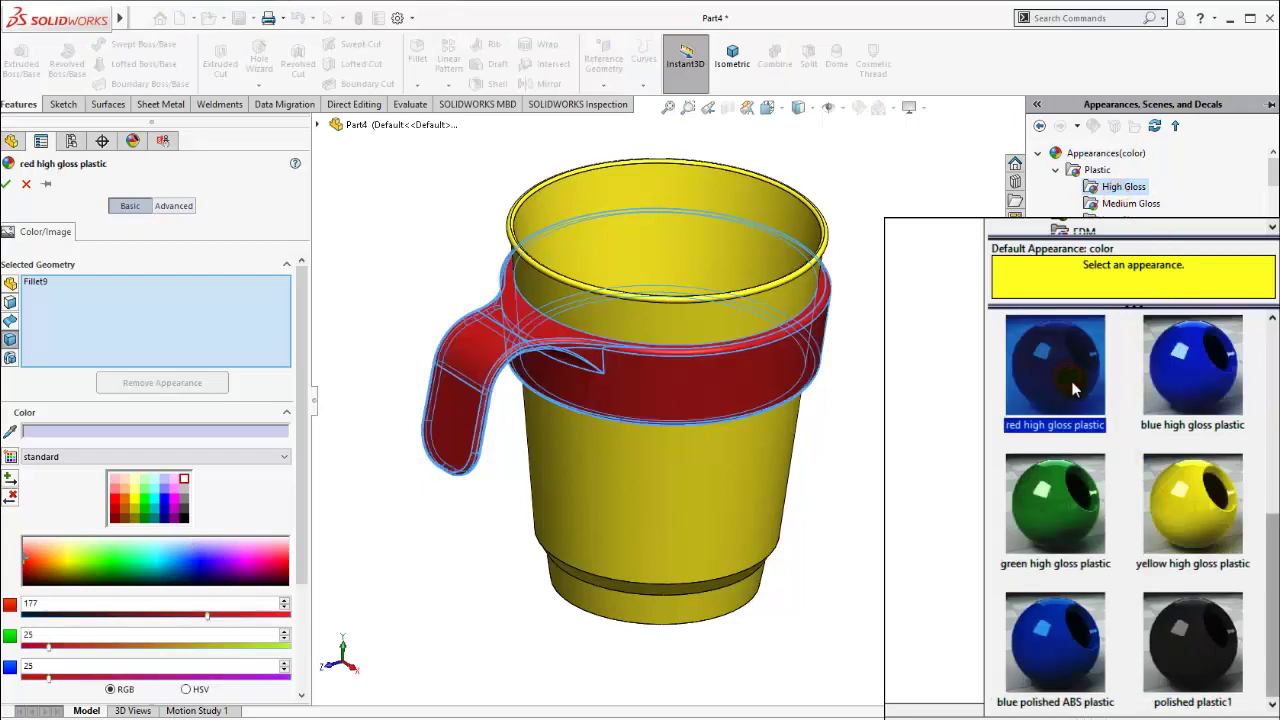
click(1066, 642)
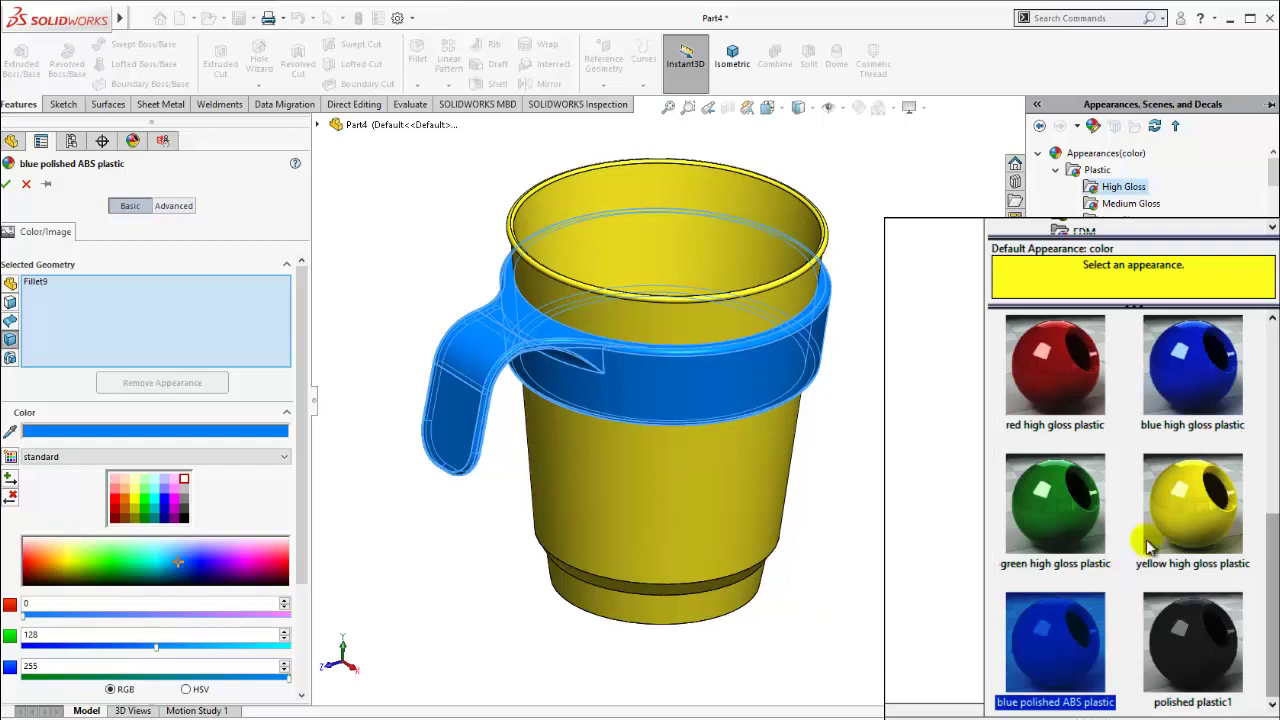
click(1188, 512)
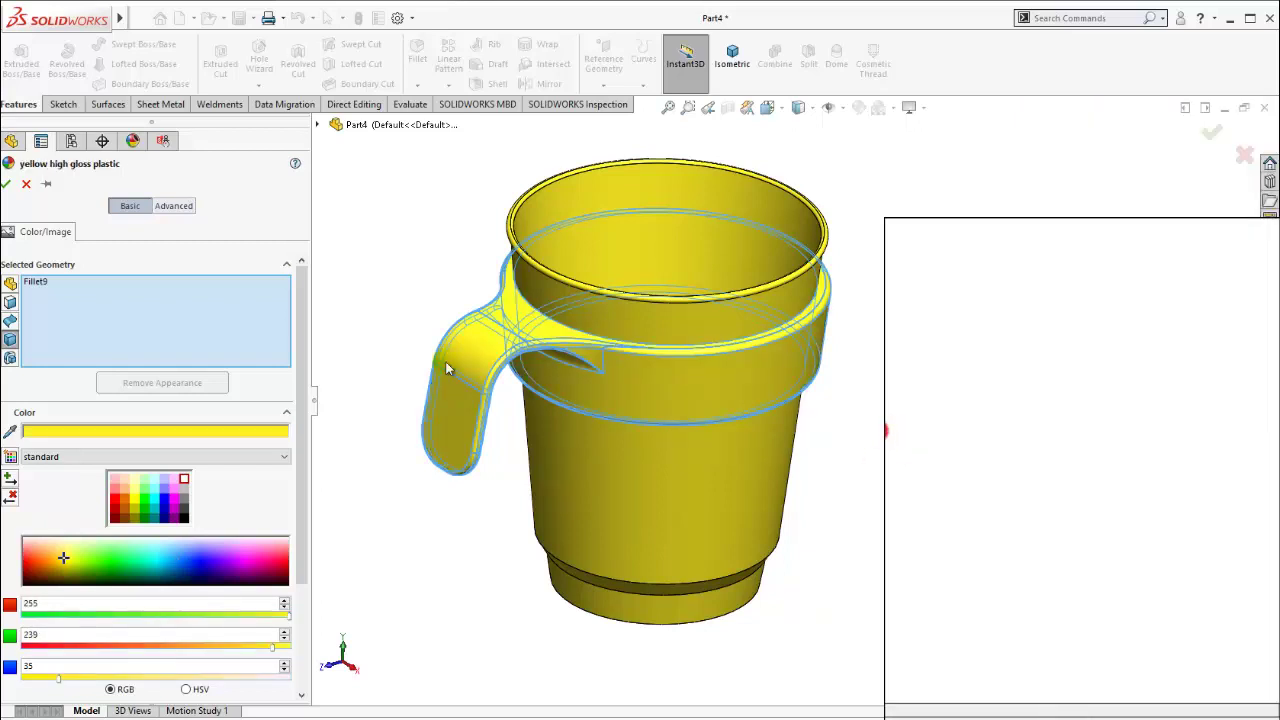
click(8, 182)
click(361, 229)
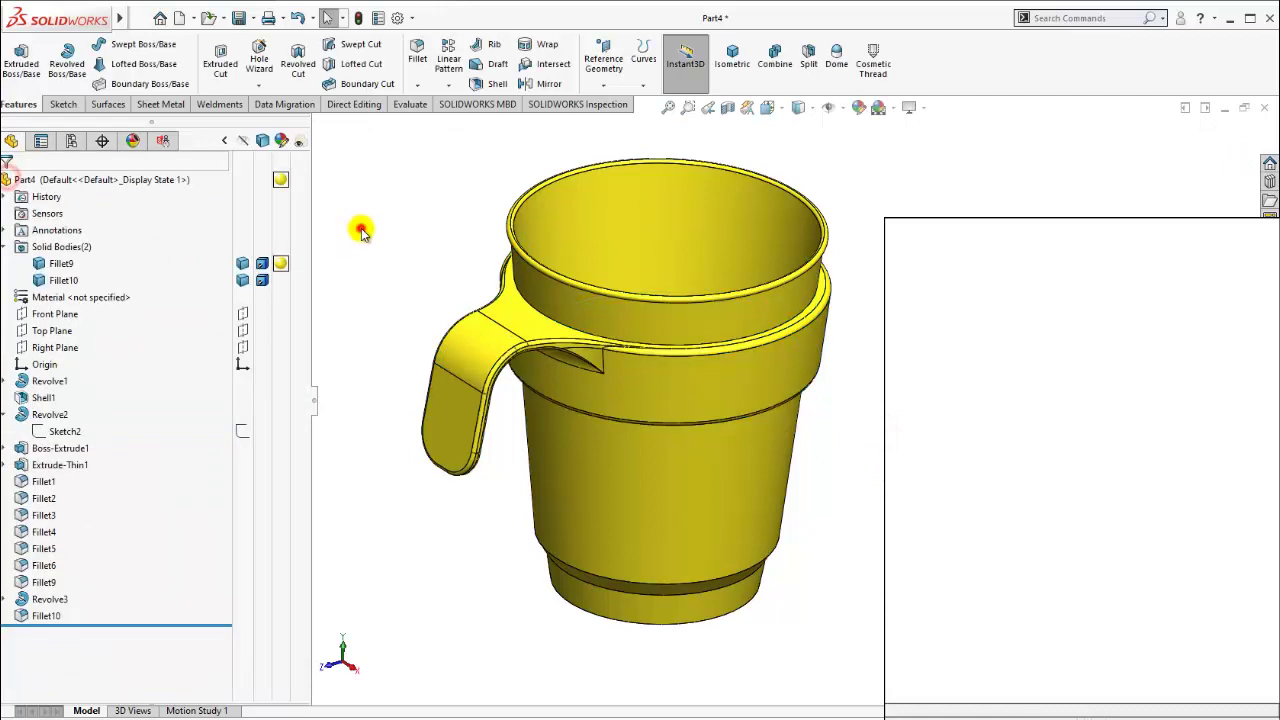
Apply green high gloss plastic to the Fillet10 cup body, after trying red.
click(277, 287)
click(297, 293)
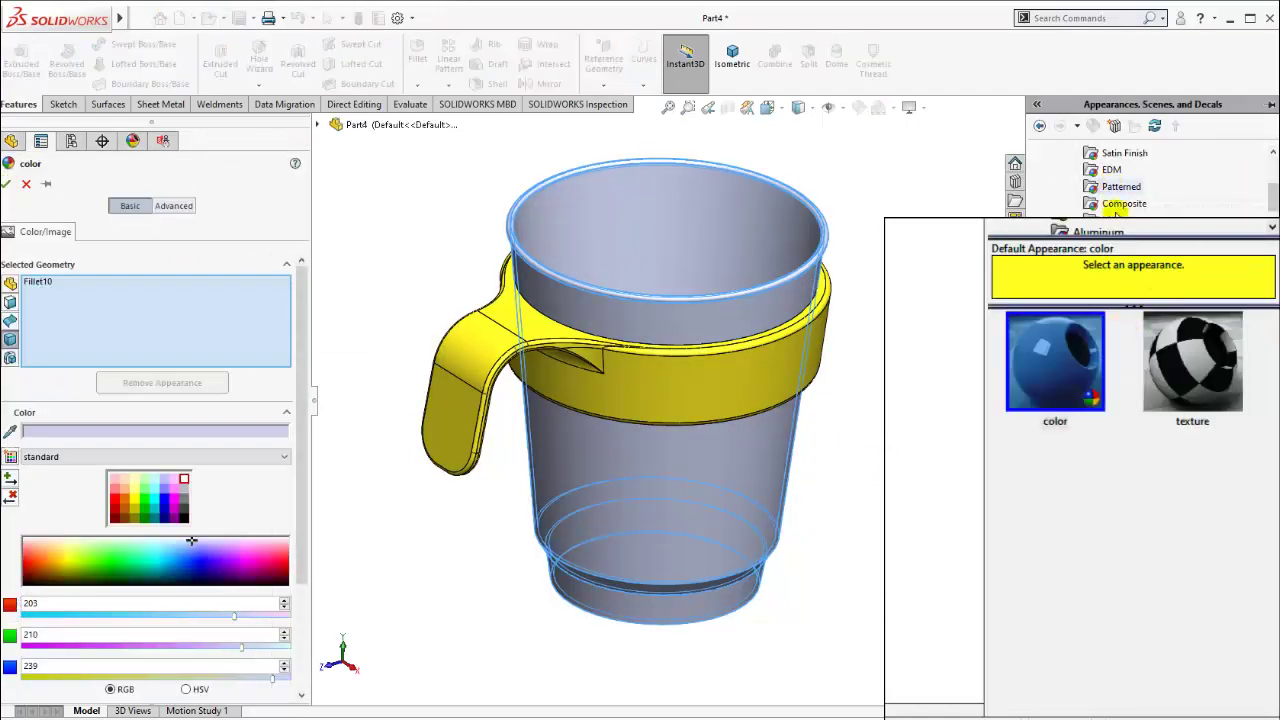
click(1120, 190)
scroll(1115, 380, down, 3)
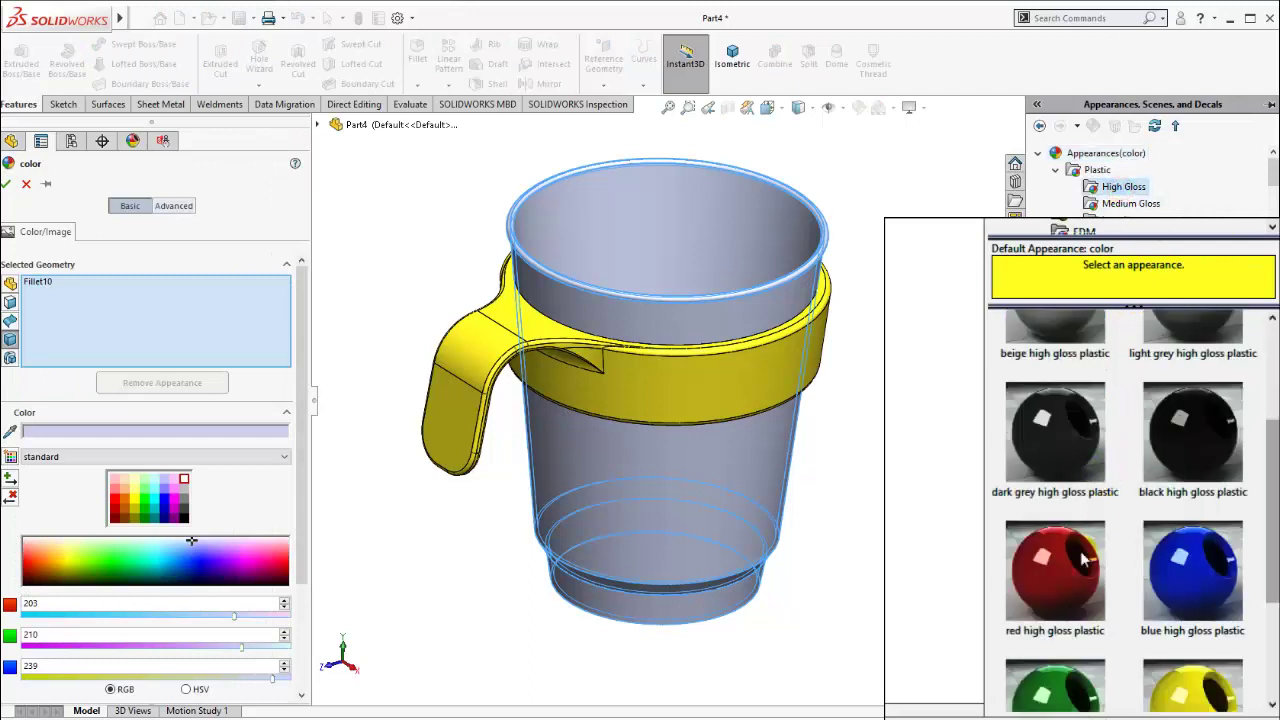
scroll(1108, 475, down, 3)
click(1063, 364)
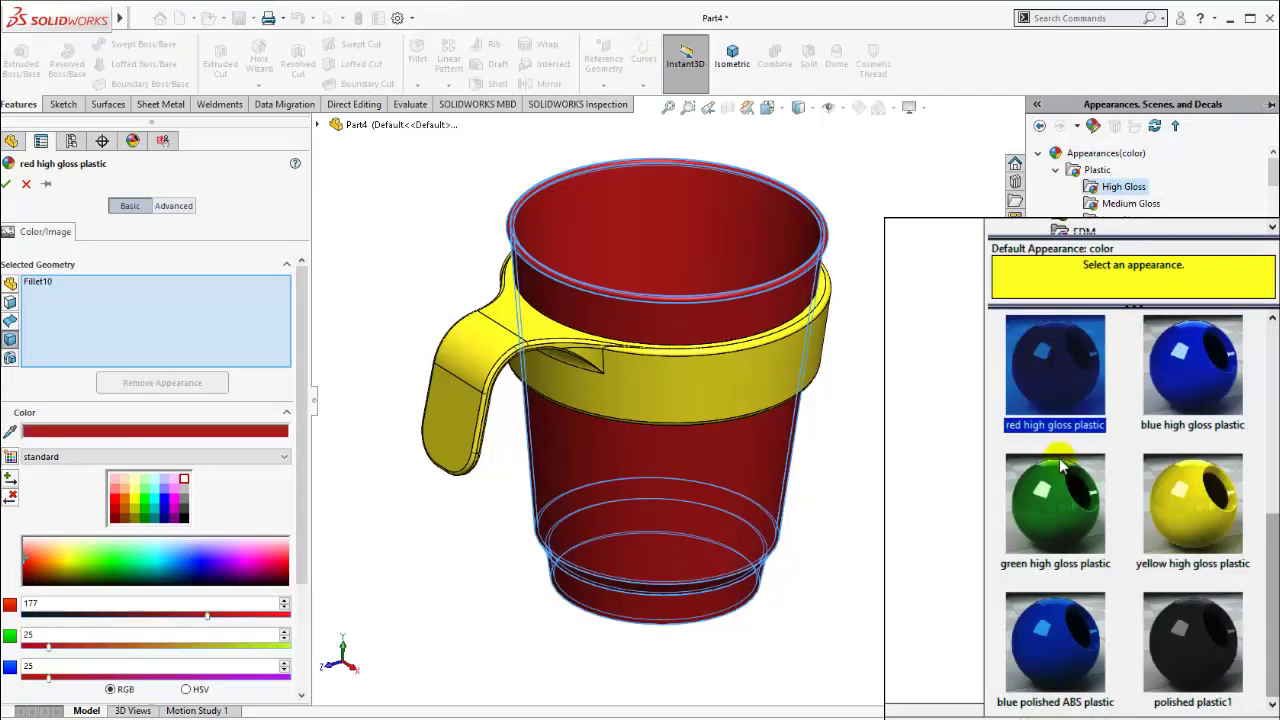
click(1058, 497)
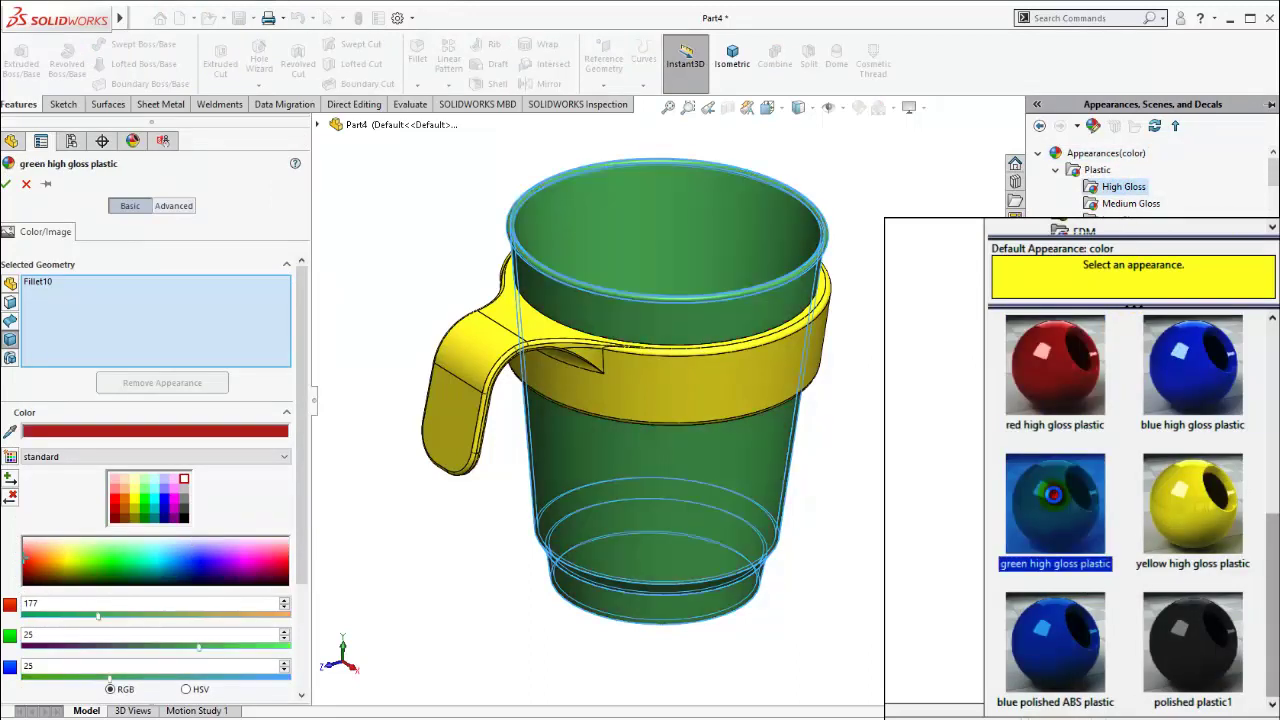
click(904, 450)
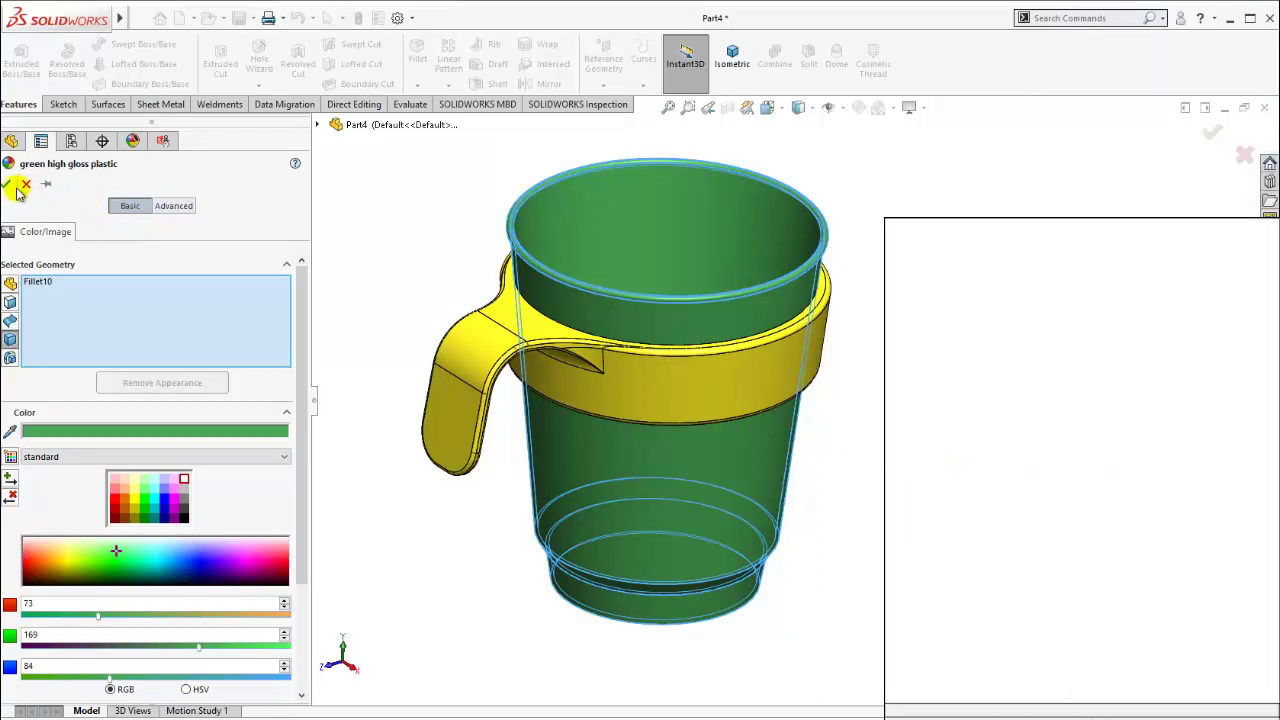
click(929, 286)
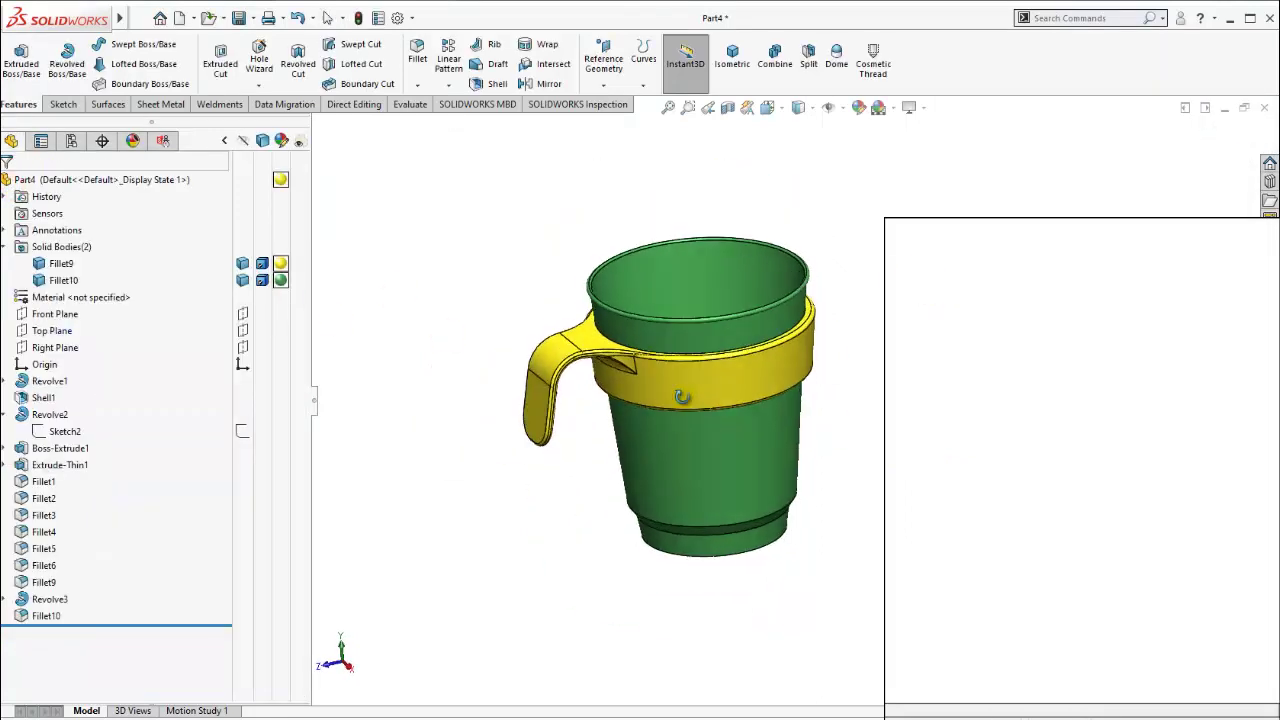
Return to the isometric view, copy the Fillet9 sleeve's appearance, and open Fillet10's appearance options.
click(732, 55)
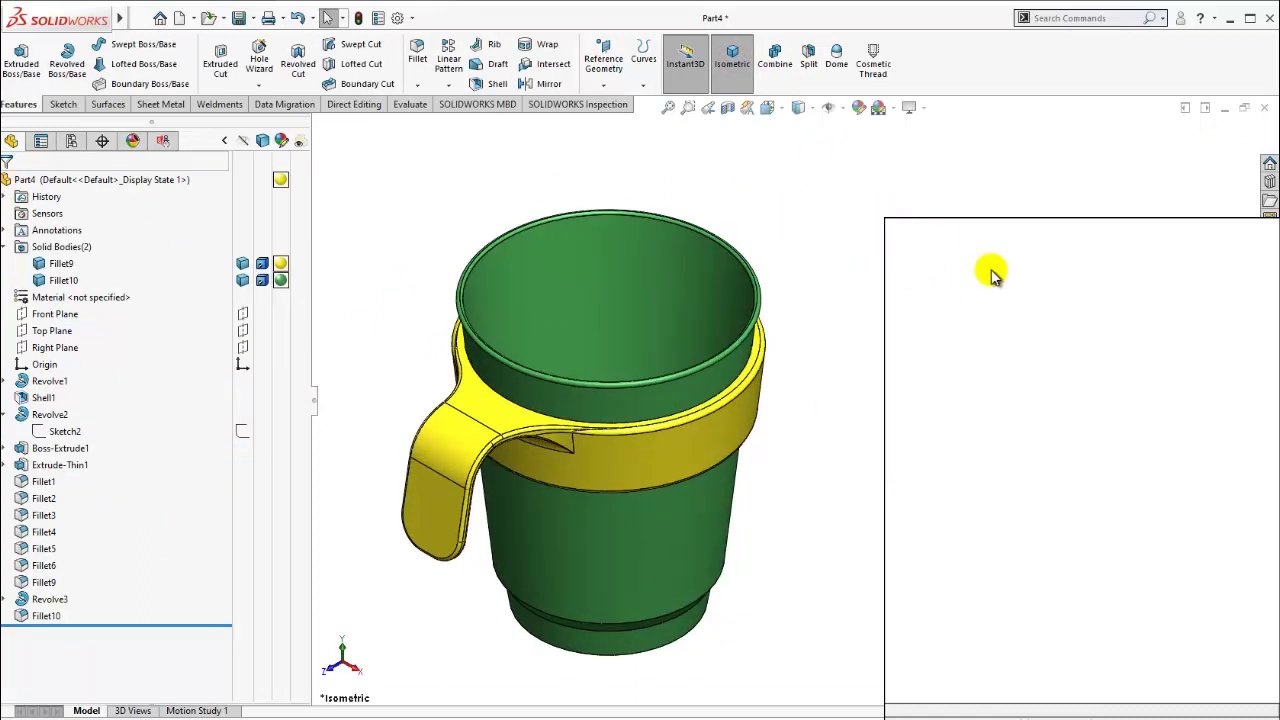
right_click(281, 264)
click(293, 297)
right_click(281, 281)
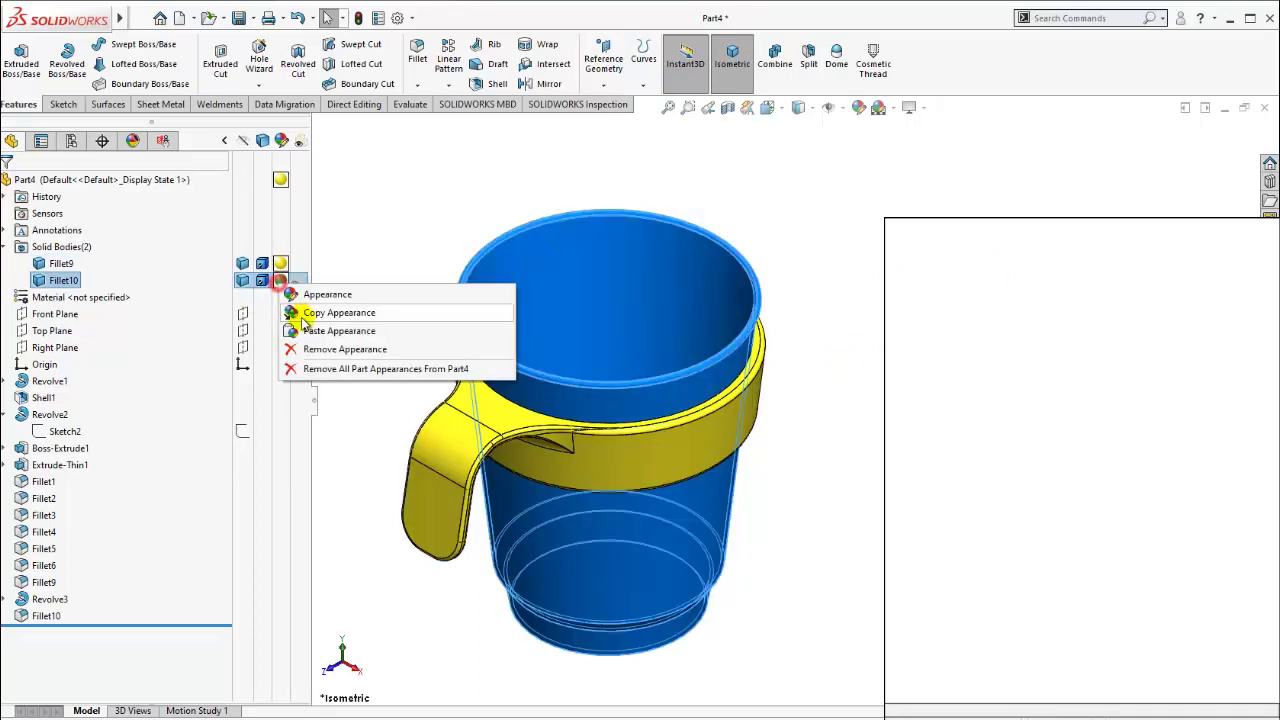